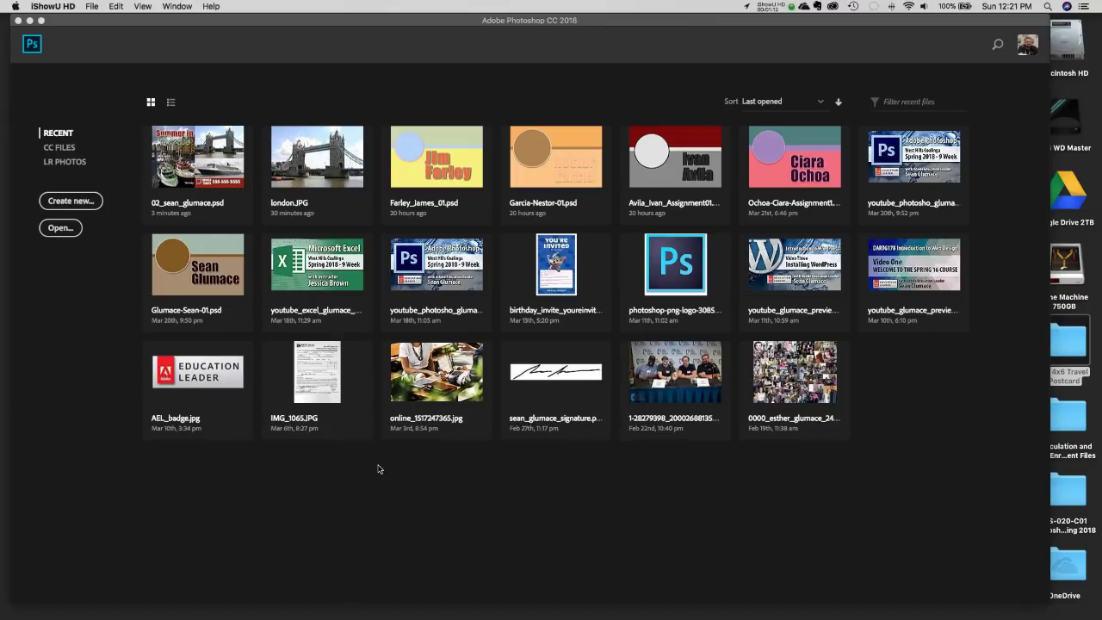
Switch to the desktop, open the 02 4x6 Travel Postcard folder and examine the files in its Sample Files subfolder.
left_click(29, 21)
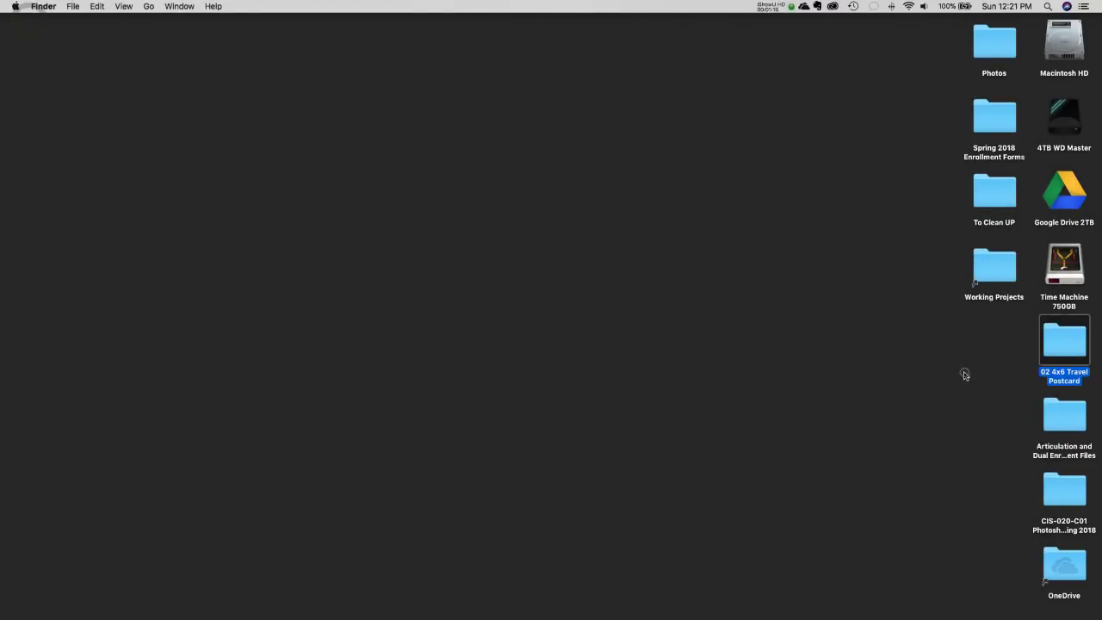
double_click(1064, 345)
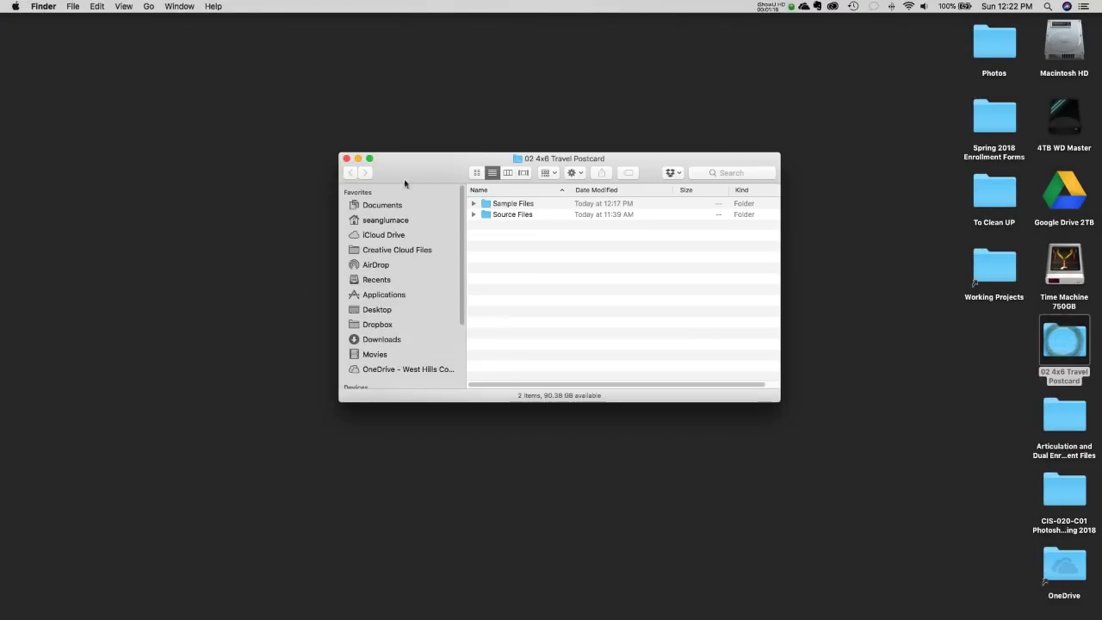
left_click_drag(435, 169, 350, 159)
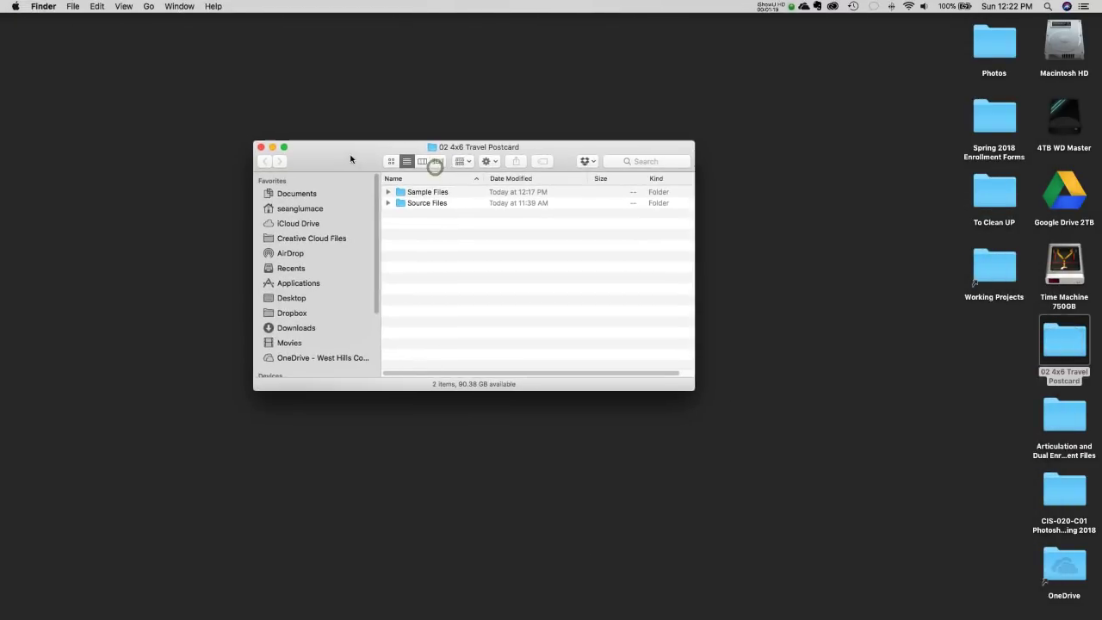
left_click(387, 193)
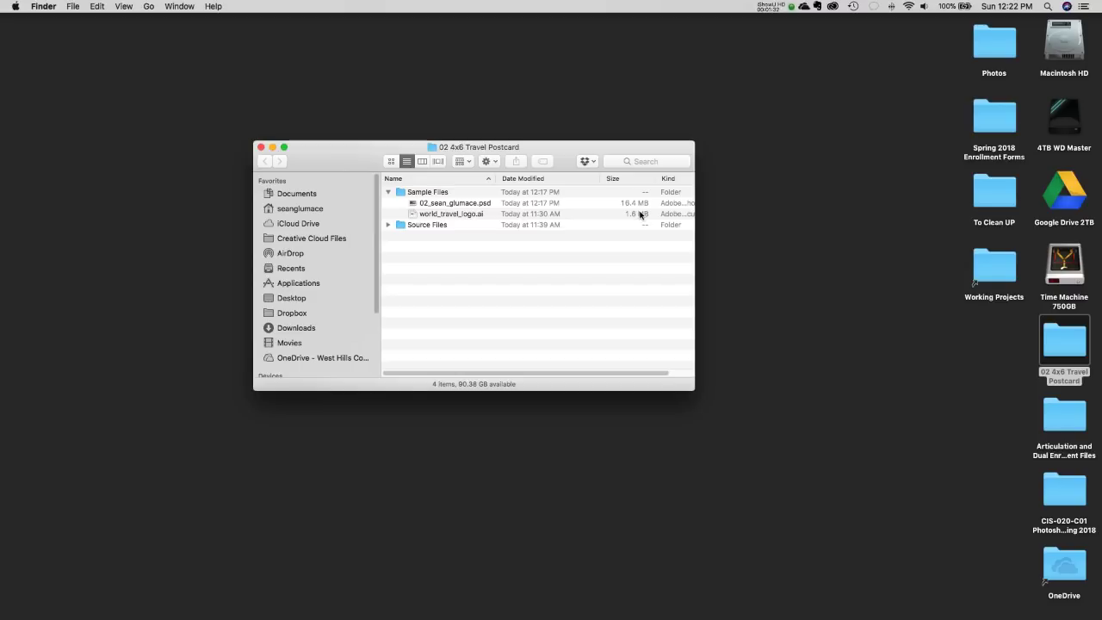
left_click(474, 214)
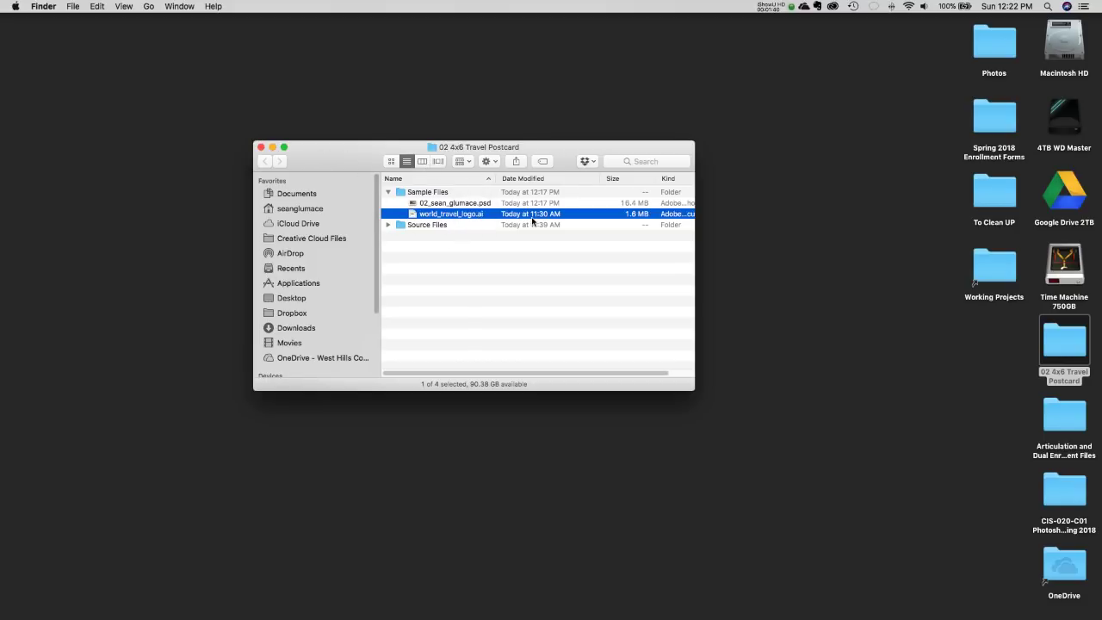
Collapse Sample Files, examine the contents of the Source Files subfolder and put the folder window away.
left_click(389, 192)
left_click(388, 202)
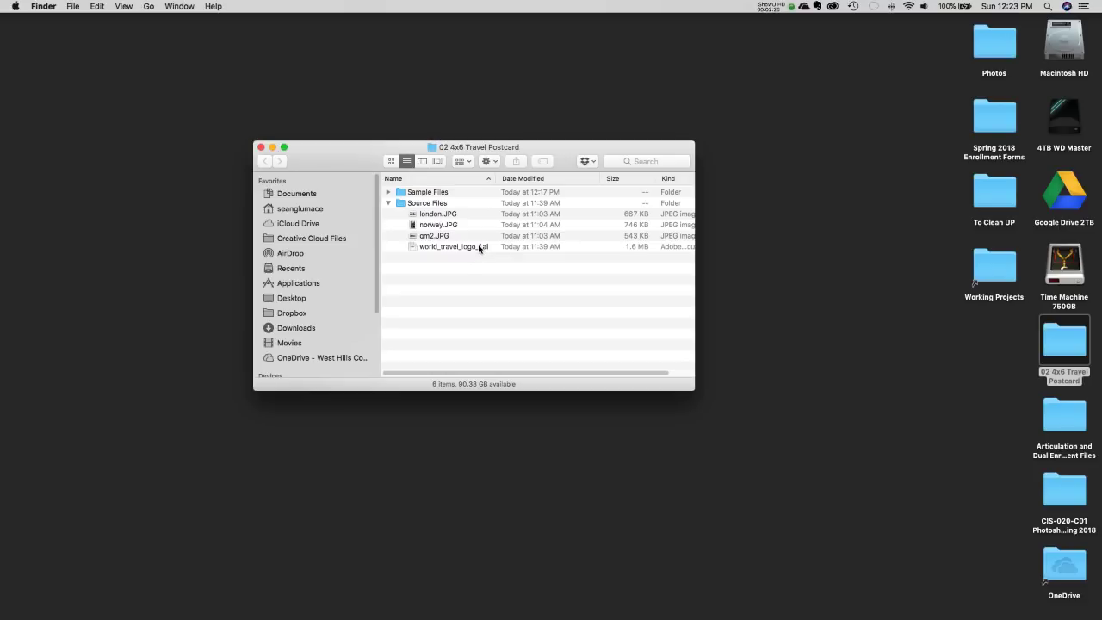
left_click(388, 204)
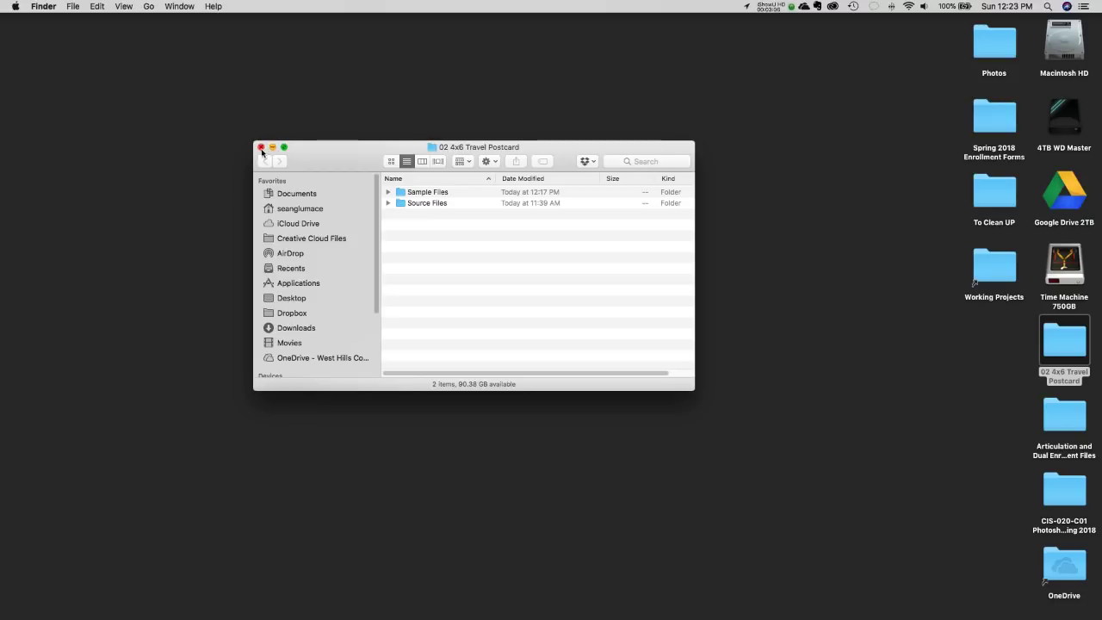
left_click(272, 148)
Switch back to Photoshop and open the sample travel postcard PSD from the recent files.
mouse_move(698, 614)
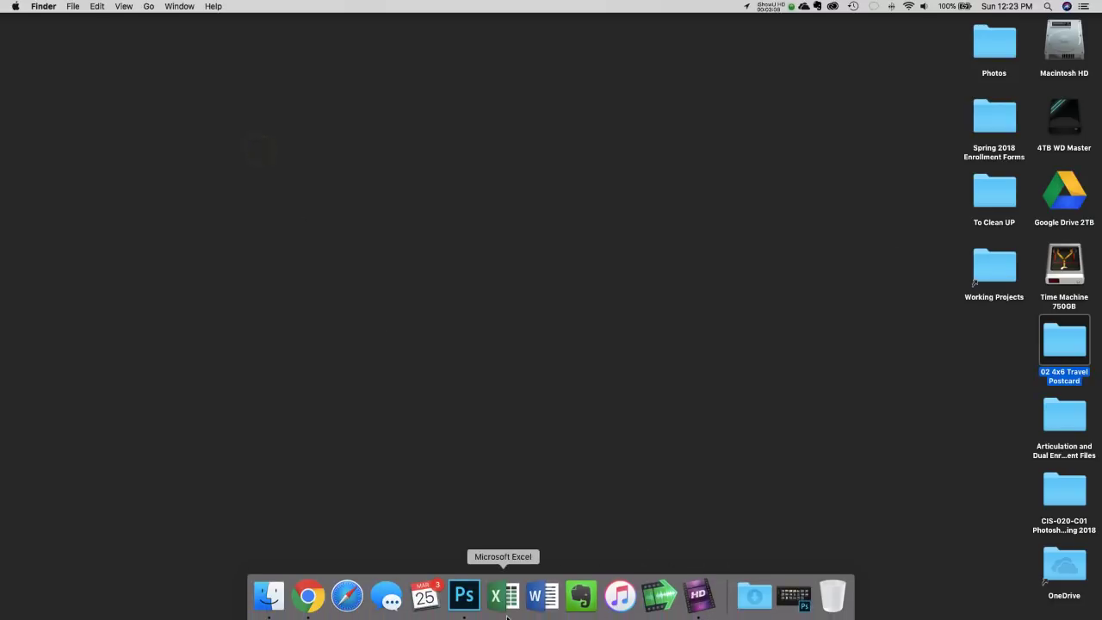
left_click(465, 602)
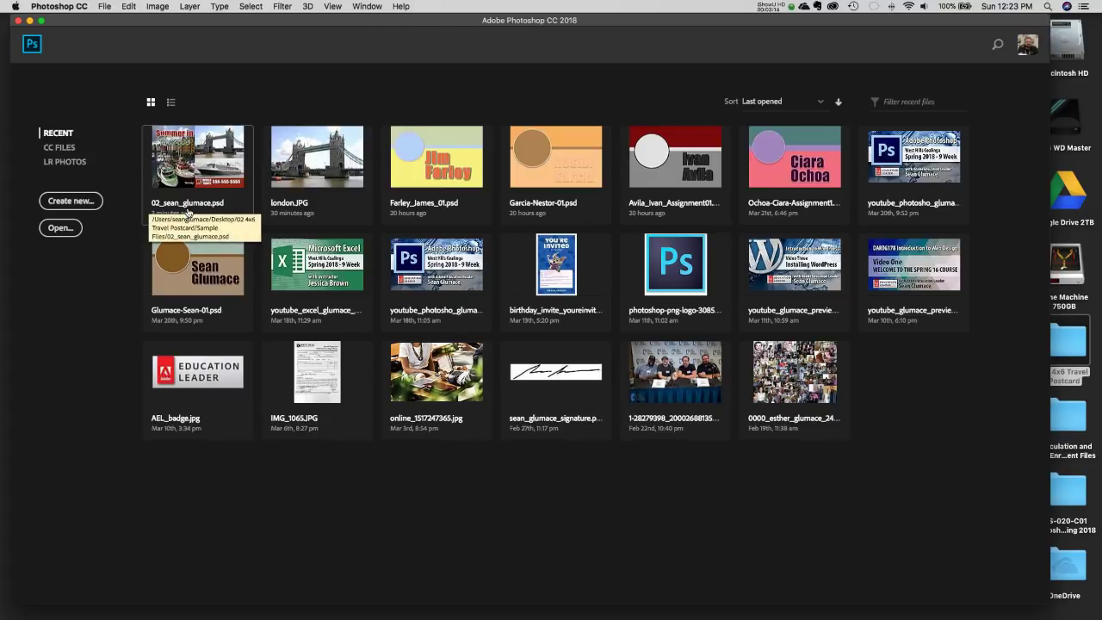
left_click(193, 178)
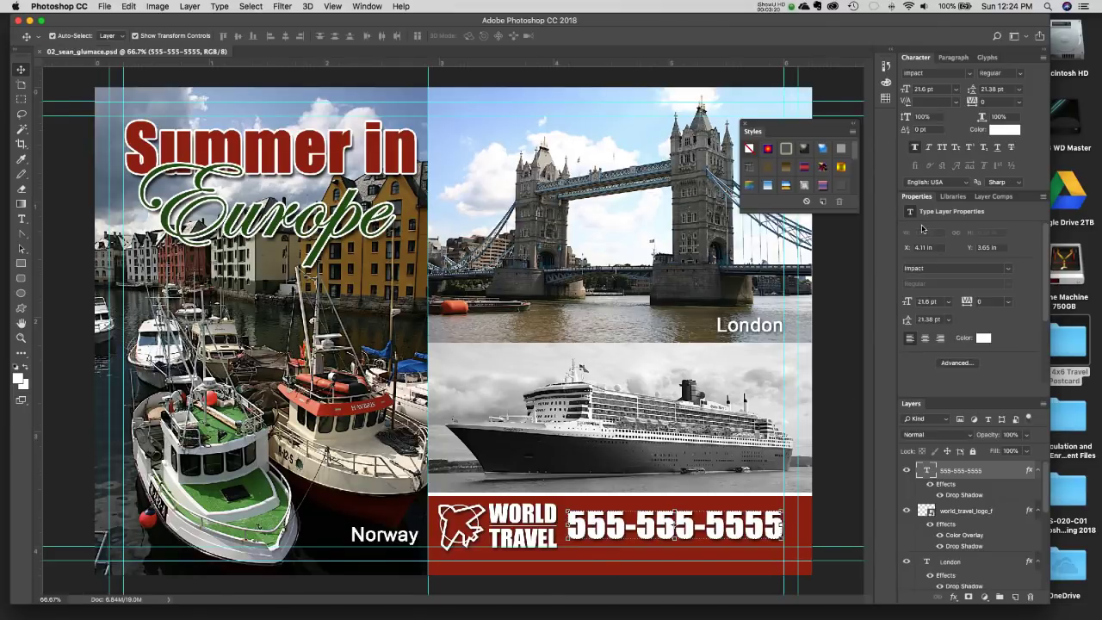
Reset the Graphic and Web workspace to its default arrangement.
left_click(367, 6)
mouse_move(384, 31)
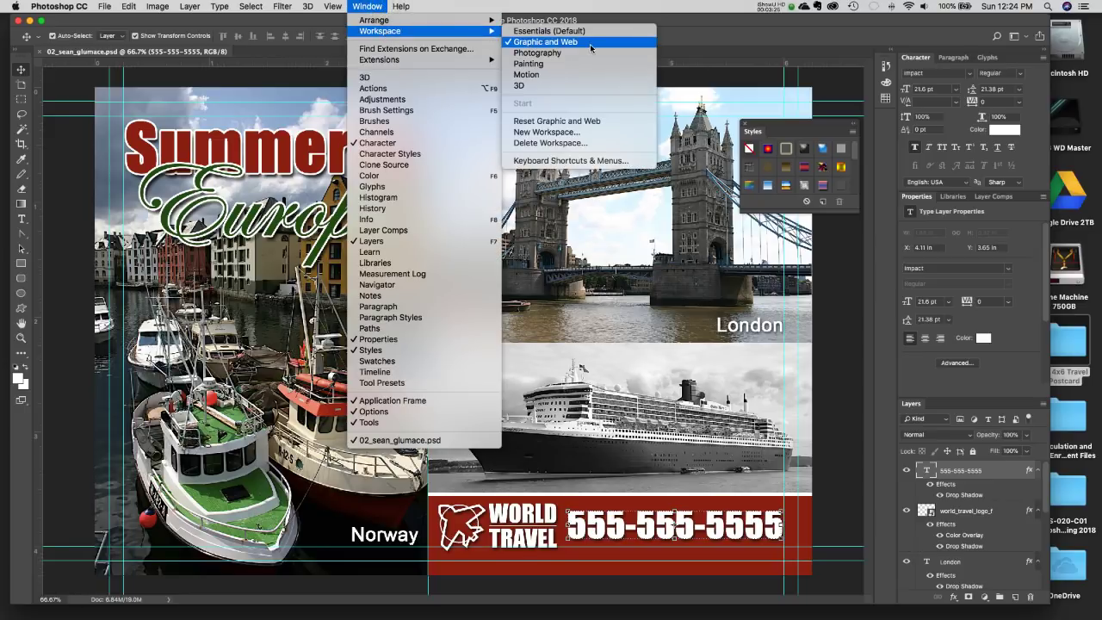
left_click(564, 123)
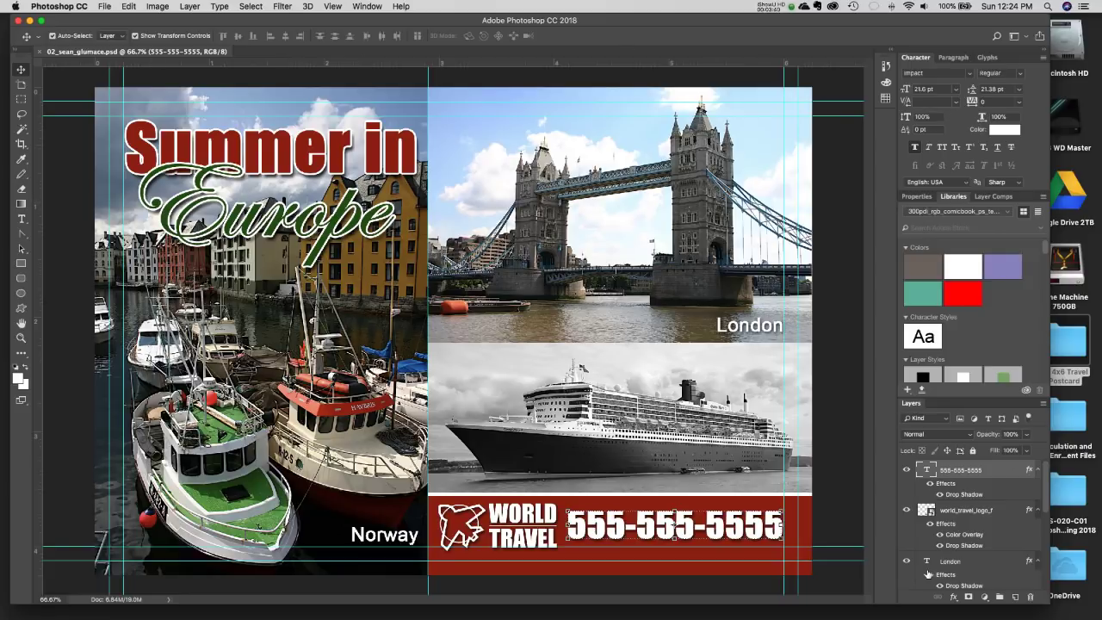
Collapse the effects lists of the phone number, logo, London and Bottom Color Bar layers and review the whole layer stack.
left_click(1037, 471)
left_click(1038, 488)
left_click(1038, 507)
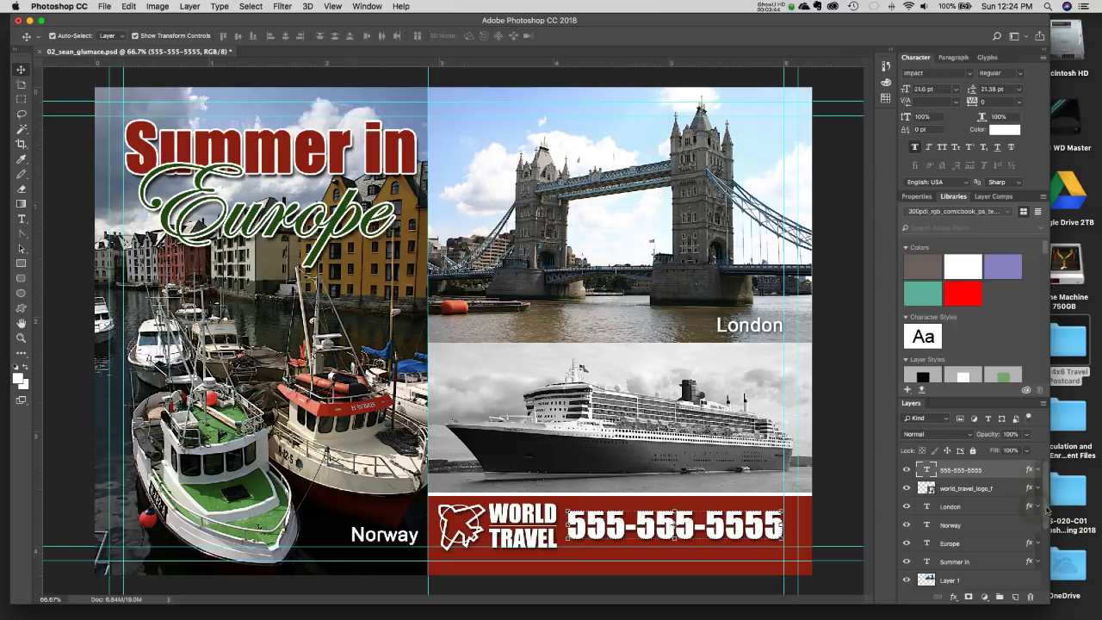
scroll(1036, 508, "down", 3)
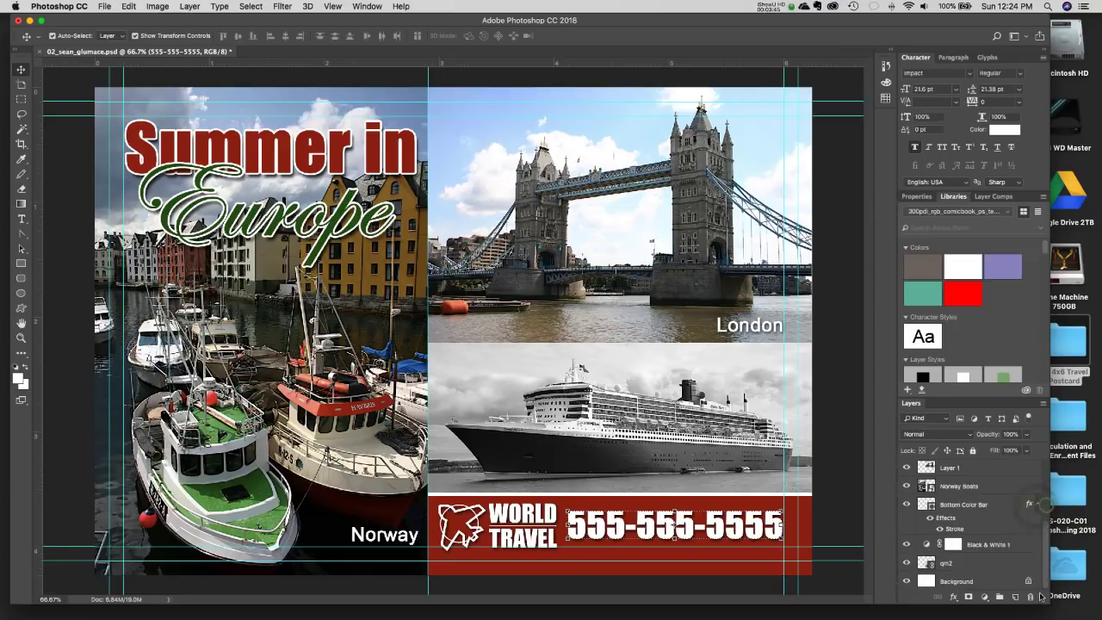
left_click(1037, 504)
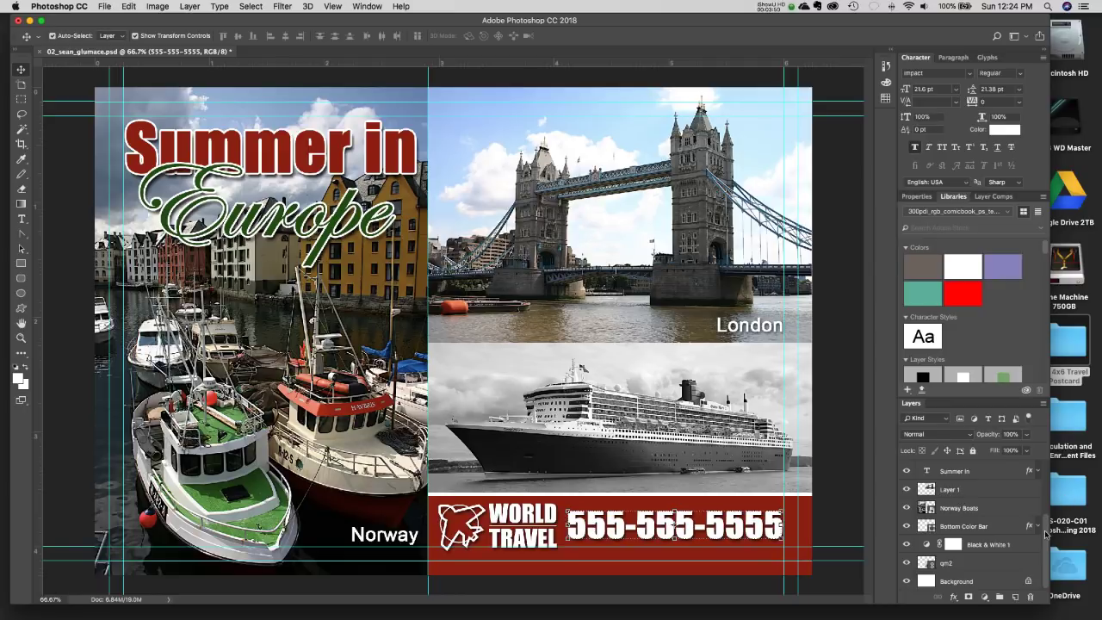
scroll(1046, 521, "up", 1)
scroll(1046, 521, "up", 1)
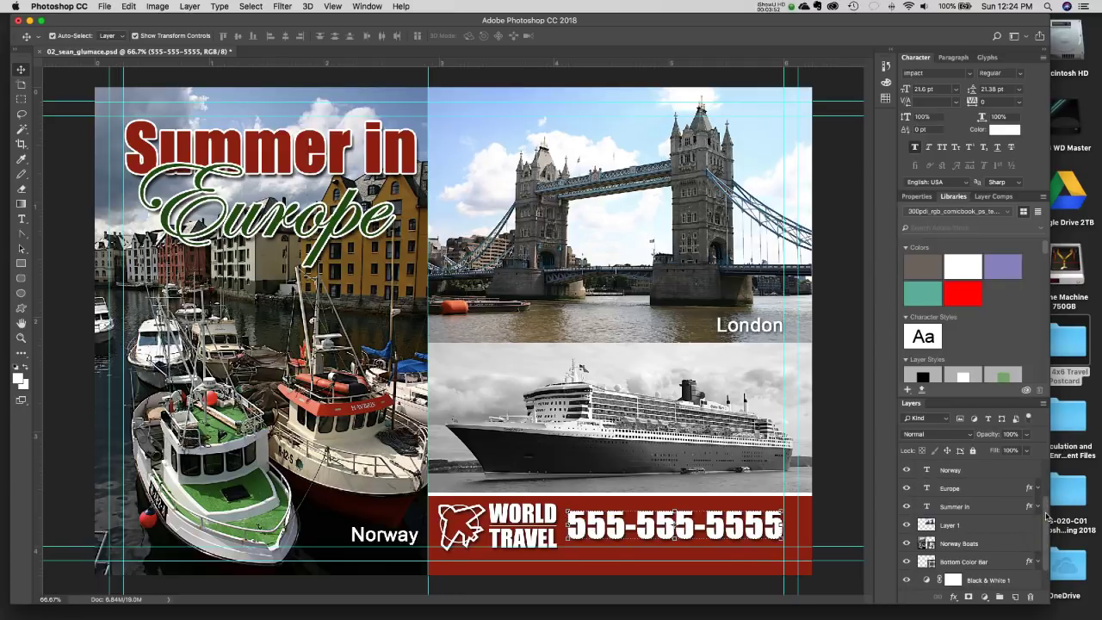
scroll(1050, 499, "up", 2)
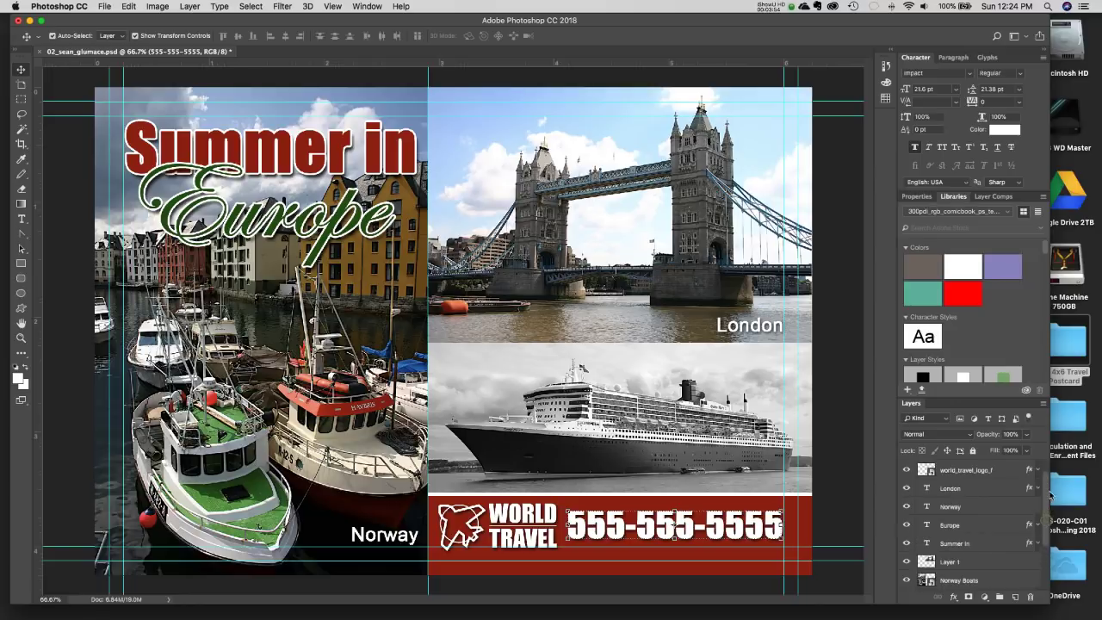
scroll(1049, 500, "up", 1)
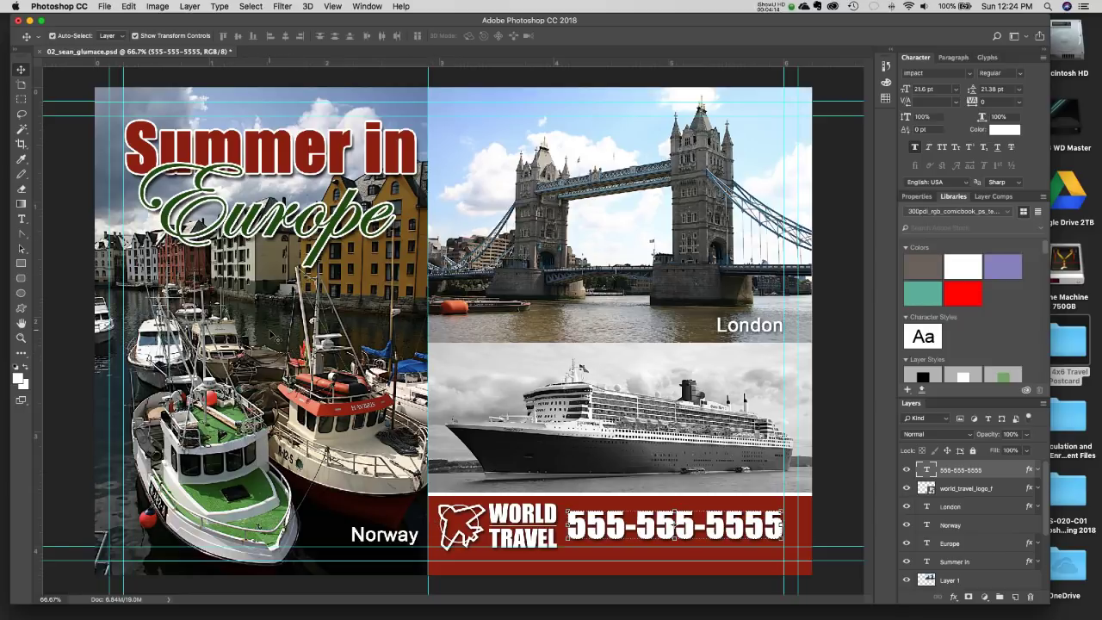
left_click(779, 10)
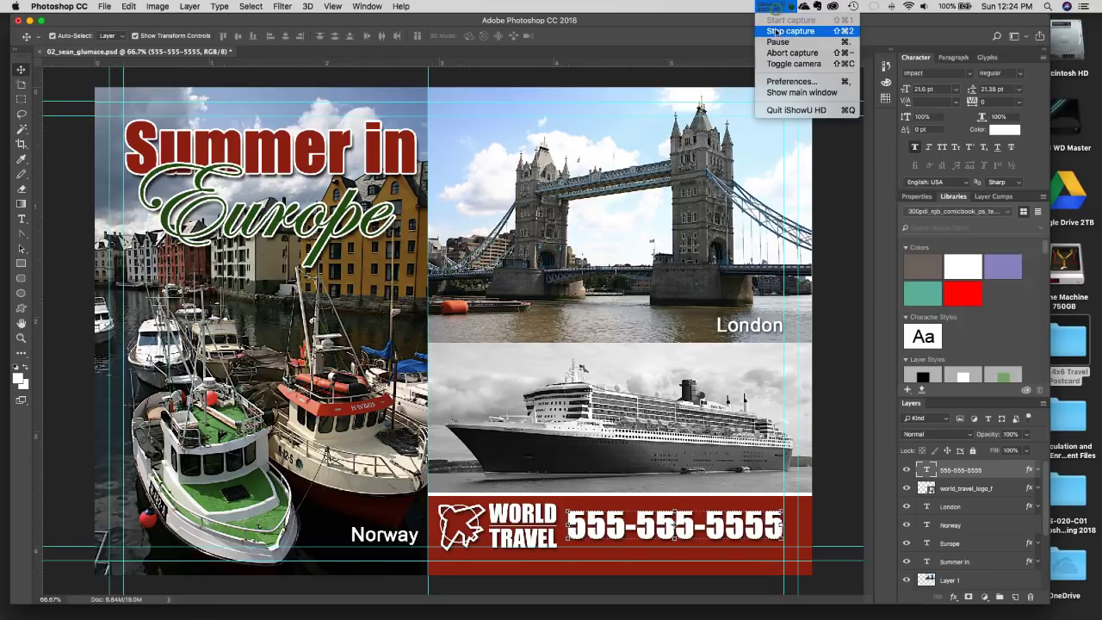
left_click(778, 31)
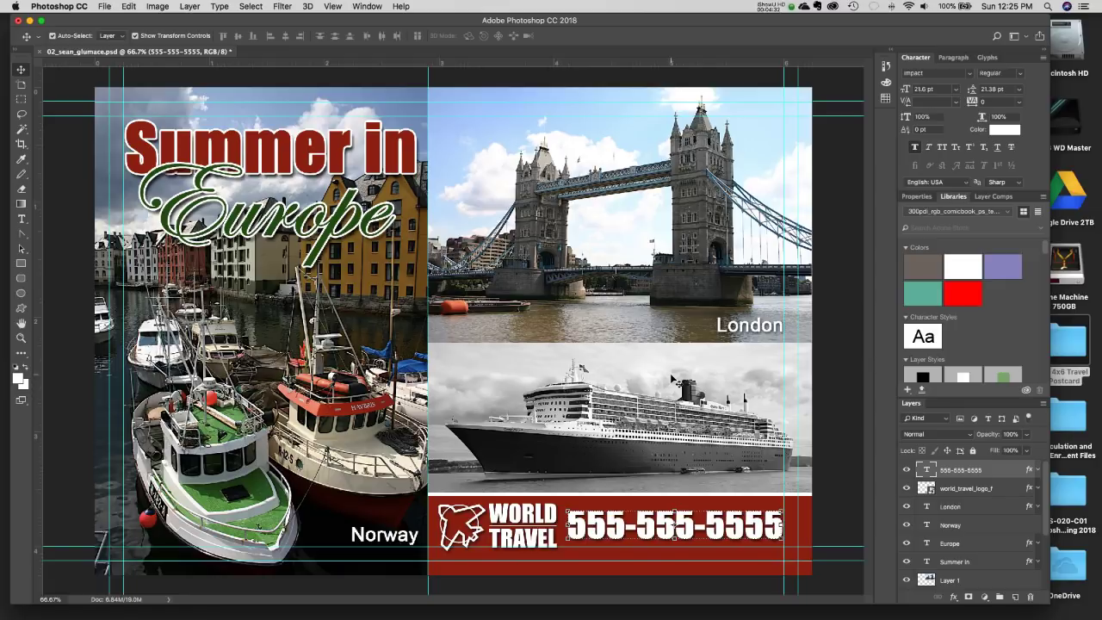
Close the sample postcard document without saving its changes.
left_click(42, 53)
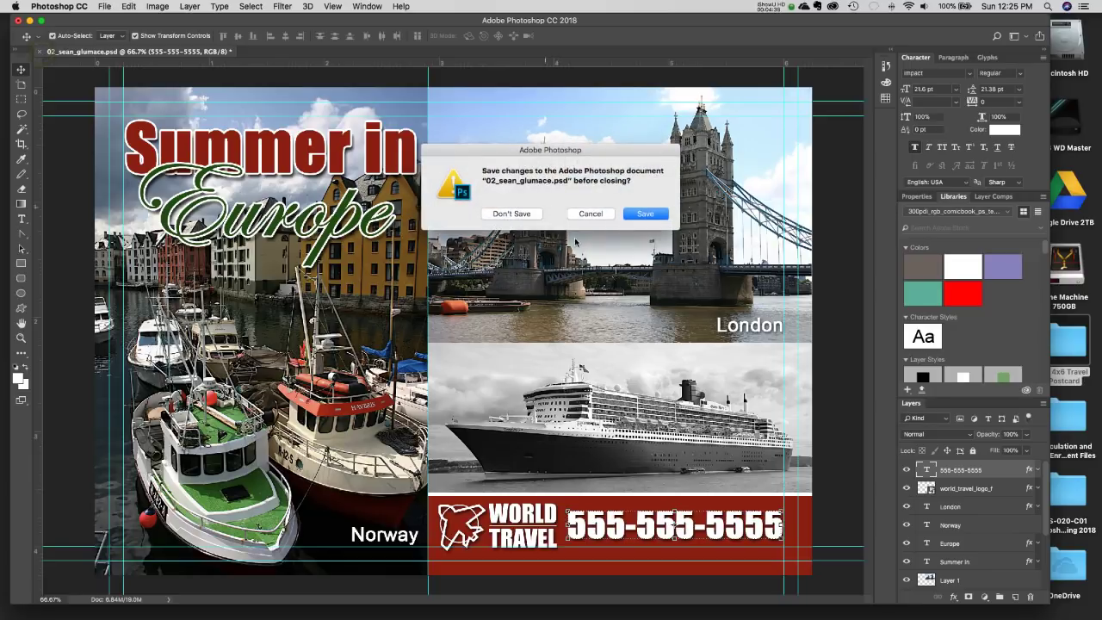
left_click(523, 216)
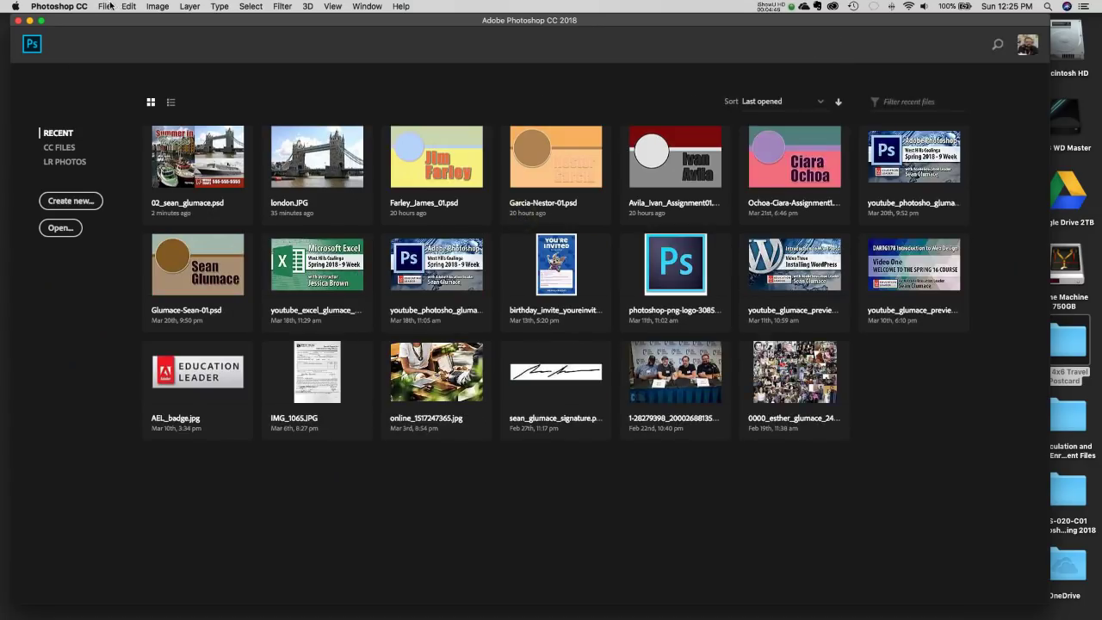
Start a new document based on the recent custom 11 x 8.5 inch, 300 ppi, RGB preset with transparent background.
left_click(111, 6)
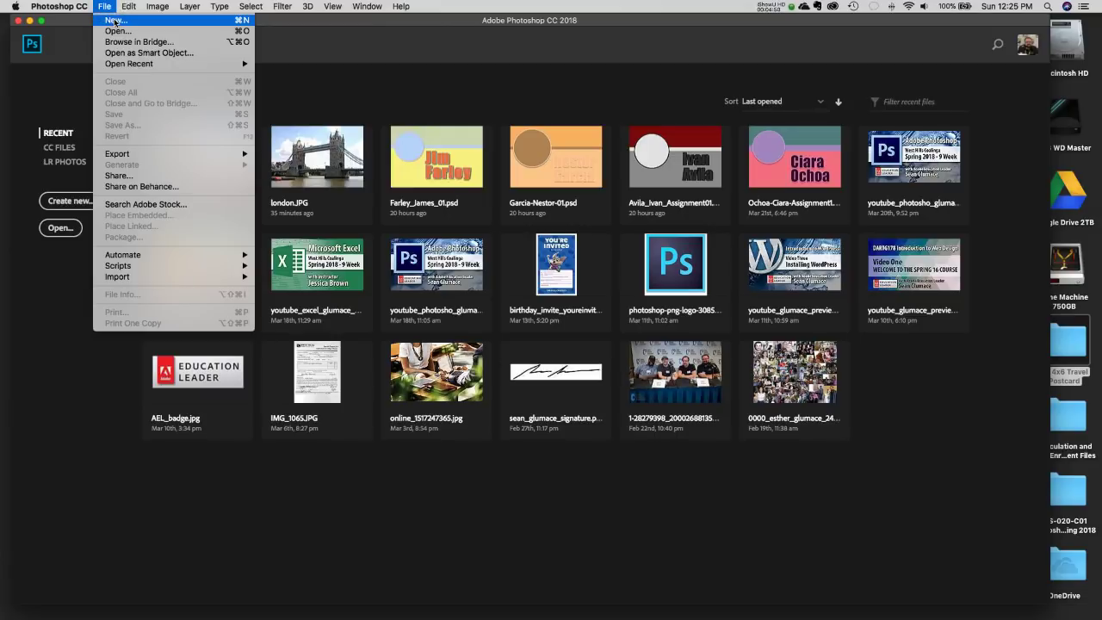
left_click(198, 23)
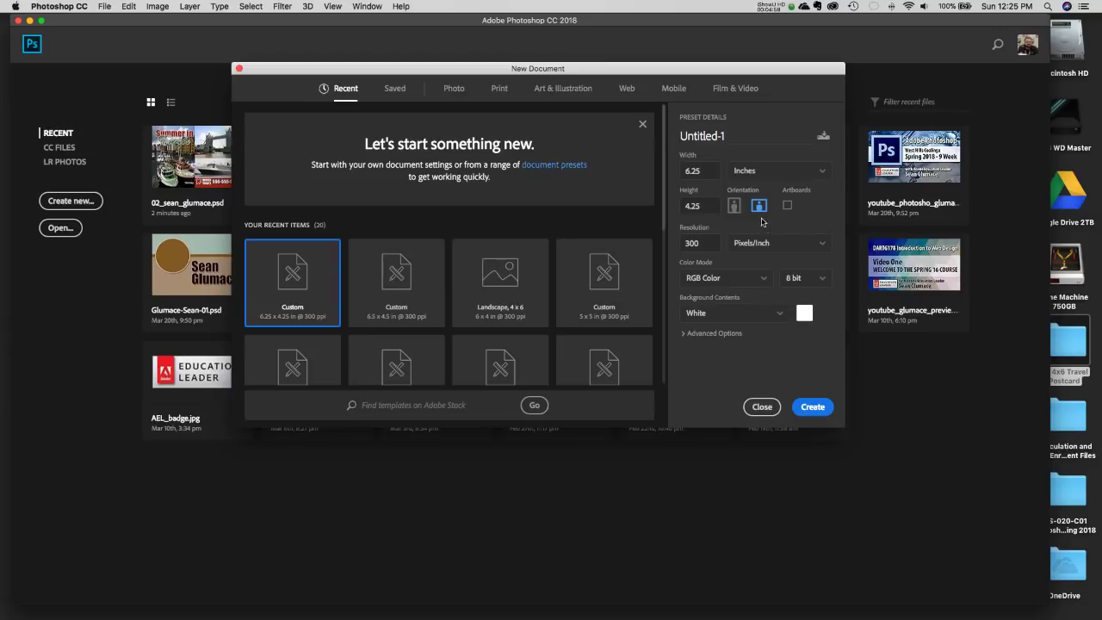
left_click(642, 287)
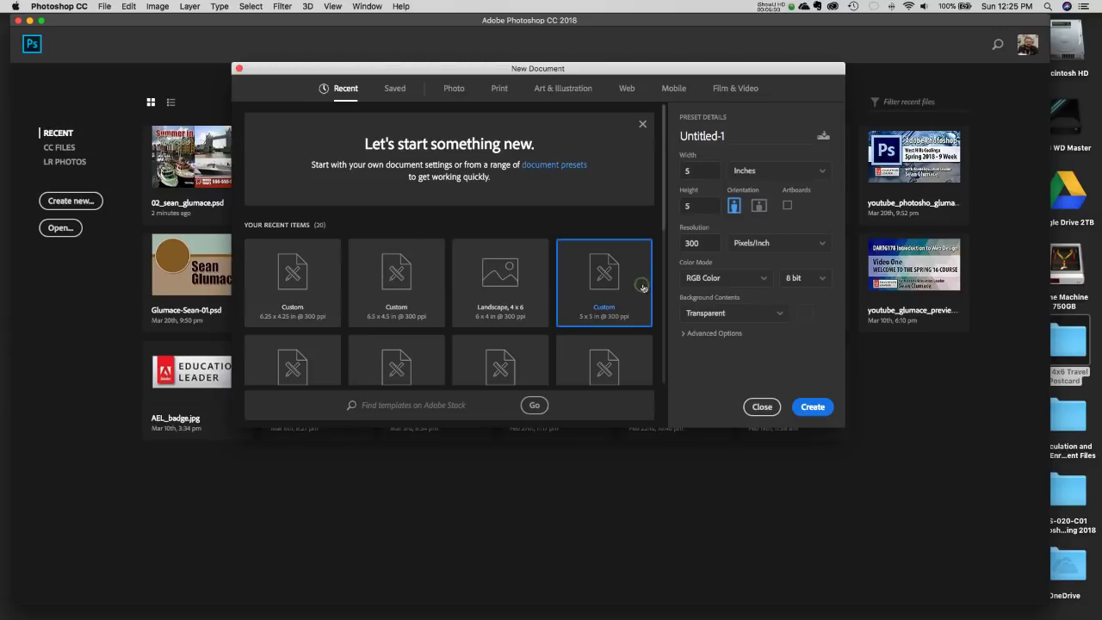
left_click(284, 366)
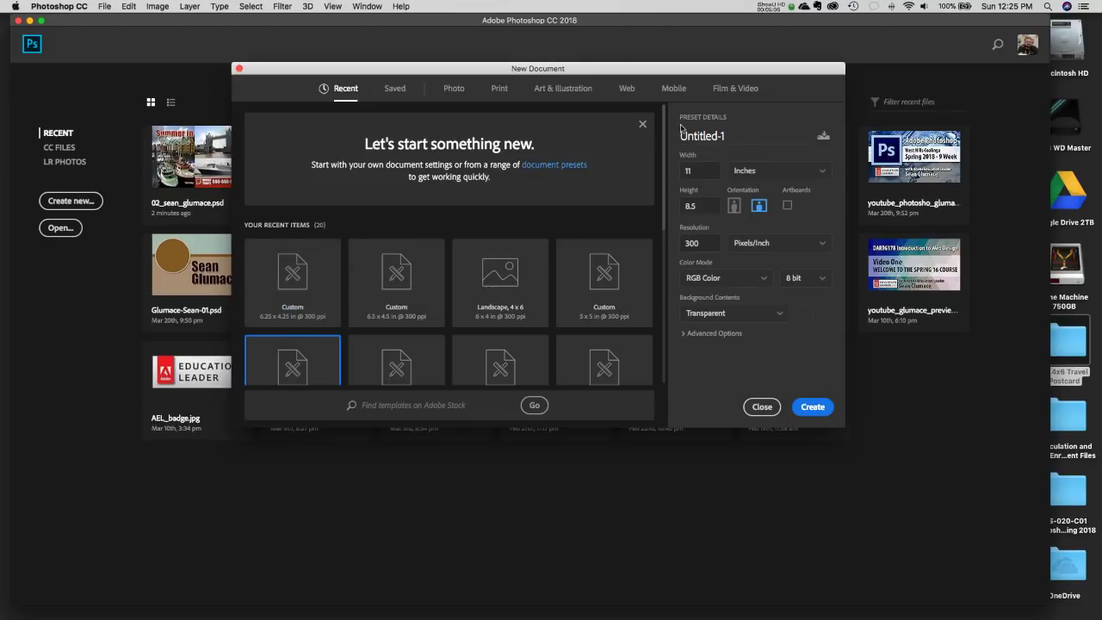
Name the new document 02 followed by the author's last name and first name, separated by underscores.
left_click(736, 142)
type("02")
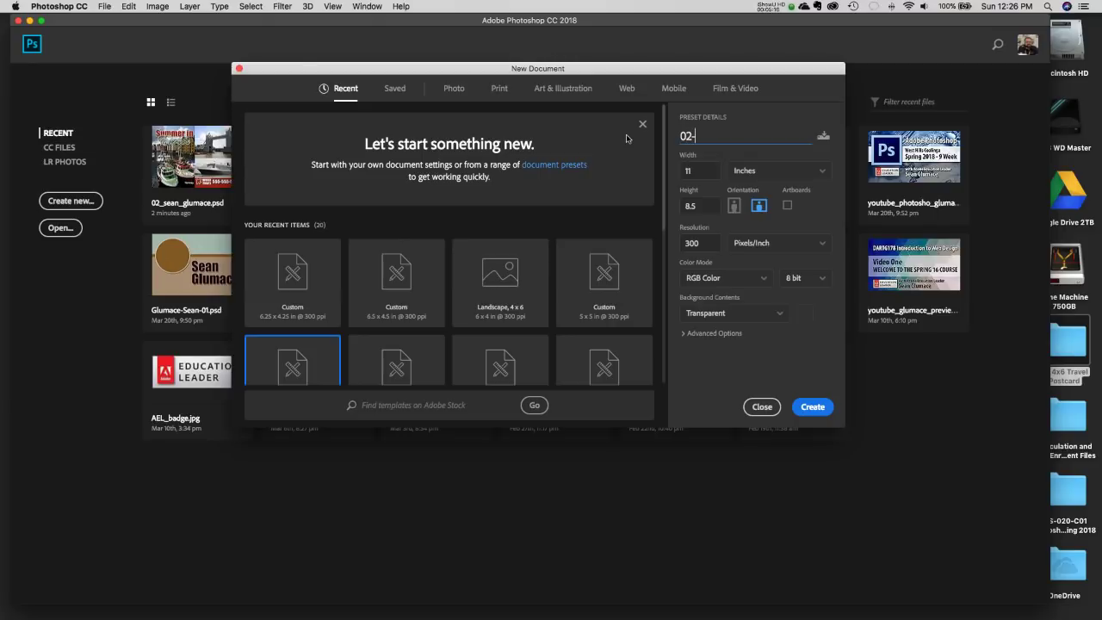
type("_sean")
key("BackSpace")
key("BackSpace")
key("BackSpace")
key("BackSpace")
type("glumace_sean")
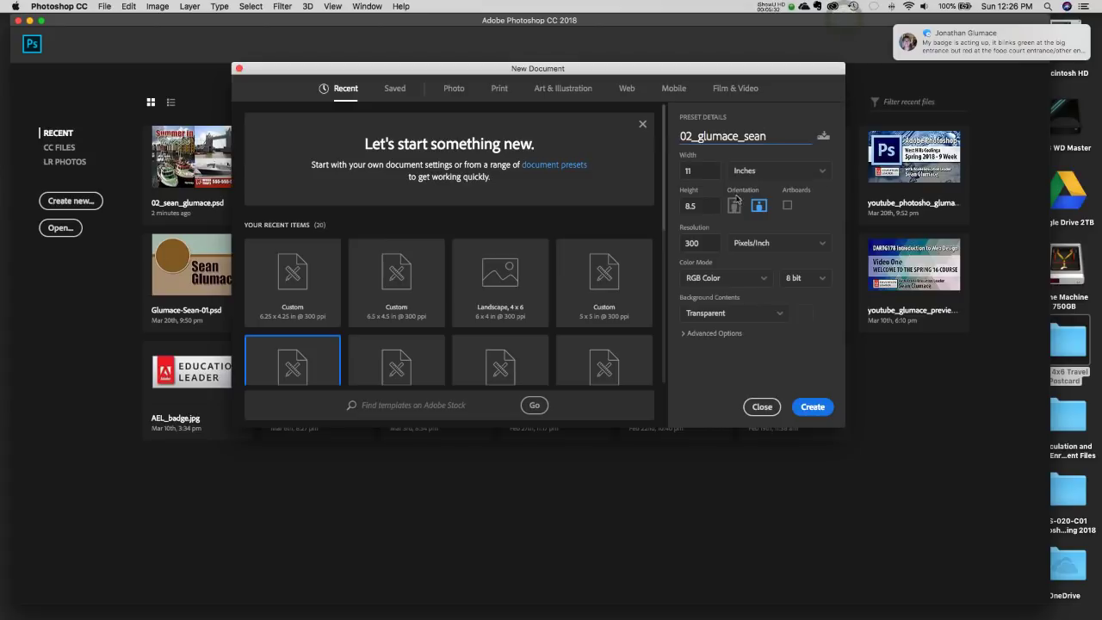
left_click(768, 6)
left_click(768, 37)
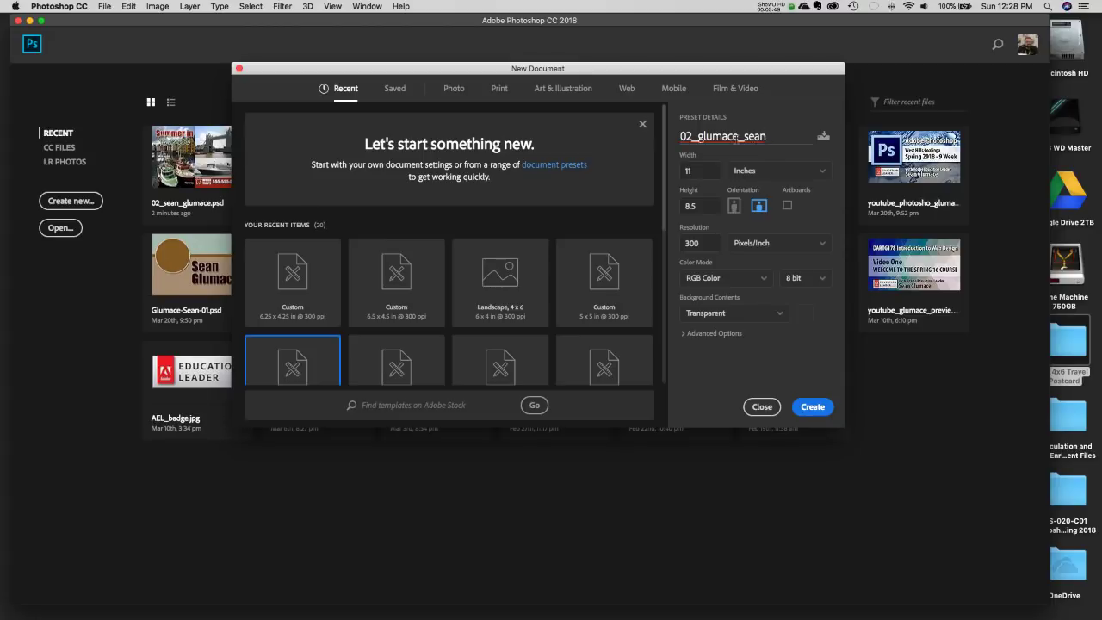
Set the new document to 6.25 inches wide and 4.25 inches high in landscape orientation.
left_click(697, 170)
type("4.25")
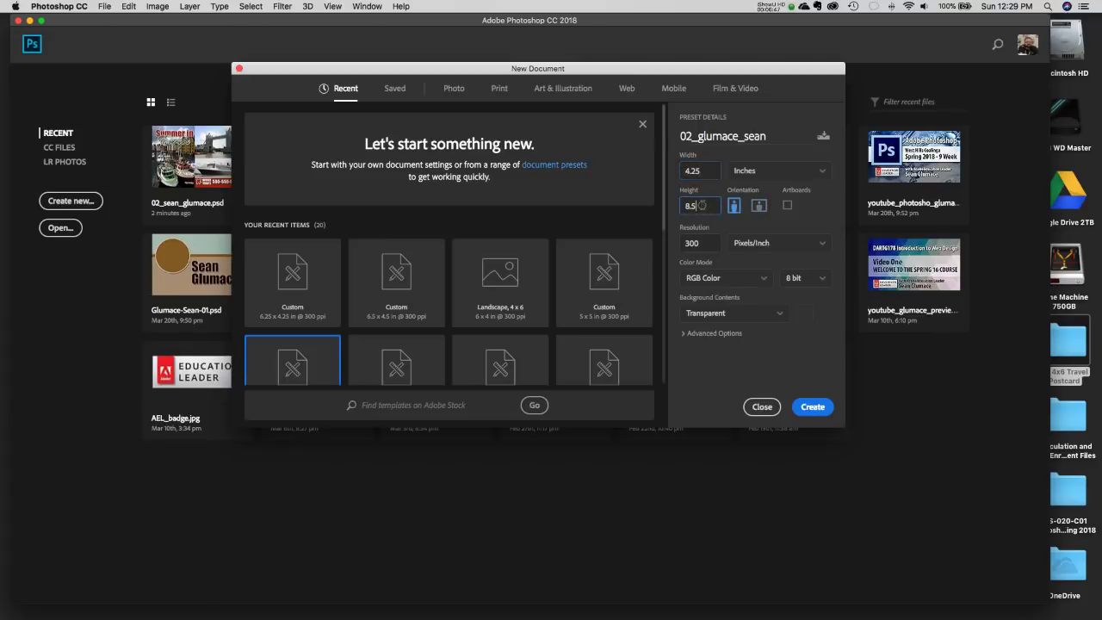
left_click_drag(716, 171, 682, 171)
type("6.2")
left_click_drag(707, 206, 677, 204)
type("4.25")
left_click(758, 206)
left_click(742, 175)
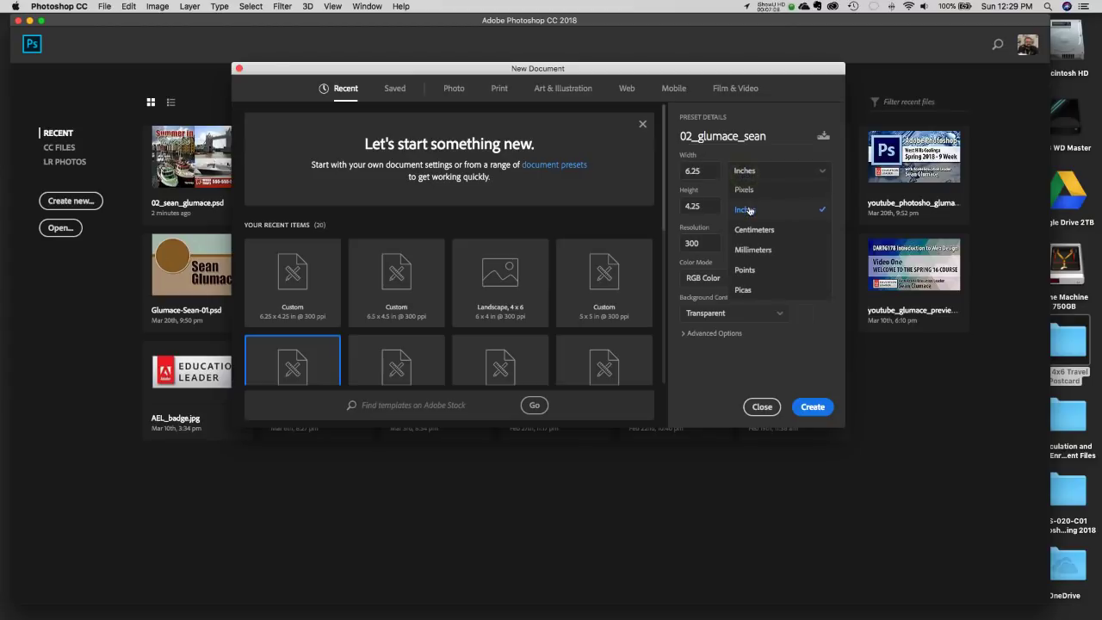
left_click(749, 210)
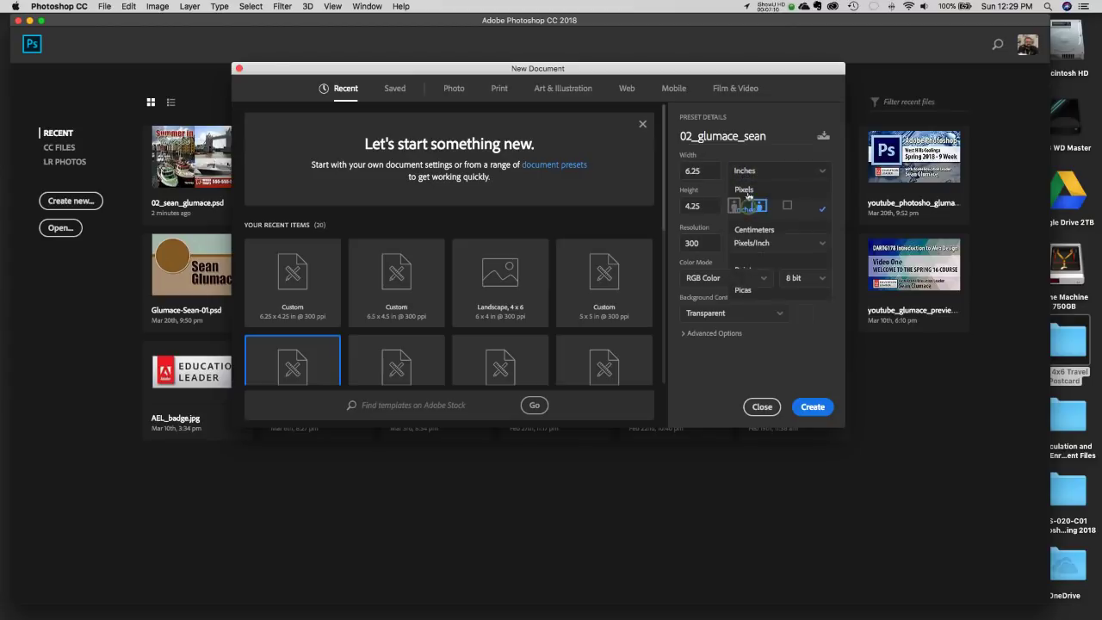
Re-enter the document width as 6.25 and height as 4.25, keeping inches as the unit.
double_click(691, 170)
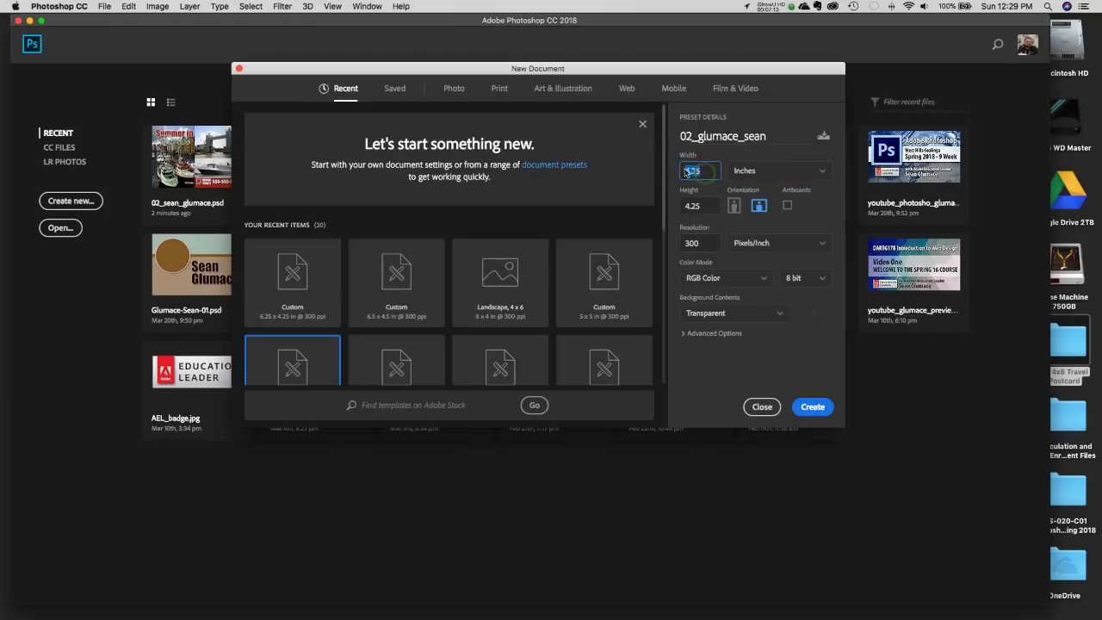
type("6.2")
left_click(754, 171)
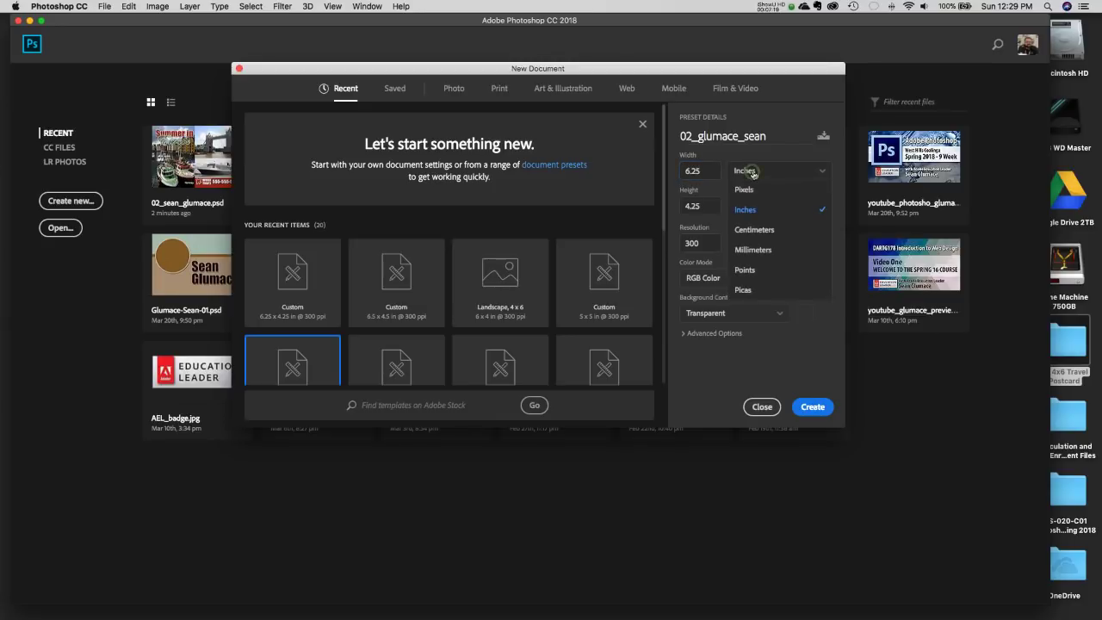
left_click(751, 207)
key("Tab")
type("4")
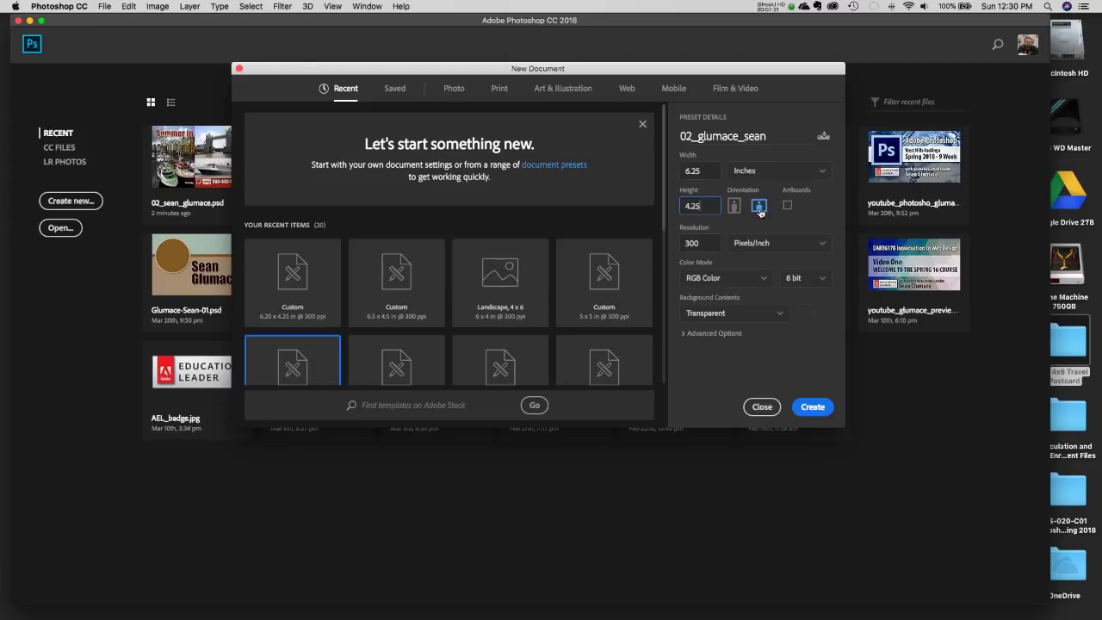
Set the new document's resolution to 300 pixels/inch and its background contents to White.
left_click_drag(701, 244, 676, 244)
type("30")
left_click(714, 314)
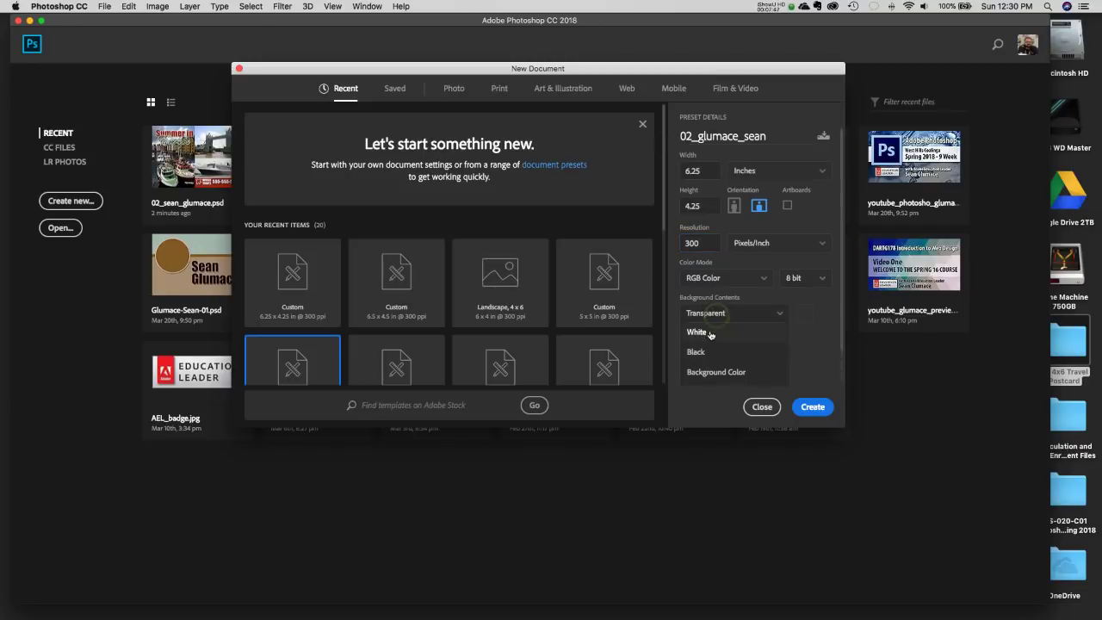
left_click(710, 334)
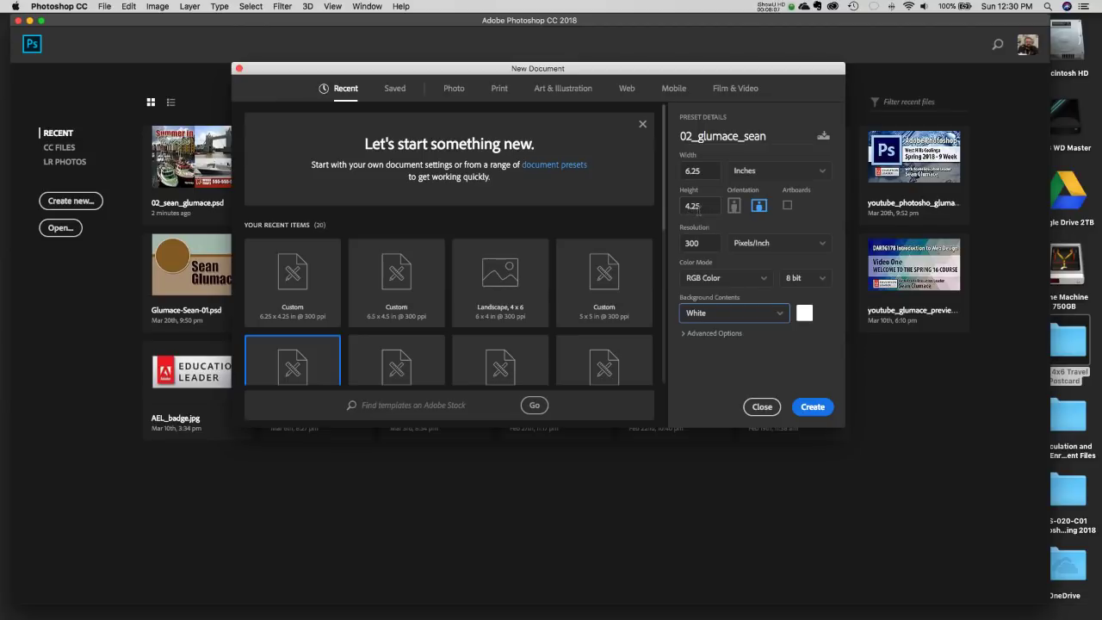
Set the color mode to RGB Color and create the document.
left_click(694, 285)
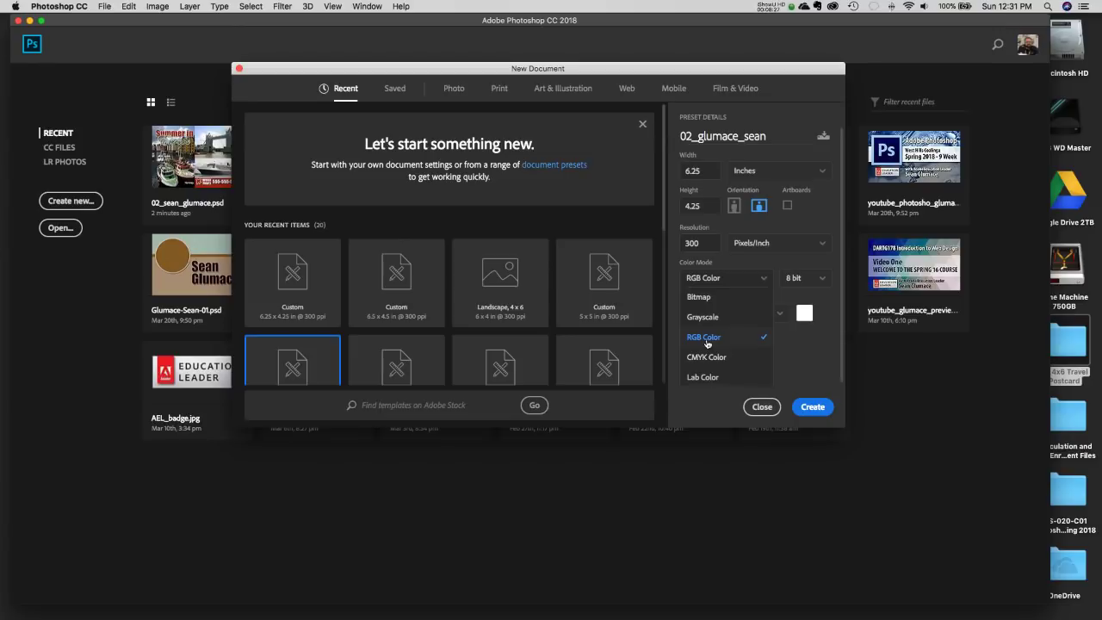
left_click(704, 338)
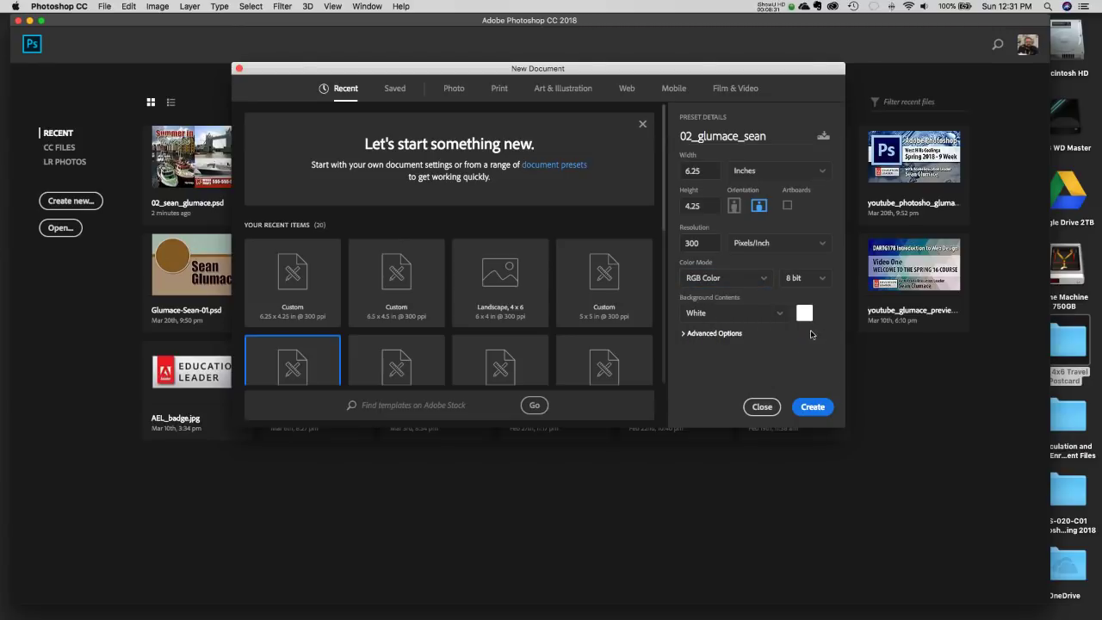
left_click(748, 278)
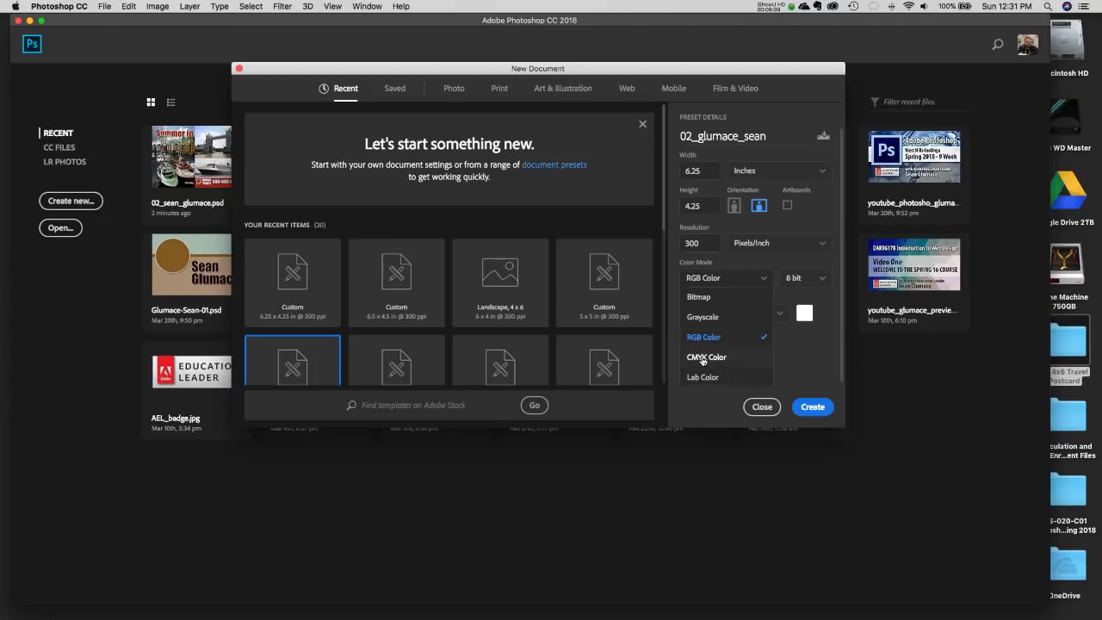
left_click(704, 337)
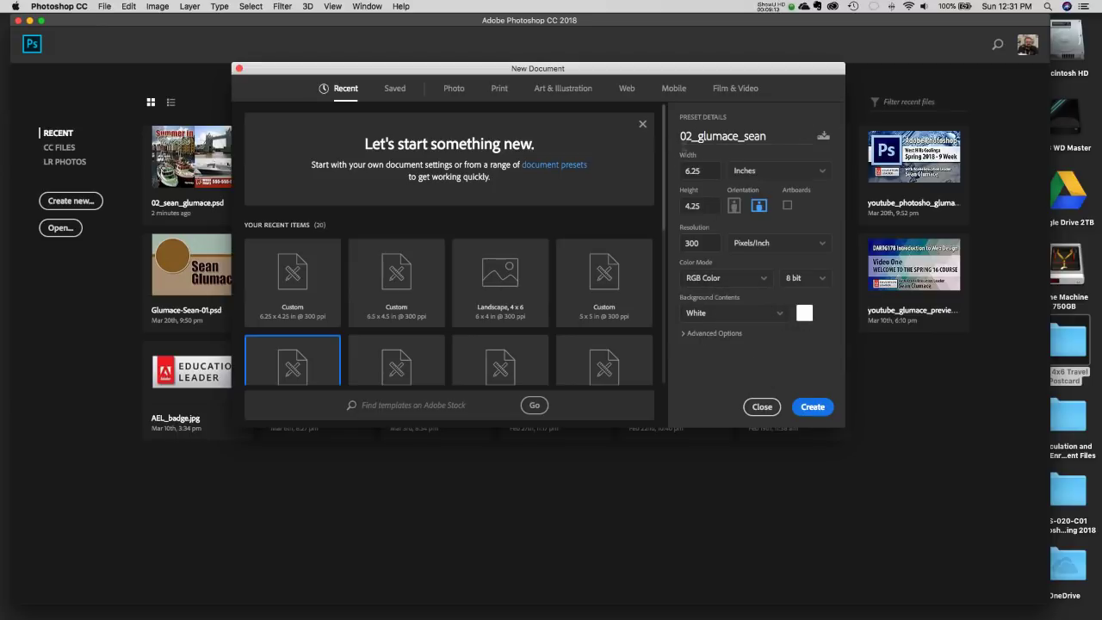
left_click(823, 408)
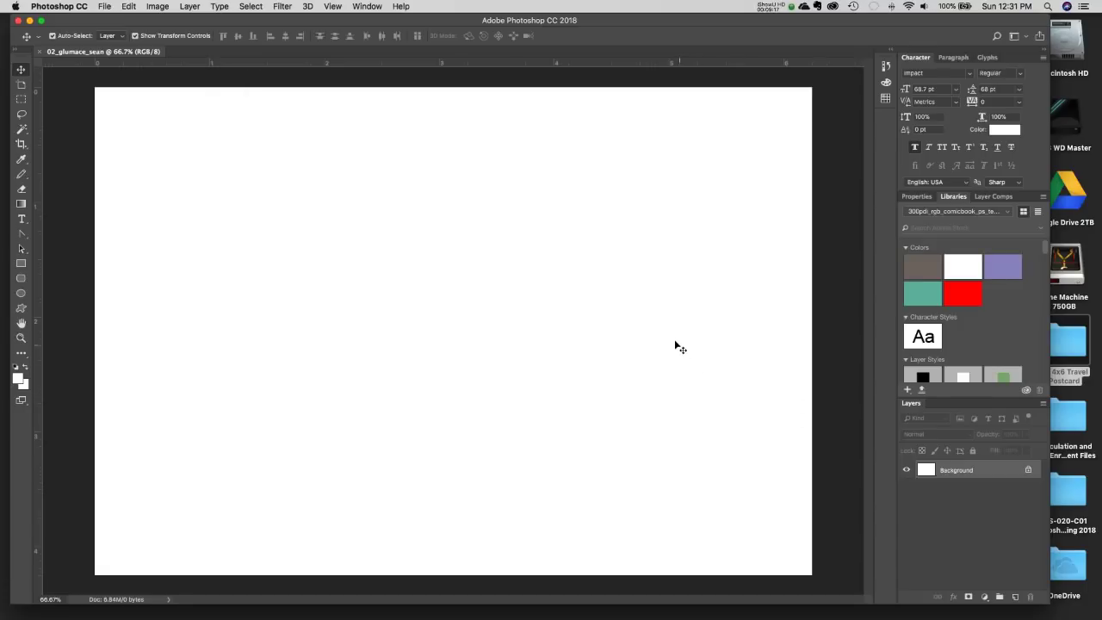
Fit the document on screen, and zoom back out to 66.67%.
left_click(340, 6)
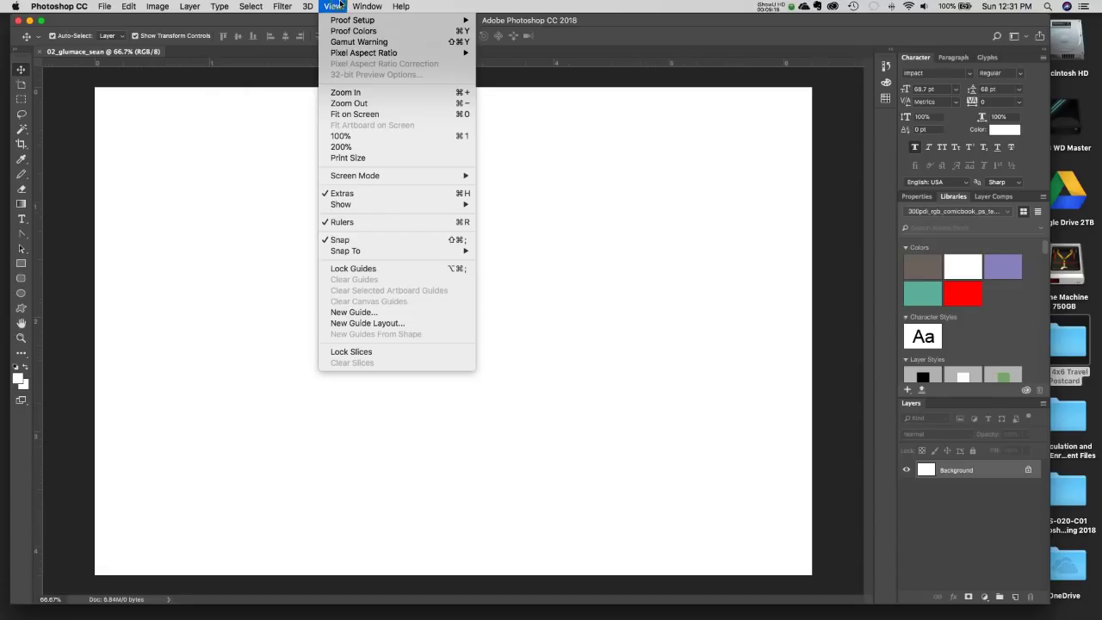
left_click(340, 115)
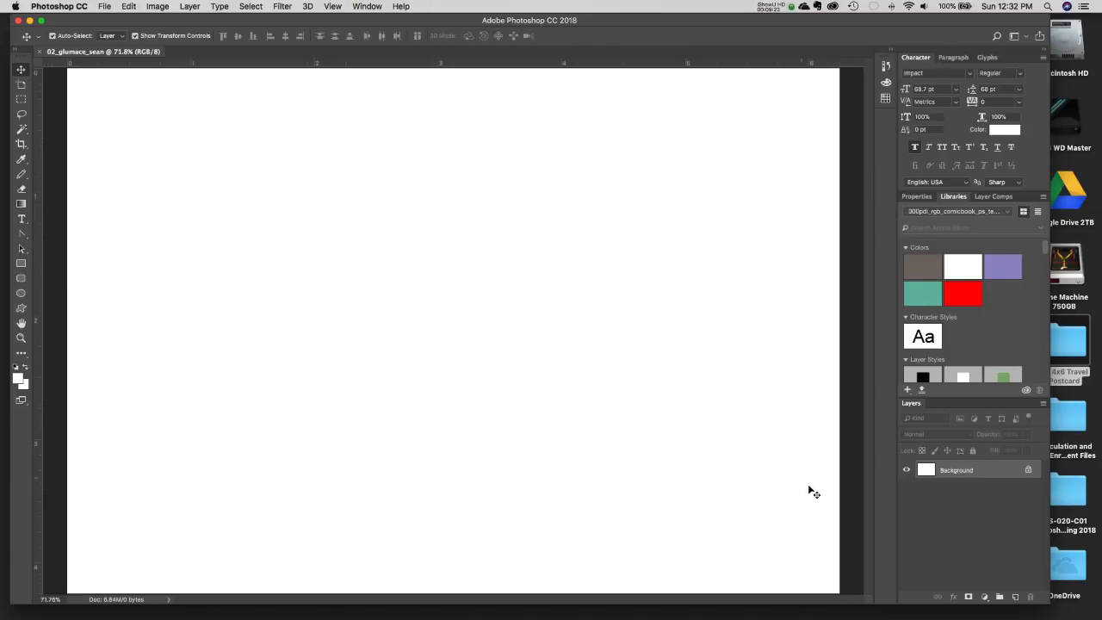
left_click(336, 6)
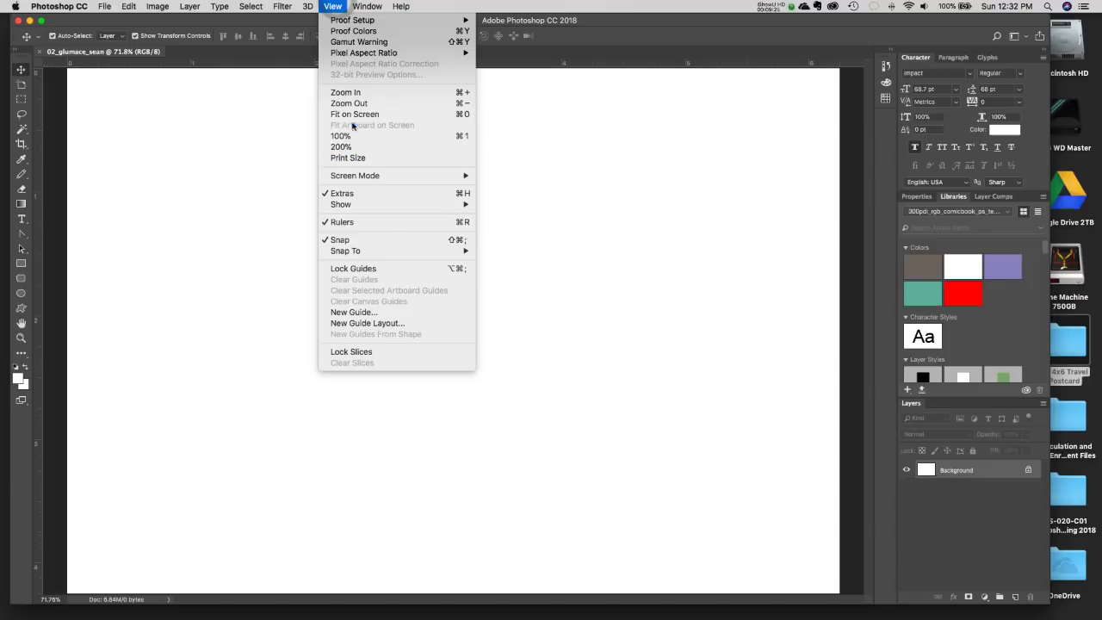
left_click(429, 102)
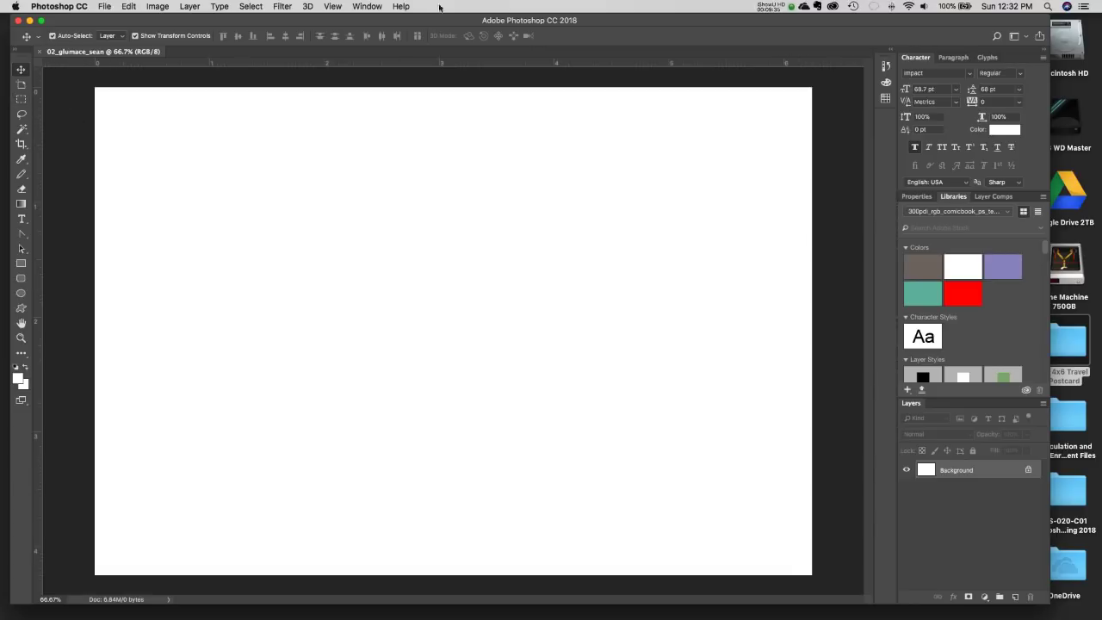
Toggle the rulers off and back on, and choose inches as the ruler unit.
left_click(339, 6)
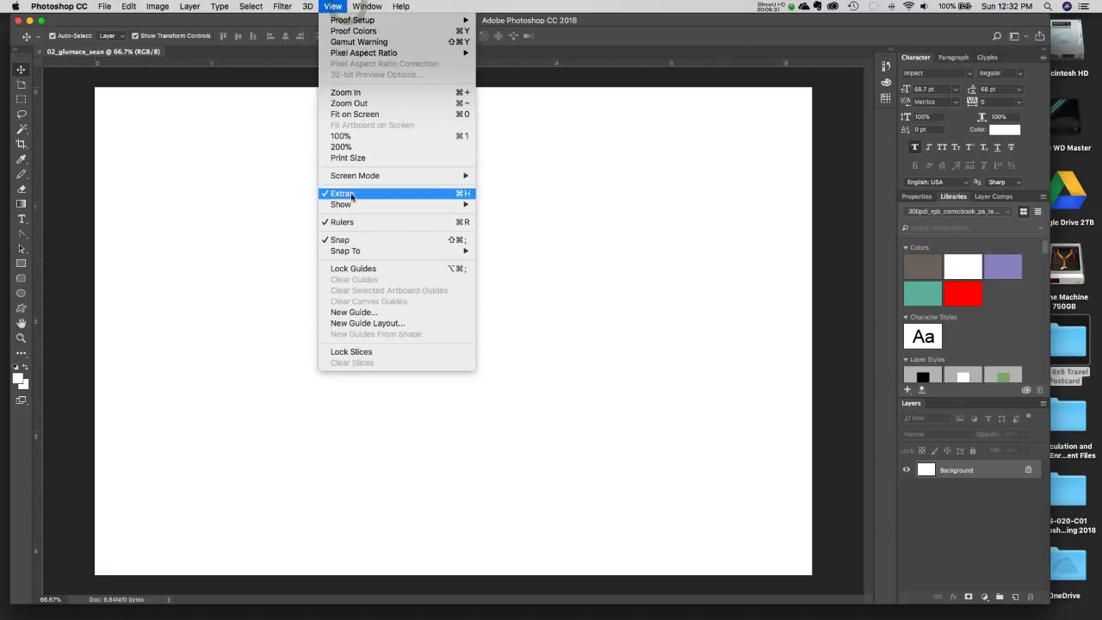
left_click(360, 223)
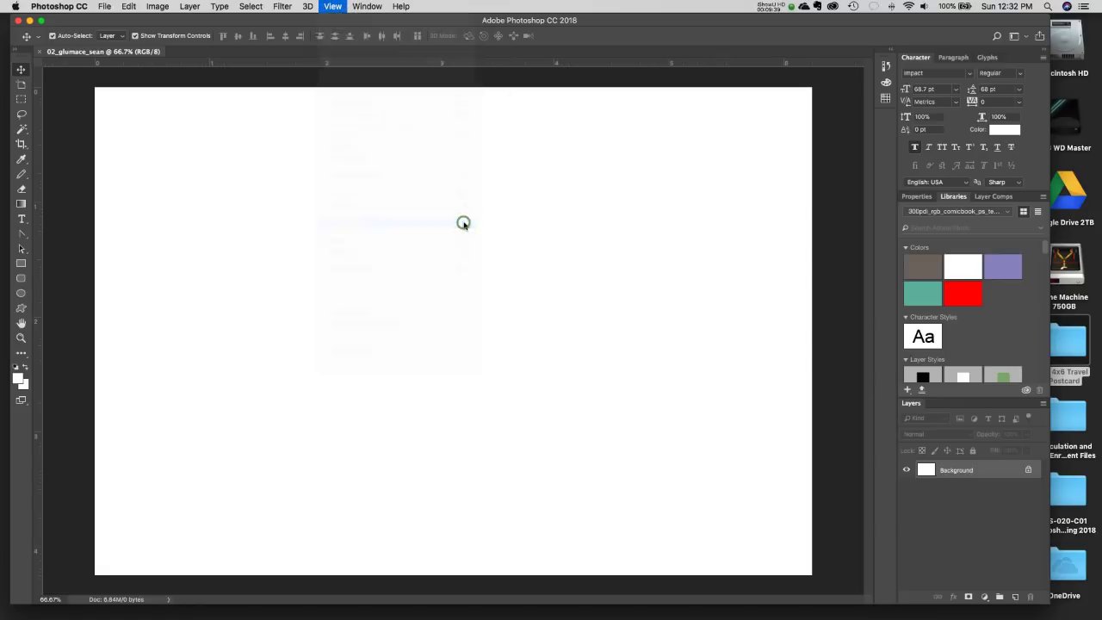
left_click(331, 6)
left_click(378, 227)
right_click(312, 63)
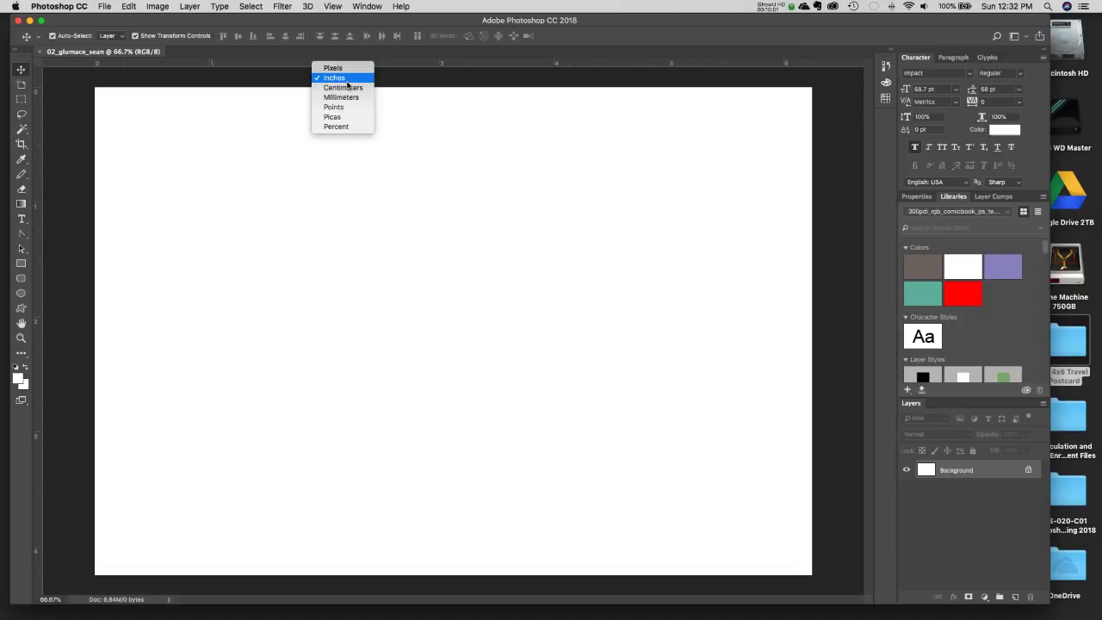
left_click(347, 81)
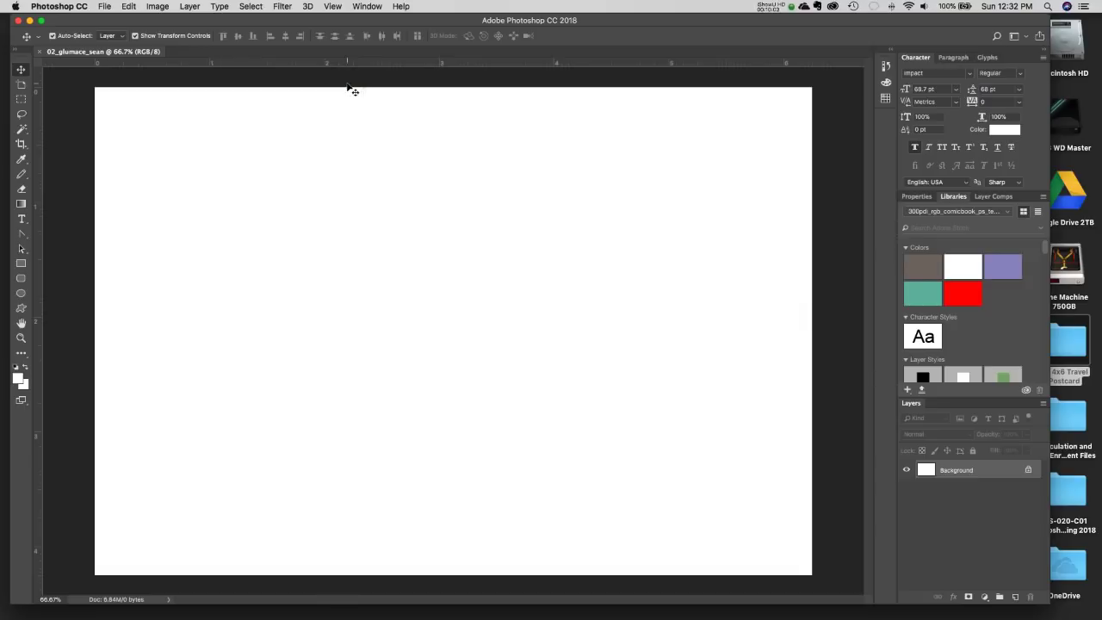
Save the document in Photoshop format in the 02 4x6 Travel Postcard folder on the Desktop, using its existing name.
left_click(107, 6)
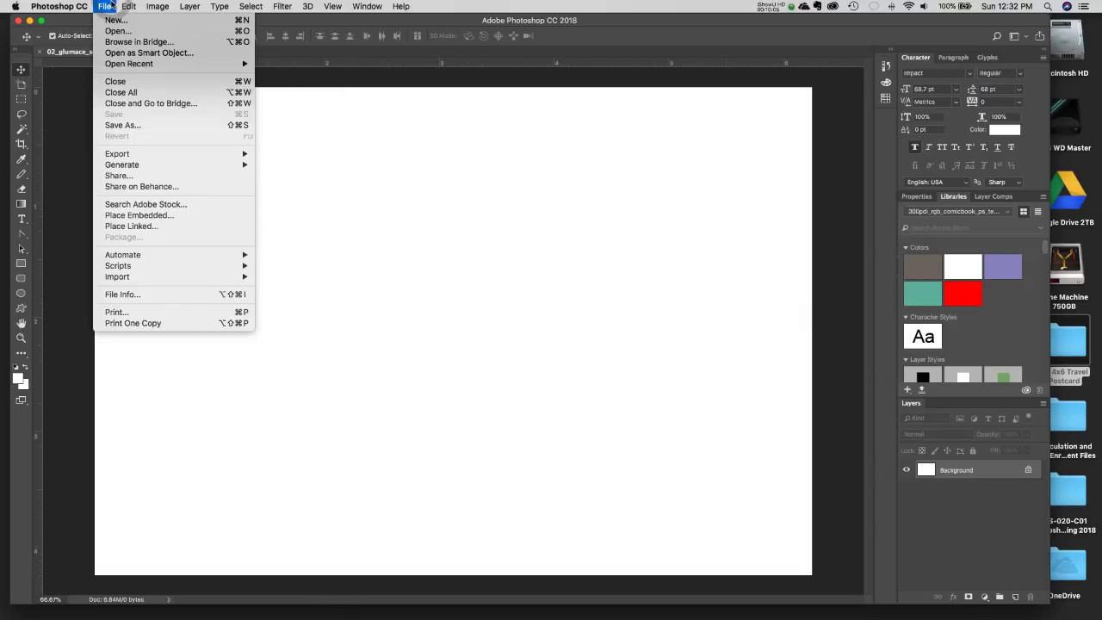
left_click(132, 126)
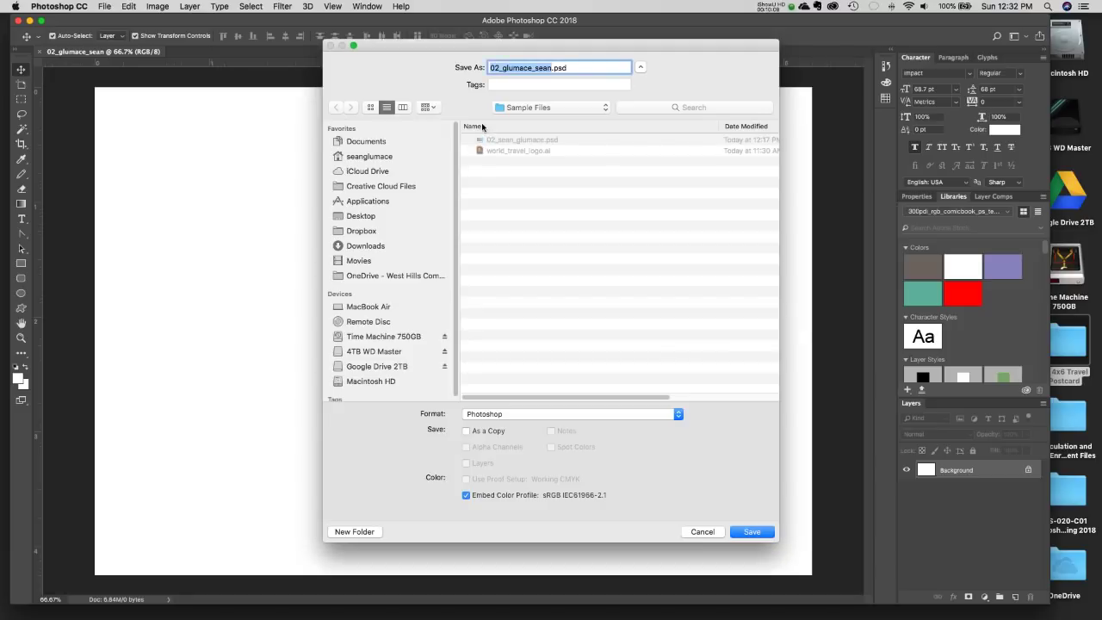
left_click(362, 216)
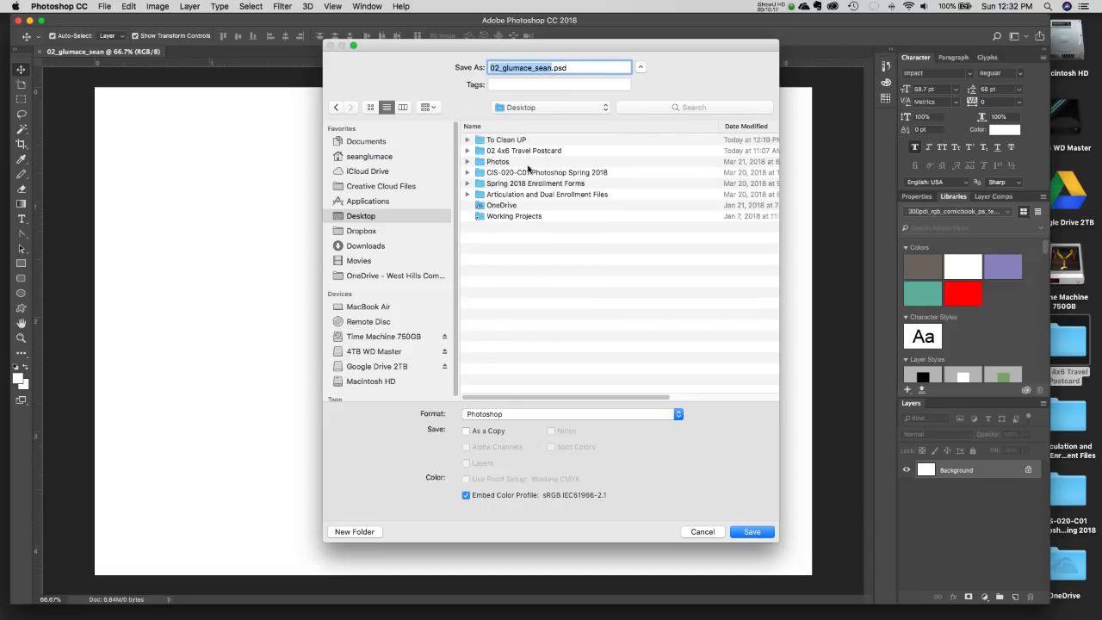
double_click(515, 151)
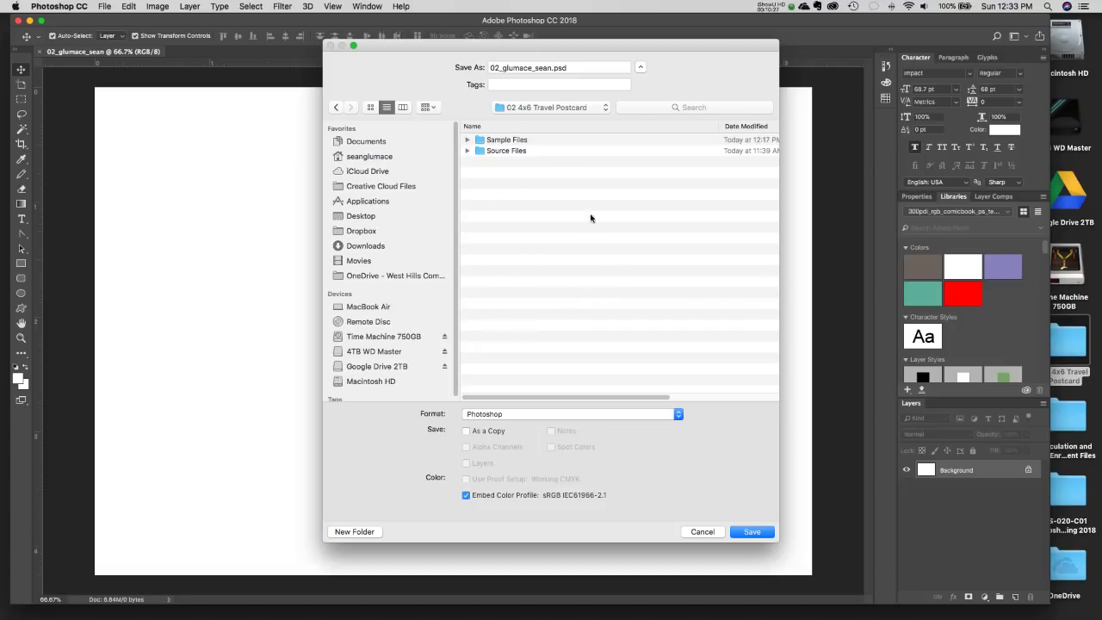
left_click(508, 416)
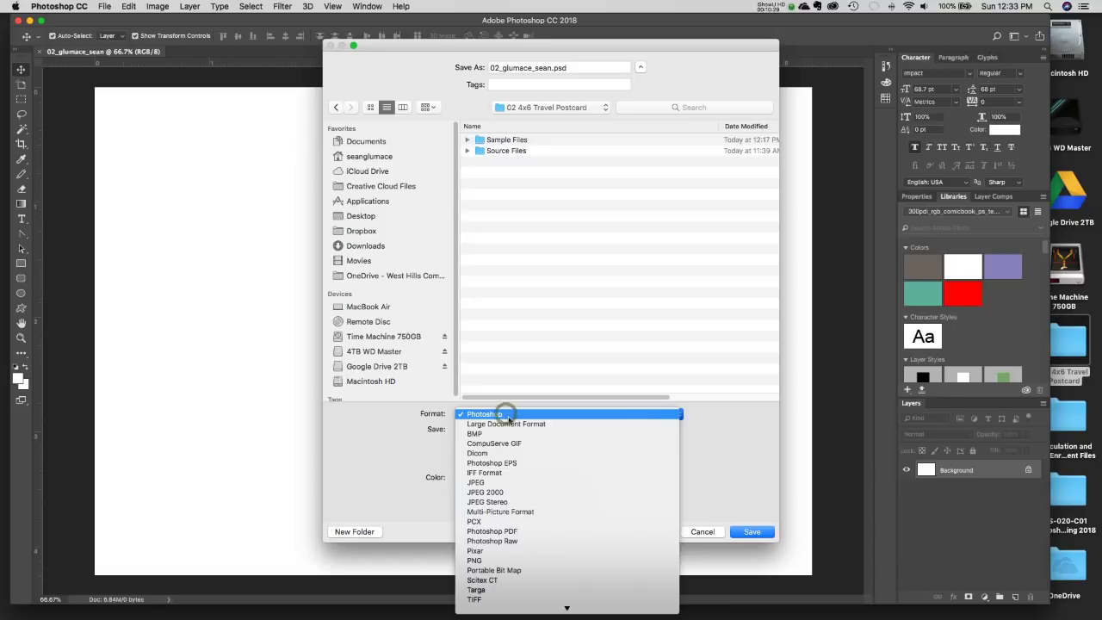
scroll(508, 420, "down", 1)
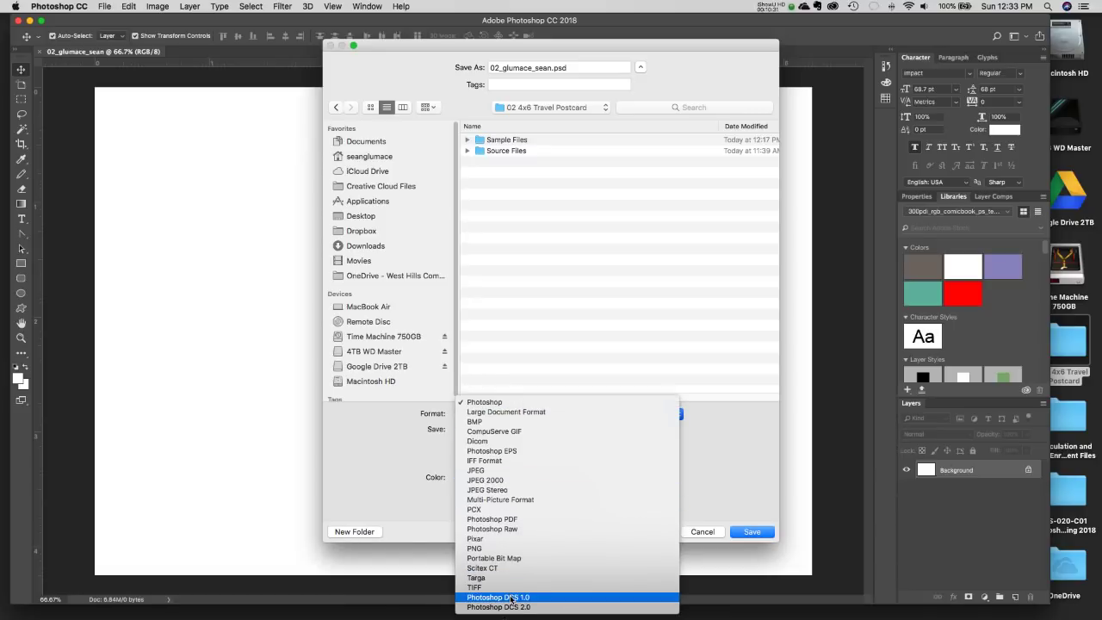
left_click(508, 404)
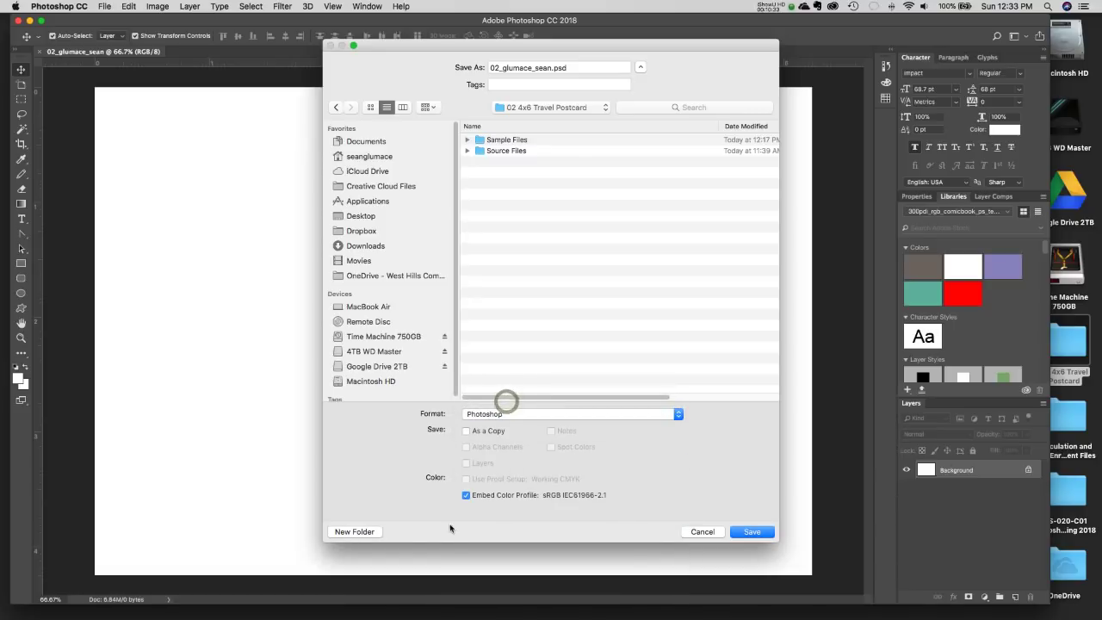
left_click(755, 532)
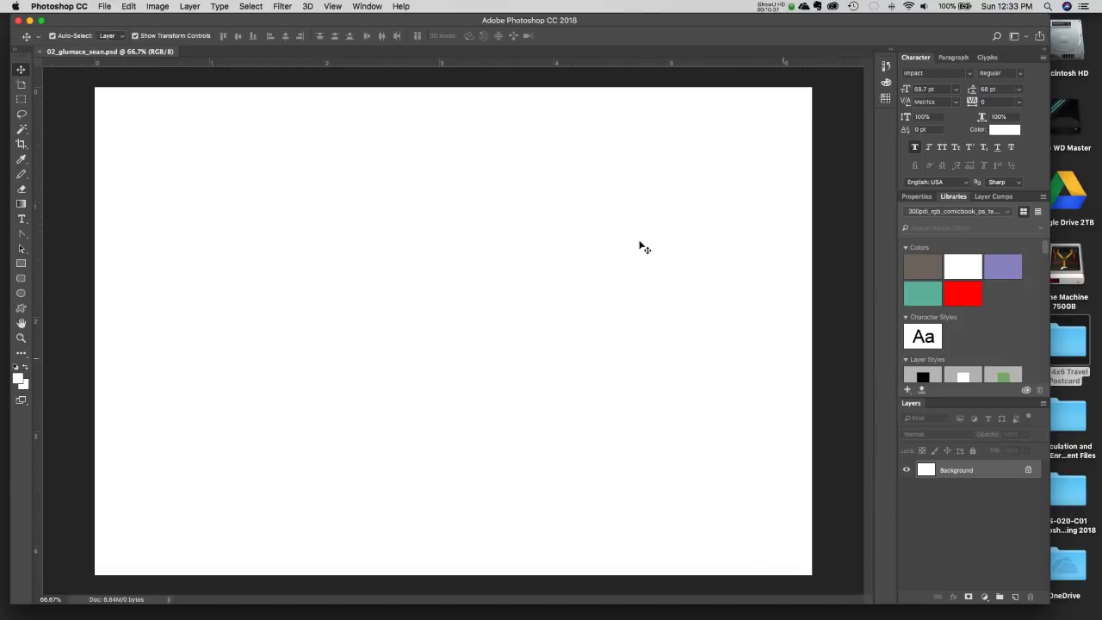
Reset the Graphic and Web workspace.
left_click(379, 8)
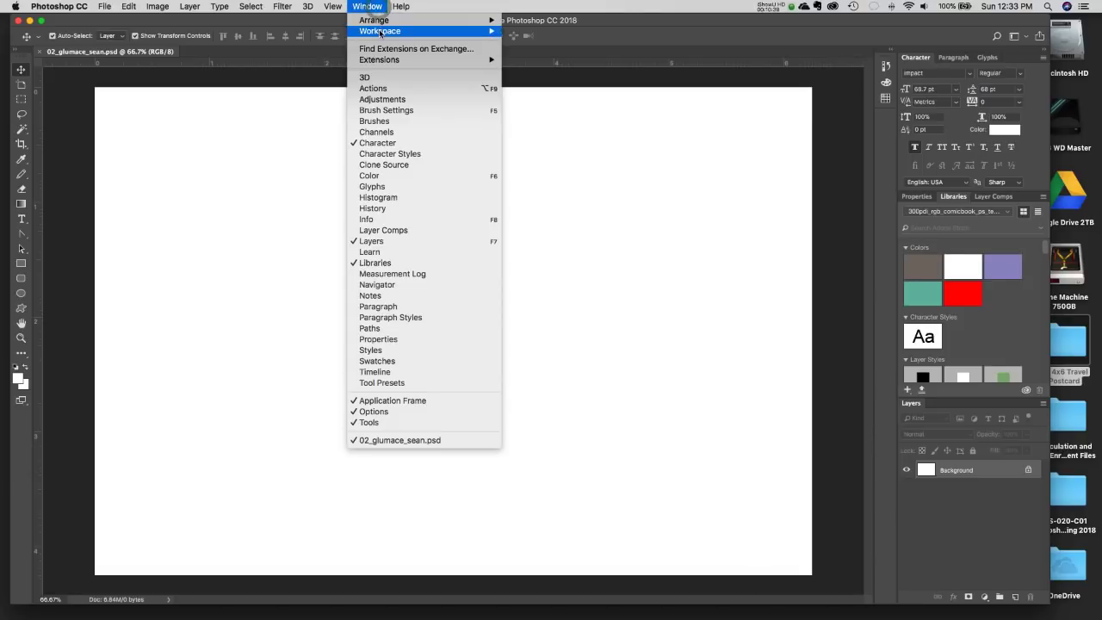
mouse_move(430, 31)
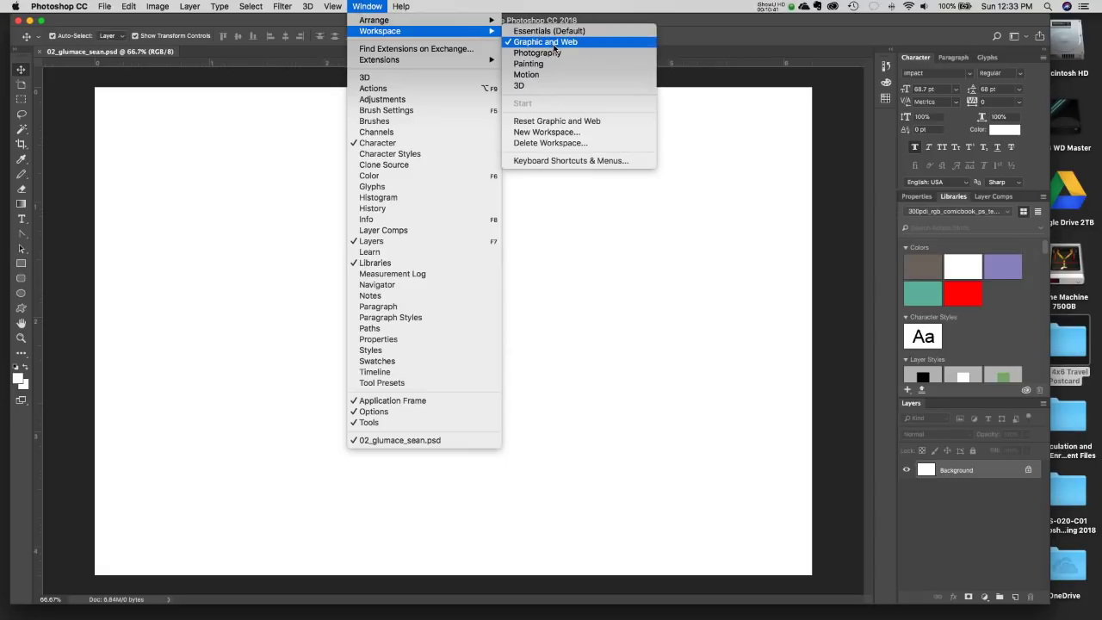
left_click(578, 121)
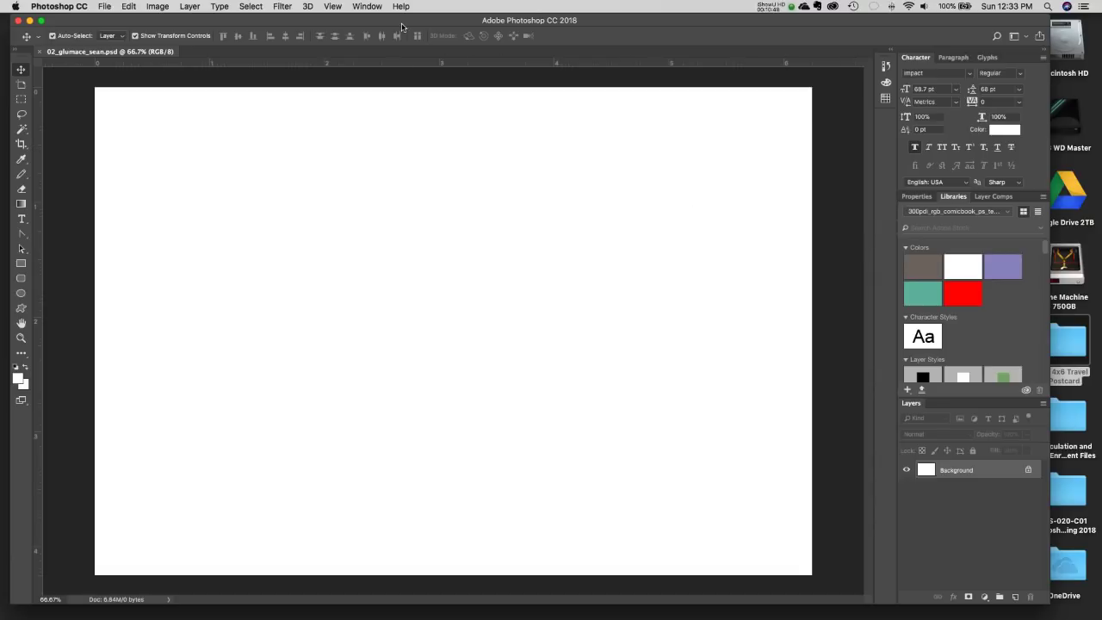
Place a horizontal guide about 0.65 inch below the canvas's upper edge with the Move tool, and remove it again.
left_click(332, 9)
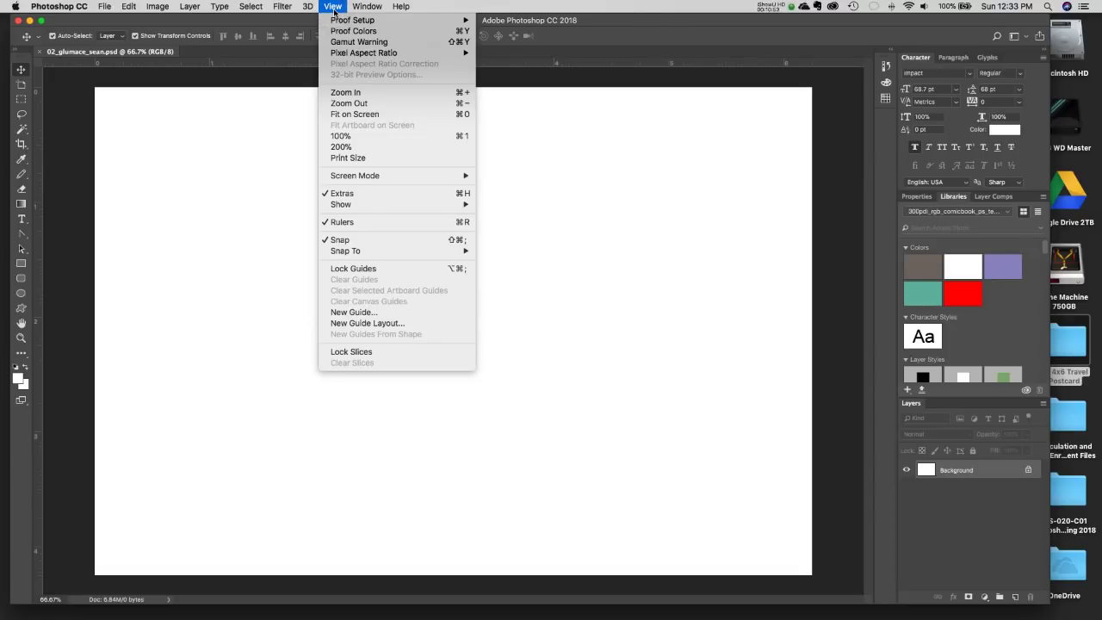
left_click(333, 9)
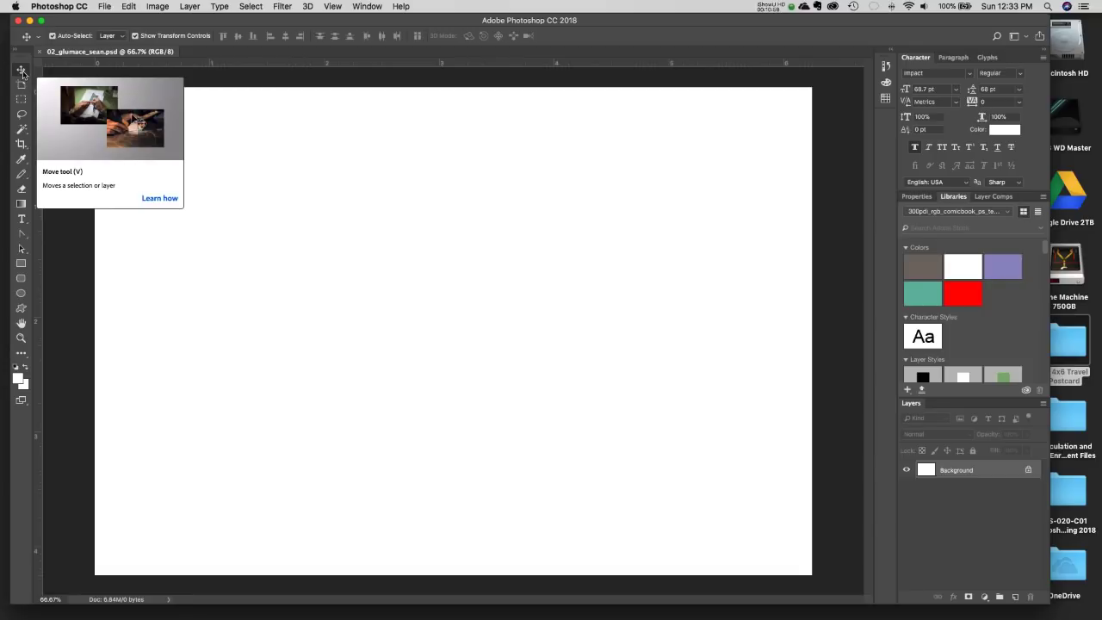
left_click_drag(292, 66, 312, 162)
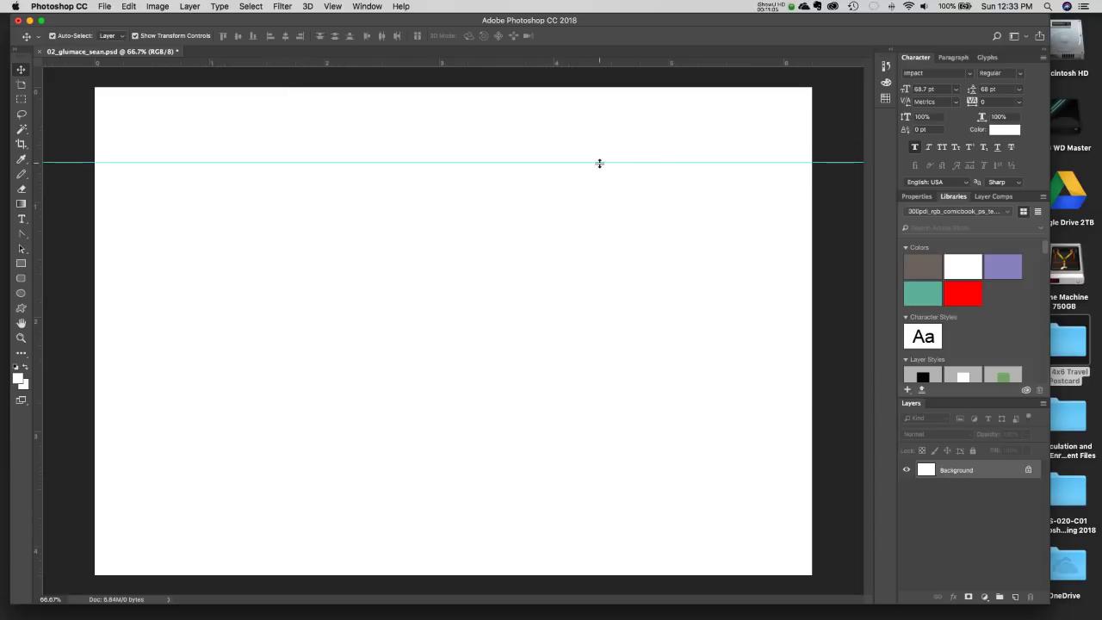
left_click_drag(598, 164, 588, 56)
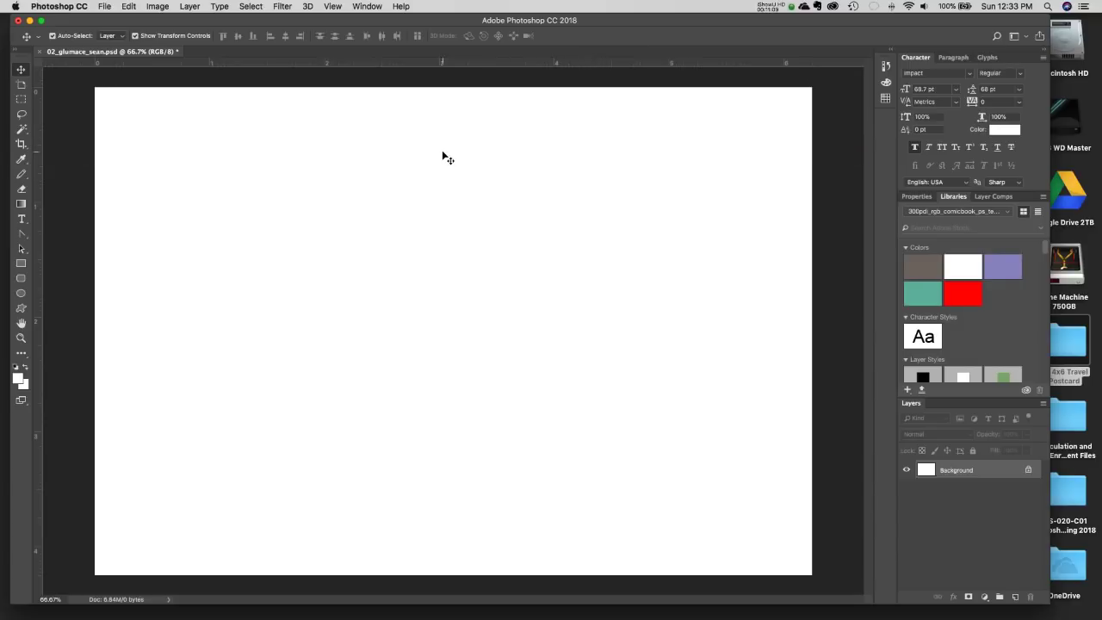
Undo and redo the guide's deletion several times, ending with the guide deleted.
key("super+z")
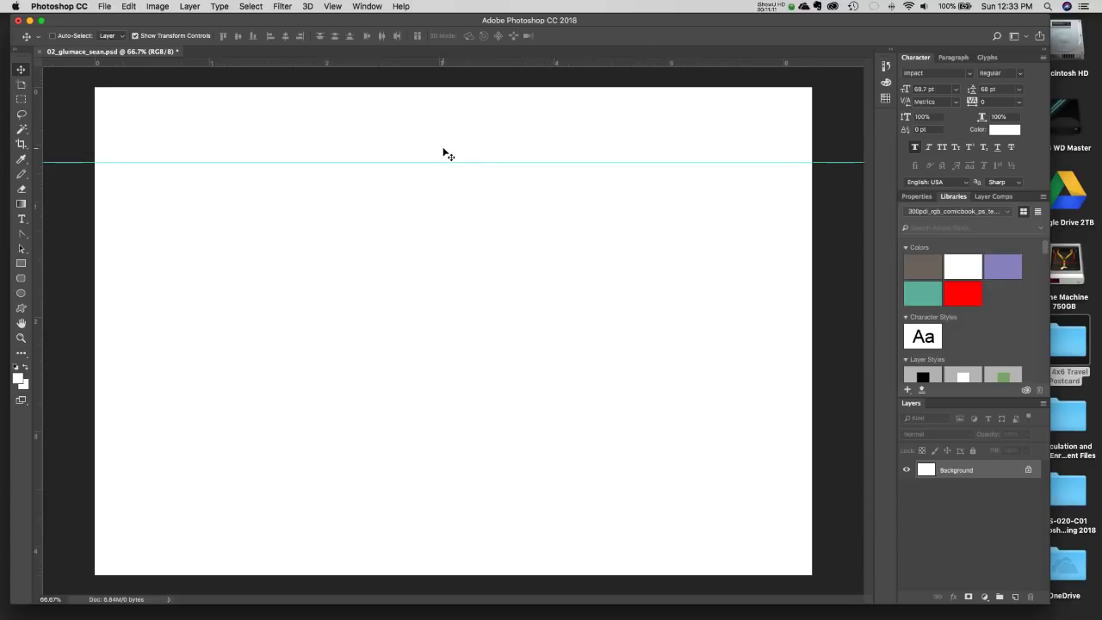
key("super+z")
key("super+z")
key("super+z")
key("super+z")
key("super+z")
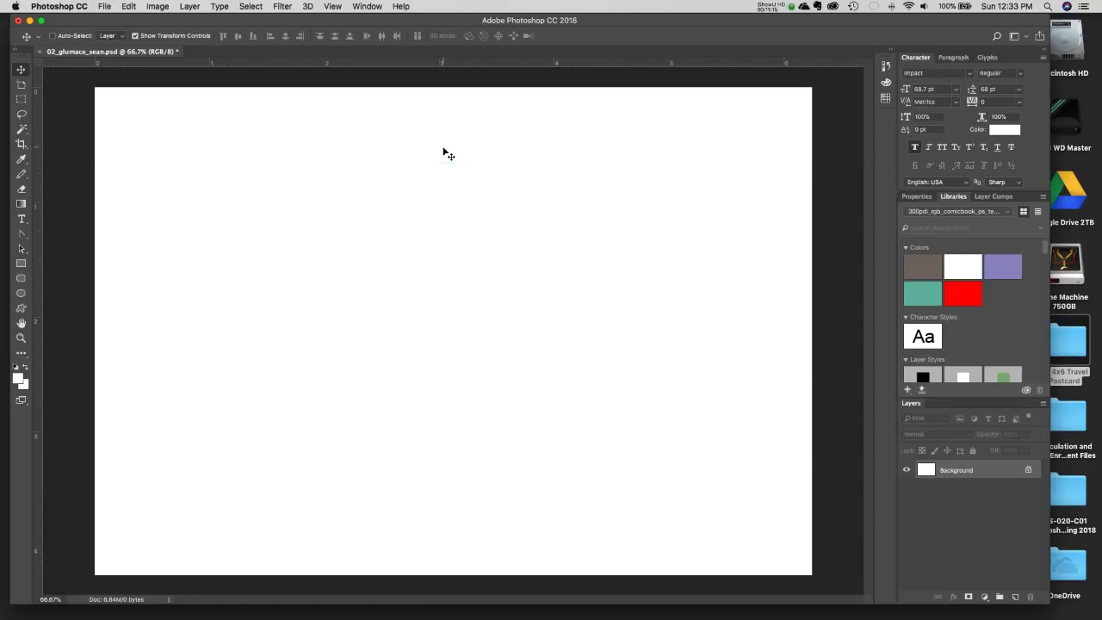
left_click(128, 7)
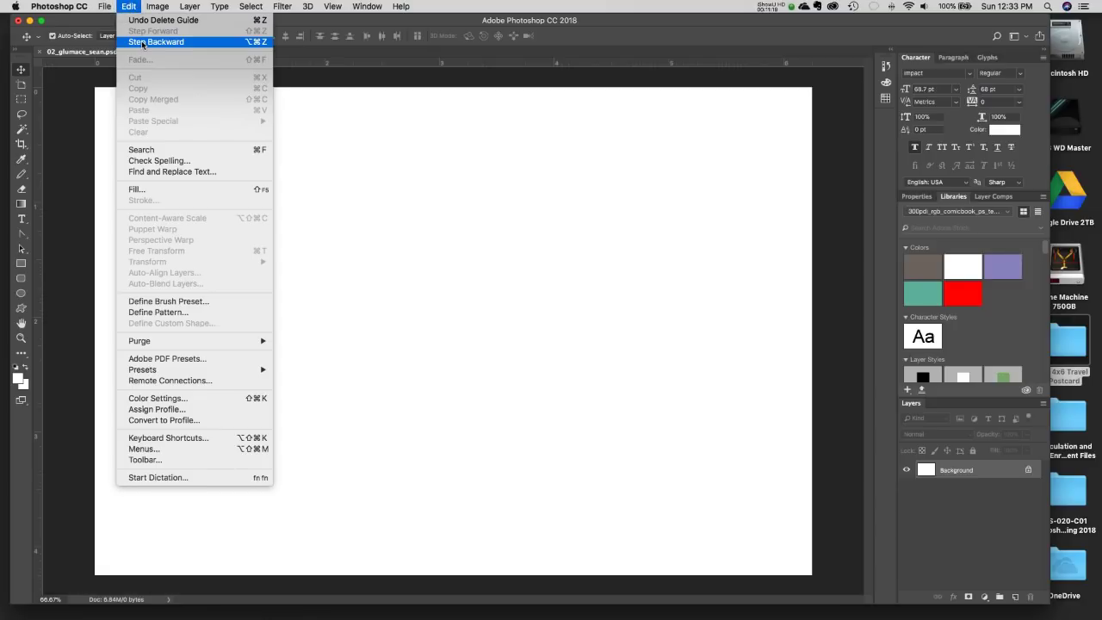
left_click(373, 83)
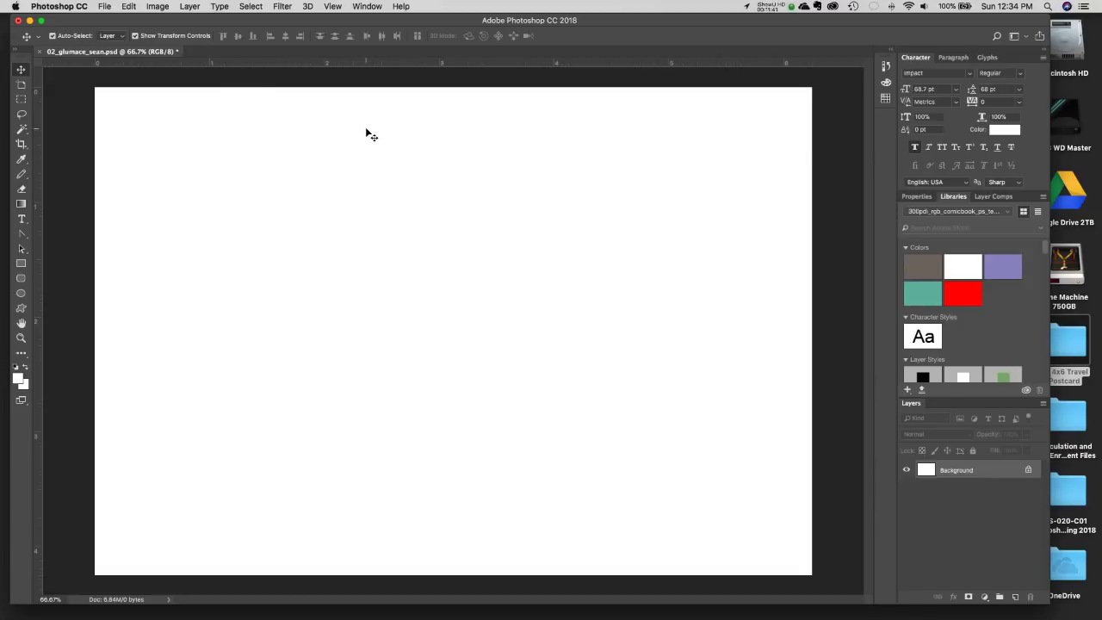
Add a horizontal guide at 0.125 inch, just inside the canvas's upper edge.
left_click(331, 6)
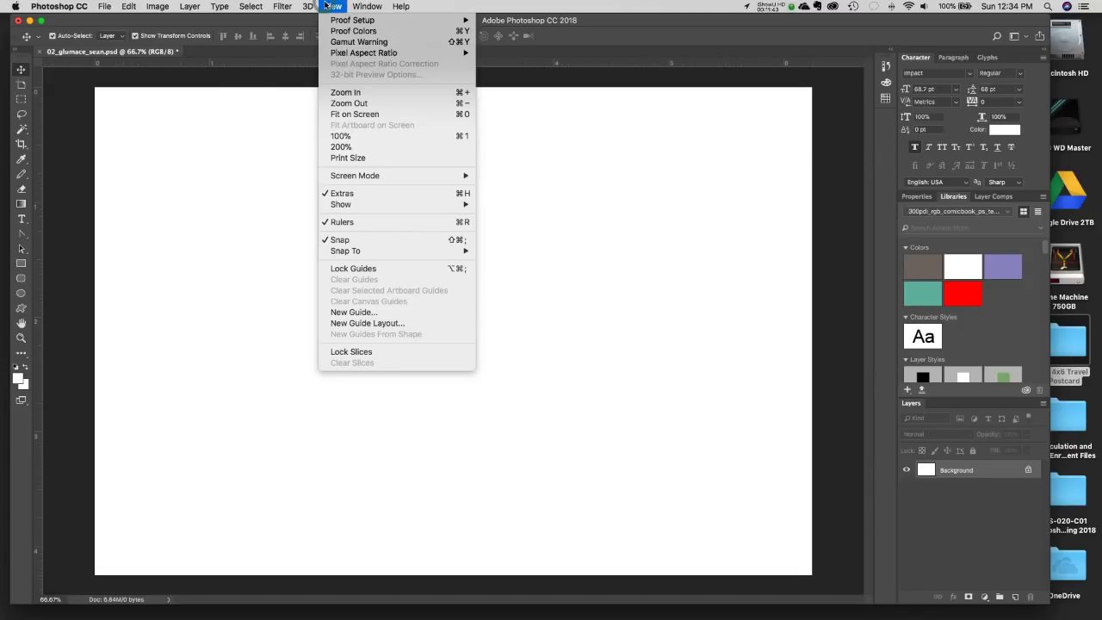
left_click(407, 317)
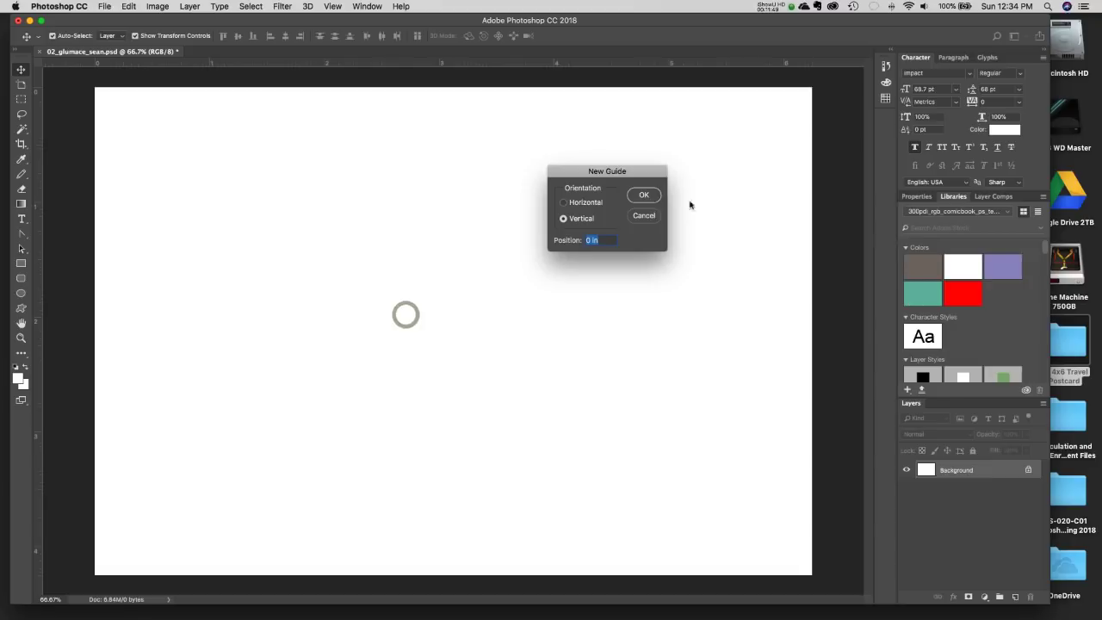
left_click_drag(492, 132, 483, 140)
left_click(420, 165)
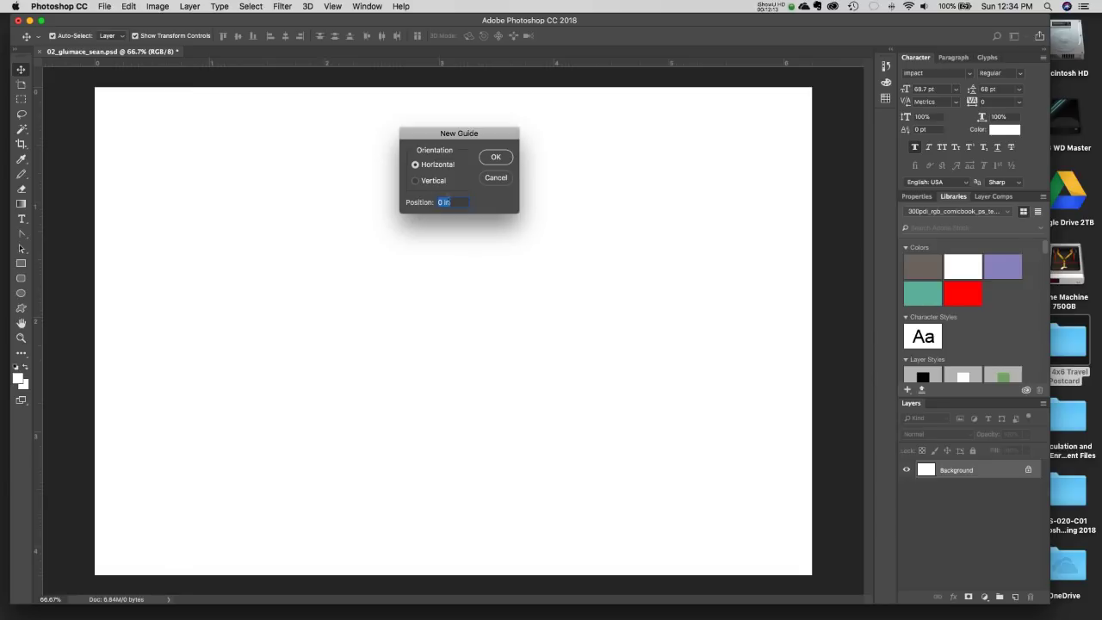
key("BackSpace")
left_click(495, 157)
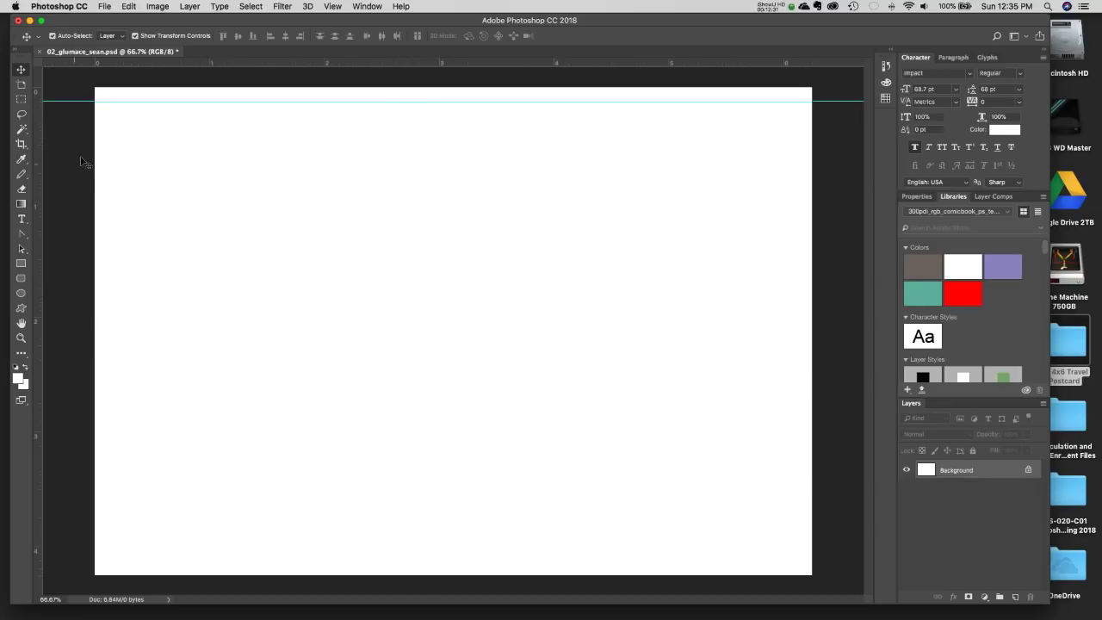
Add a horizontal guide at 4.125 inches, just inside the canvas's lower edge.
left_click(330, 5)
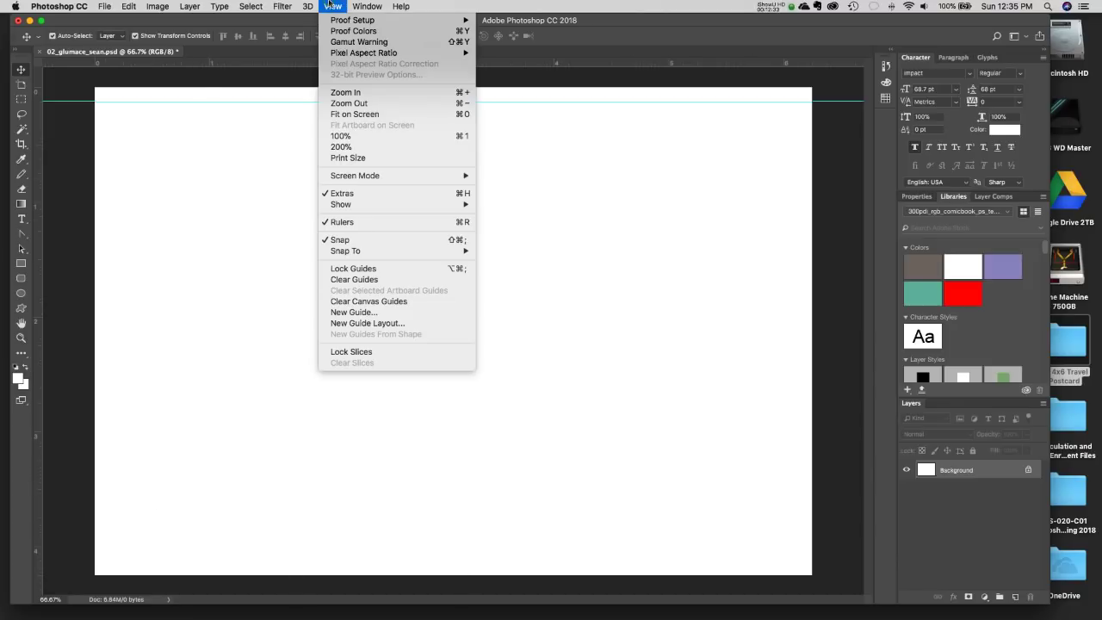
left_click(368, 312)
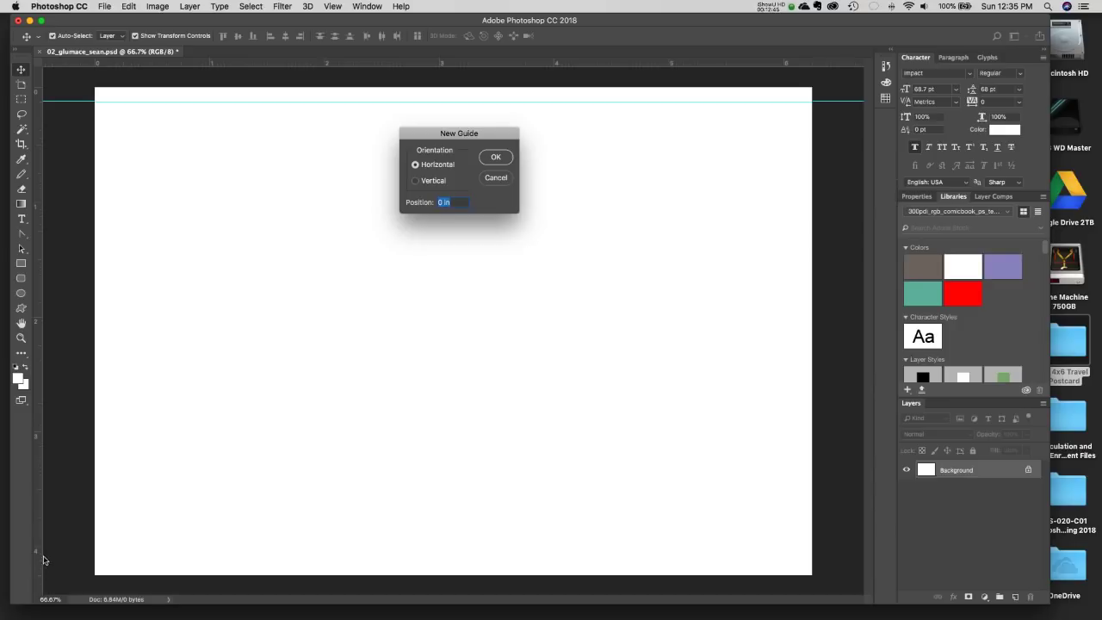
type("4.125")
left_click(496, 157)
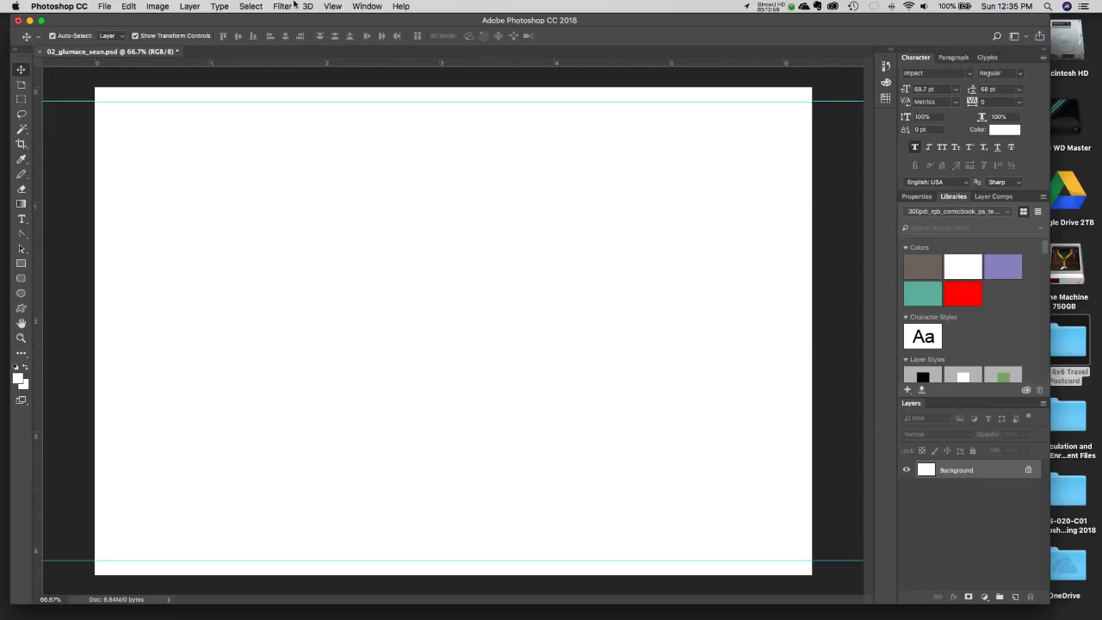
Add a vertical guide at 0.125 inch, just inside the canvas's left edge.
left_click(360, 3)
mouse_move(335, 6)
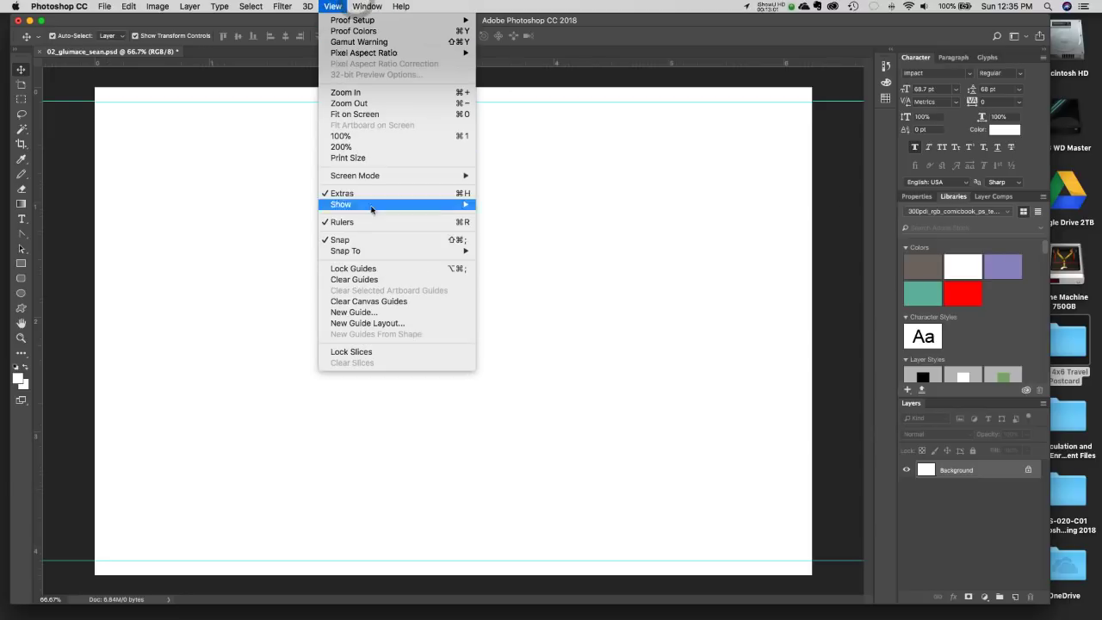
left_click(384, 312)
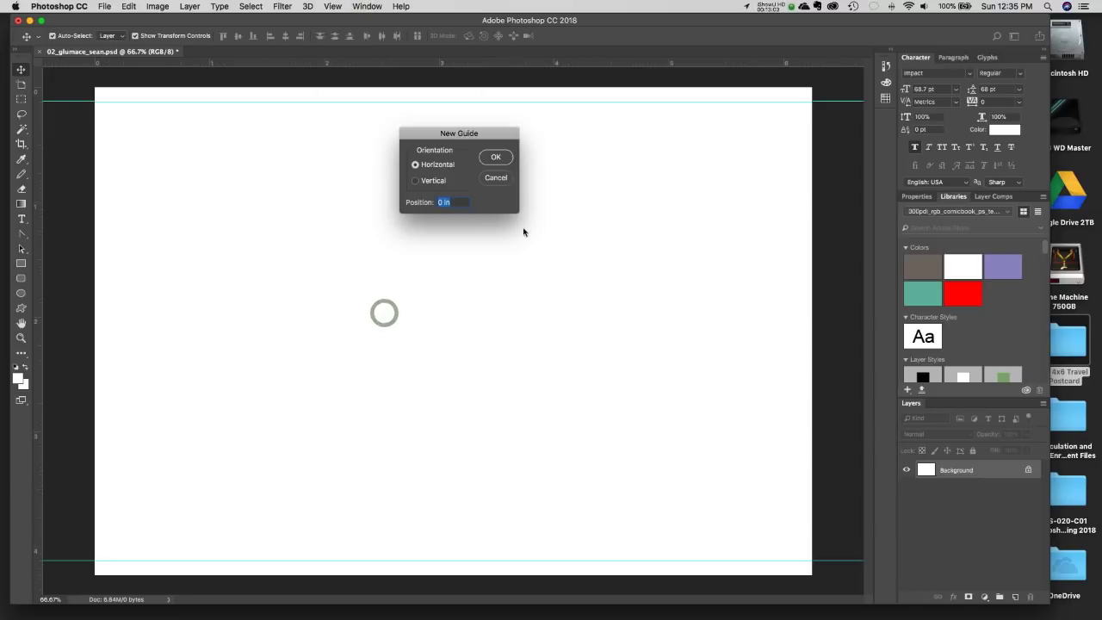
left_click(428, 181)
type(".125")
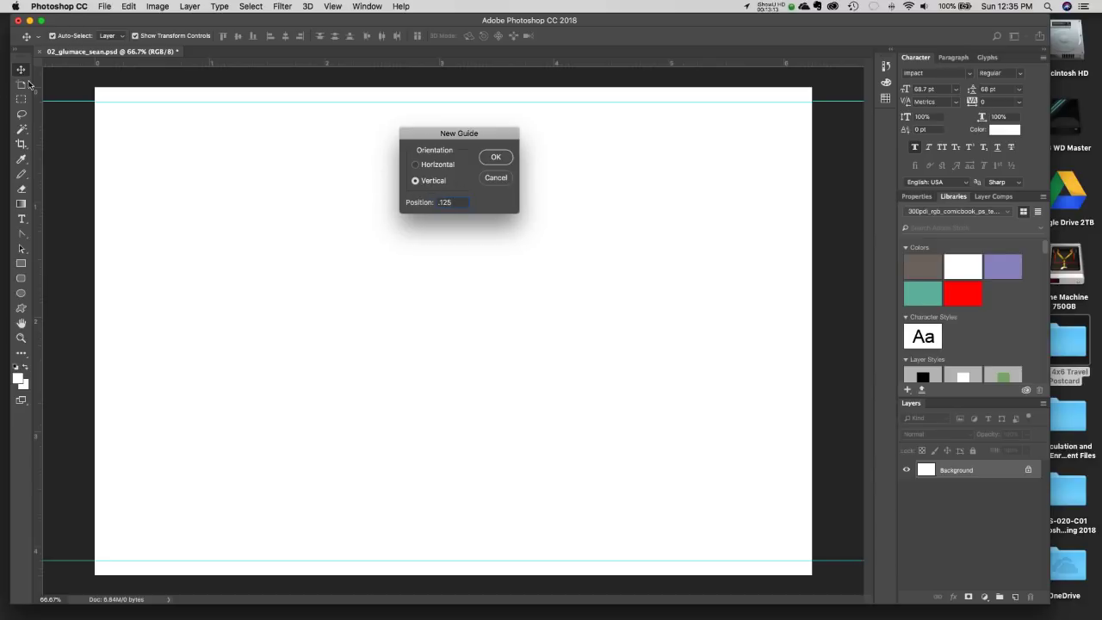
left_click(495, 162)
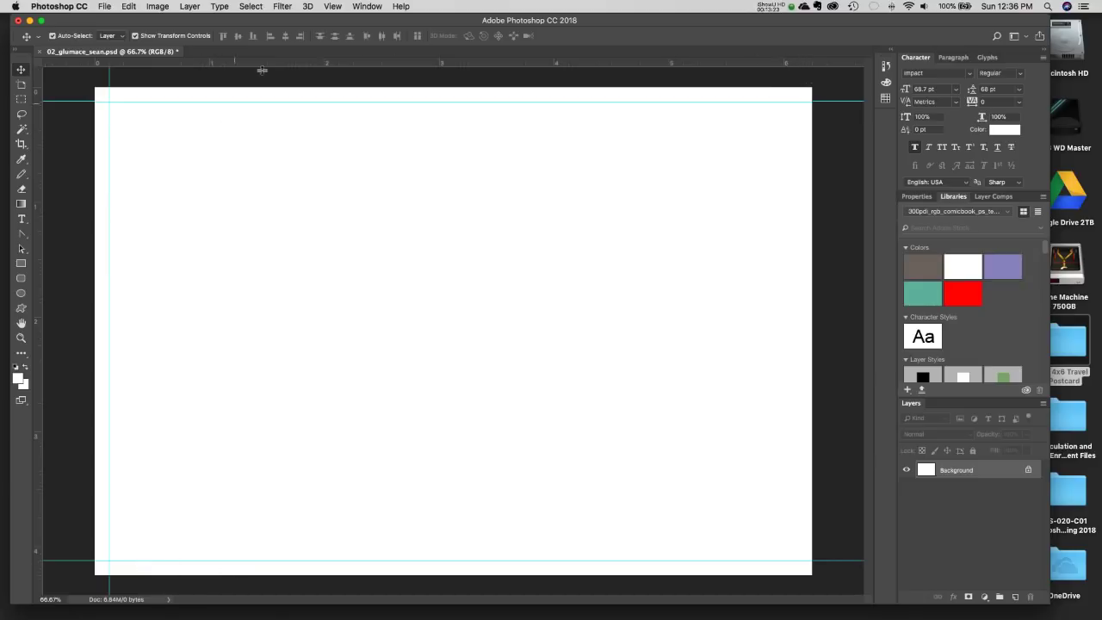
Add a vertical guide at 6.125 inches, just inside the canvas's right edge.
left_click(333, 6)
left_click(372, 314)
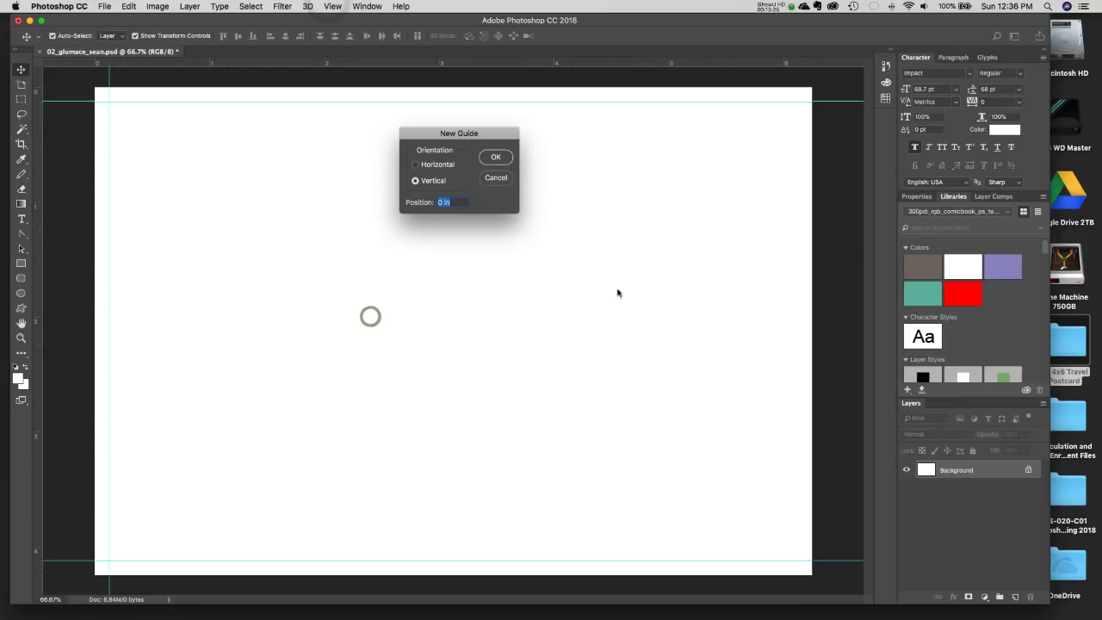
type("6")
left_click(504, 159)
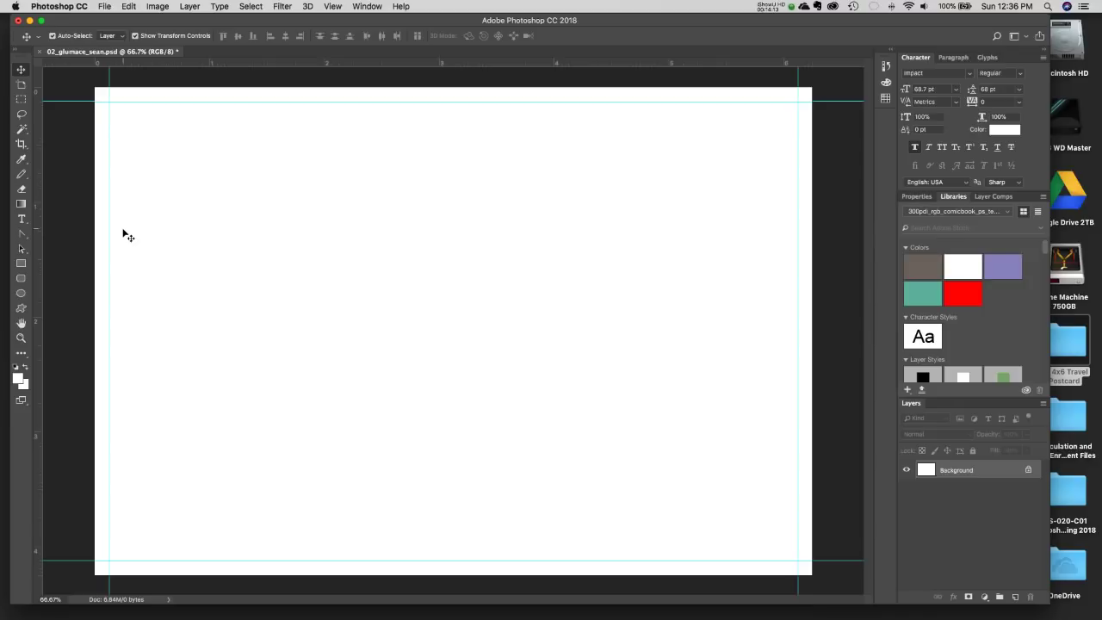
Add an inner horizontal guide at 0.25 inch, below the upper bleed guide.
left_click(333, 6)
left_click(355, 312)
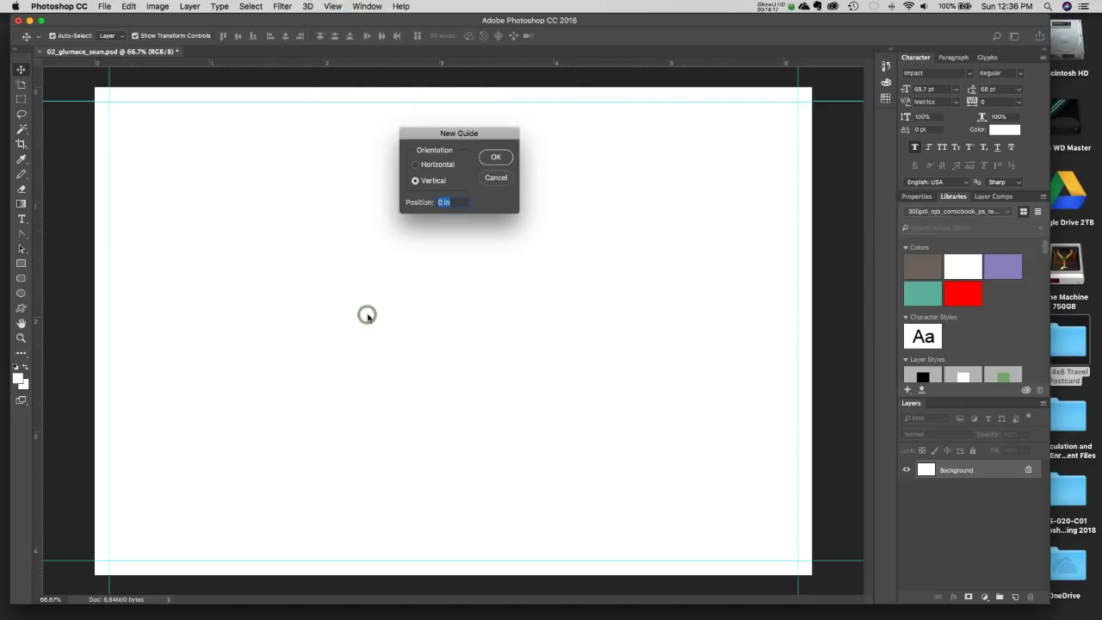
left_click(417, 165)
key("BackSpace")
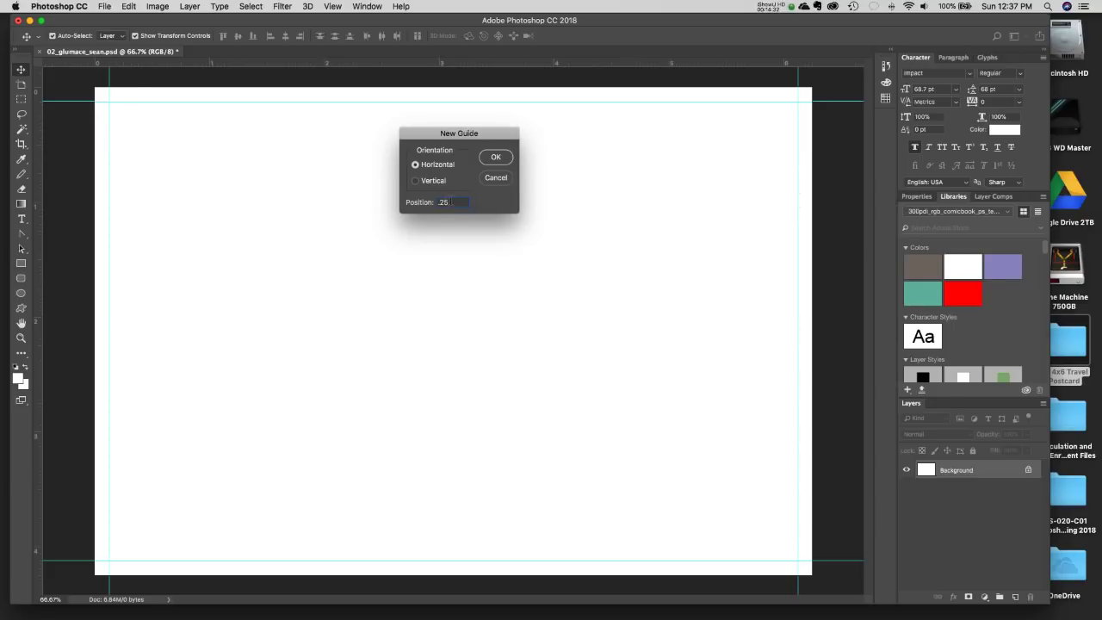
left_click(495, 156)
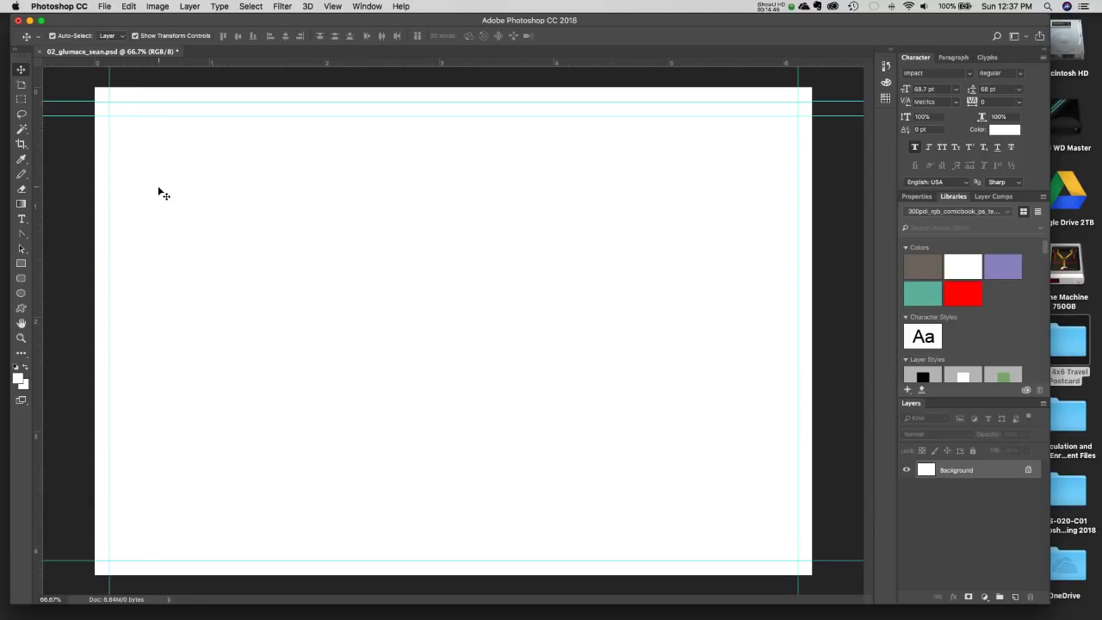
Add an inner horizontal guide at 4 inches, above the lower bleed guide.
left_click(365, 6)
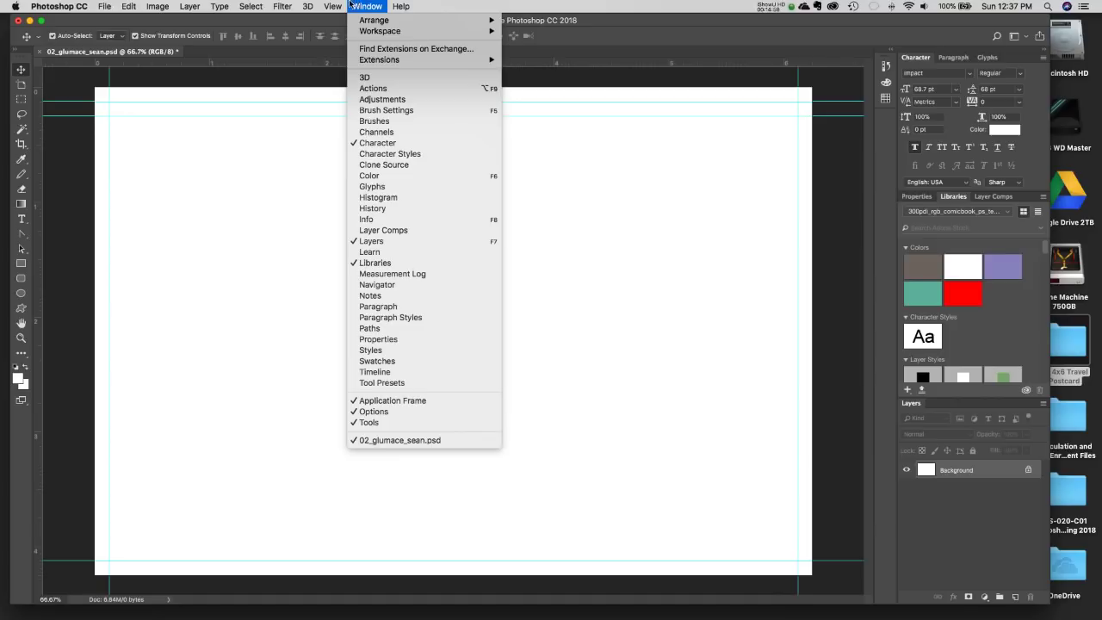
mouse_move(340, 7)
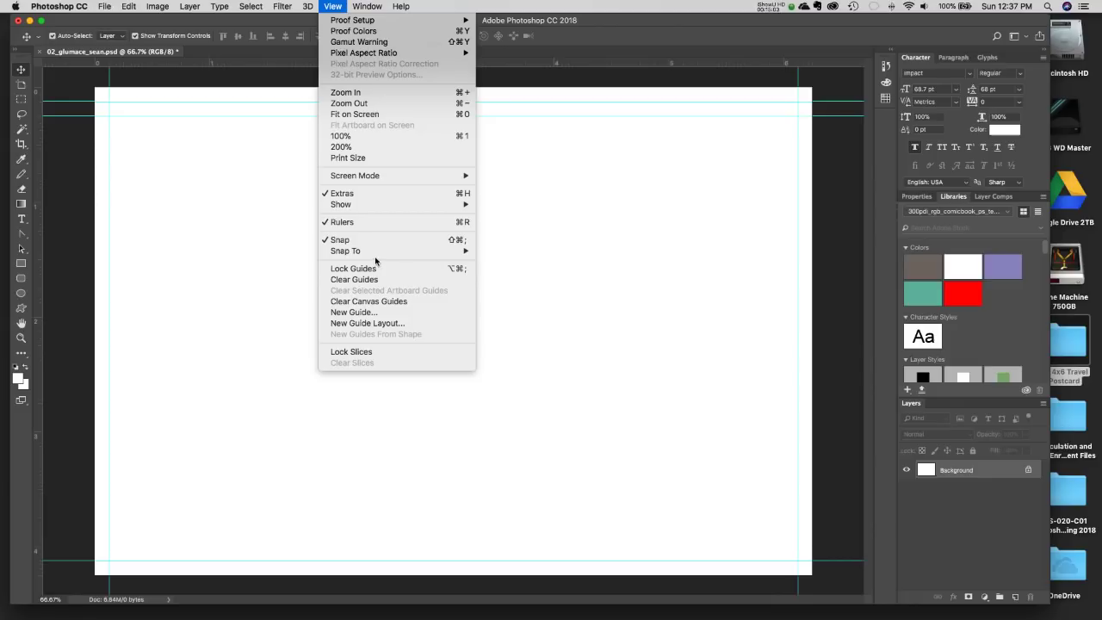
left_click(380, 315)
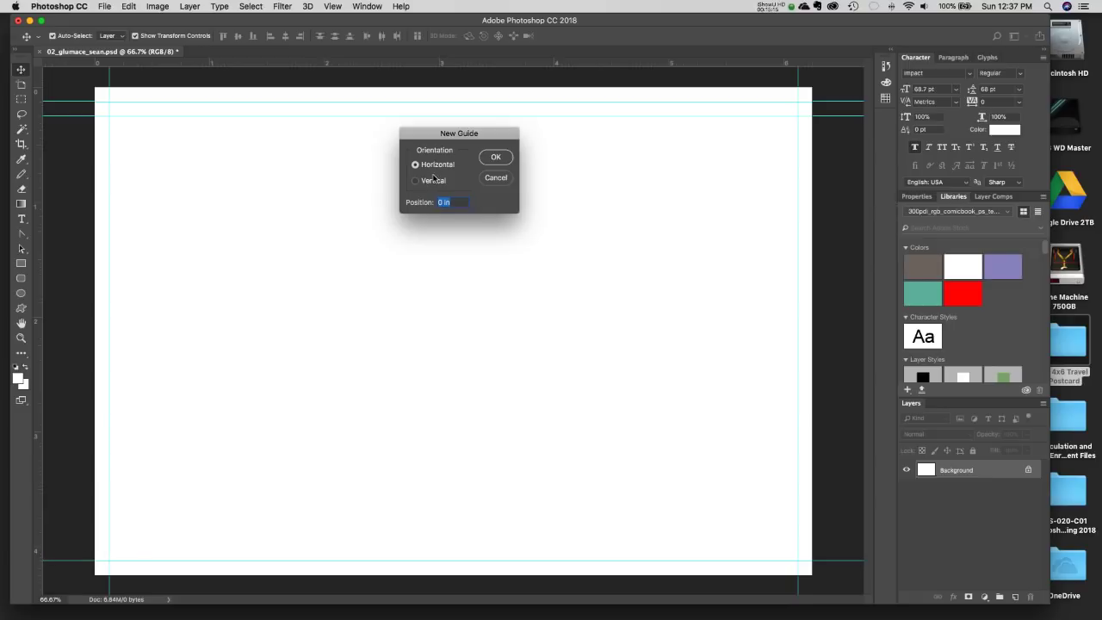
type("4")
left_click(499, 162)
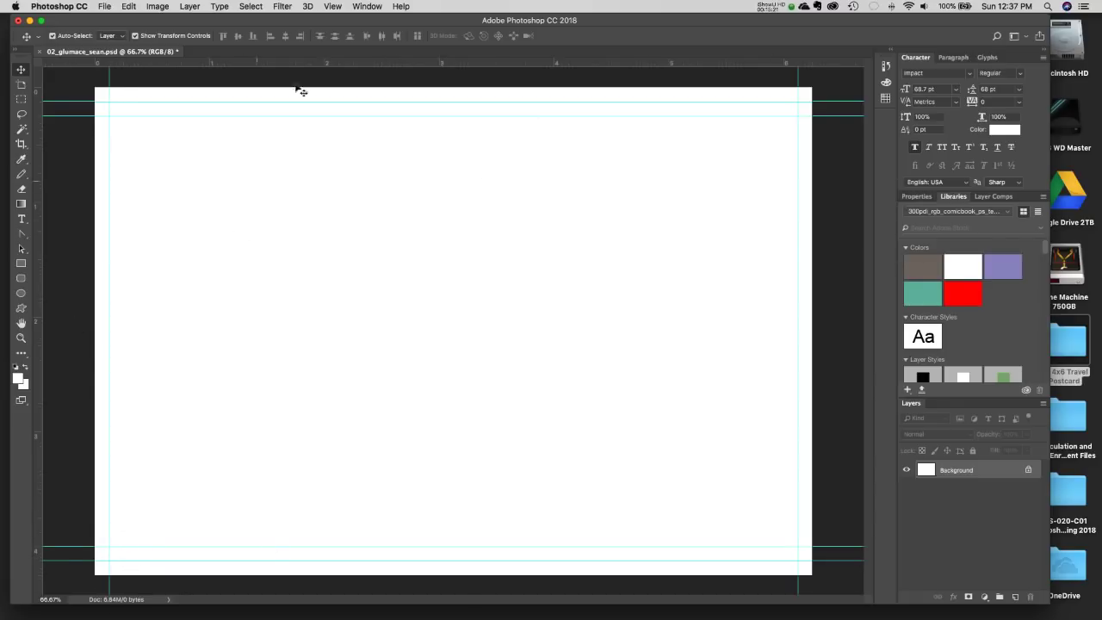
Add an inner vertical guide at 0.25 inch, beside the left bleed guide.
left_click(329, 6)
left_click(353, 311)
left_click(419, 181)
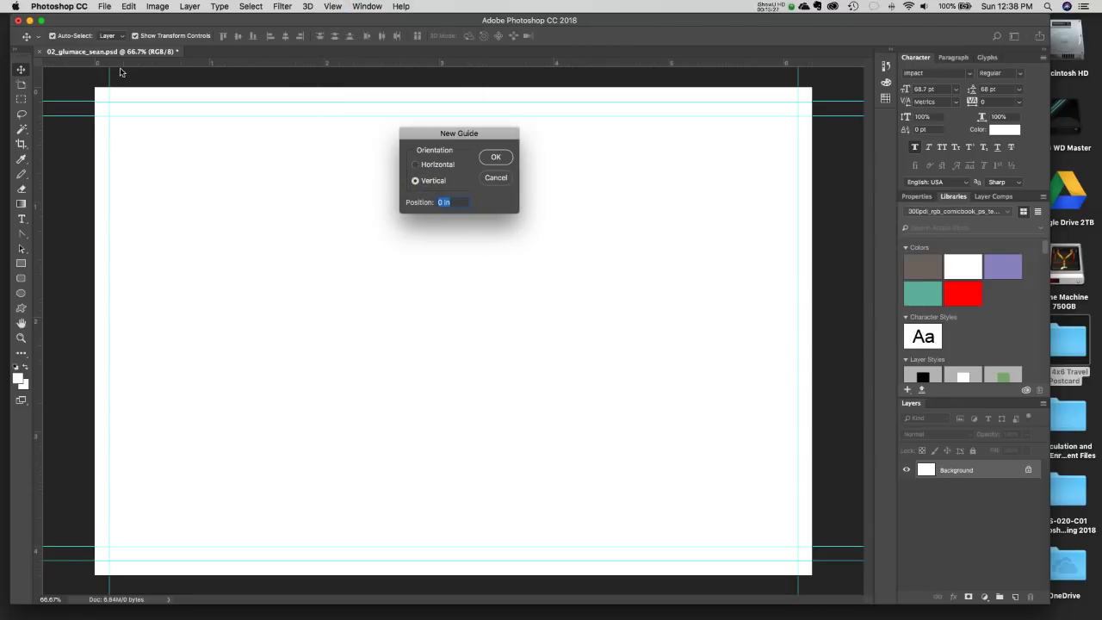
type(".25")
left_click(496, 159)
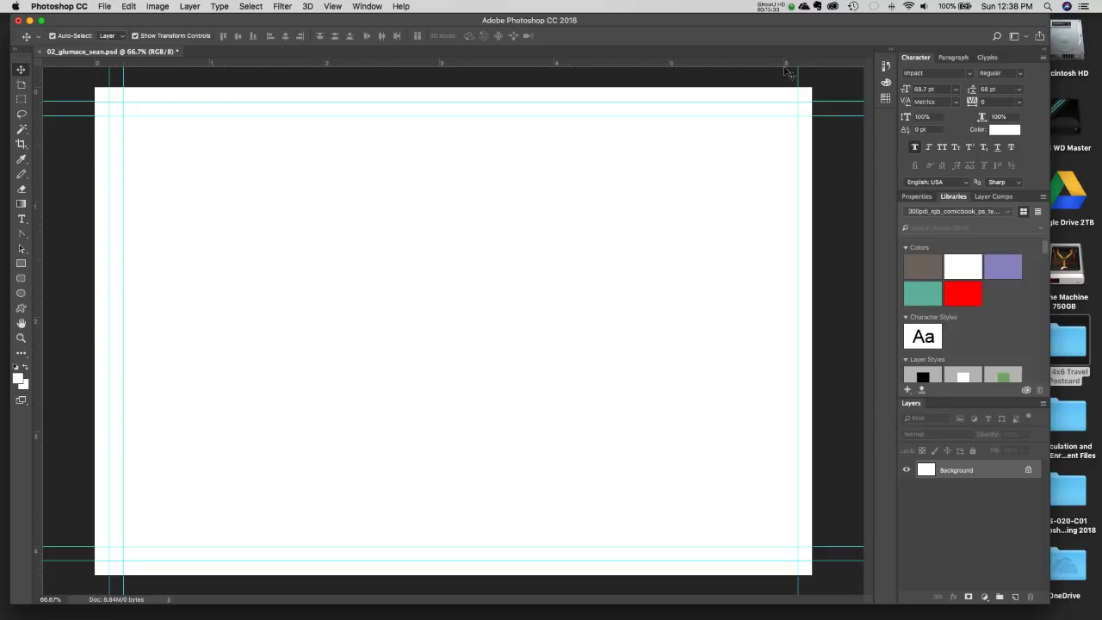
Add an inner vertical guide at 6 inches, beside the right bleed guide.
left_click(336, 6)
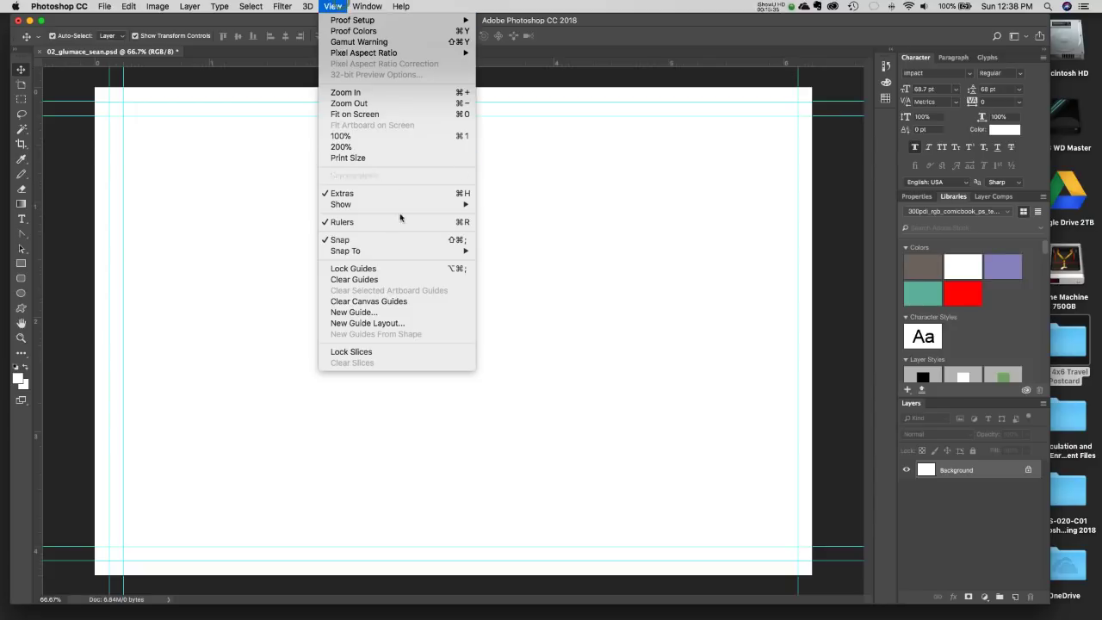
left_click(409, 314)
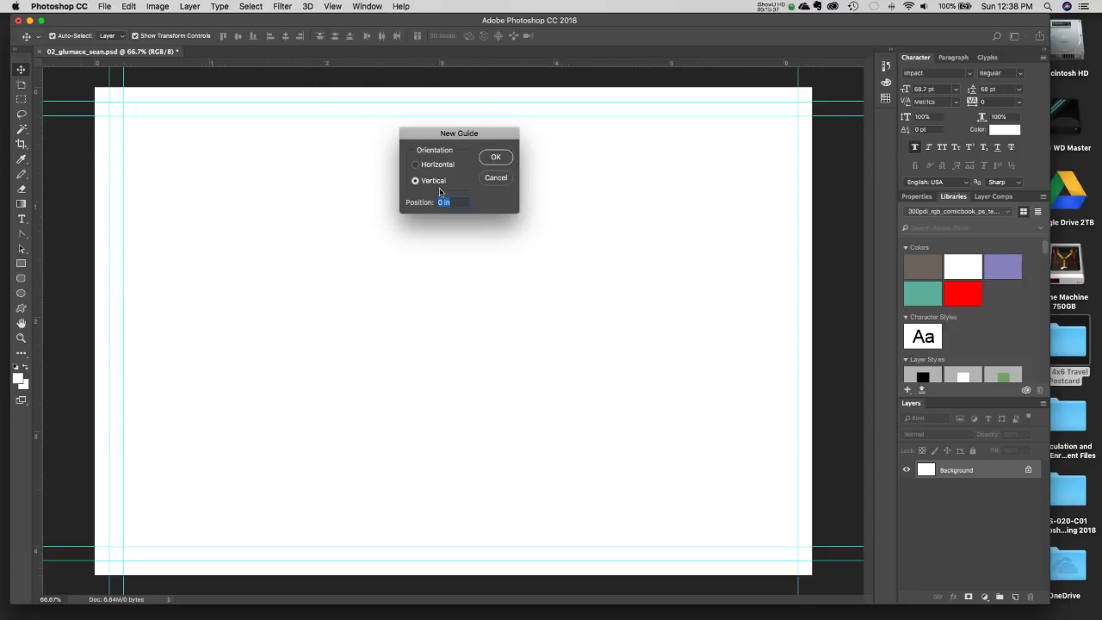
type("6")
left_click(497, 160)
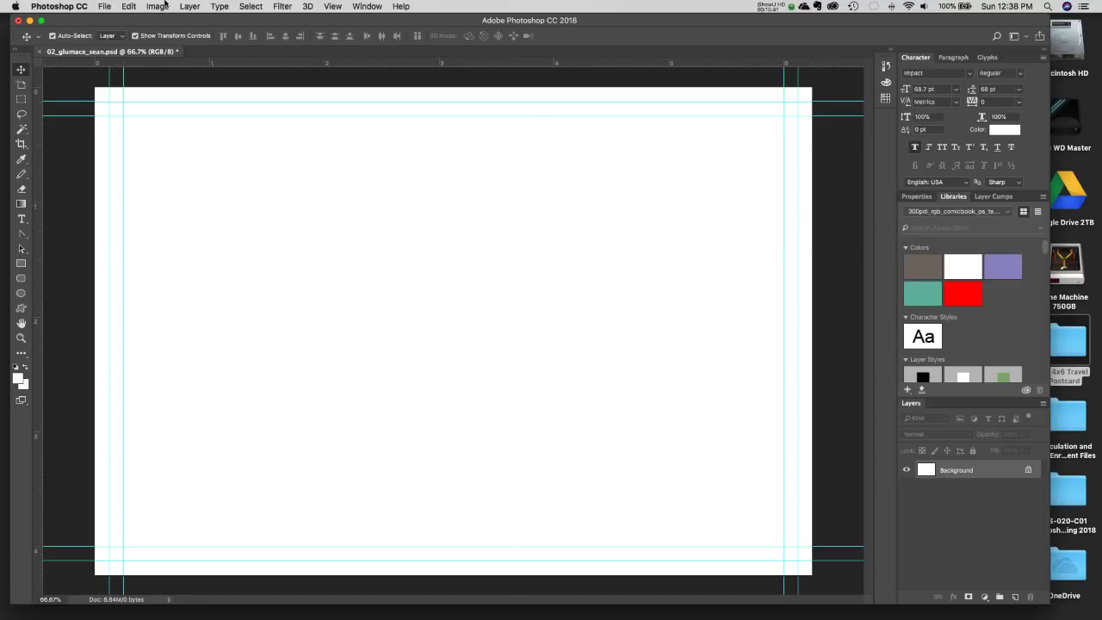
Save the postcard document with its completed bleed and margin guides.
left_click(109, 6)
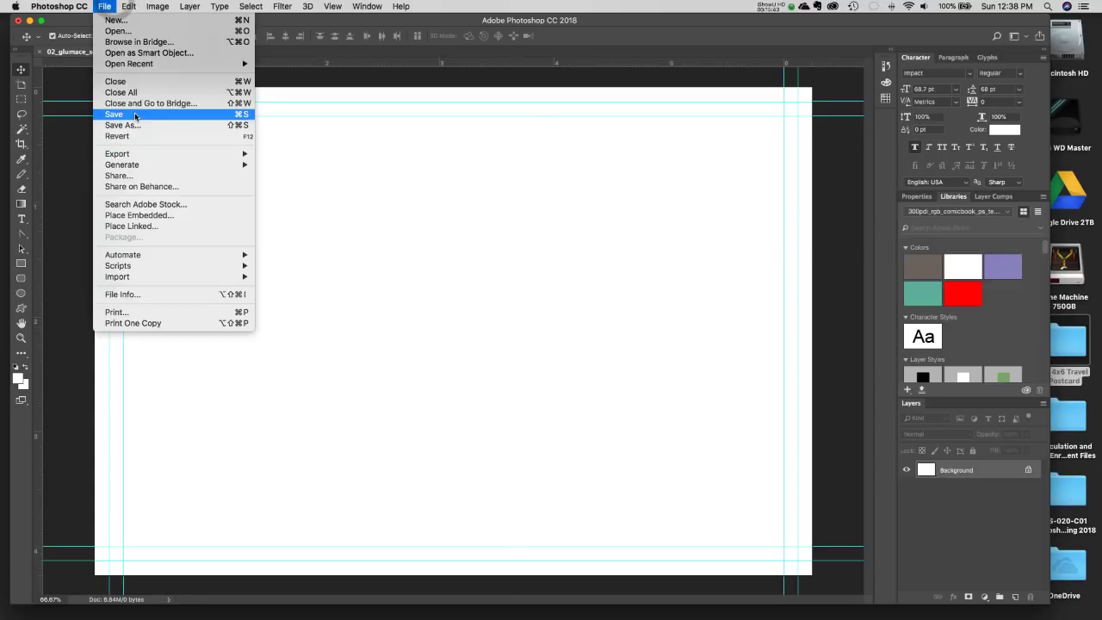
left_click(135, 116)
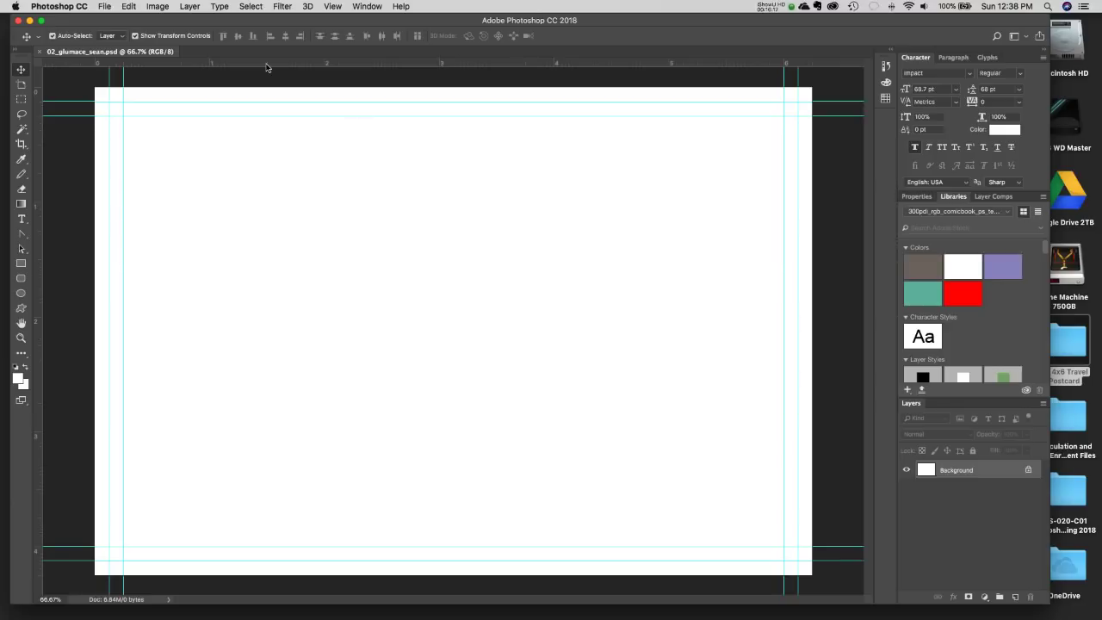
left_click(101, 5)
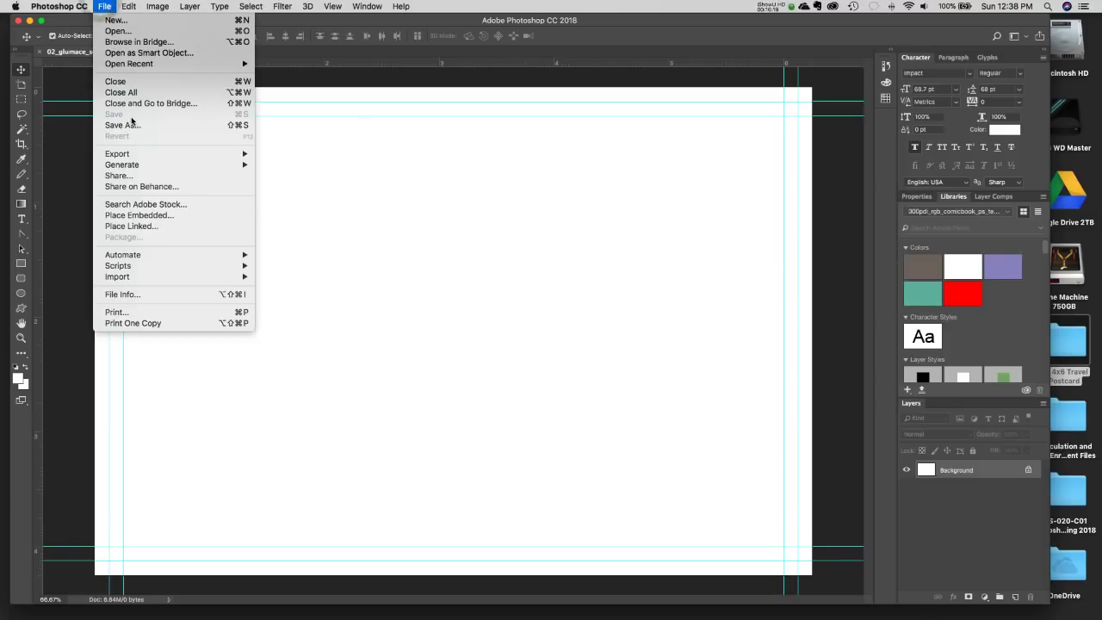
left_click(101, 7)
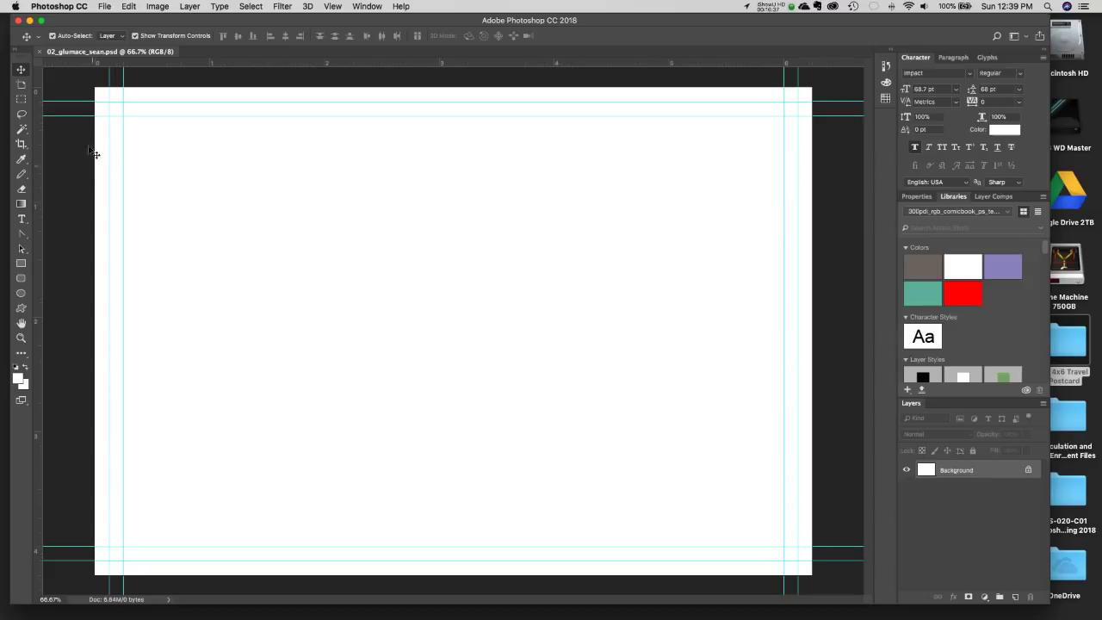
Place norway.JPG from the Source Files folder into the postcard as an embedded image, previewing the photo first.
left_click(104, 6)
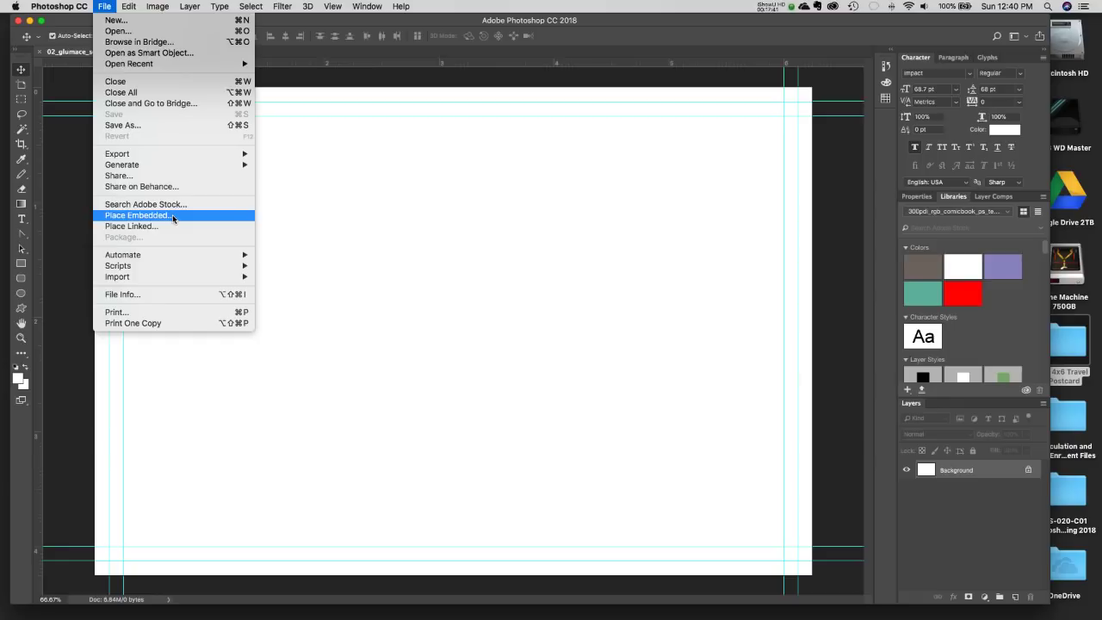
left_click(172, 217)
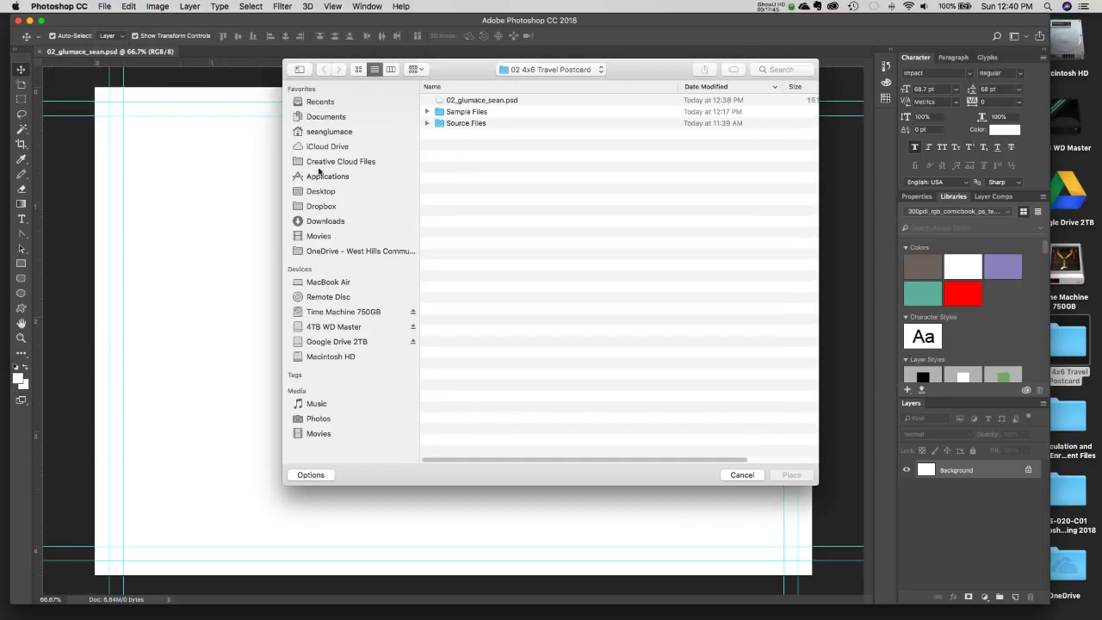
left_click(321, 191)
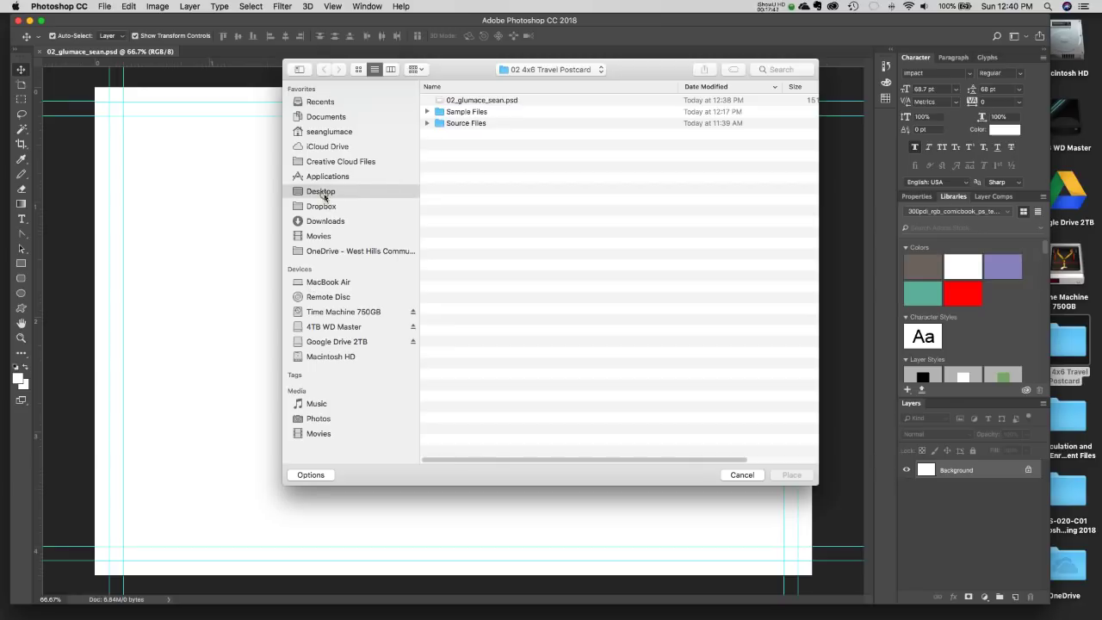
double_click(467, 104)
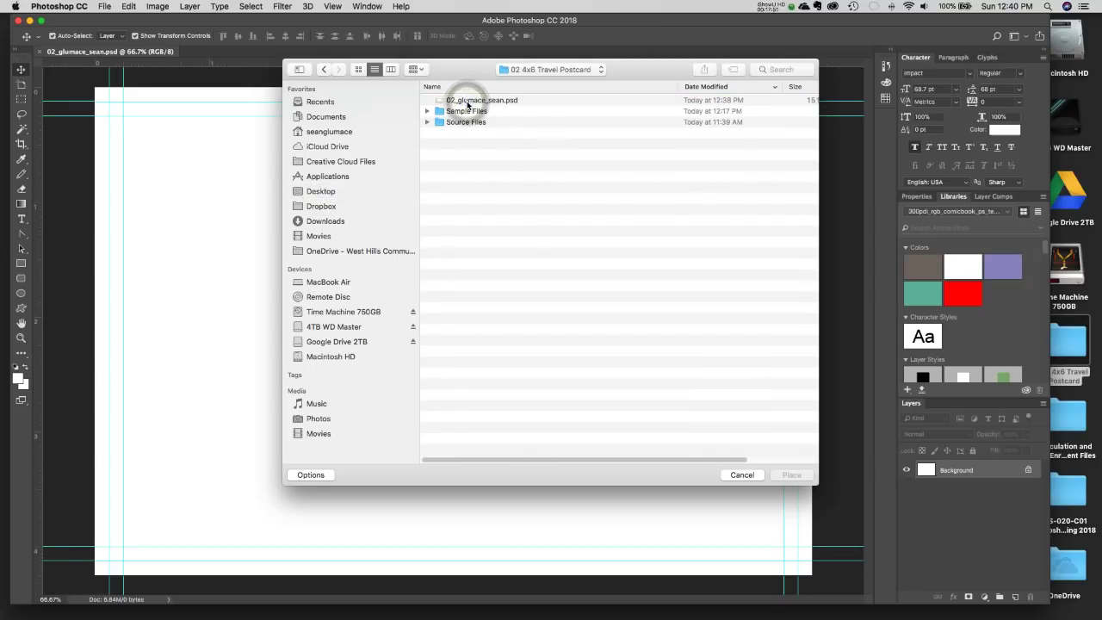
left_click(427, 122)
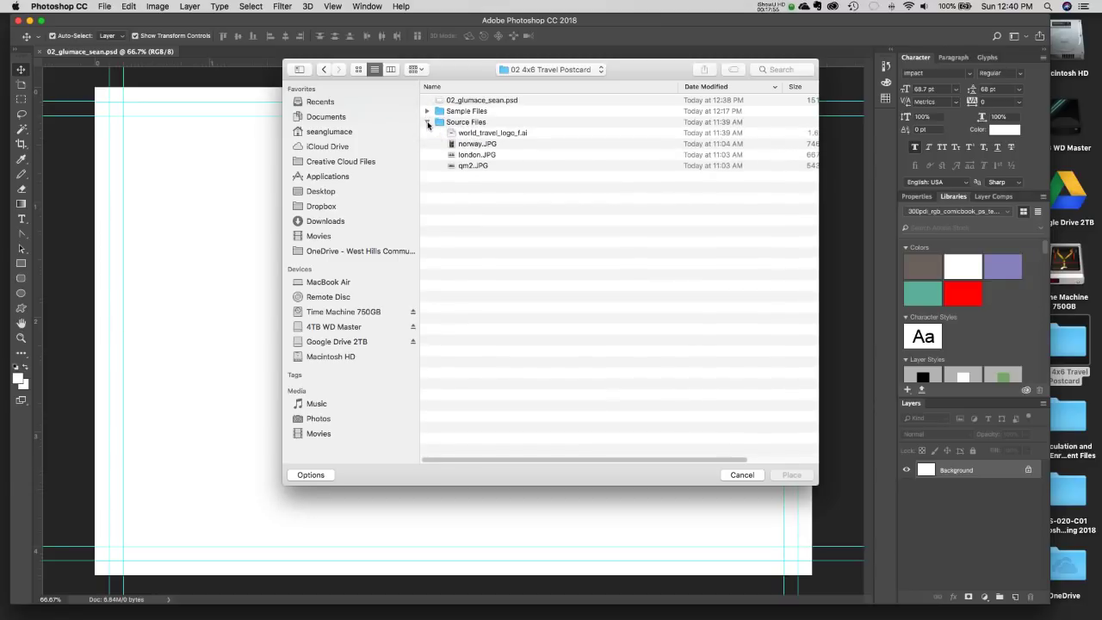
left_click(475, 145)
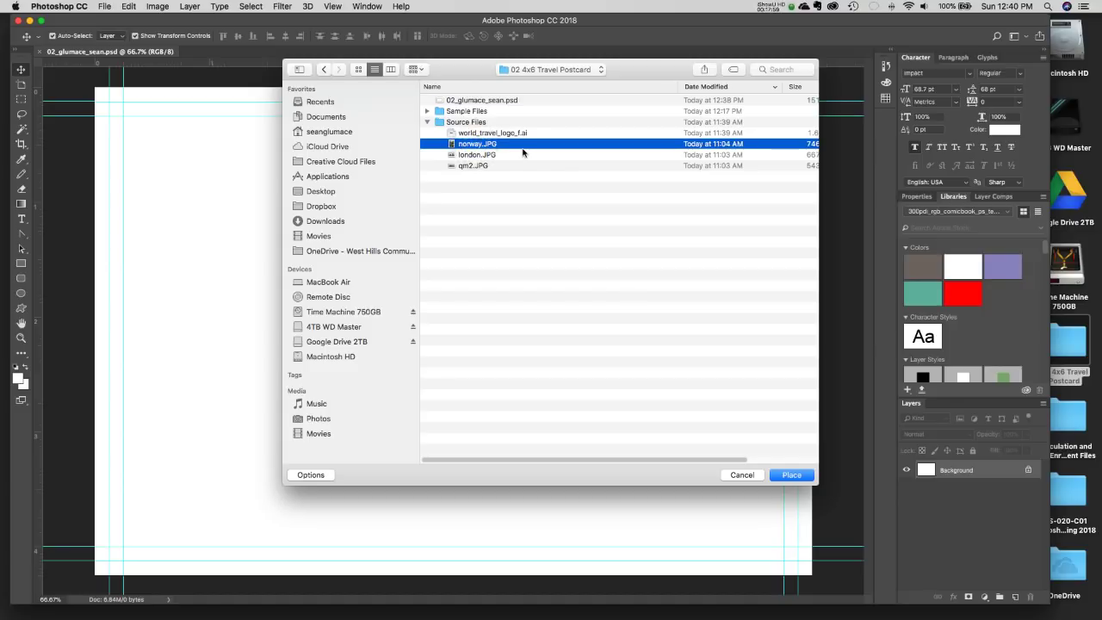
key("space")
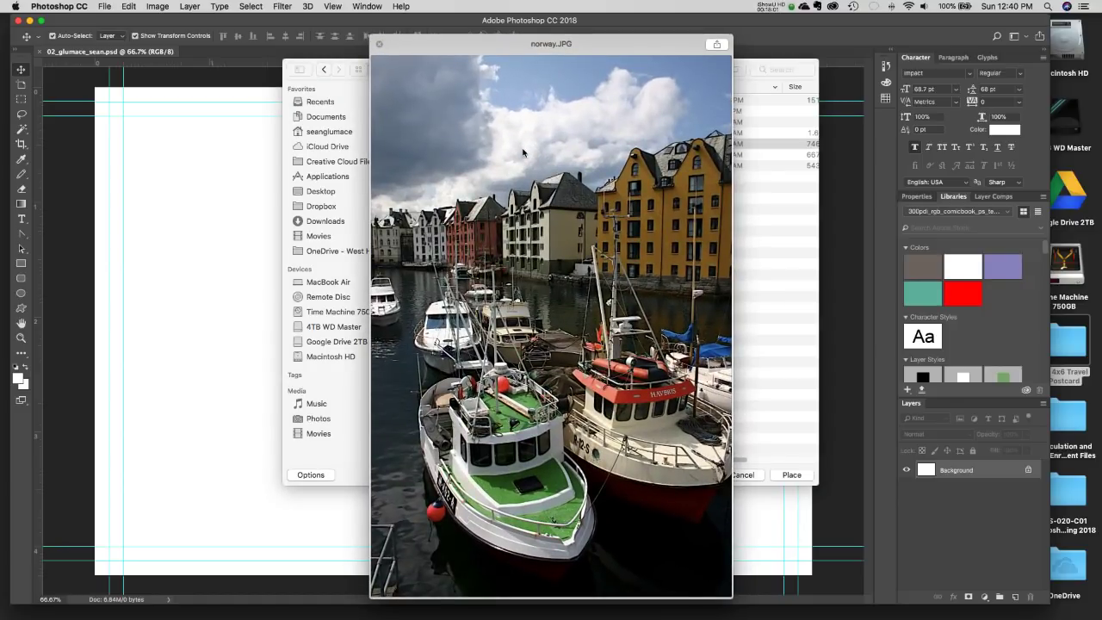
key("space")
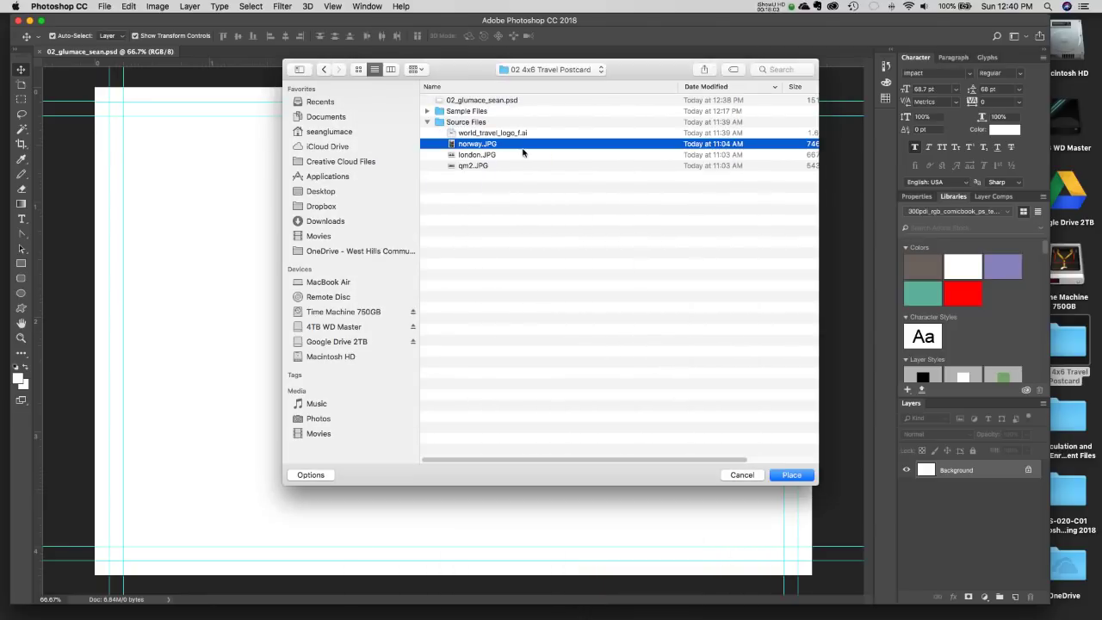
left_click(792, 477)
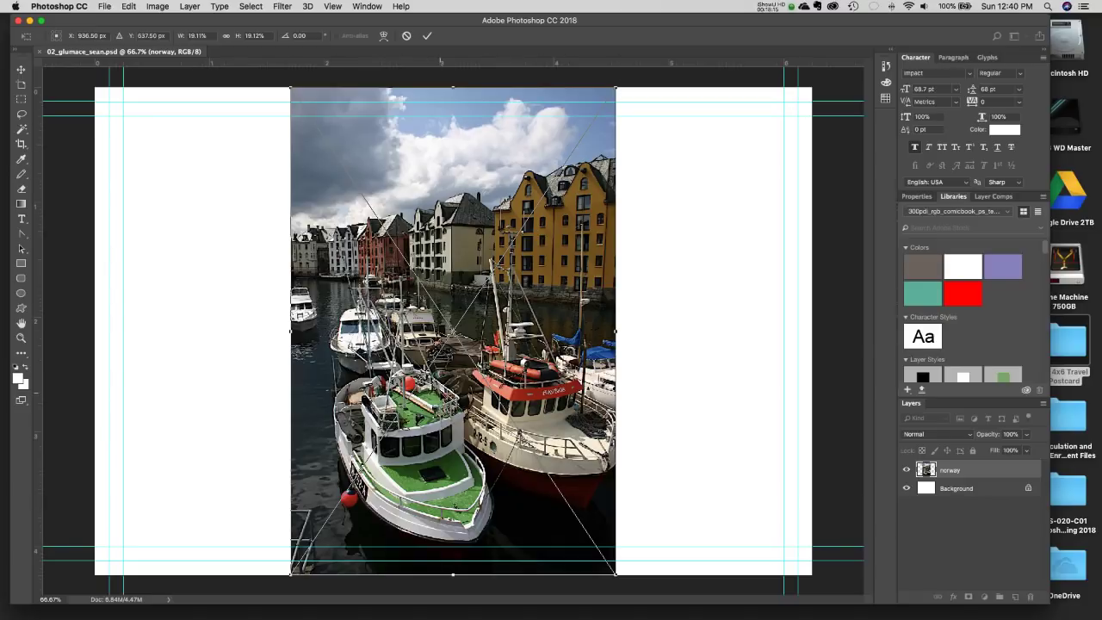
Move the Norway photo over the postcard's left bleed edge, scale it to about 19.16% to fill the full height, and commit the placement.
left_click_drag(475, 248, 234, 250)
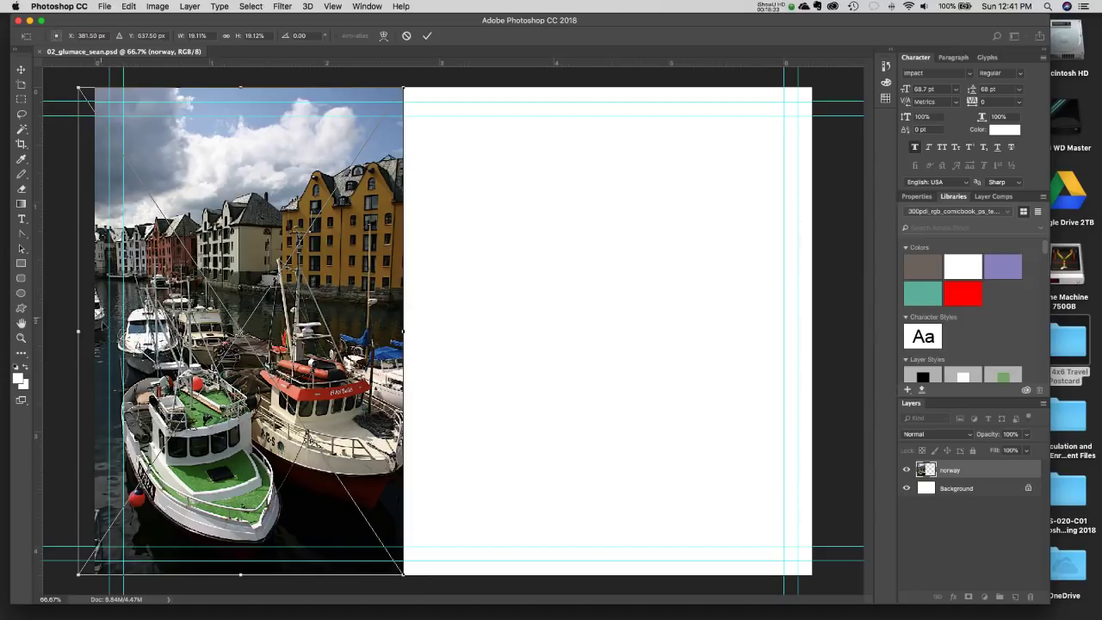
left_click_drag(157, 348, 145, 342)
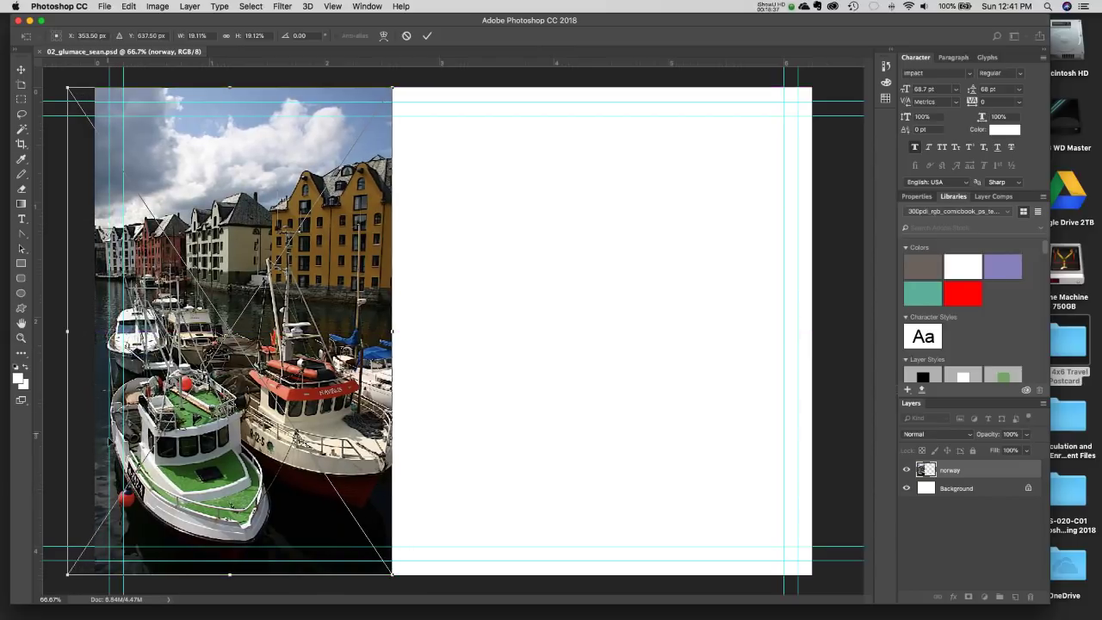
left_click_drag(193, 377, 210, 376)
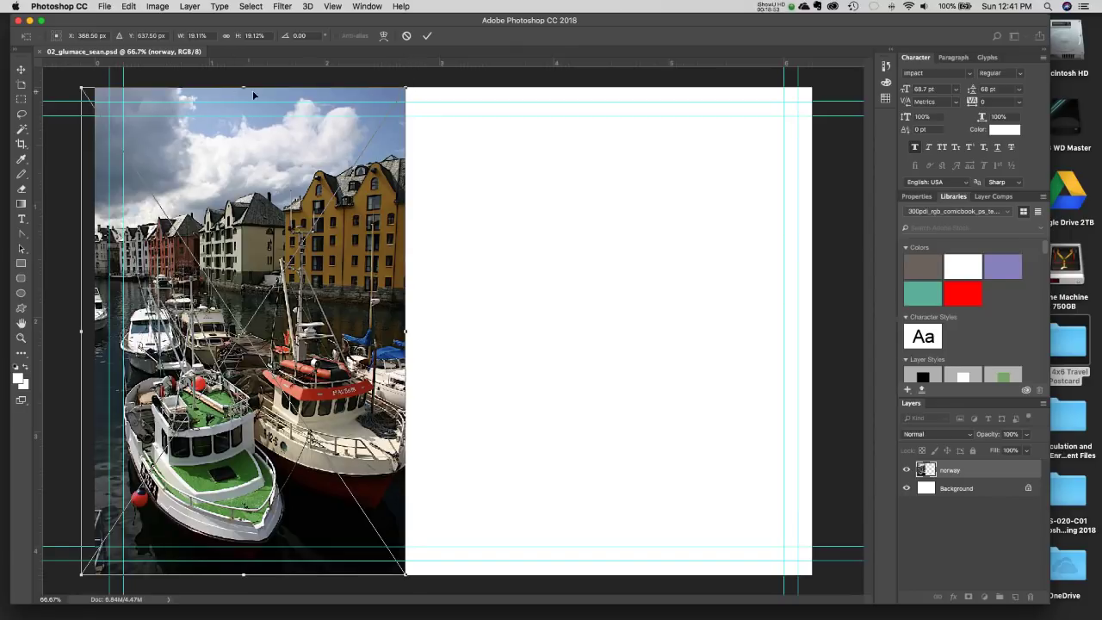
left_click_drag(402, 89, 493, 152)
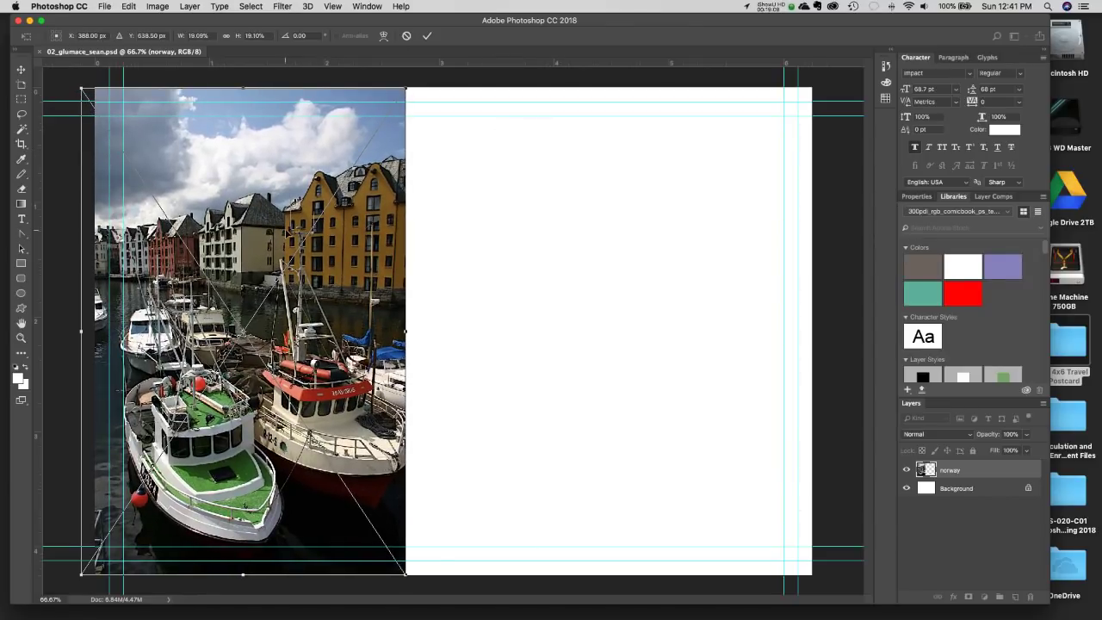
left_click_drag(406, 89, 406, 88)
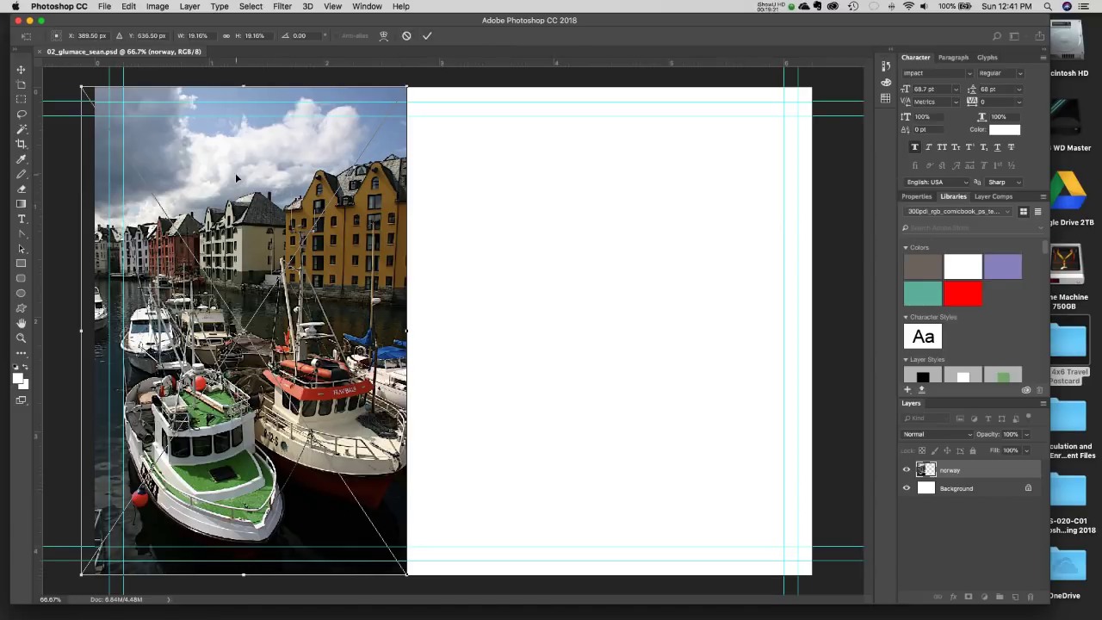
key("Return")
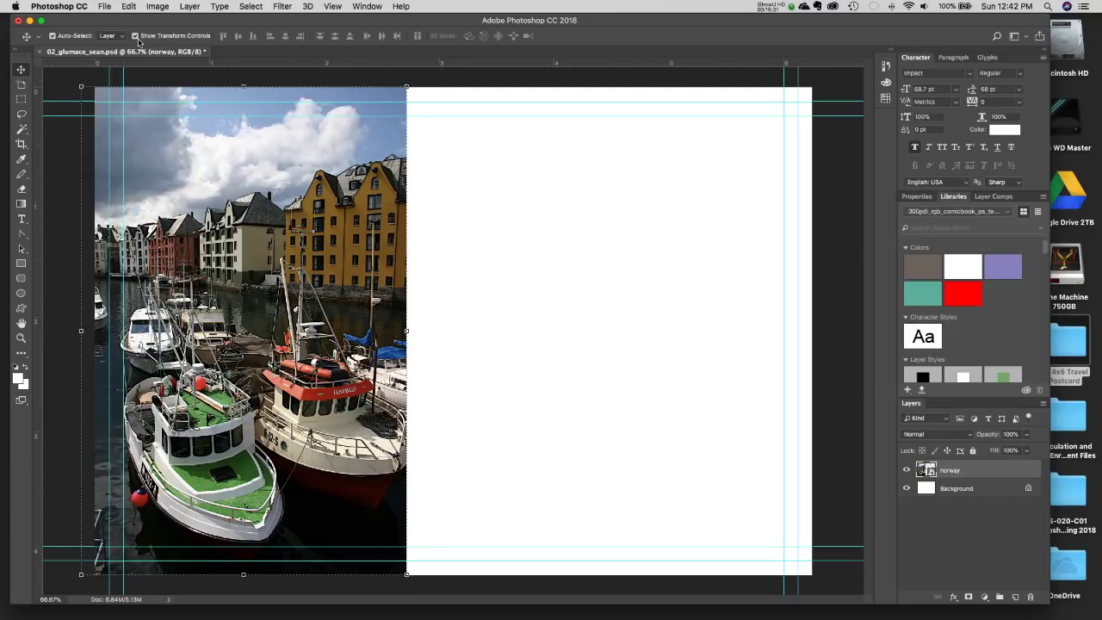
Rename the norway layer as "Norway Photo".
double_click(951, 471)
type("Norway Photo")
key("Return")
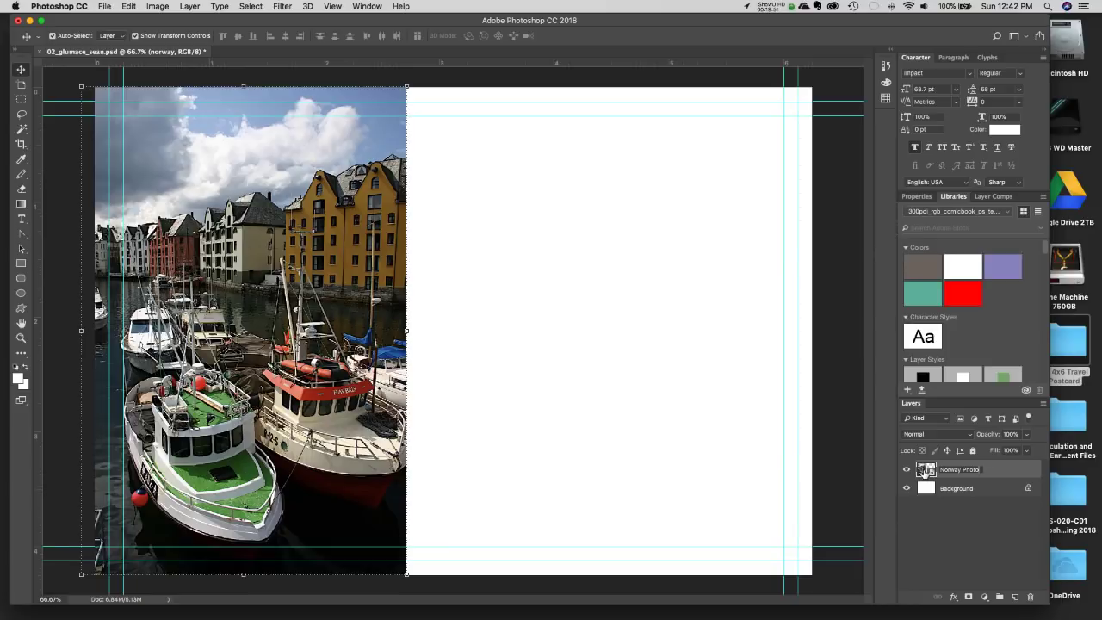
left_click(1039, 404)
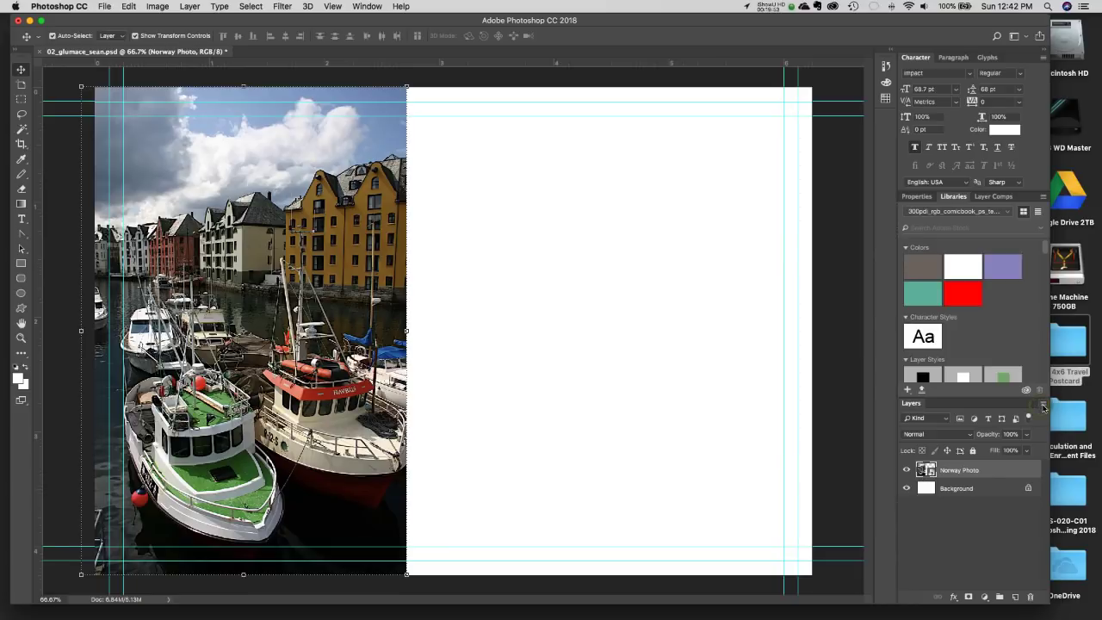
left_click(1043, 405)
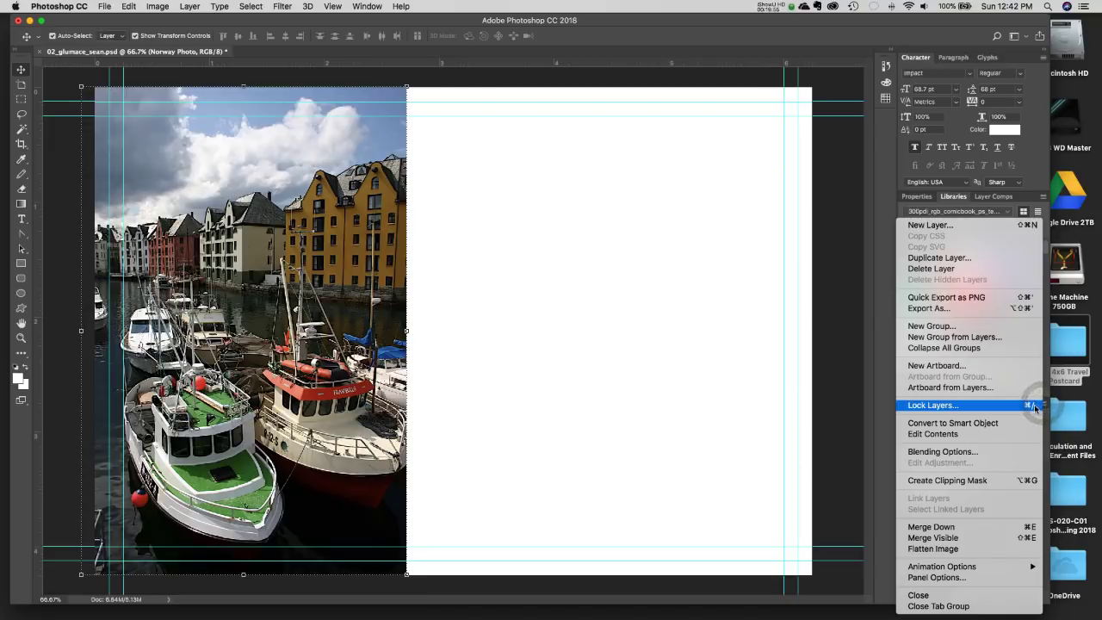
left_click(877, 421)
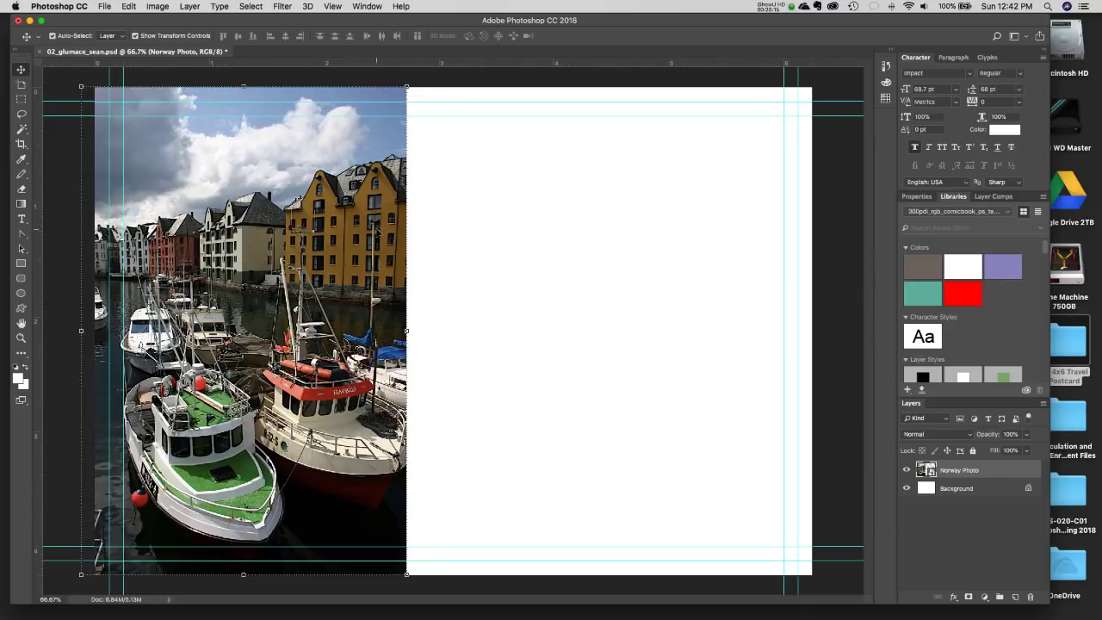
Inspect the Norway Photo smart object's source image alongside the postcard document, and close it without editing.
double_click(928, 472)
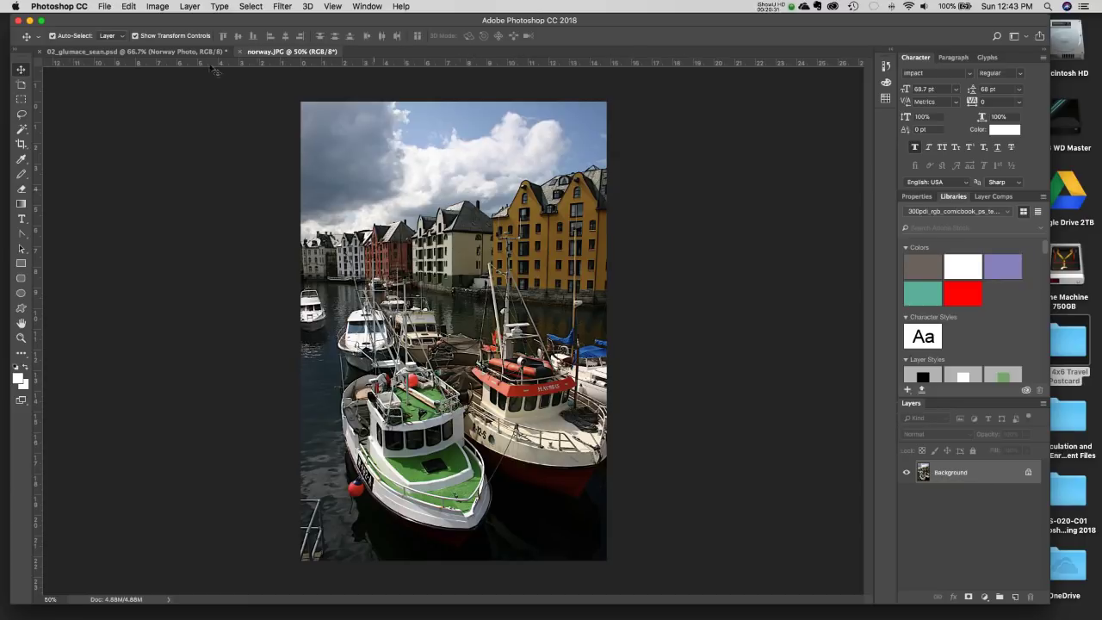
left_click(107, 52)
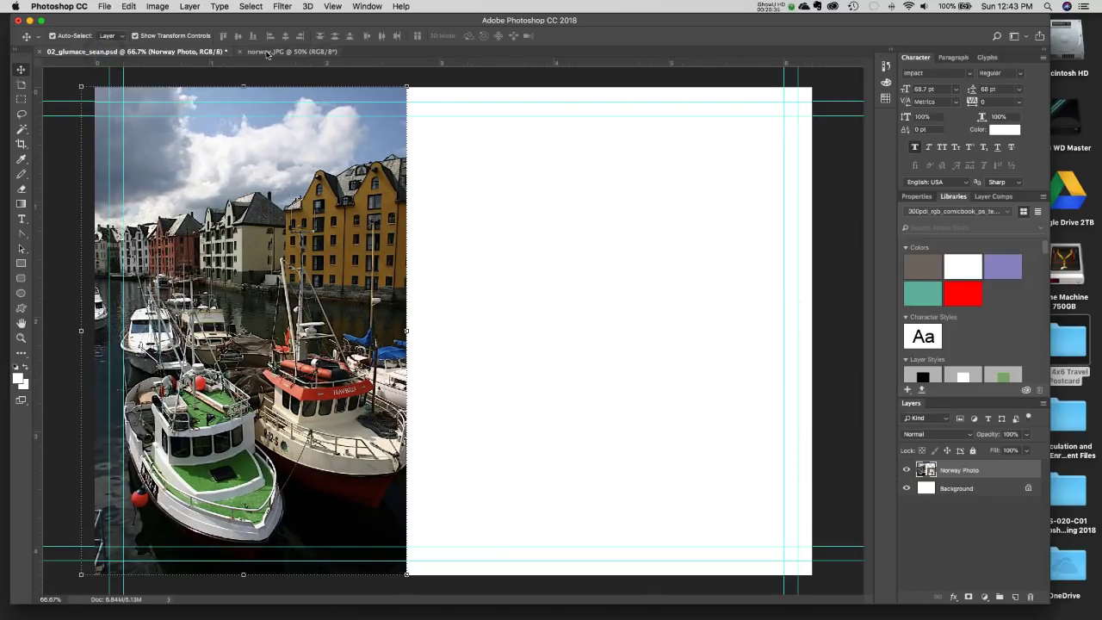
left_click(268, 55)
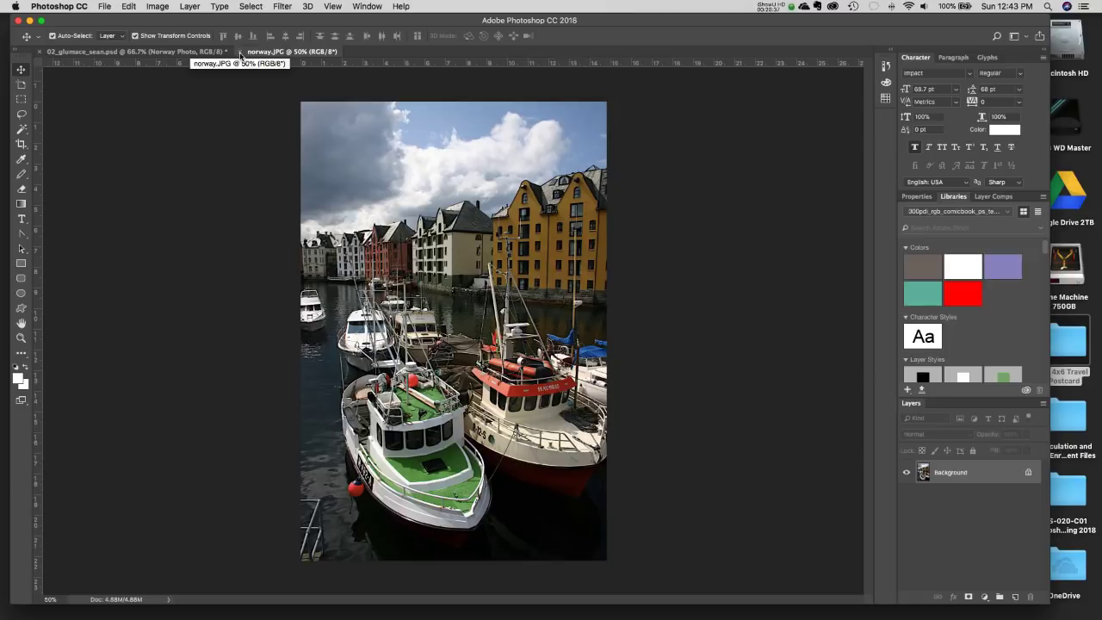
left_click(242, 52)
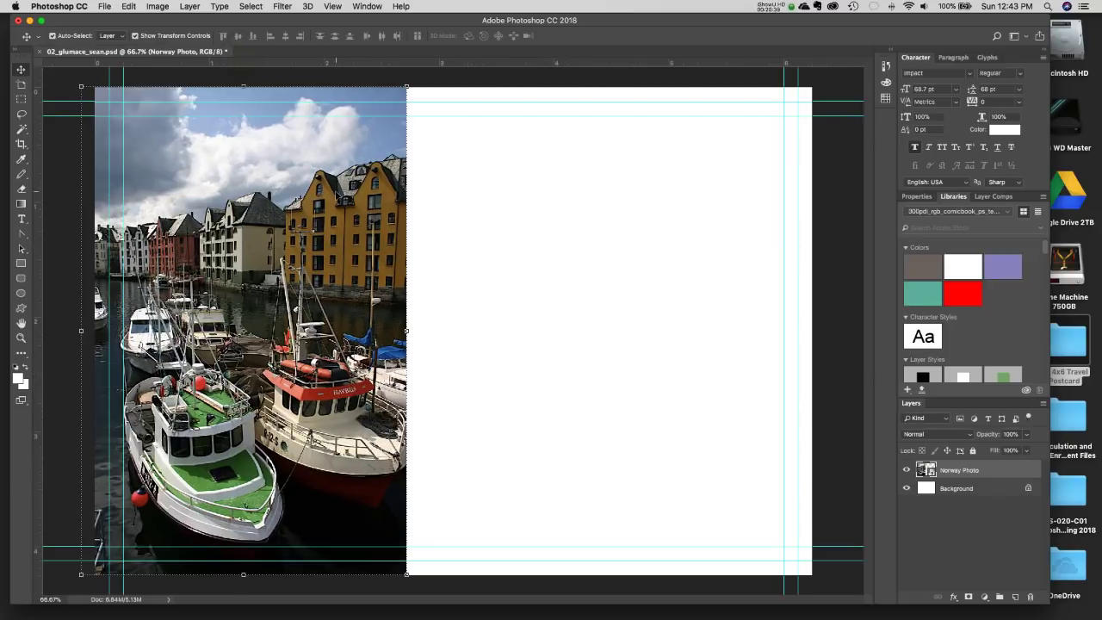
left_click(276, 176)
left_click(523, 229)
double_click(925, 470)
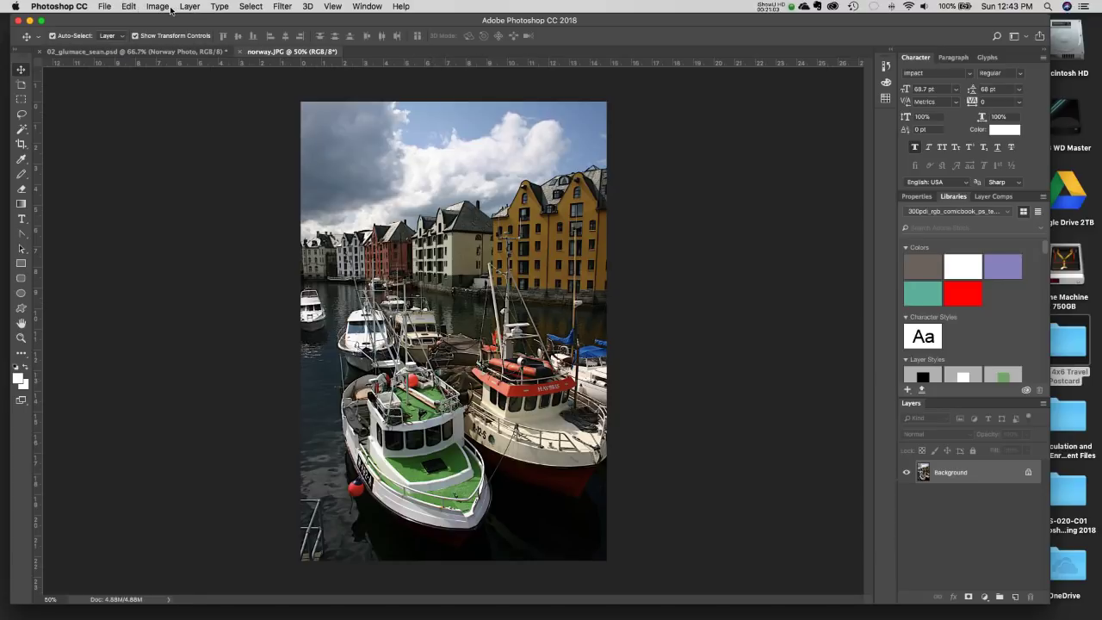
left_click(242, 52)
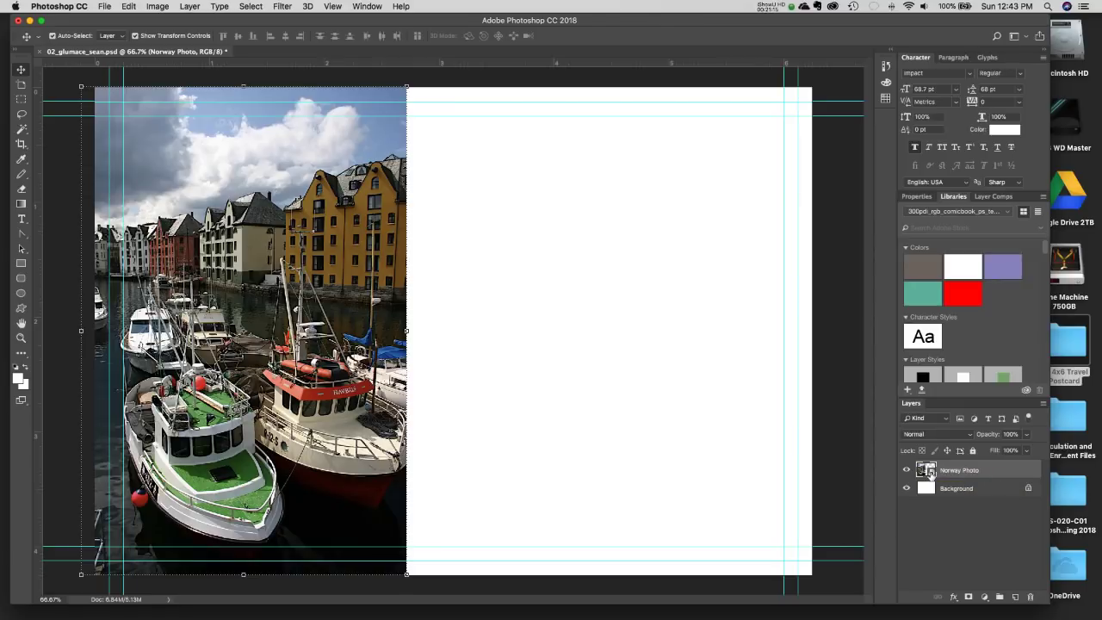
Open the Norway Photo smart object's contents and apply Levels with input values 7, 1.15 and 225.
double_click(930, 472)
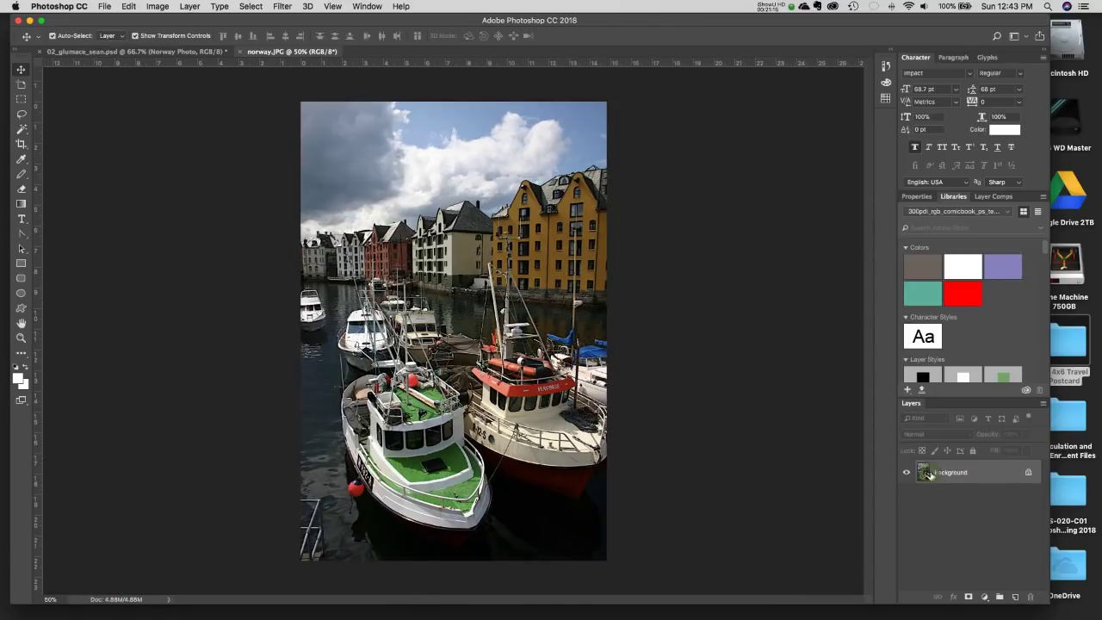
left_click(180, 5)
mouse_move(158, 6)
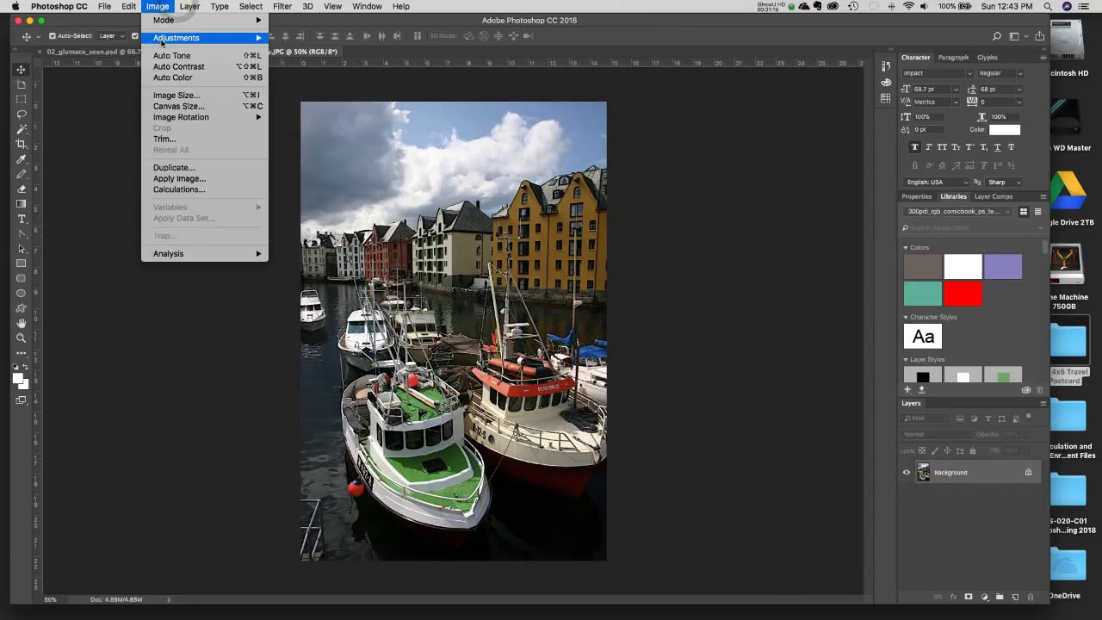
mouse_move(166, 40)
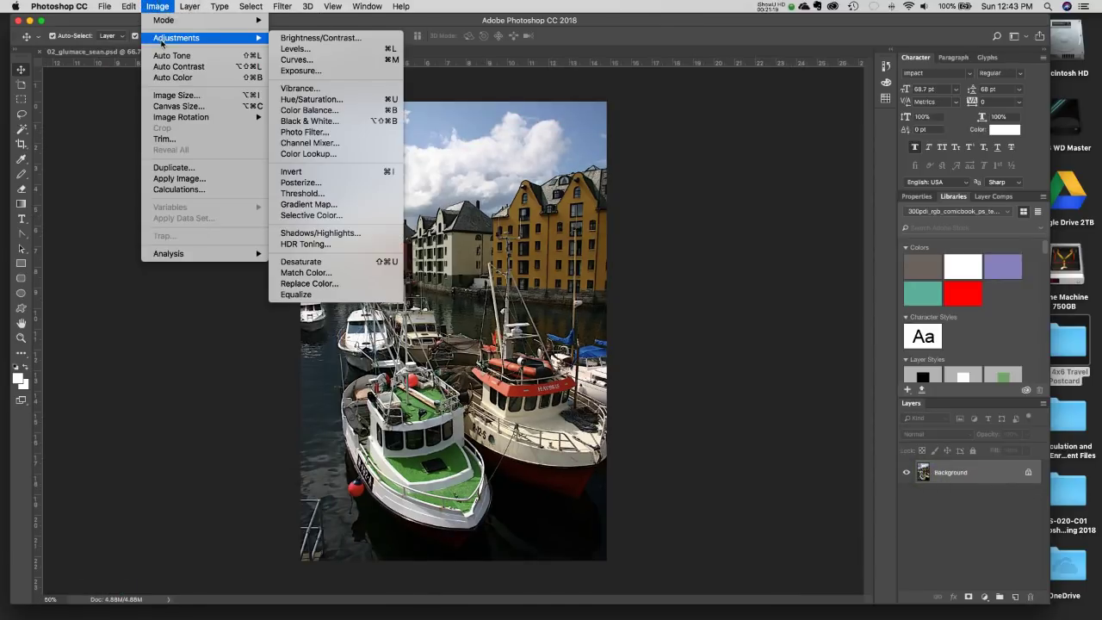
left_click(314, 50)
mouse_move(890, 238)
left_mouse_down()
mouse_move(866, 241)
mouse_move(876, 243)
left_mouse_up()
left_click_drag(747, 239, 746, 240)
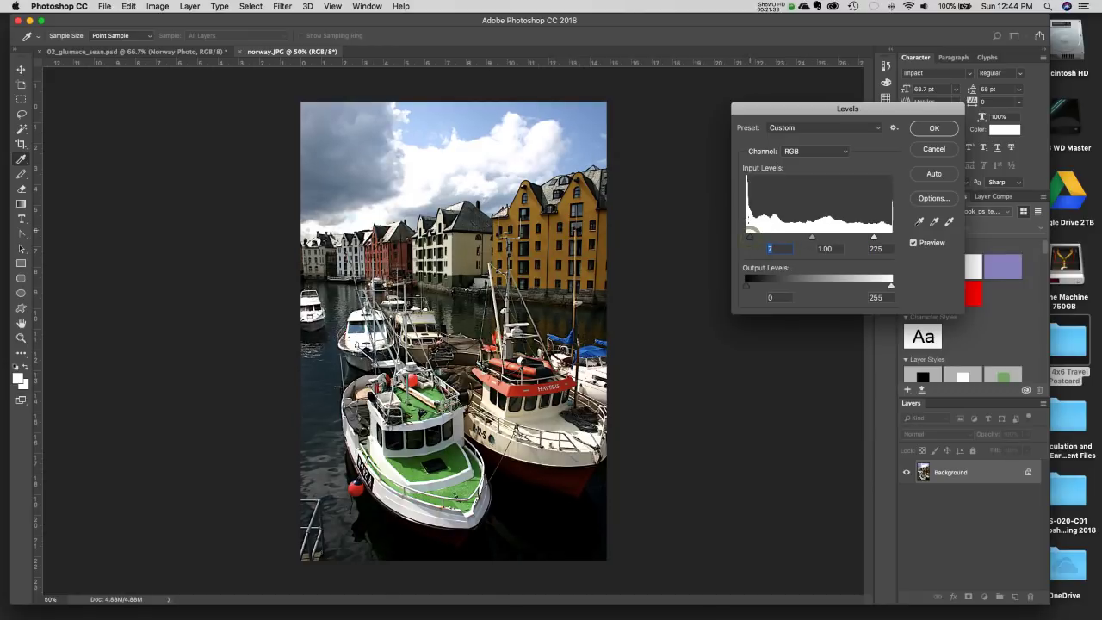
mouse_move(813, 238)
left_mouse_down()
mouse_move(857, 240)
mouse_move(784, 240)
mouse_move(807, 239)
left_mouse_up()
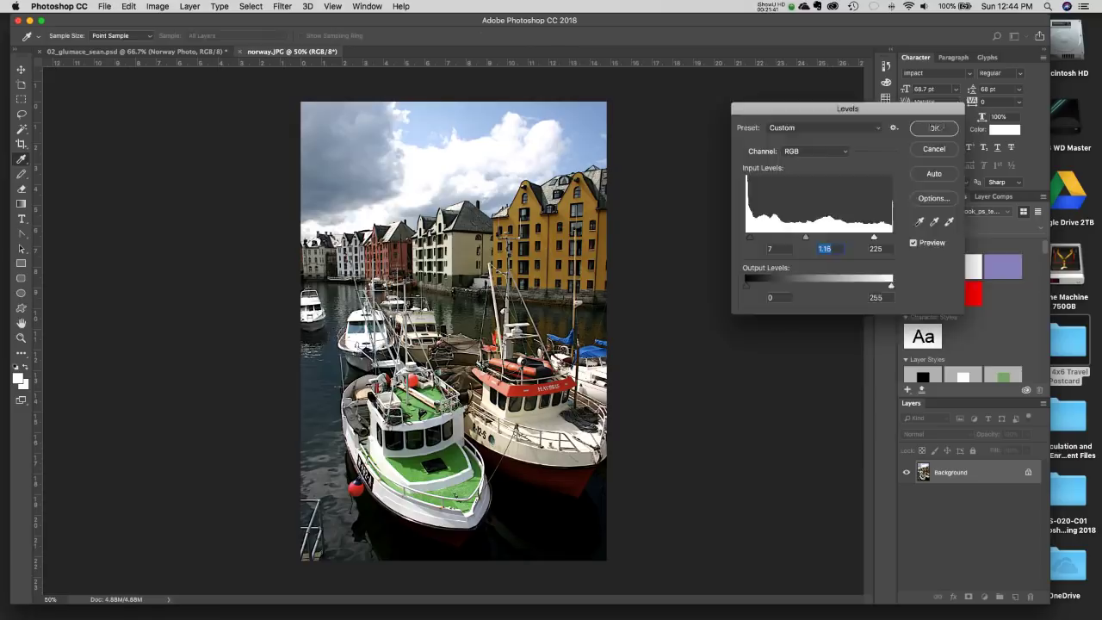
left_click(941, 128)
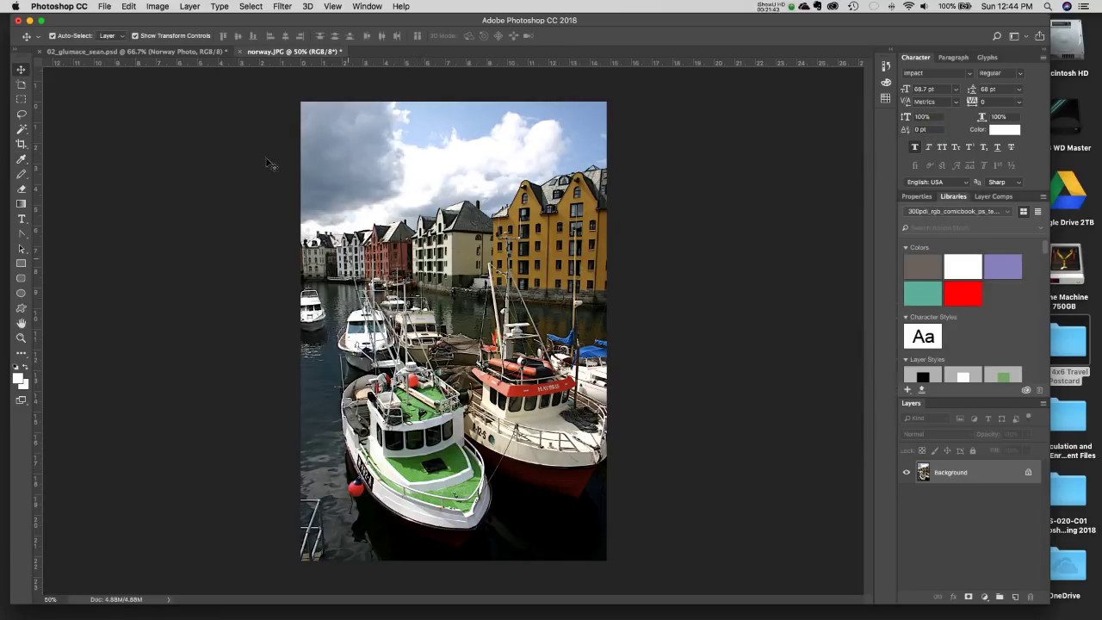
Save the adjusted norway.JPG as a quality 9 progressive JPEG, close it, and deselect the photo layer in the postcard.
left_click(103, 7)
left_click(125, 113)
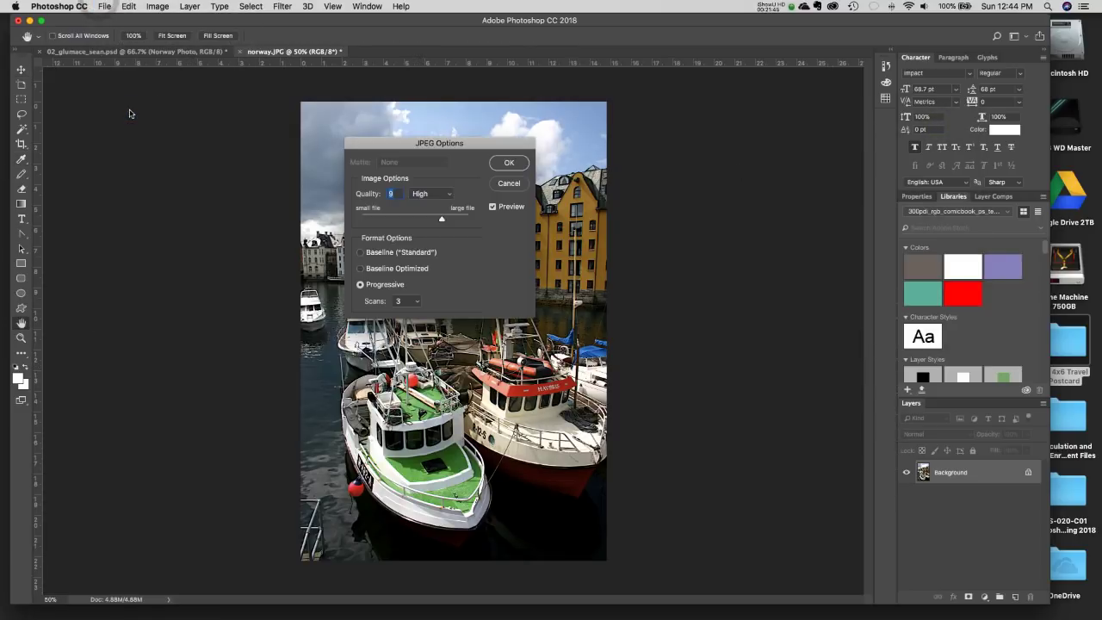
left_click(505, 163)
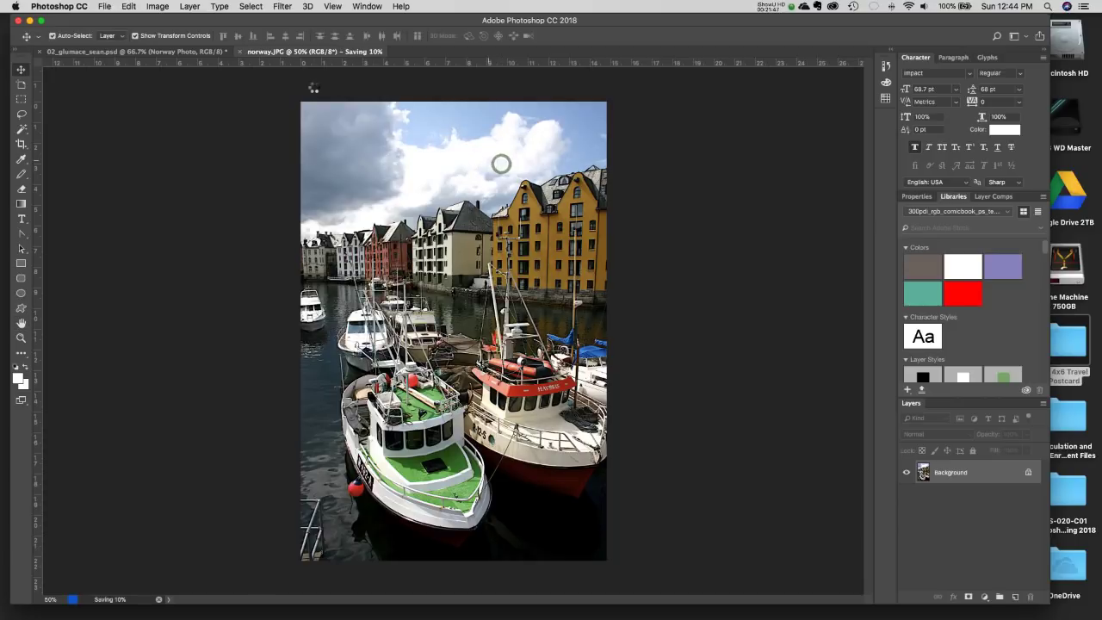
left_click(241, 53)
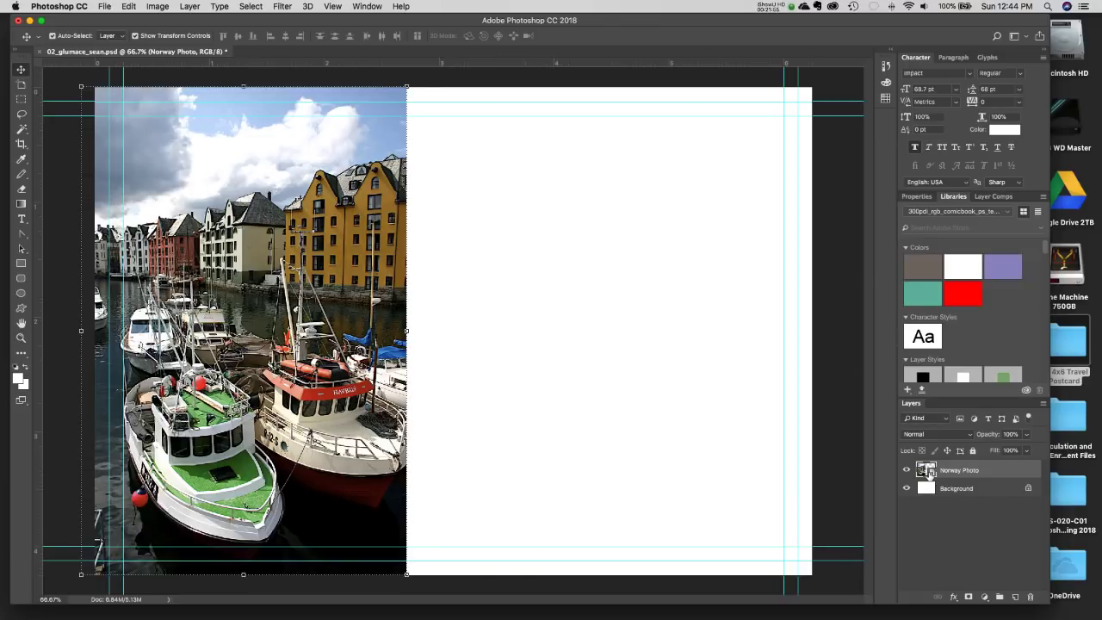
left_click(459, 286)
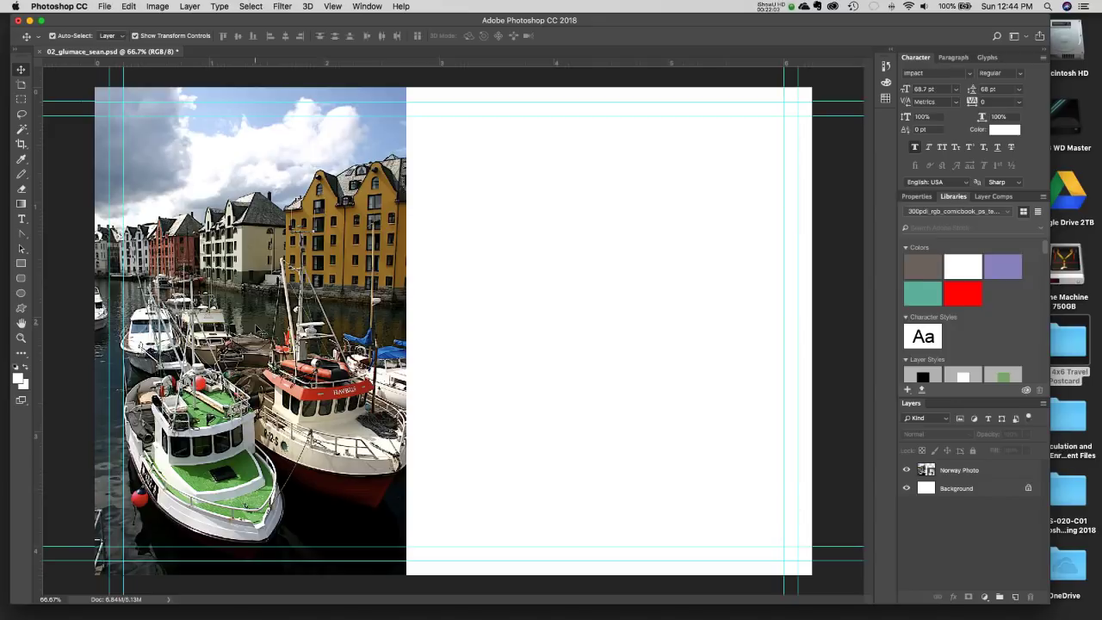
Place london.JPG just above the Background layer and scale it to about 16% to fill the postcard's width beside the Norway photo.
left_click(251, 327)
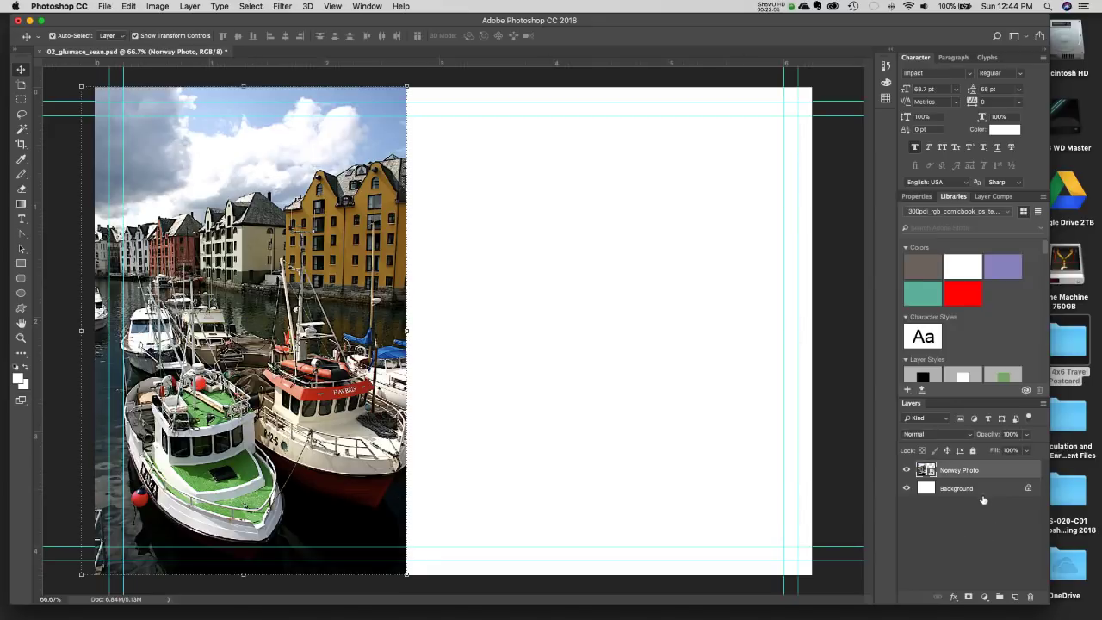
left_click(452, 208)
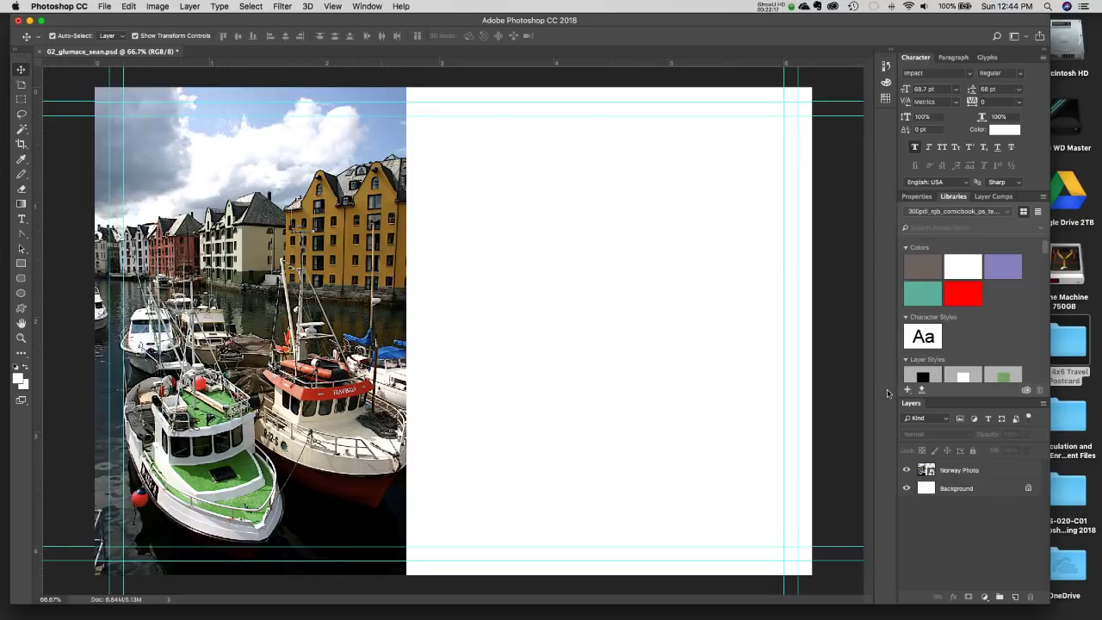
left_click(963, 489)
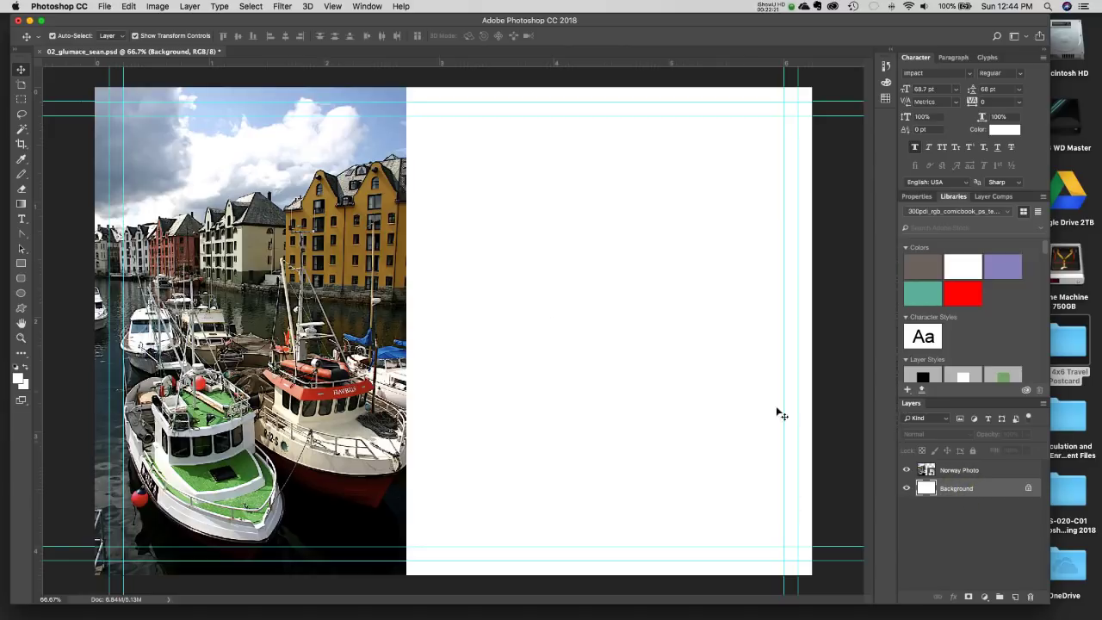
left_click(110, 6)
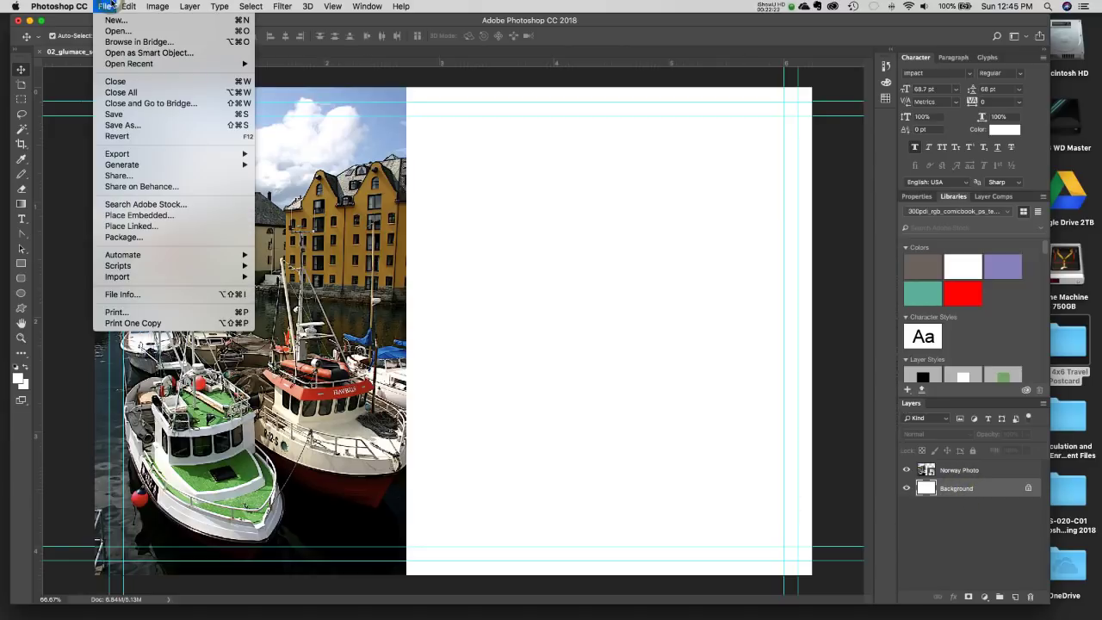
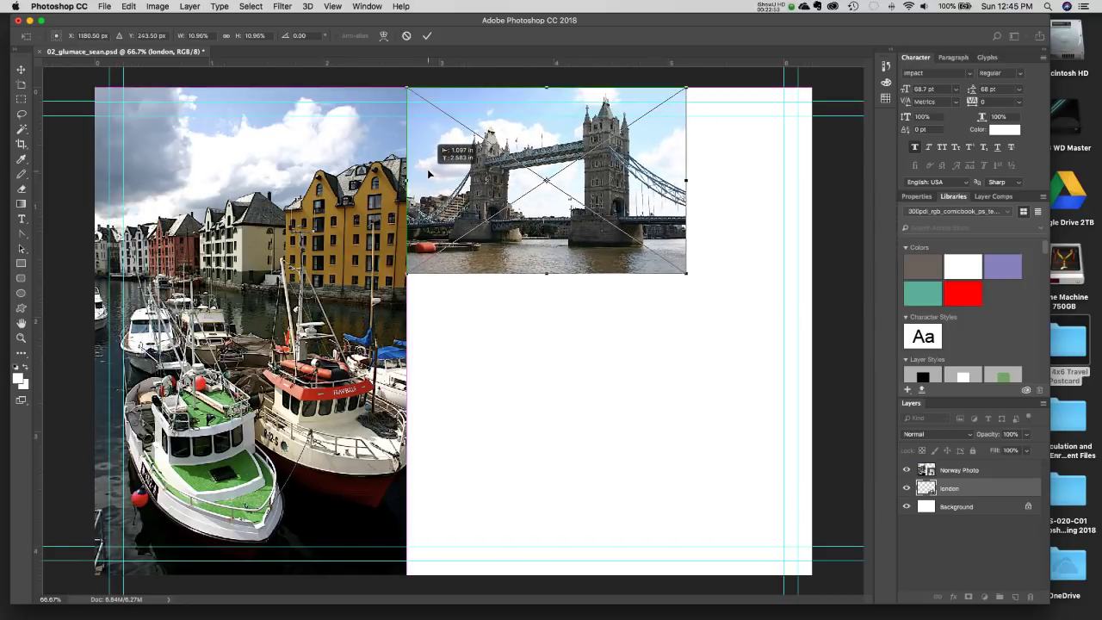
left_click_drag(689, 274, 664, 282)
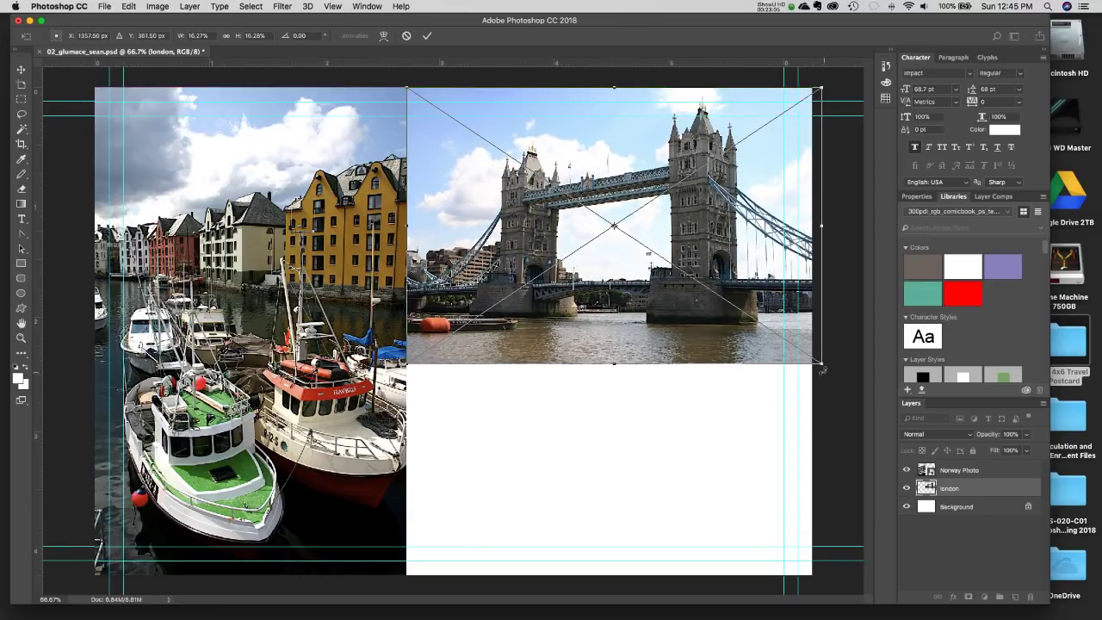
left_click_drag(822, 365, 813, 360)
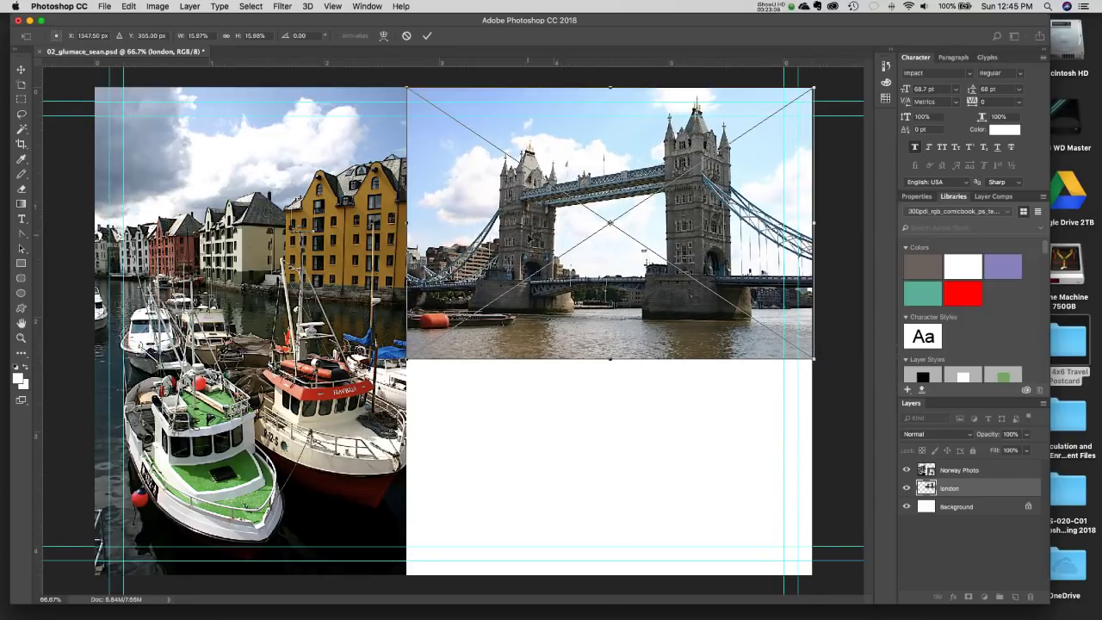
key("Return")
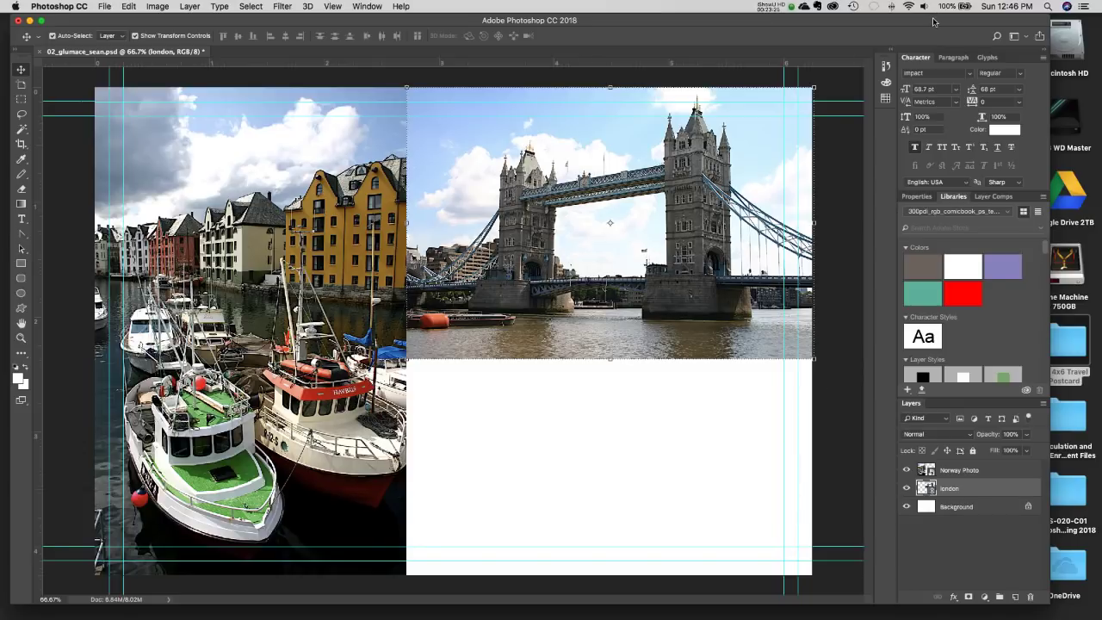
left_click(768, 8)
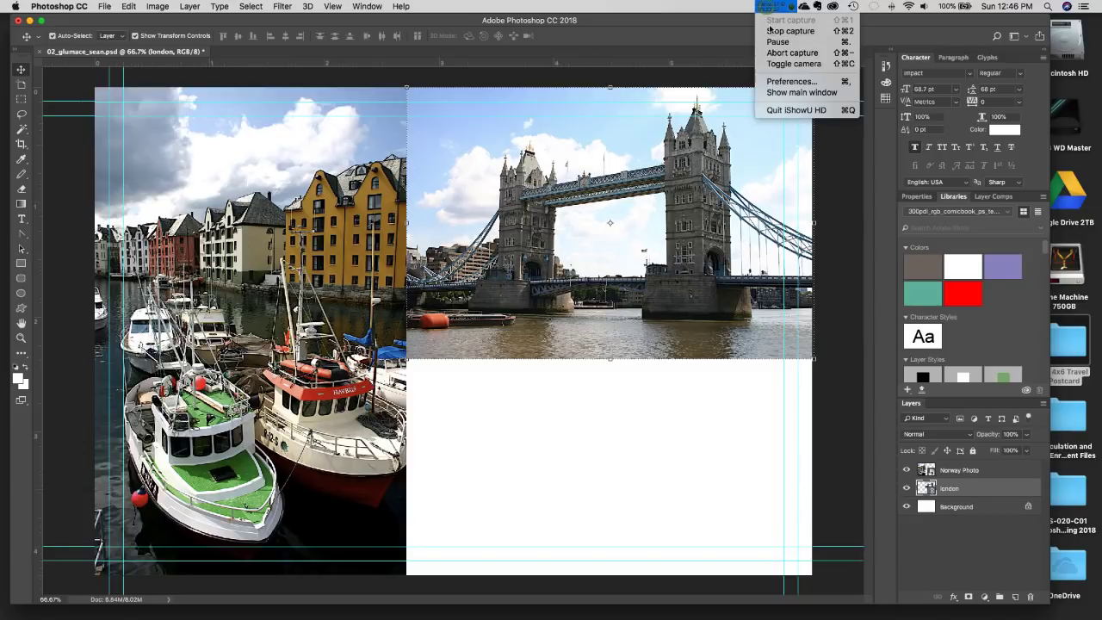
left_click(606, 102)
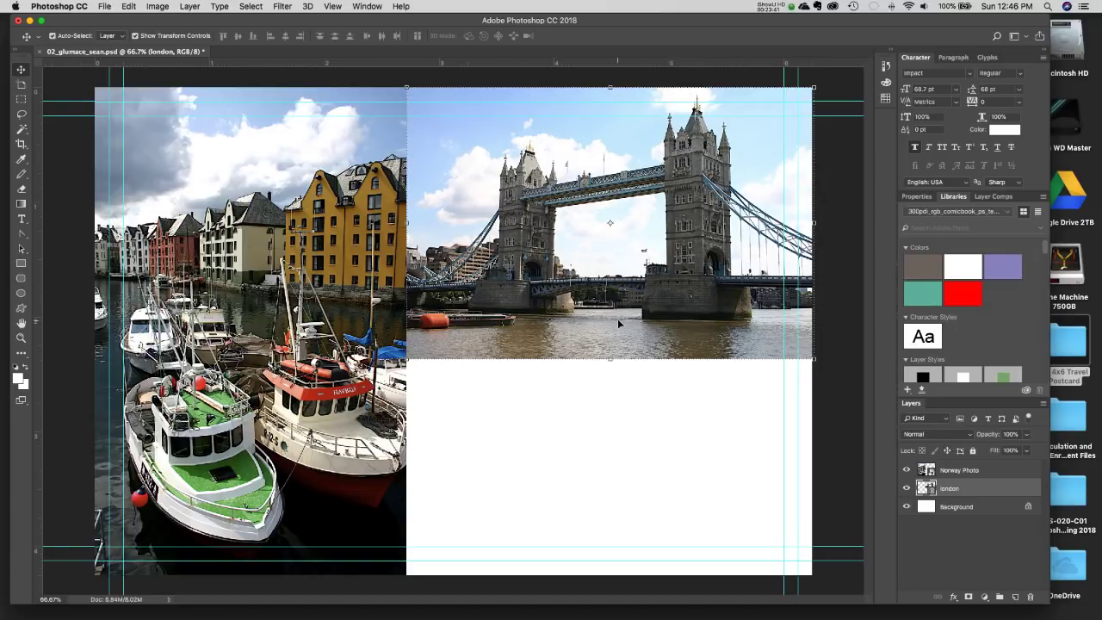
Deselect the london layer, preview qm2.JPG from the Source Files folder, and open it as a separate document.
left_click(837, 401)
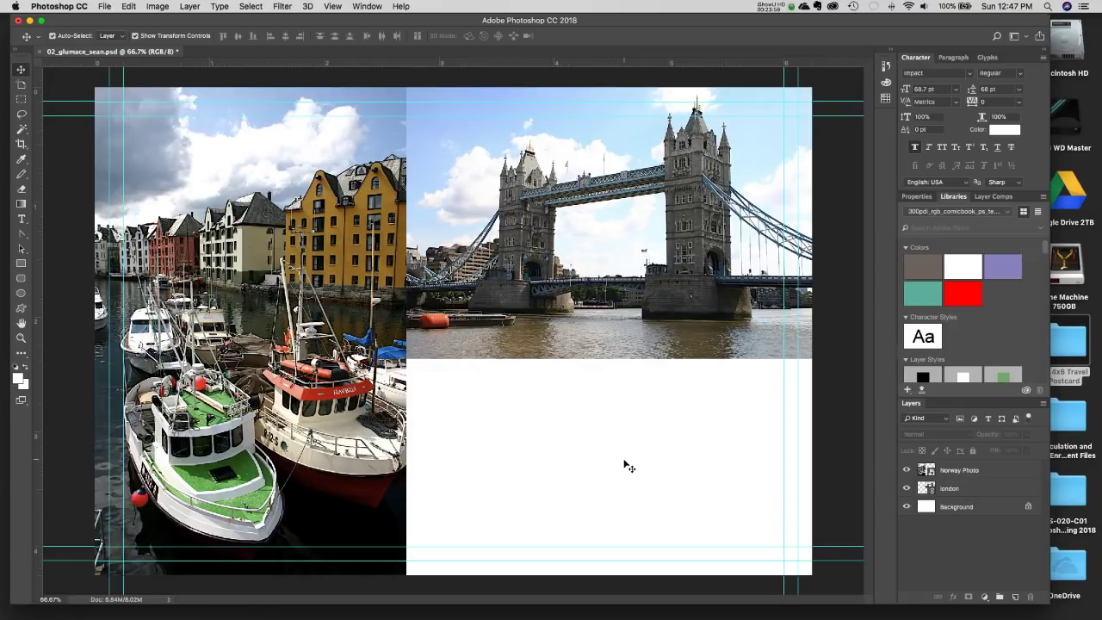
left_click(104, 6)
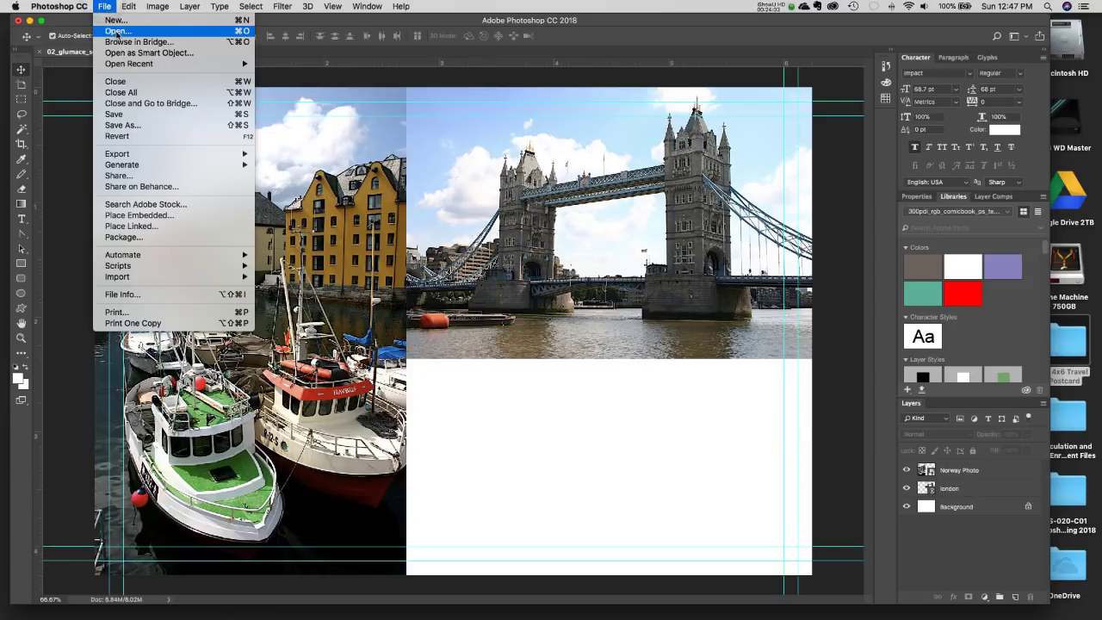
left_click(107, 32)
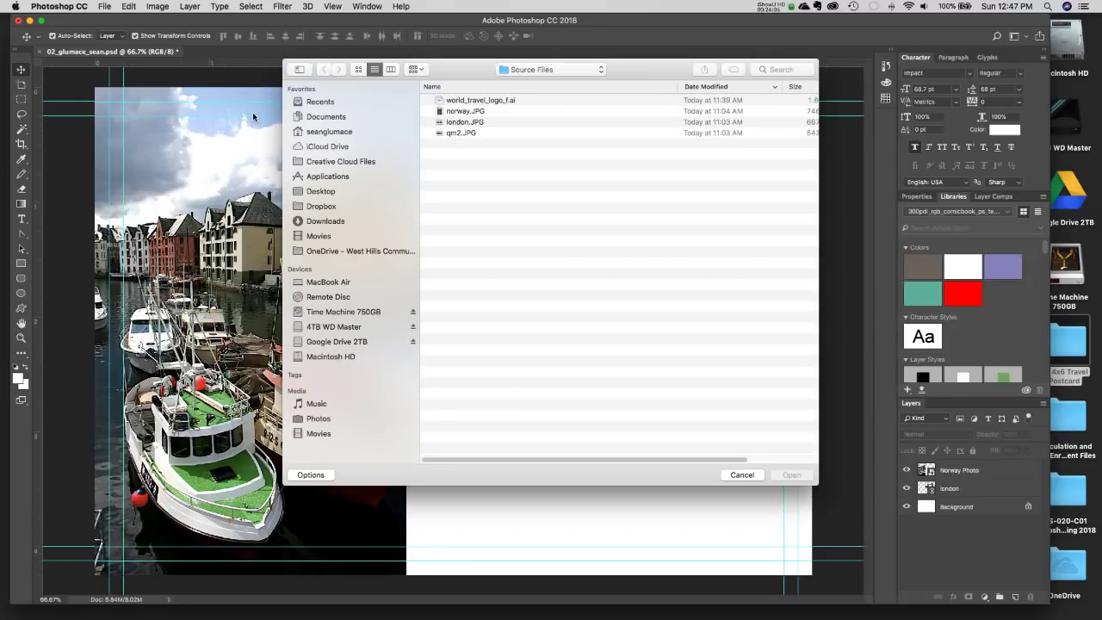
left_click(461, 133)
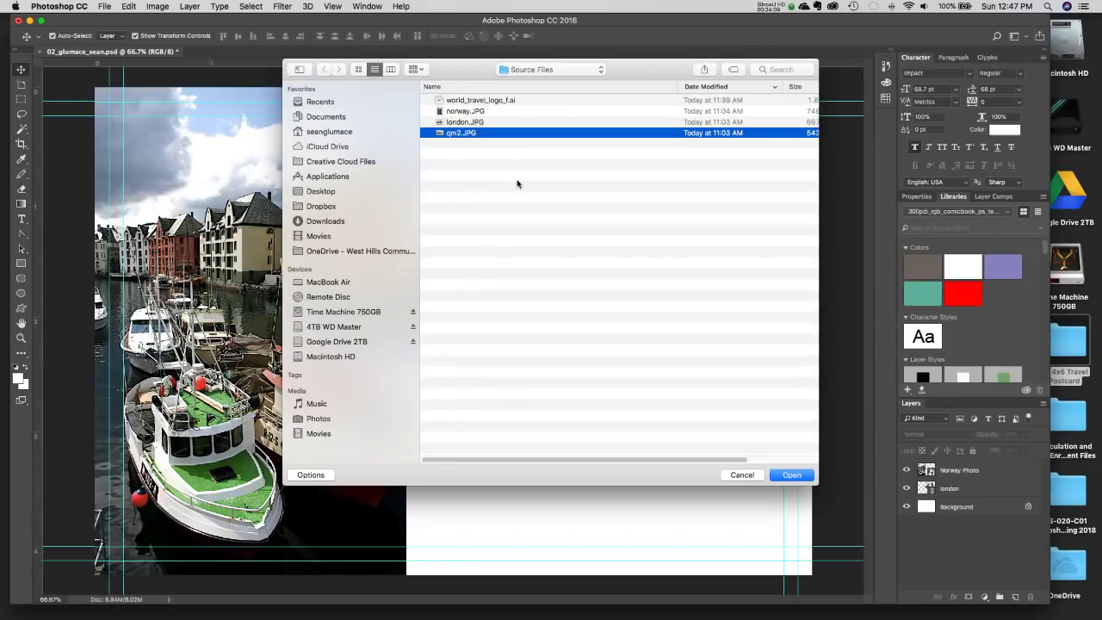
key("space")
key("space")
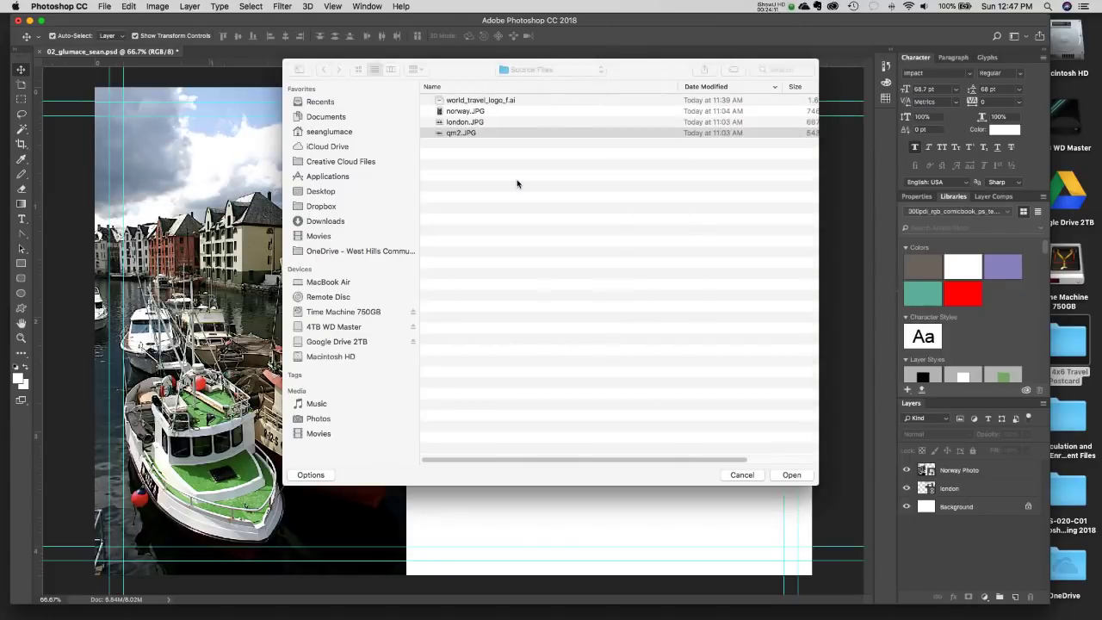
left_click(791, 474)
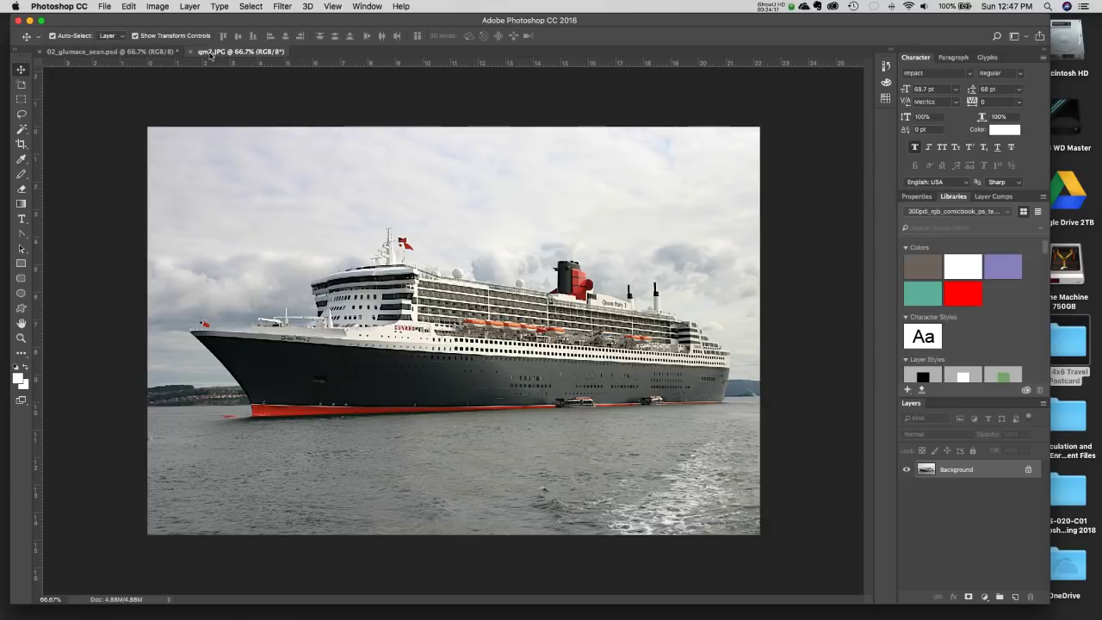
Try copying the ship image from qm2.JPG into the postcard with the Move tool, and undo it.
left_click(143, 54)
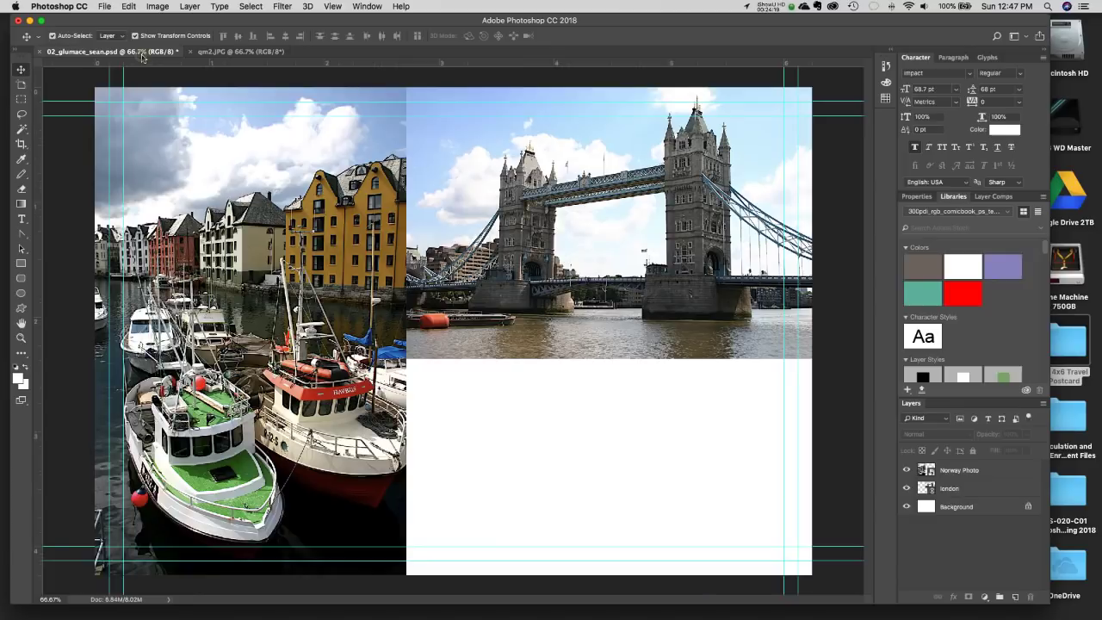
left_click(199, 53)
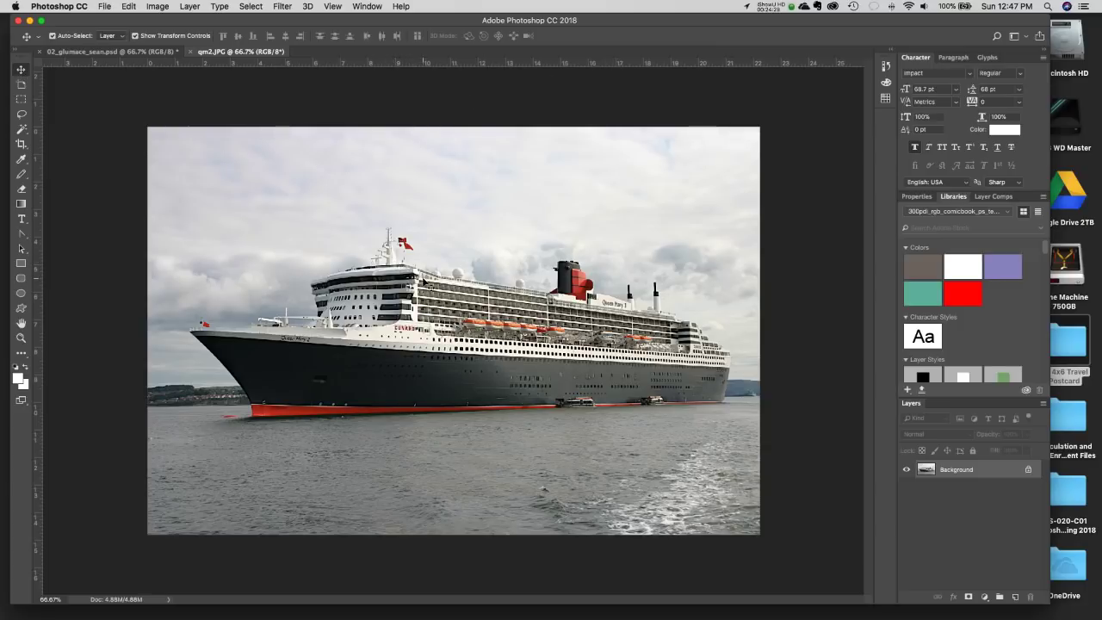
left_click_drag(424, 280, 278, 195)
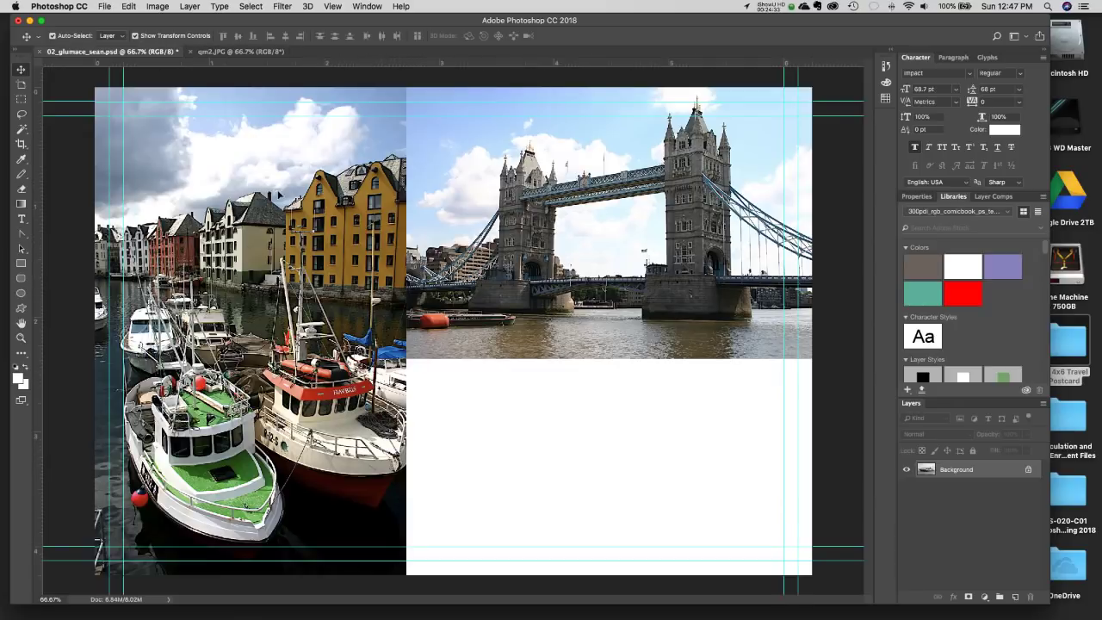
left_click_drag(578, 402, 581, 411)
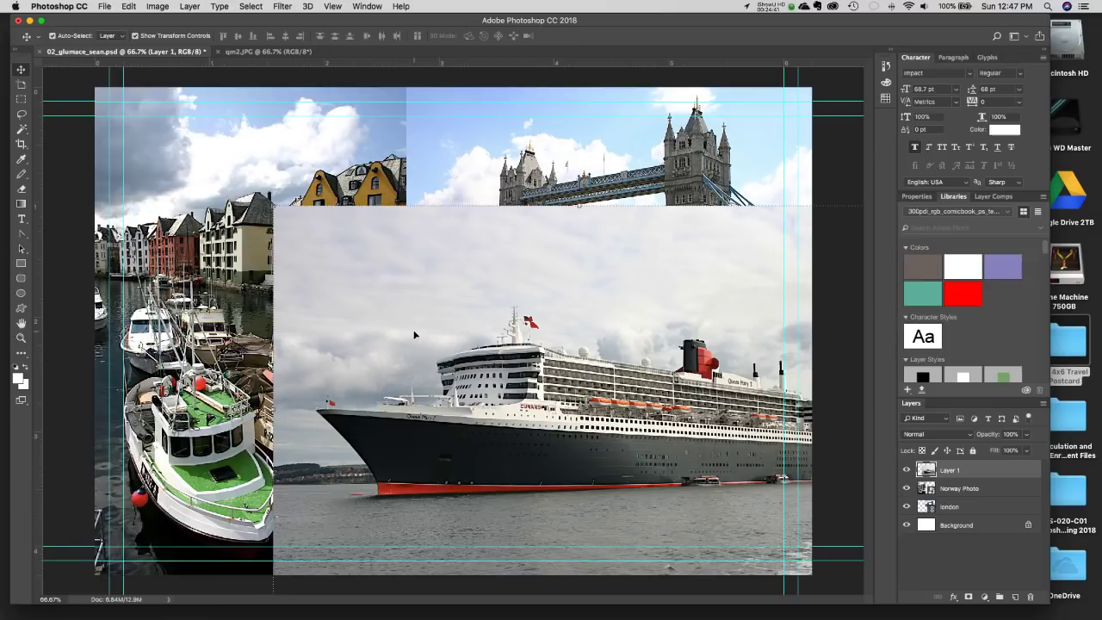
key("ctrl+z")
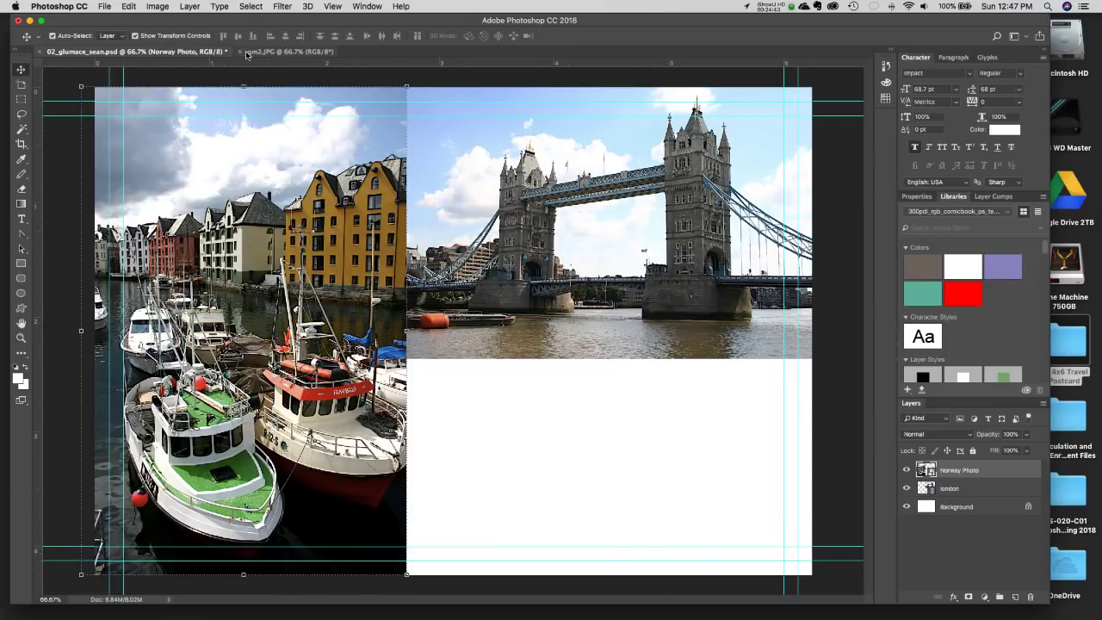
Move the qm2.JPG ship image across to the middle of the postcard once more, and undo the added layer.
left_click(288, 52)
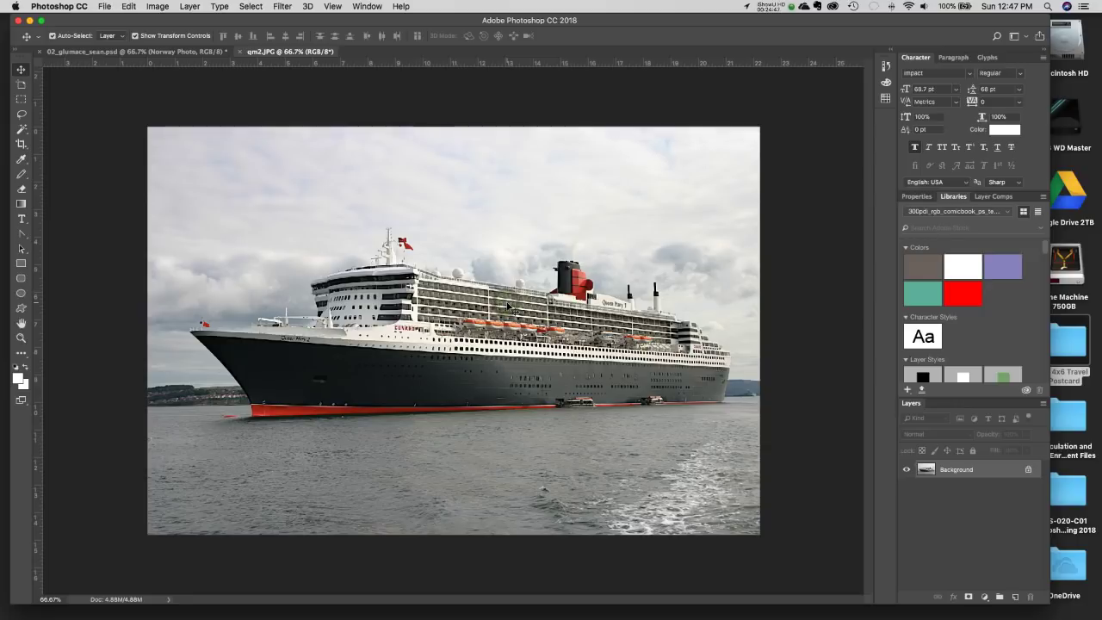
left_click_drag(504, 301, 188, 53)
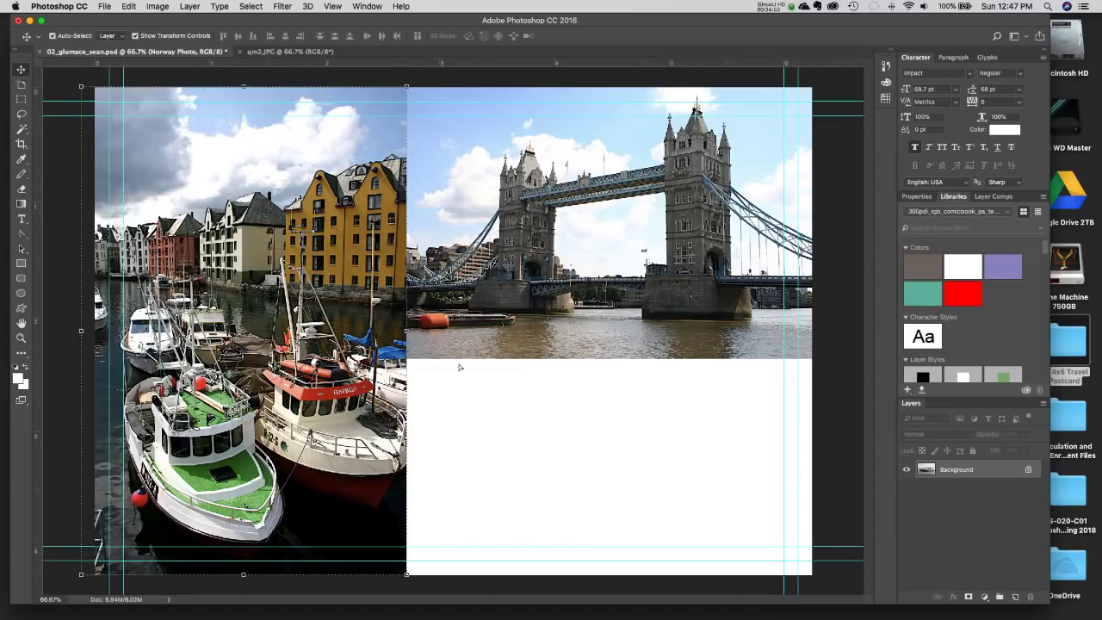
left_click_drag(458, 365, 458, 365)
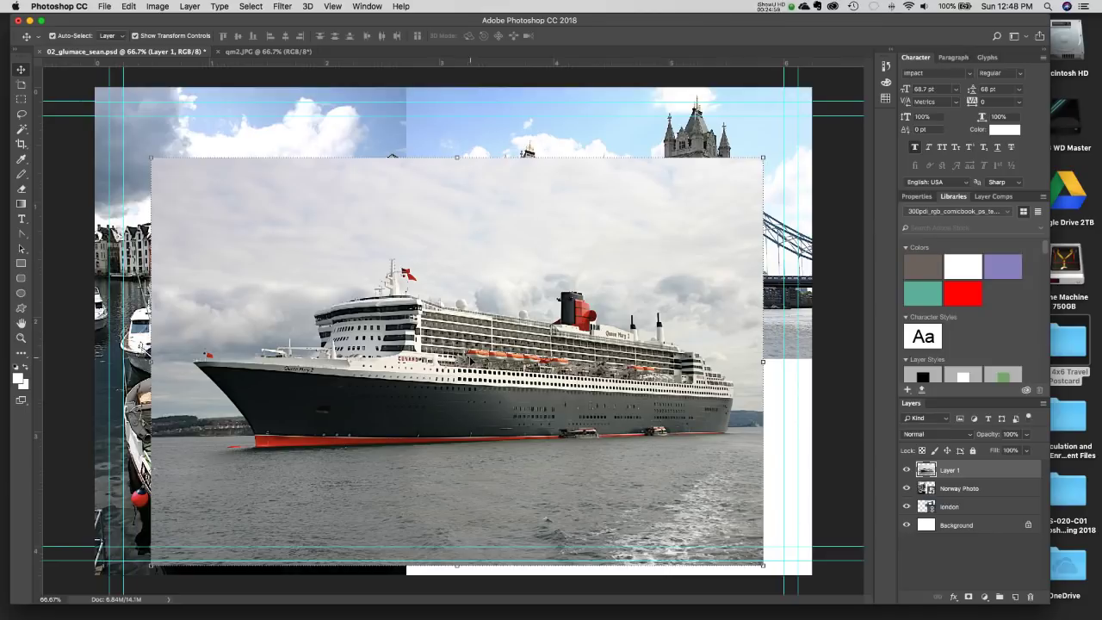
key("super+z")
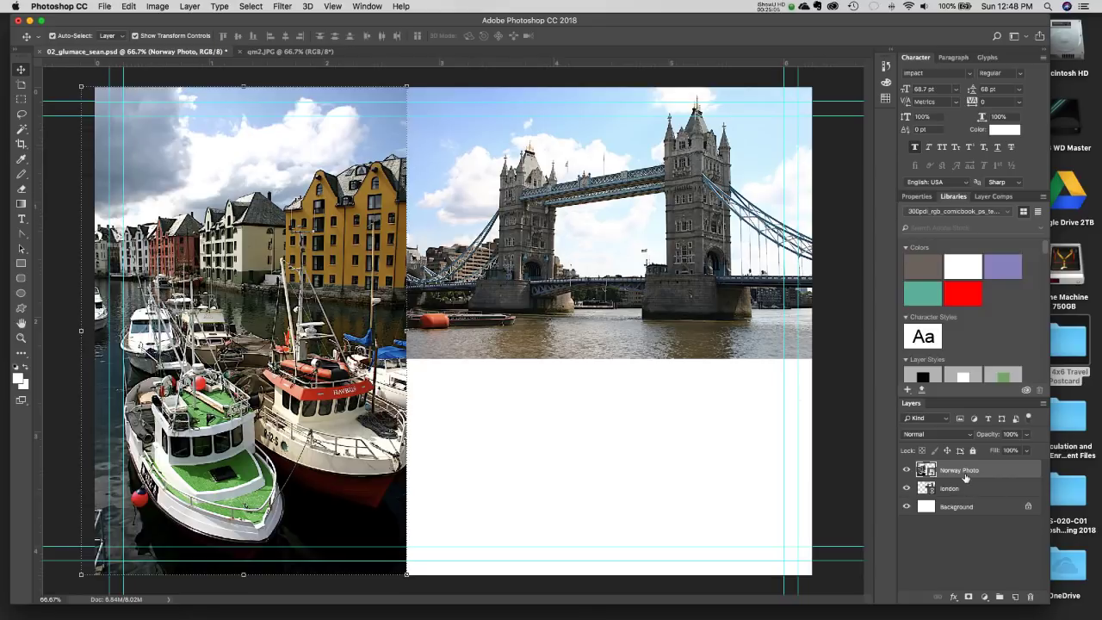
left_click(125, 6)
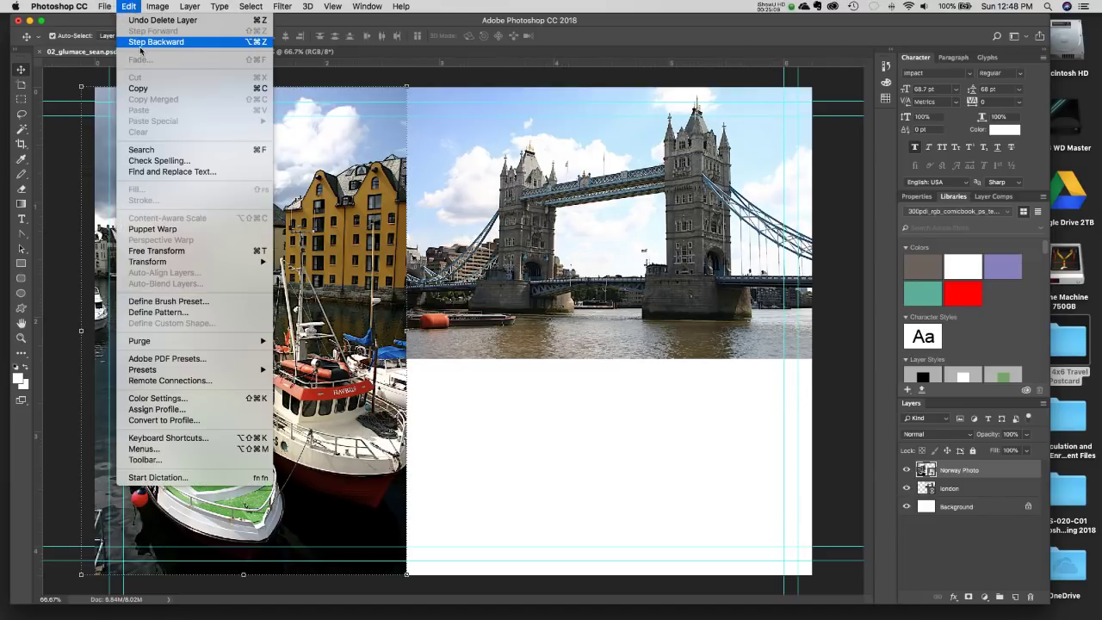
key("Escape")
left_click(367, 6)
mouse_move(128, 6)
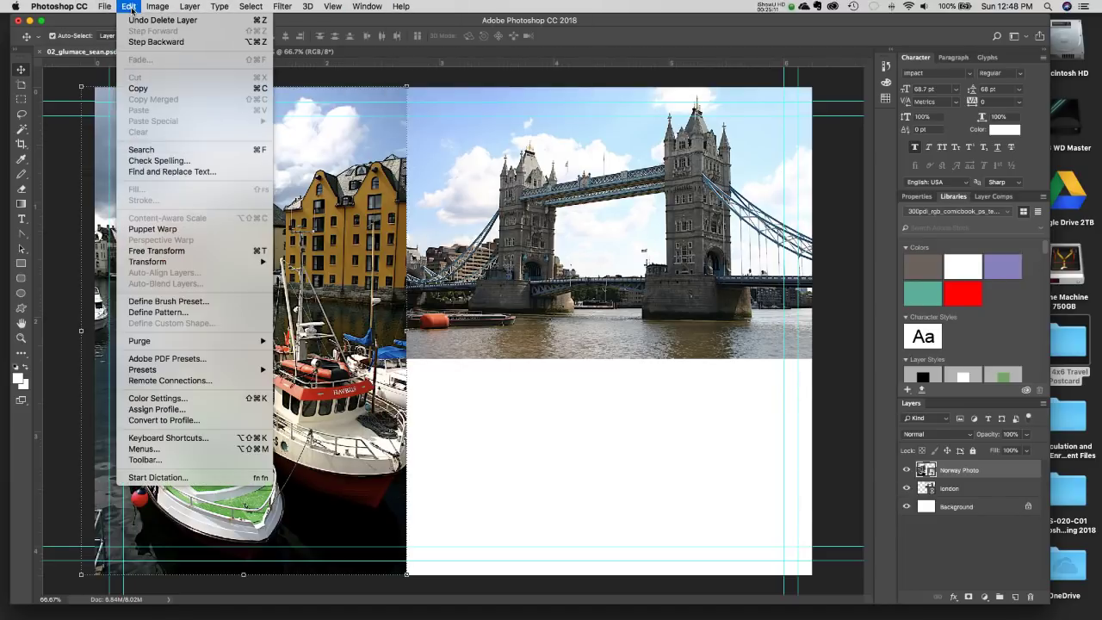
left_click(412, 30)
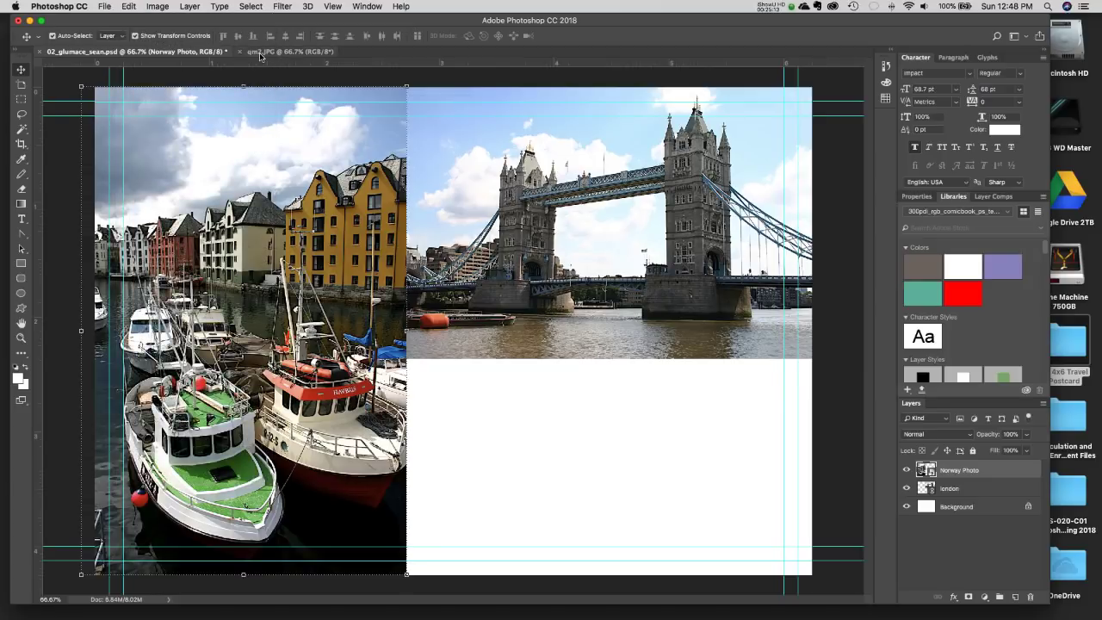
Try copying qm2.JPG's Background layer into the postcard, aligned with the canvas's right edge, and undo it.
left_click(261, 54)
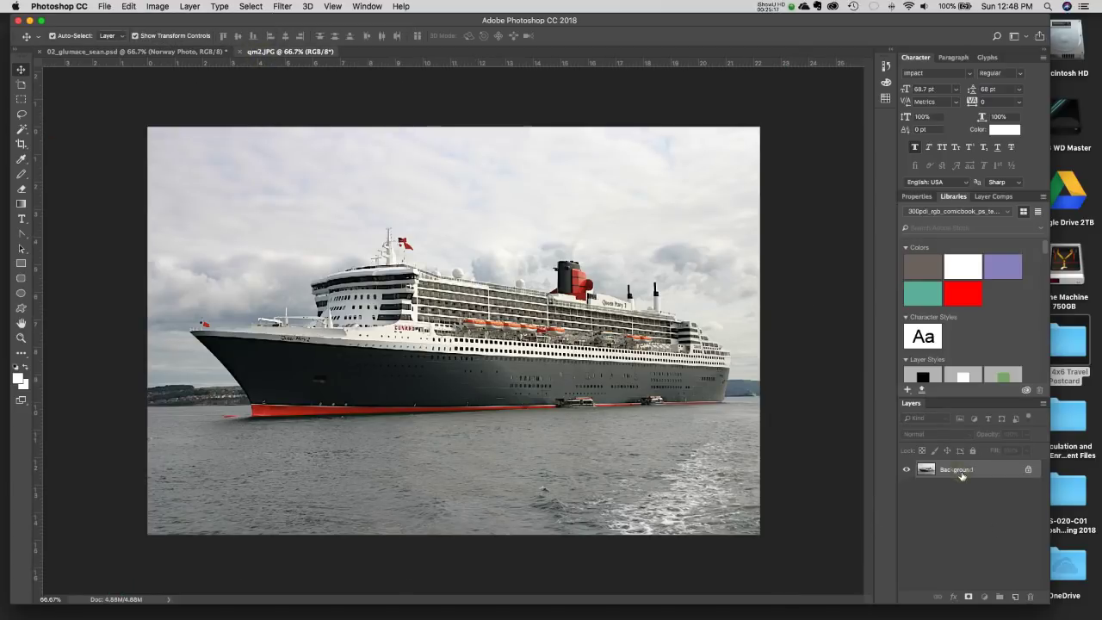
left_click_drag(953, 470, 597, 317)
left_click_drag(751, 379, 505, 385)
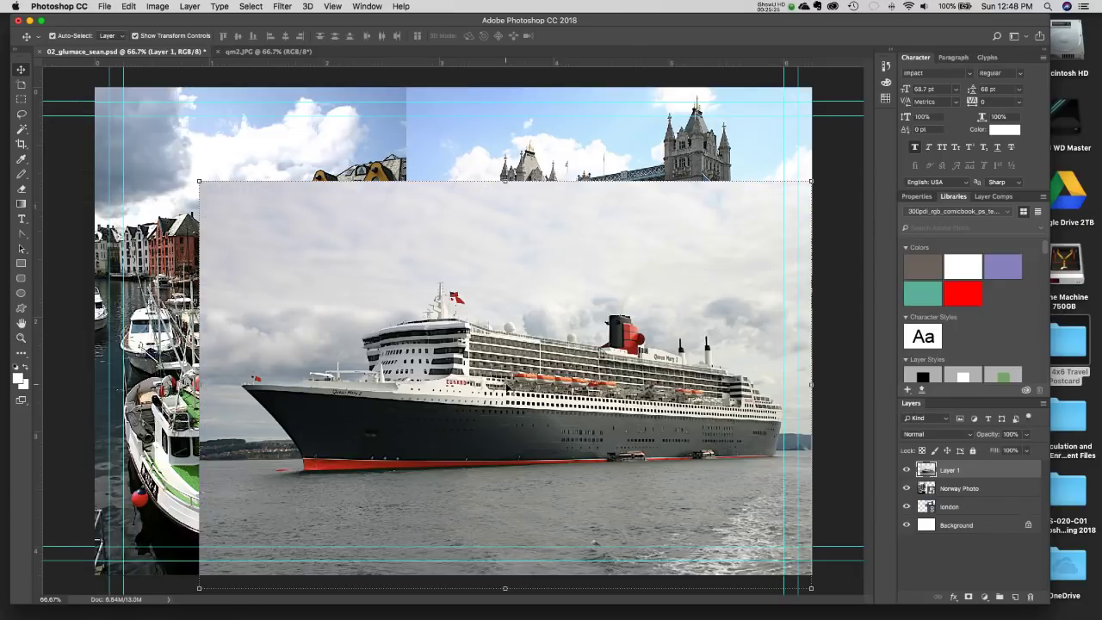
key("super+z")
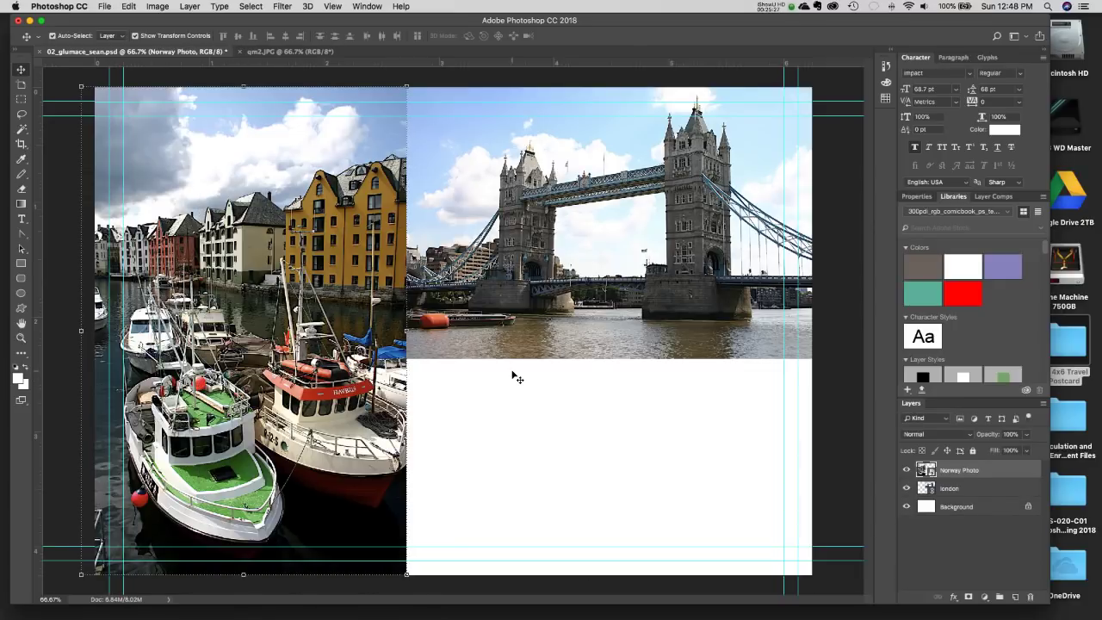
Select the entire ship image in qm2.JPG and copy it to the clipboard.
left_click(294, 55)
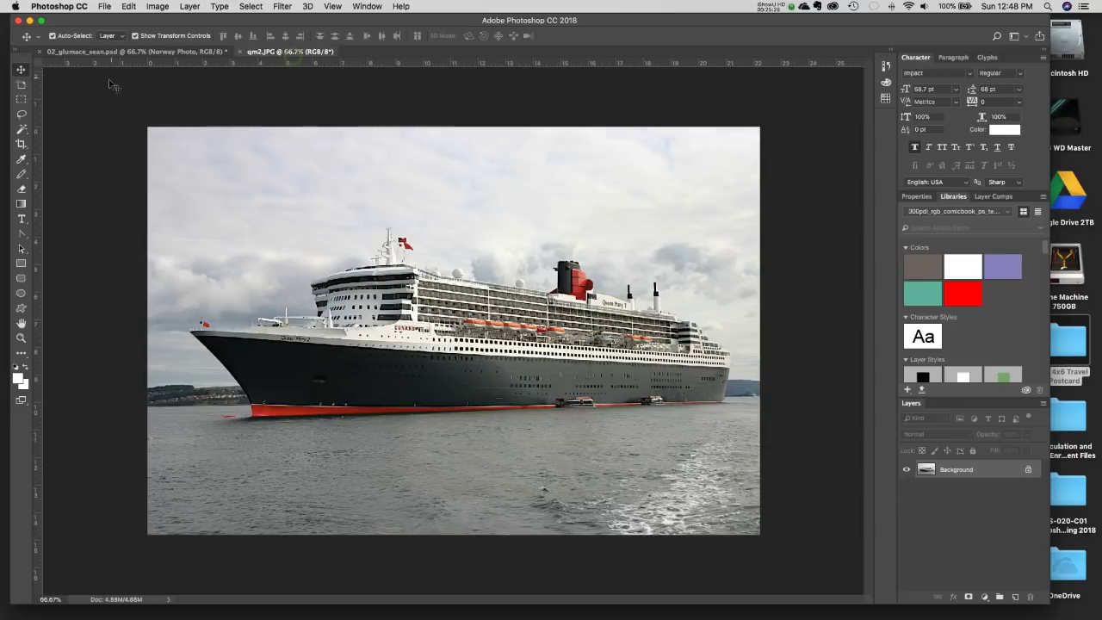
left_click(25, 101)
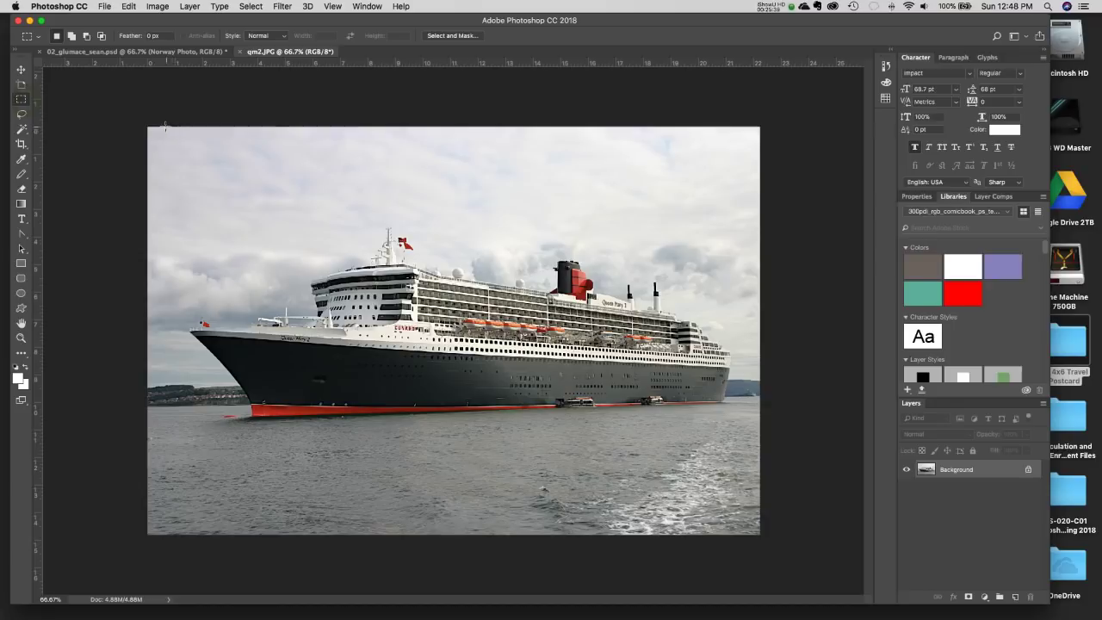
left_click_drag(144, 125, 784, 561)
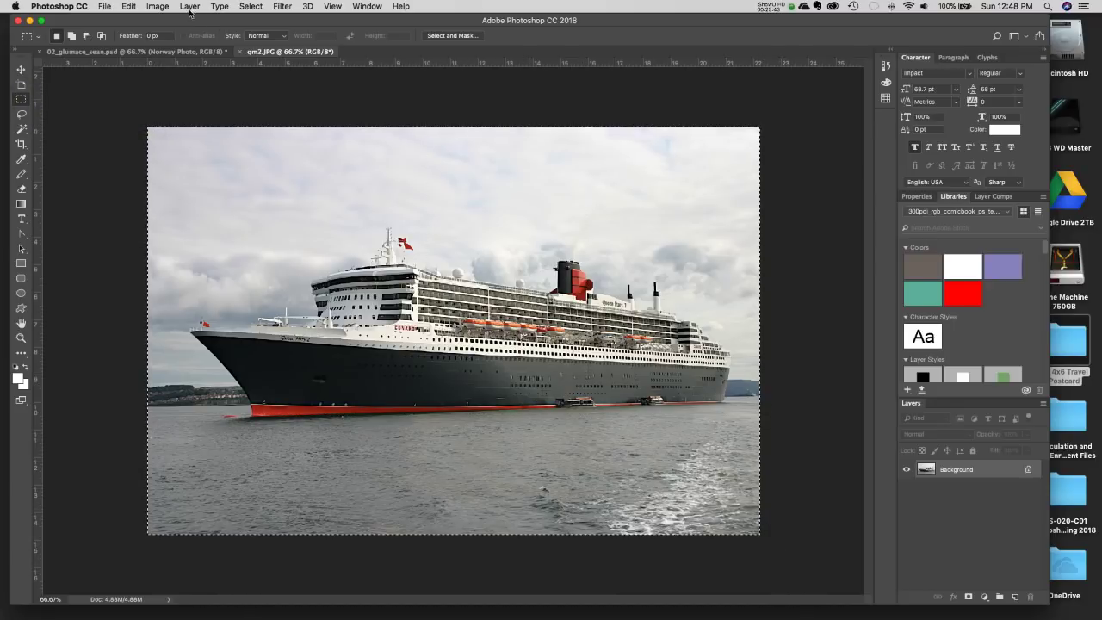
left_click(248, 8)
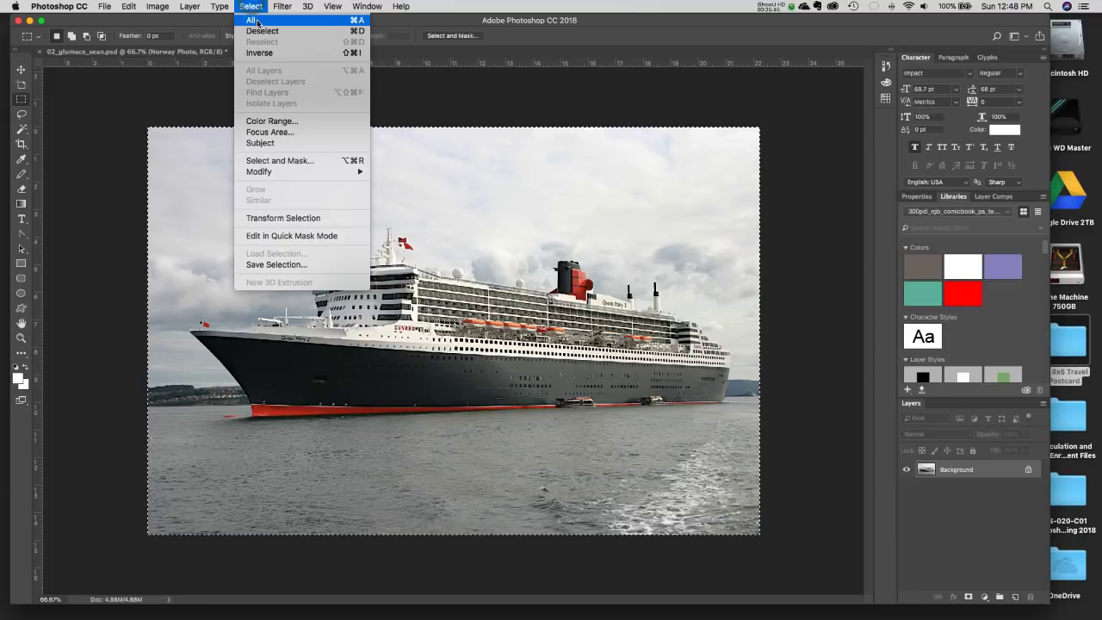
left_click(256, 21)
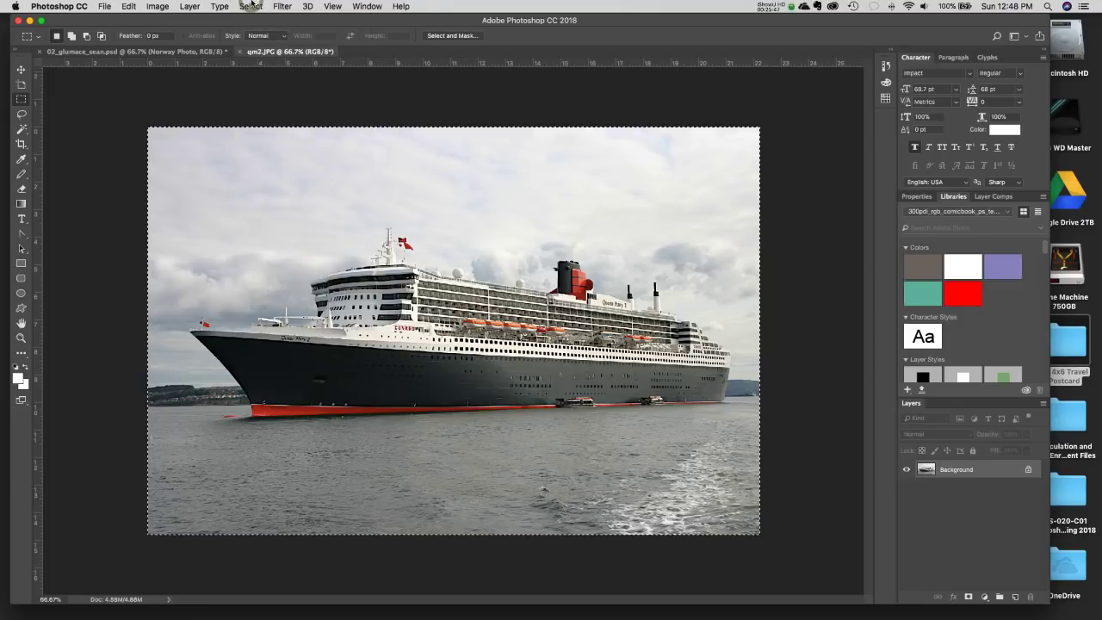
left_click(129, 6)
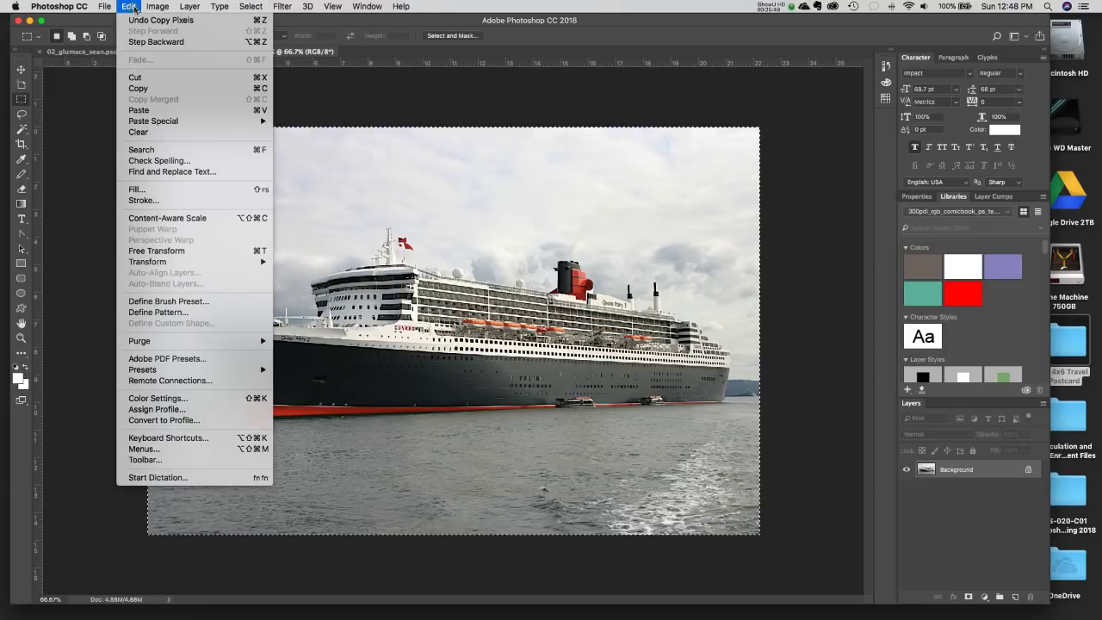
left_click(138, 87)
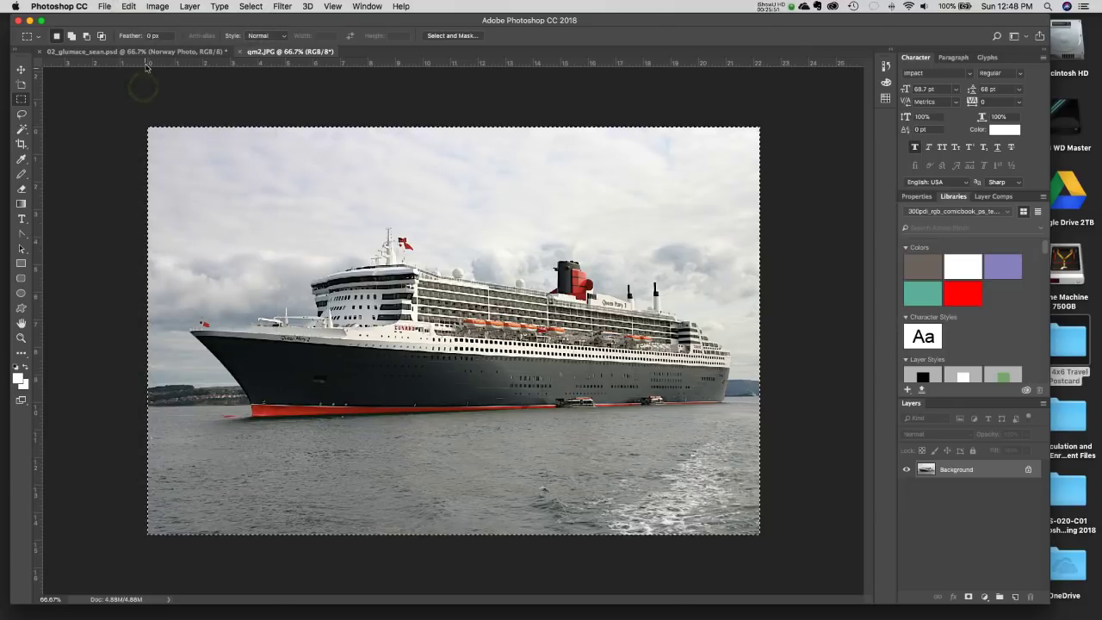
Try pasting the copied ship image into the postcard document, and undo the paste.
left_click(148, 52)
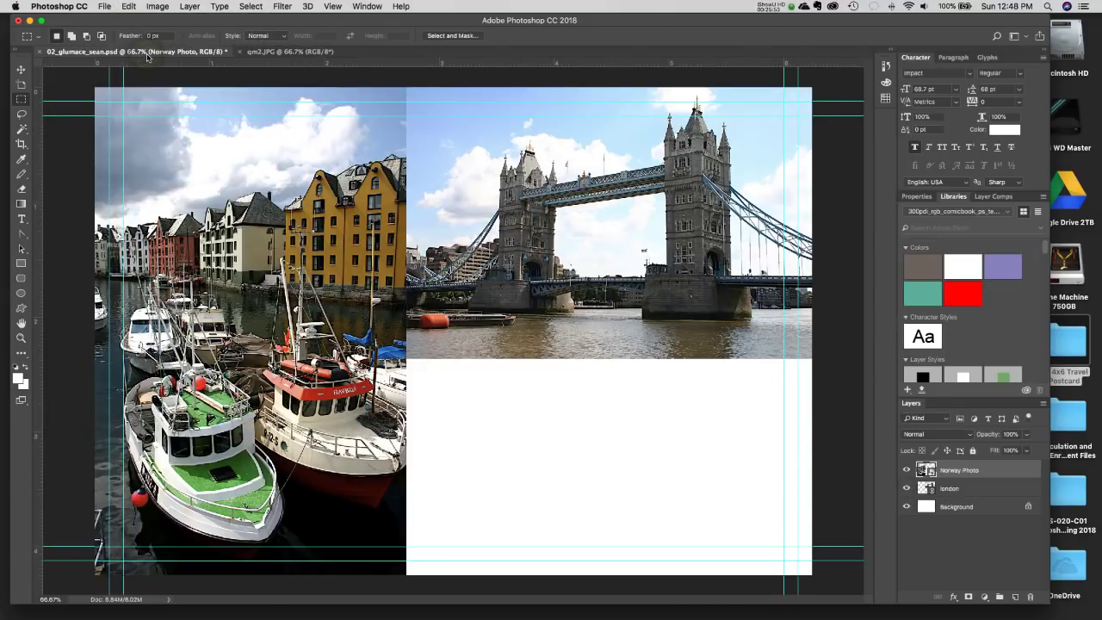
left_click(128, 6)
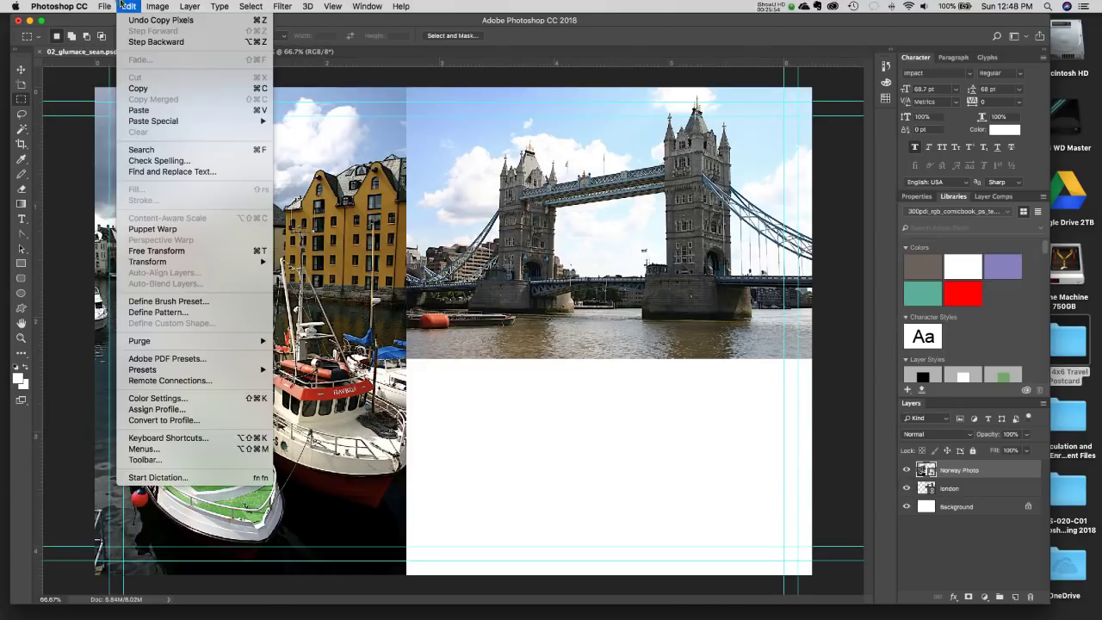
left_click(149, 111)
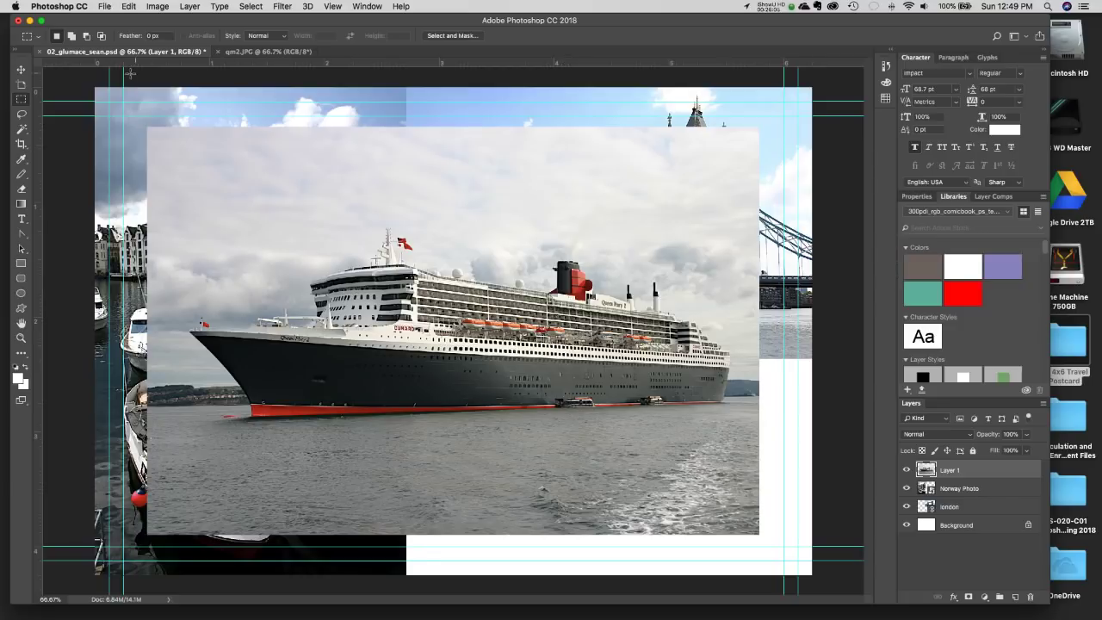
left_click(21, 69)
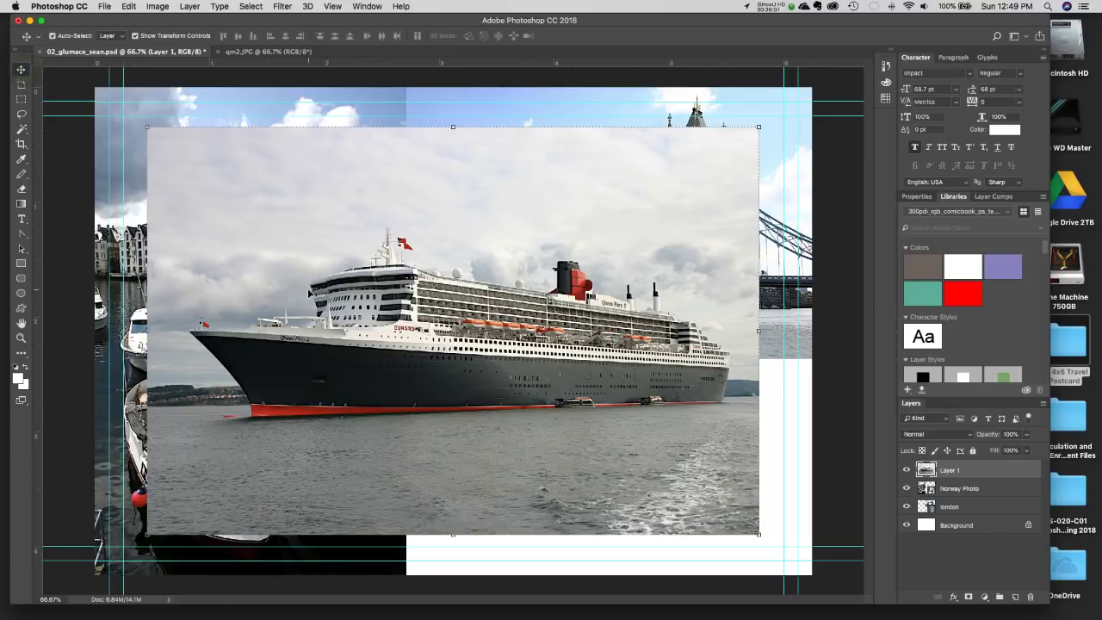
key("super+z")
Return to qm2.JPG and clear the selection around the ship image.
left_click(284, 52)
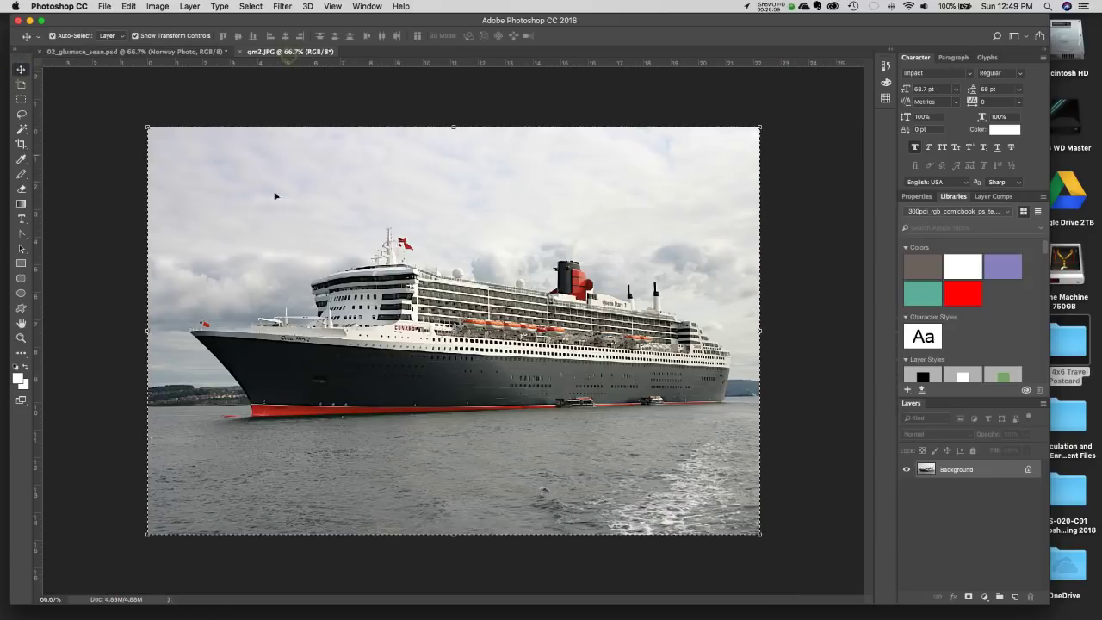
left_click(20, 99)
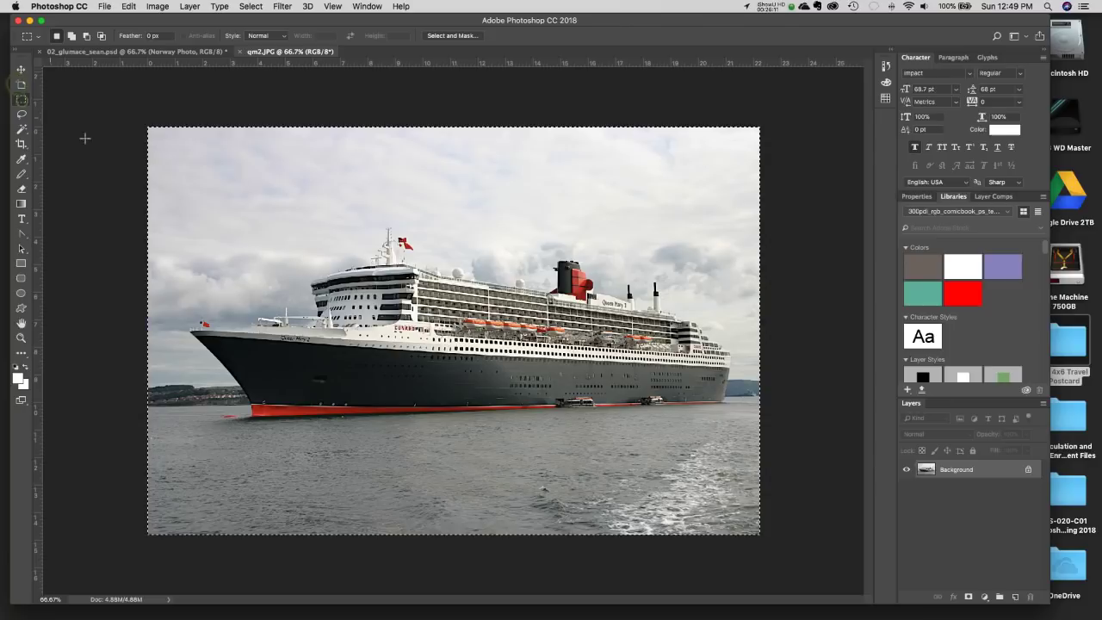
left_click(450, 125)
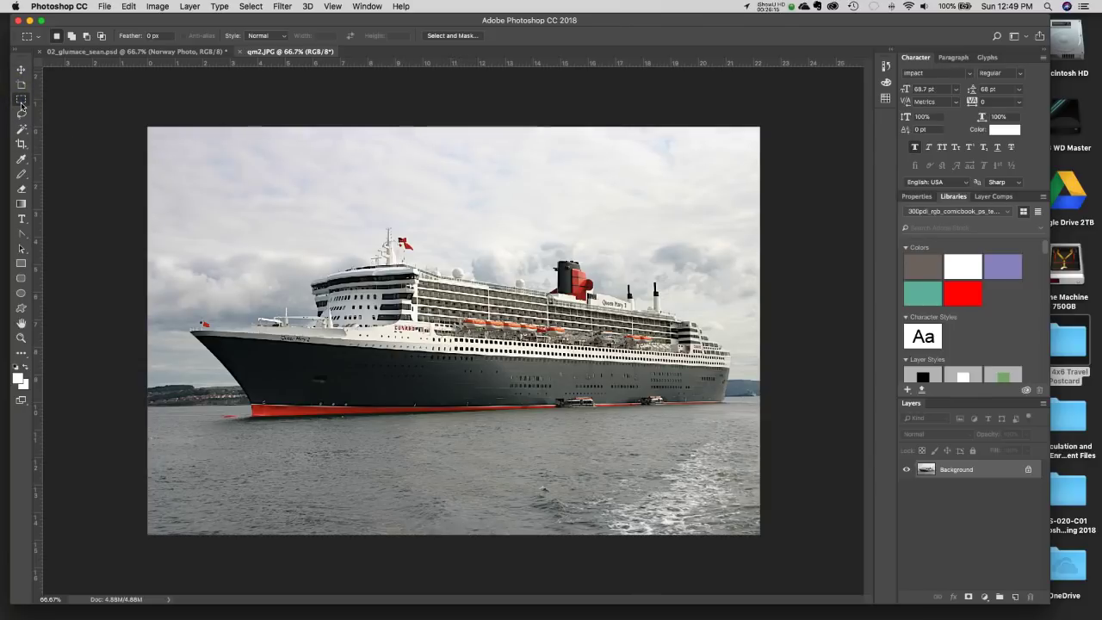
left_click(386, 107)
left_click(441, 210)
left_click(664, 299)
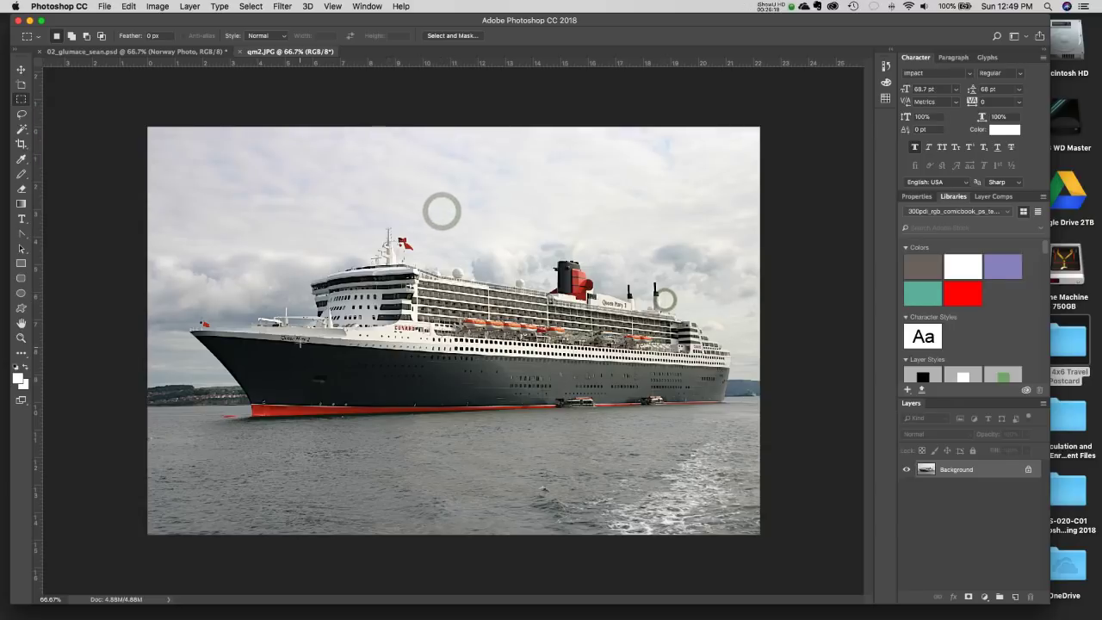
left_click(247, 7)
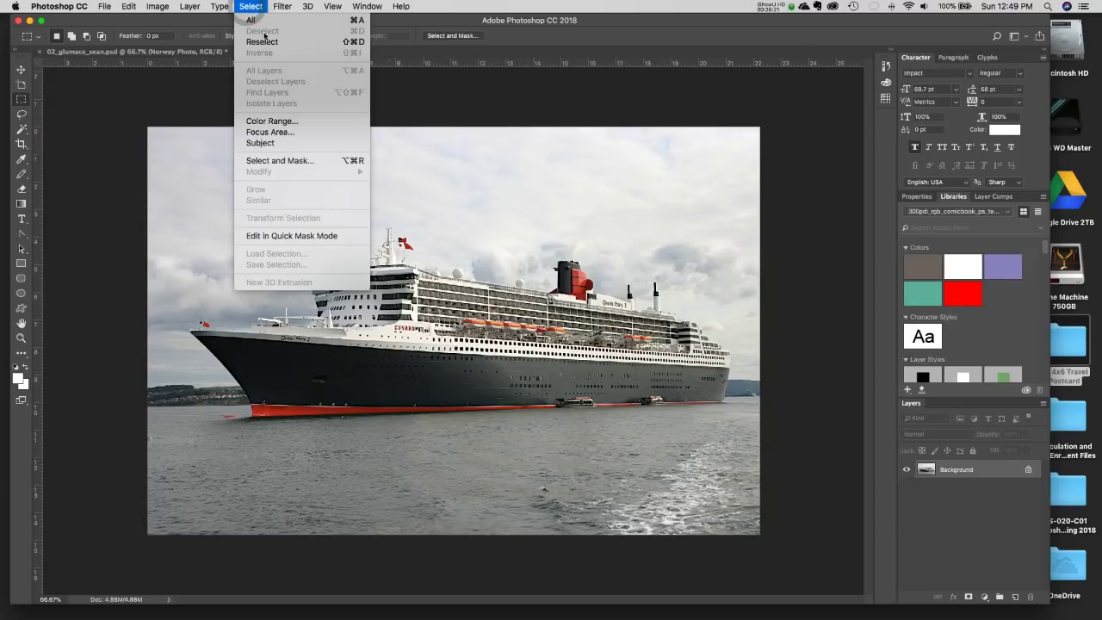
left_click(195, 100)
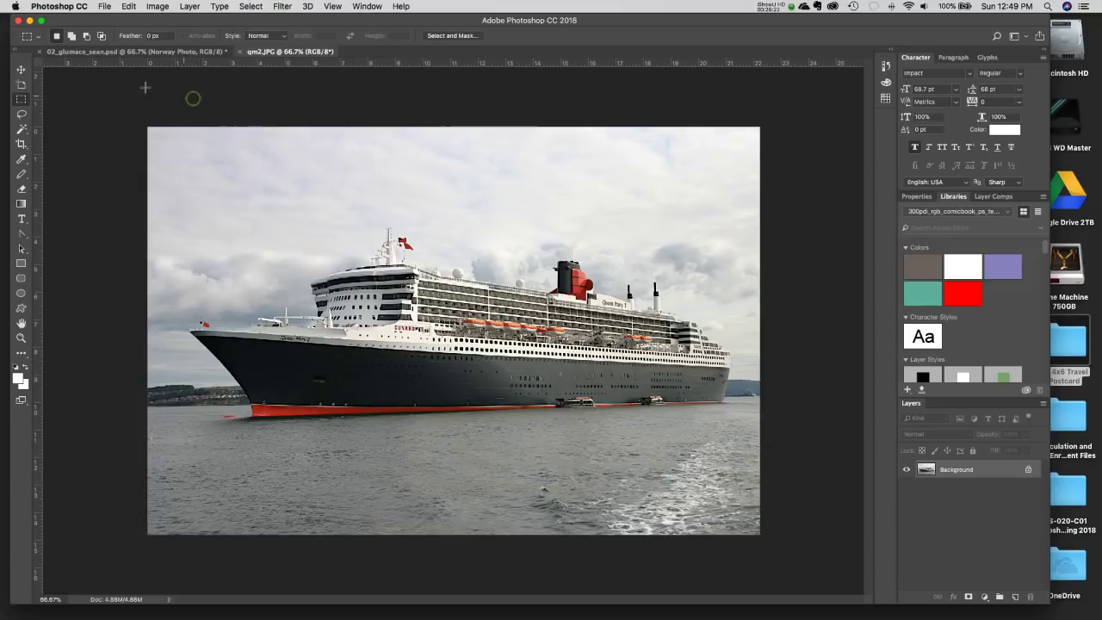
Copy qm2.JPG's Background layer into the postcard with the Move tool and rename the new layer QM2 Photo.
left_click(22, 70)
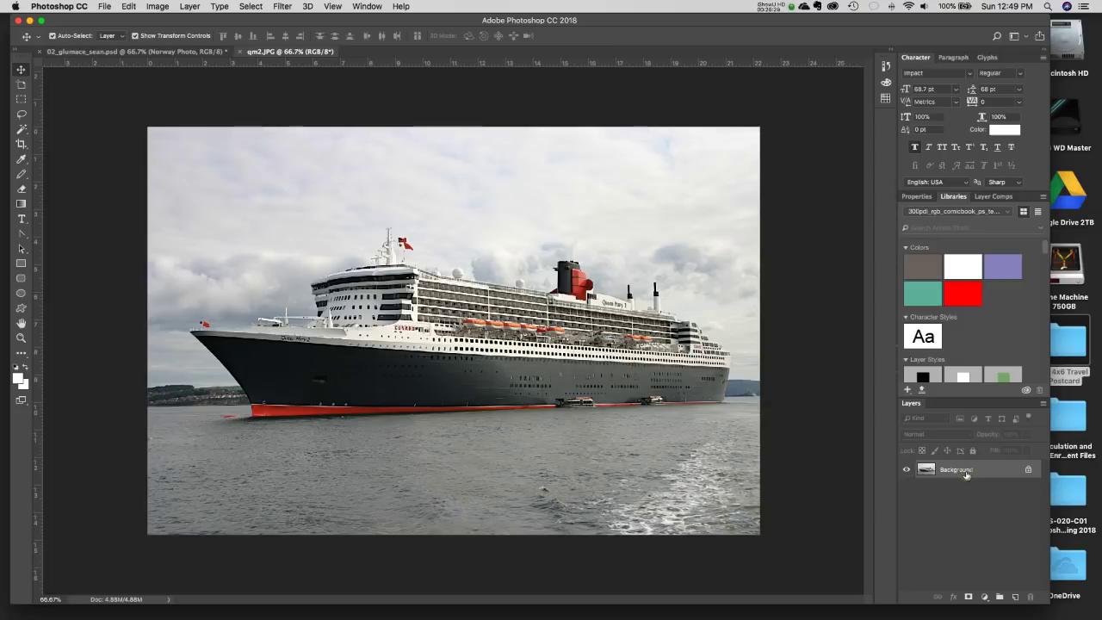
left_click_drag(966, 473, 555, 406)
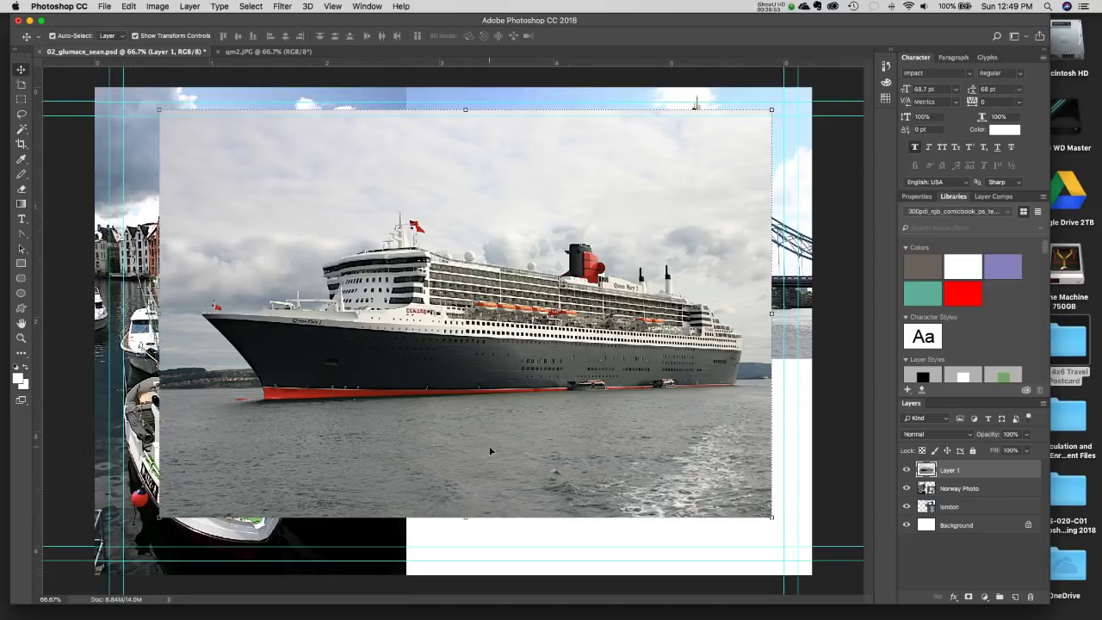
double_click(948, 470)
type("QM2 Photo")
left_click(1004, 470)
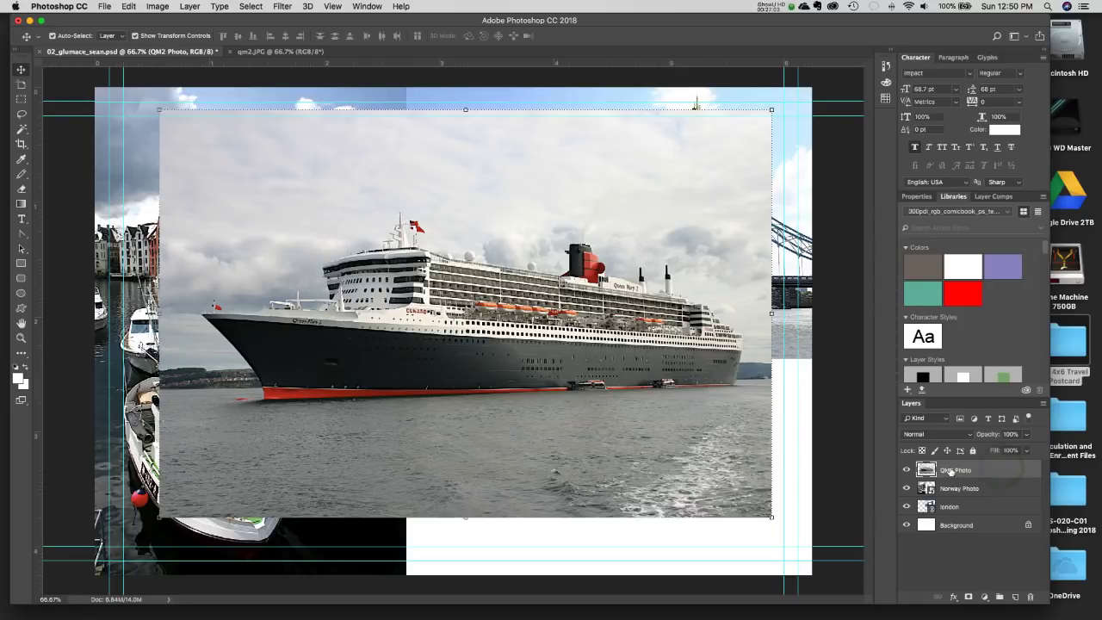
Move the QM2 Photo layer directly below the london layer, and rename the london layer London Photo.
left_click_drag(950, 470, 955, 514)
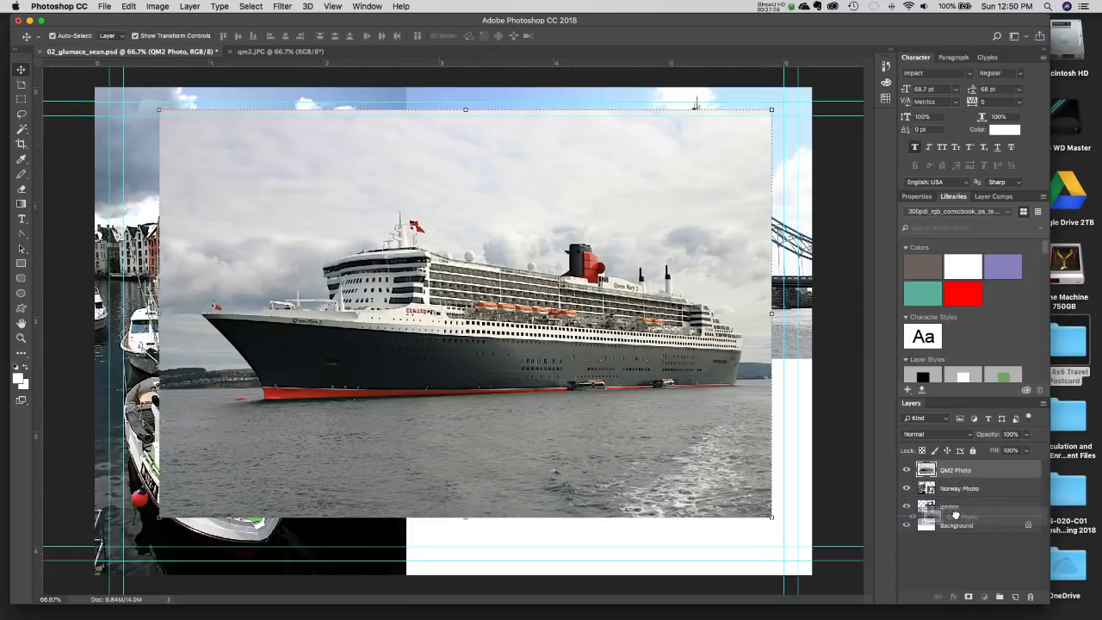
left_click_drag(955, 514, 957, 516)
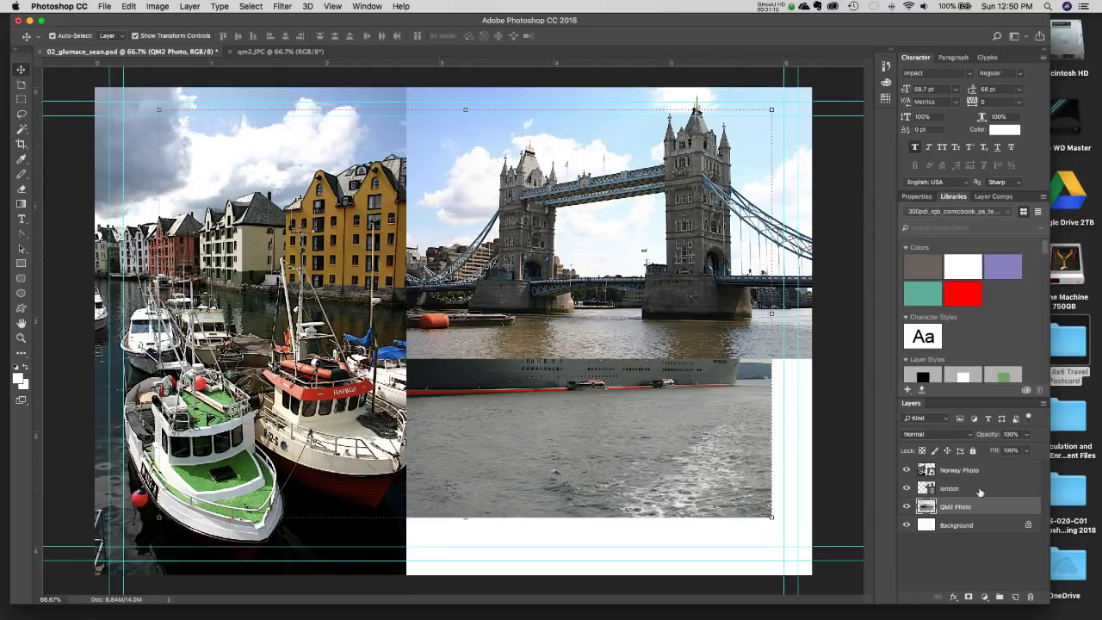
double_click(952, 488)
type("Lon")
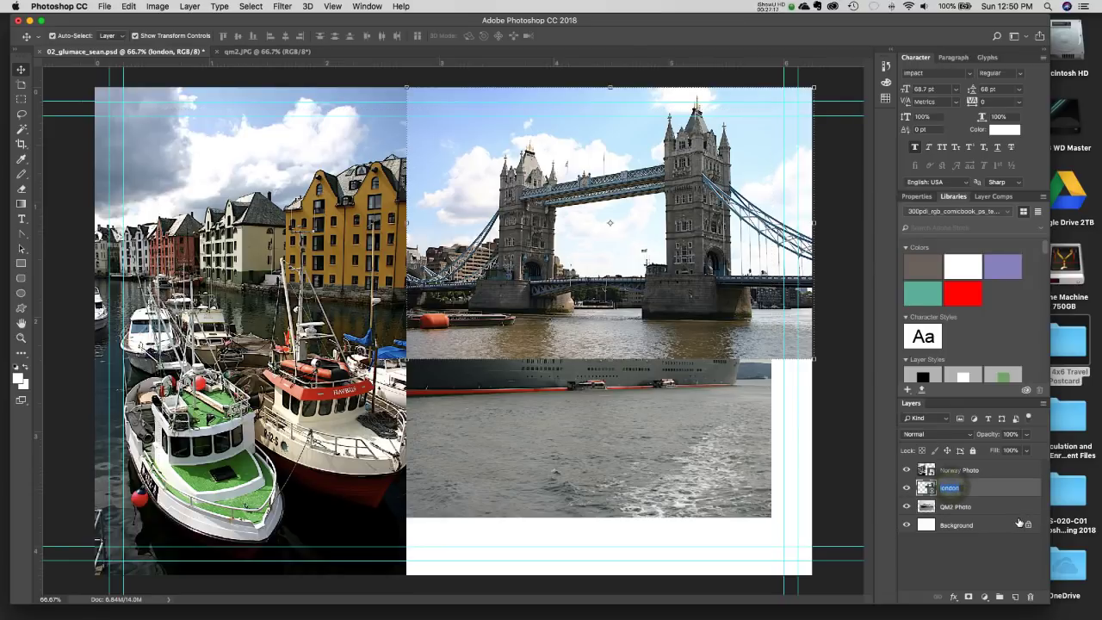
type("don Ph")
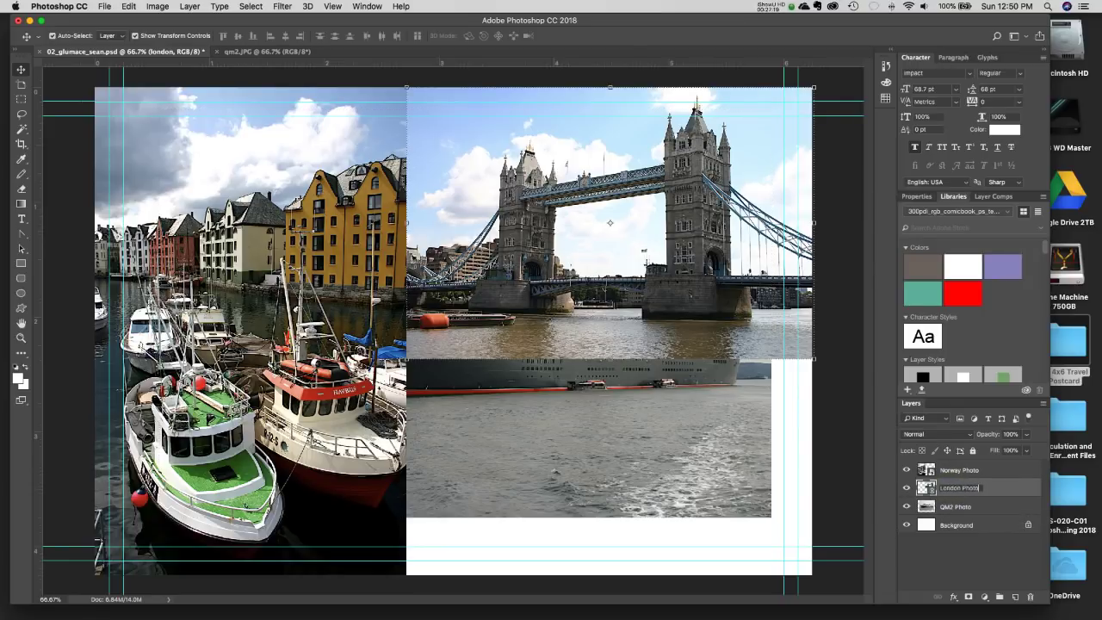
type("oto")
key("Return")
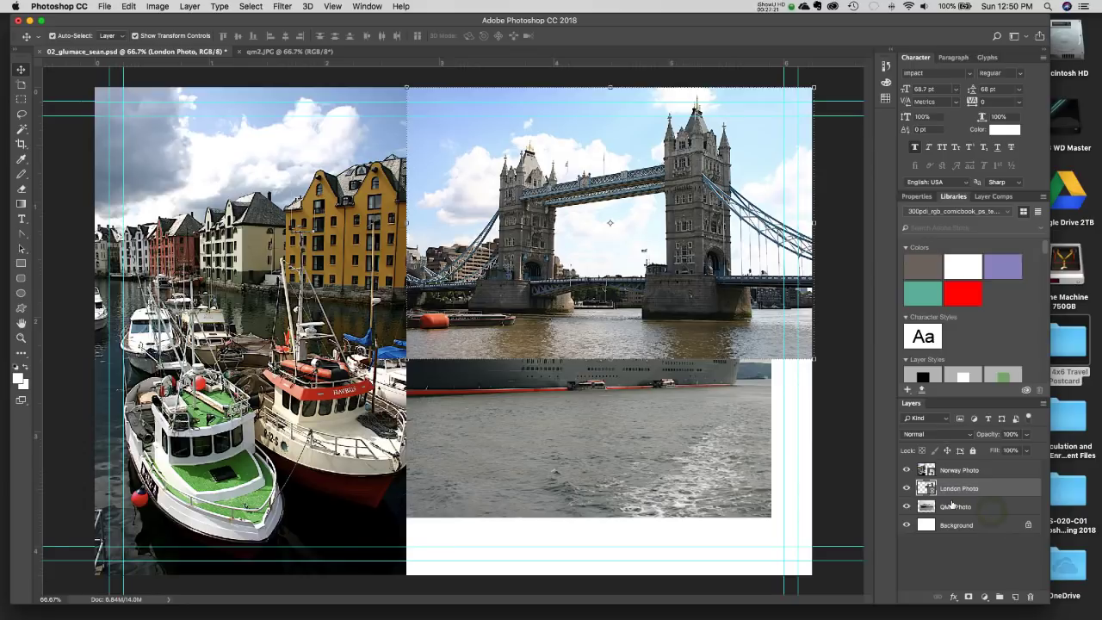
Scale the QM2 Photo layer proportionally to about 67% and fit it into the empty area below the London photo.
left_click(953, 506)
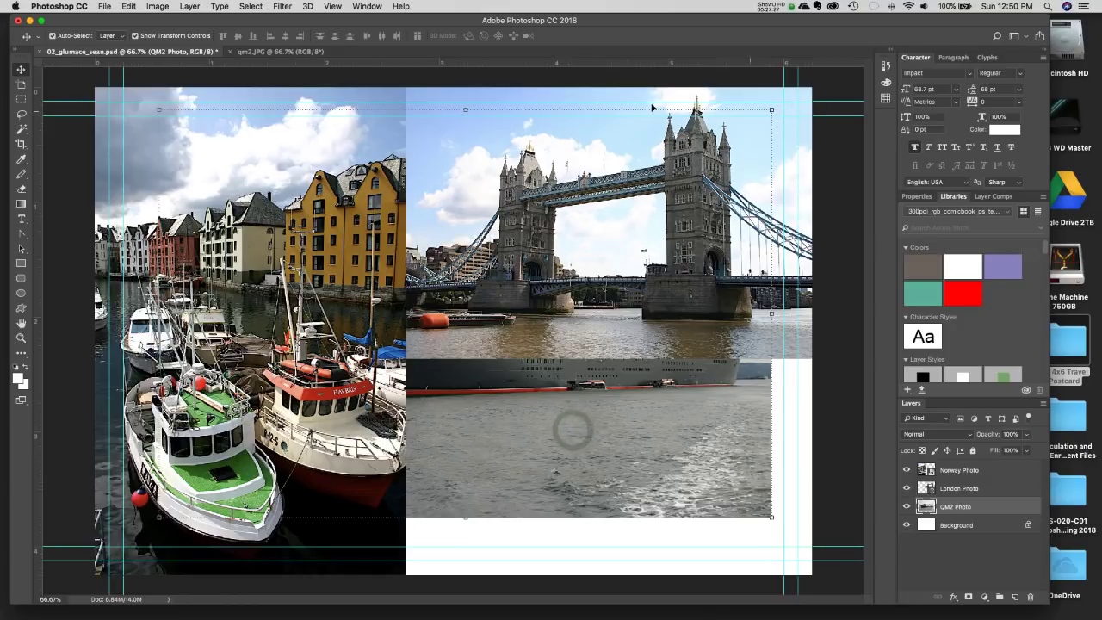
left_click_drag(160, 110, 465, 360)
left_click_drag(525, 392, 466, 409)
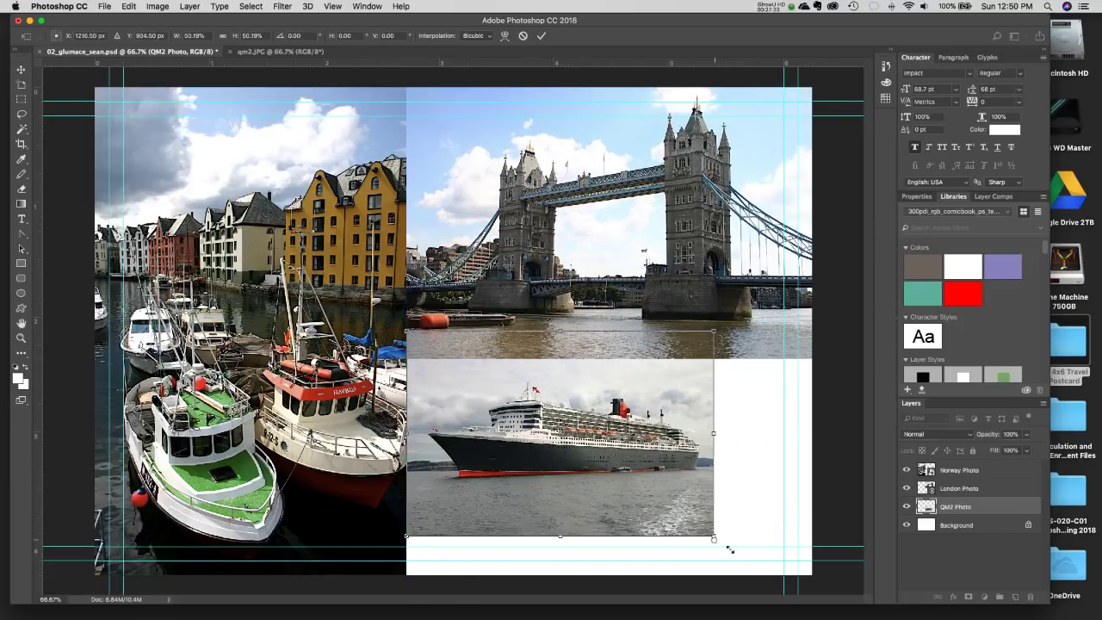
left_click_drag(714, 536, 816, 597)
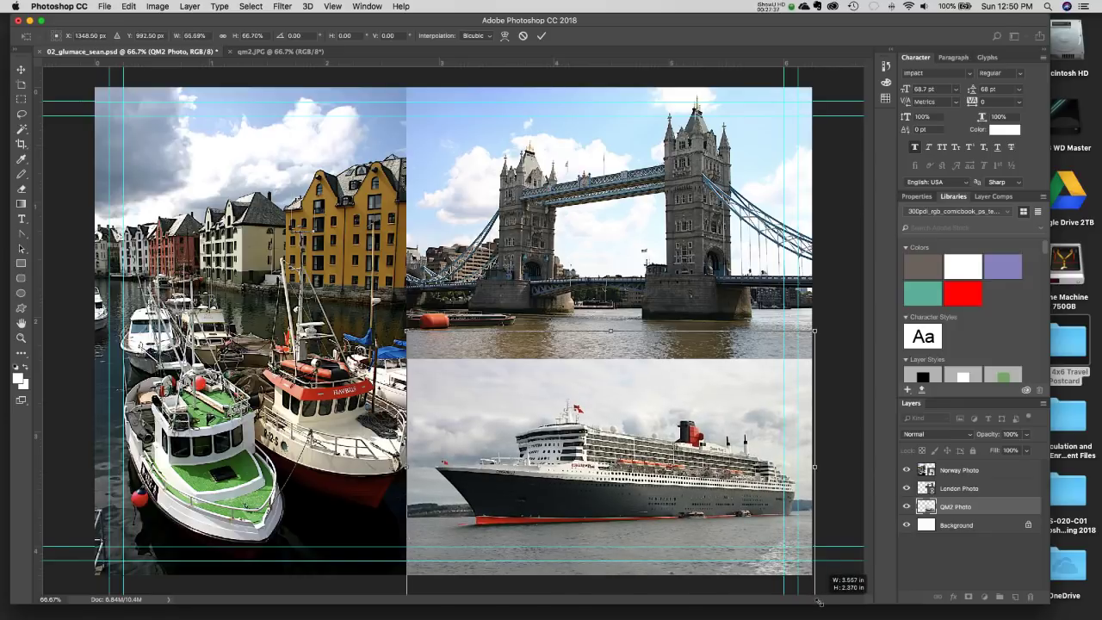
left_click_drag(604, 439, 609, 424)
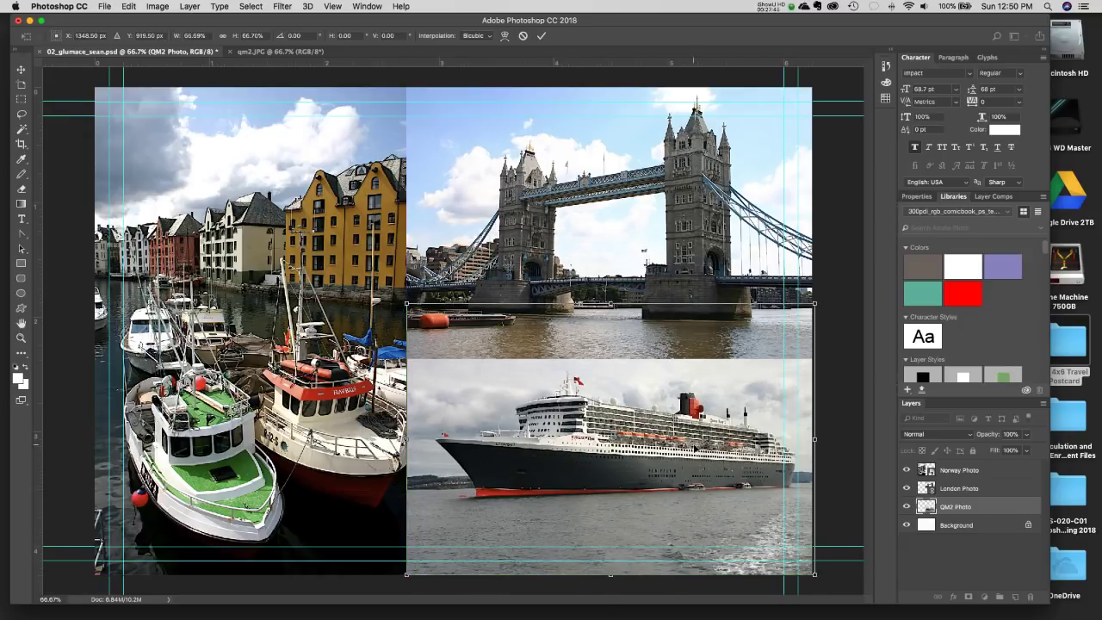
key("Return")
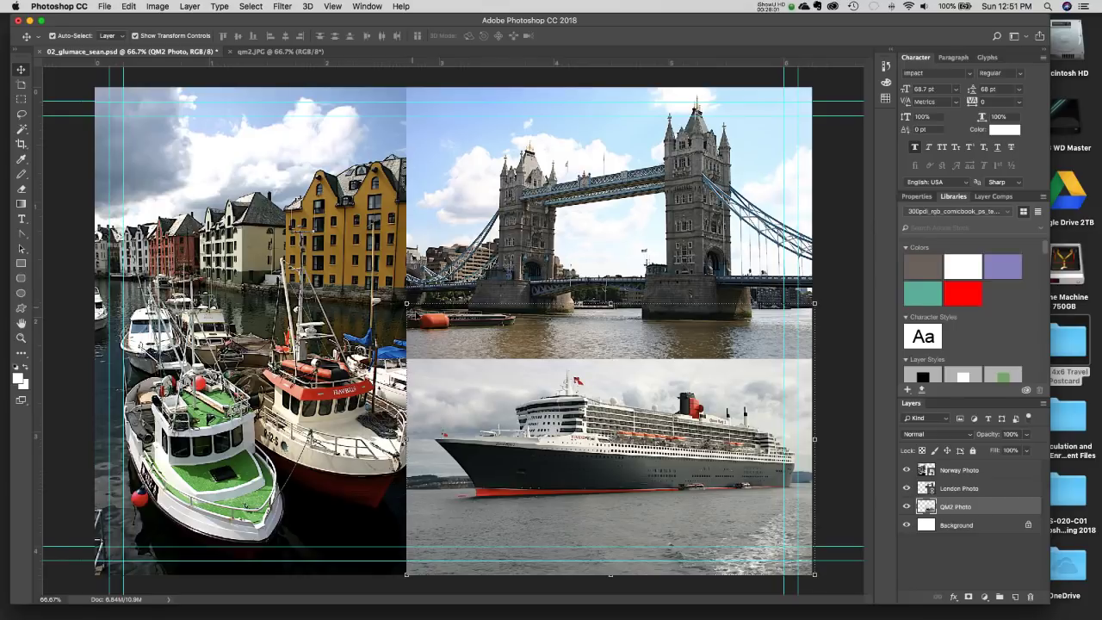
Shrink the QM2 Photo to a thumbnail in the canvas's lower-right corner, then enlarge it about 793% to fill the area again.
left_click_drag(409, 307, 774, 551)
key("Return")
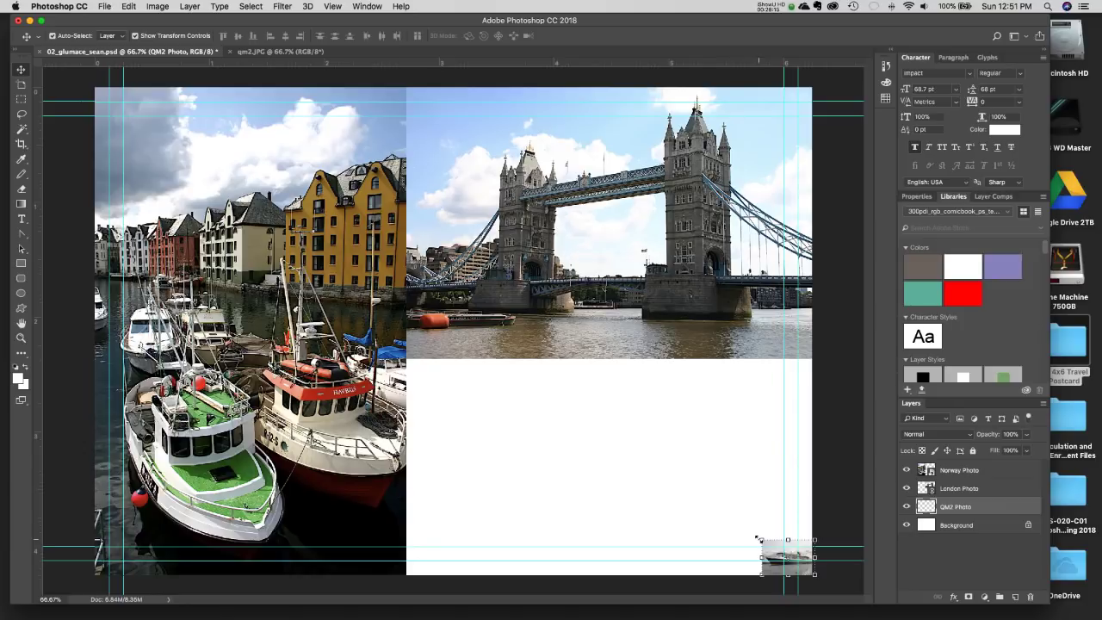
left_click_drag(758, 538, 397, 296)
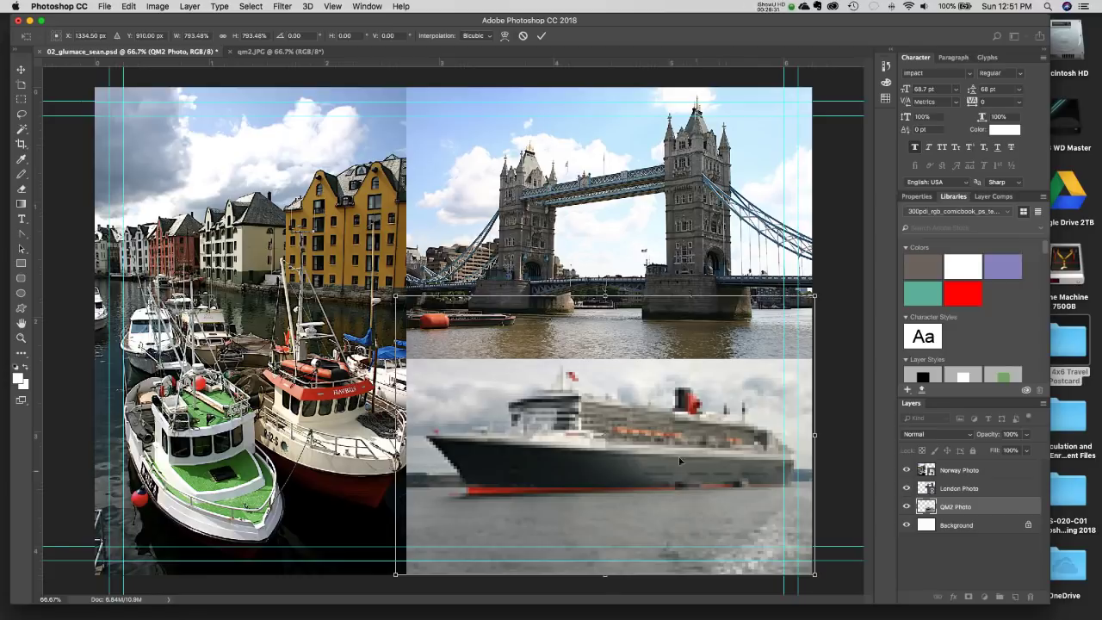
key("Return")
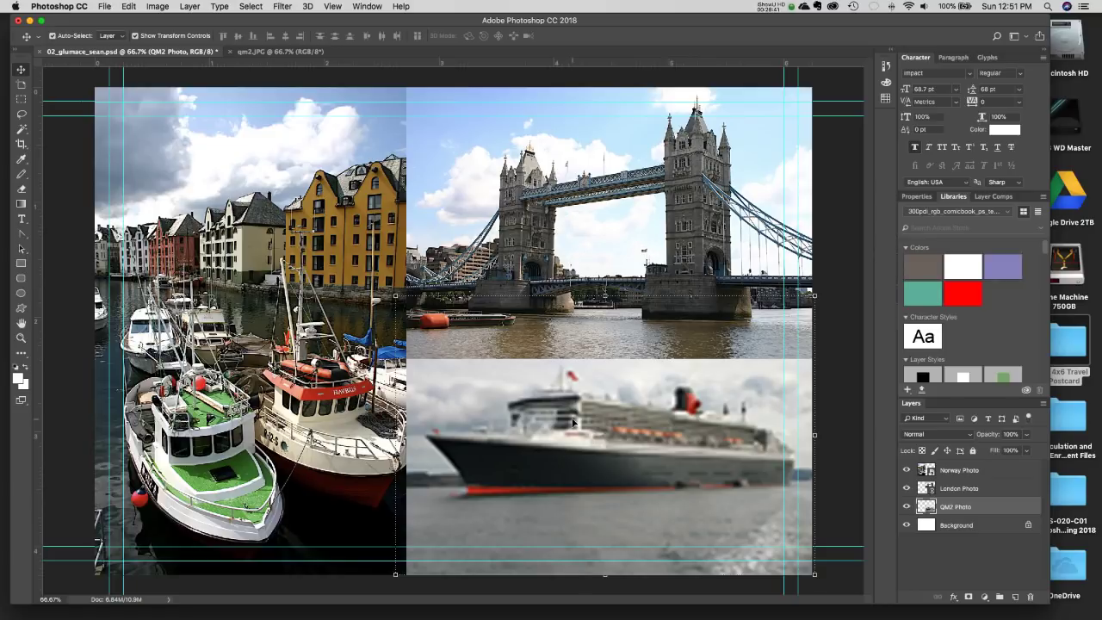
Shrink the Norway Photo layer proportionally to a small thumbnail in the canvas's upper-left corner.
left_click(332, 386)
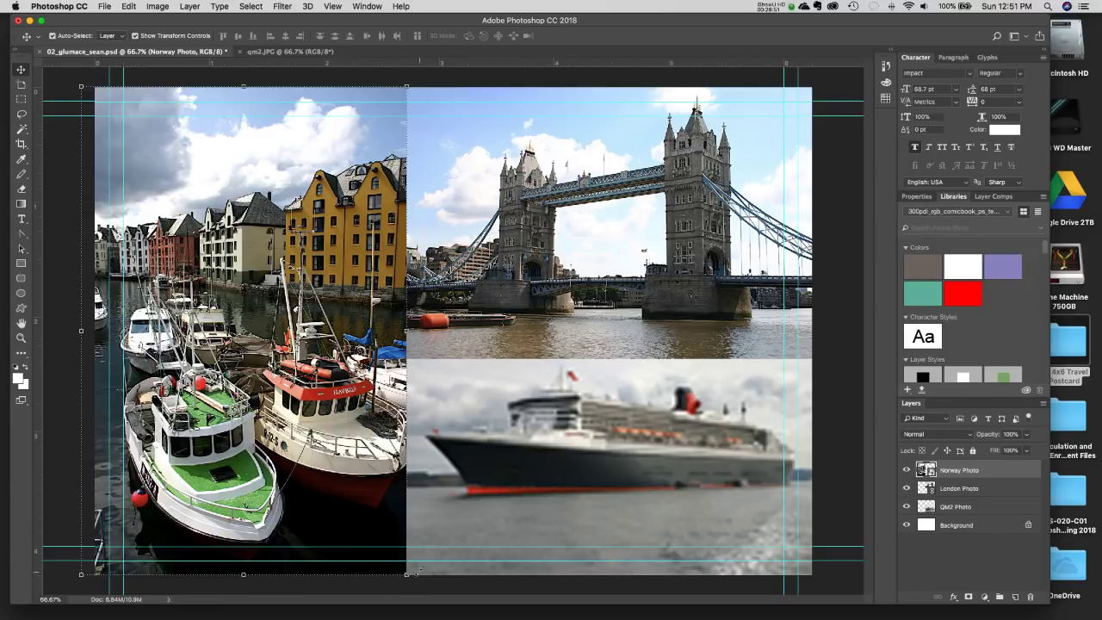
left_click_drag(409, 575, 143, 180)
key("Return")
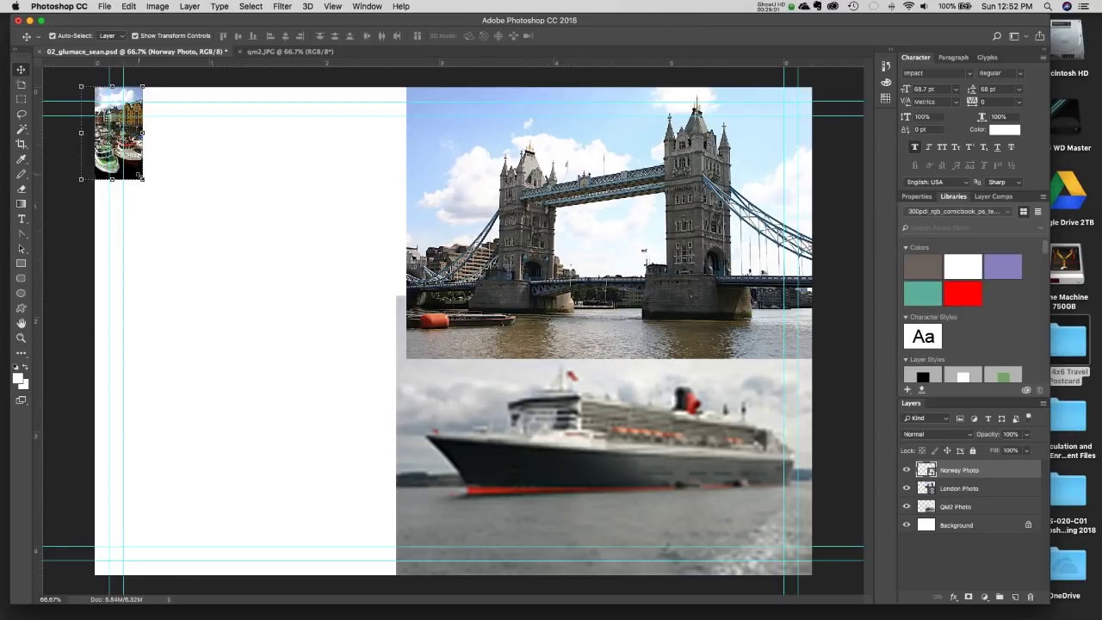
Enlarge the Norway Photo layer proportionally from its thumbnail size until it spans the canvas's full height beside the London photo.
key("ctrl+t")
left_click_drag(143, 180, 409, 578)
key("Return")
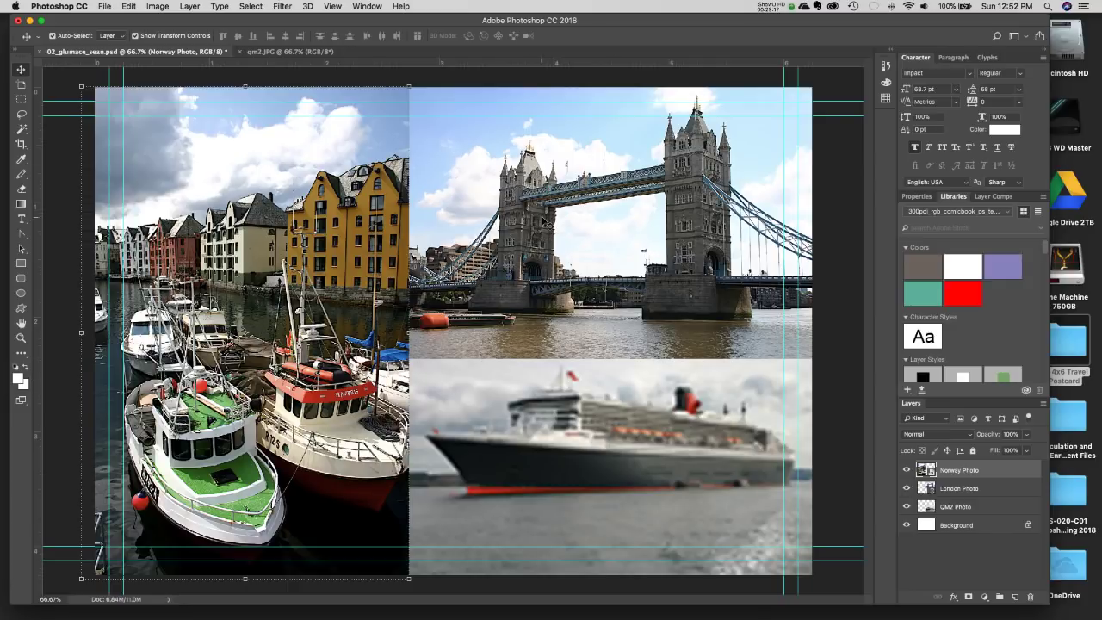
Enlarge the QM2 Photo layer proportionally from its upper-left corner, beyond the area below the London photo.
left_click(546, 222)
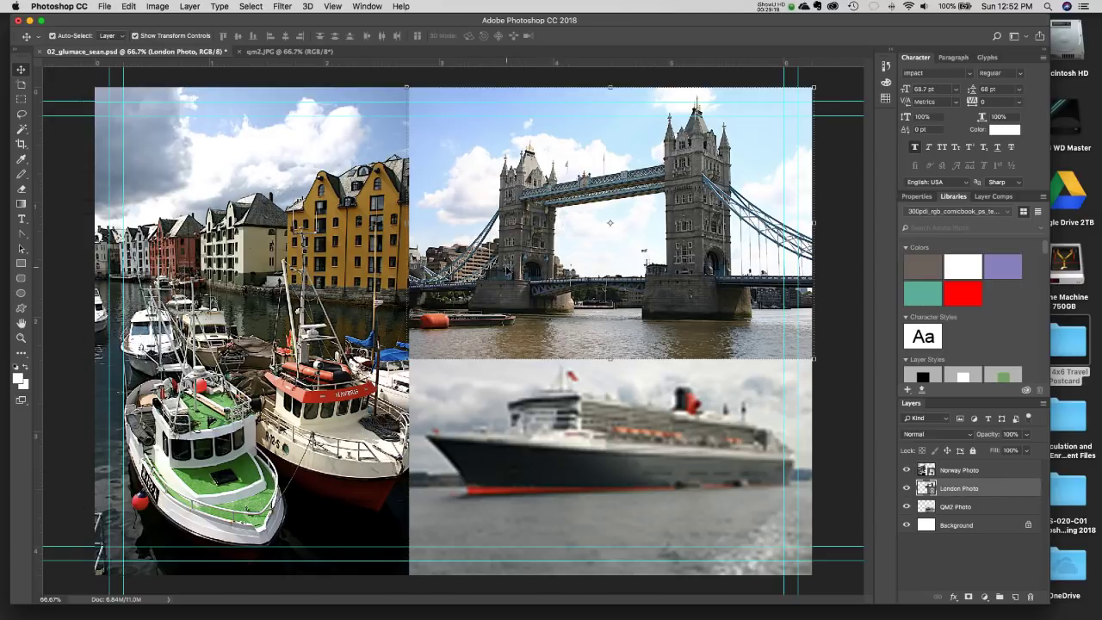
left_click(515, 498)
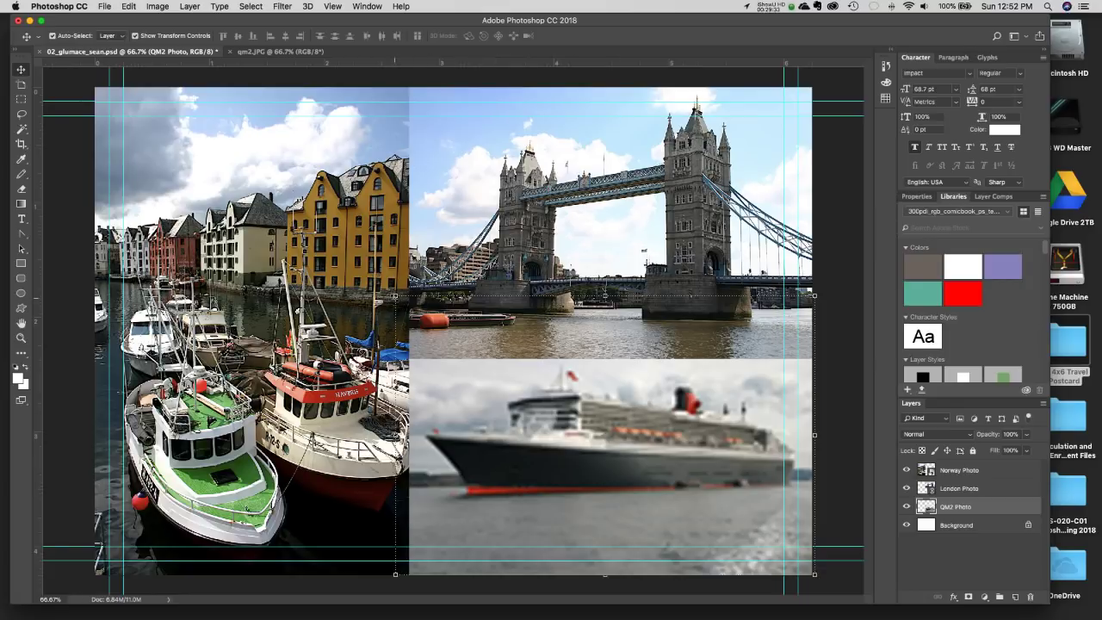
left_click_drag(395, 295, 283, 219)
double_click(620, 412)
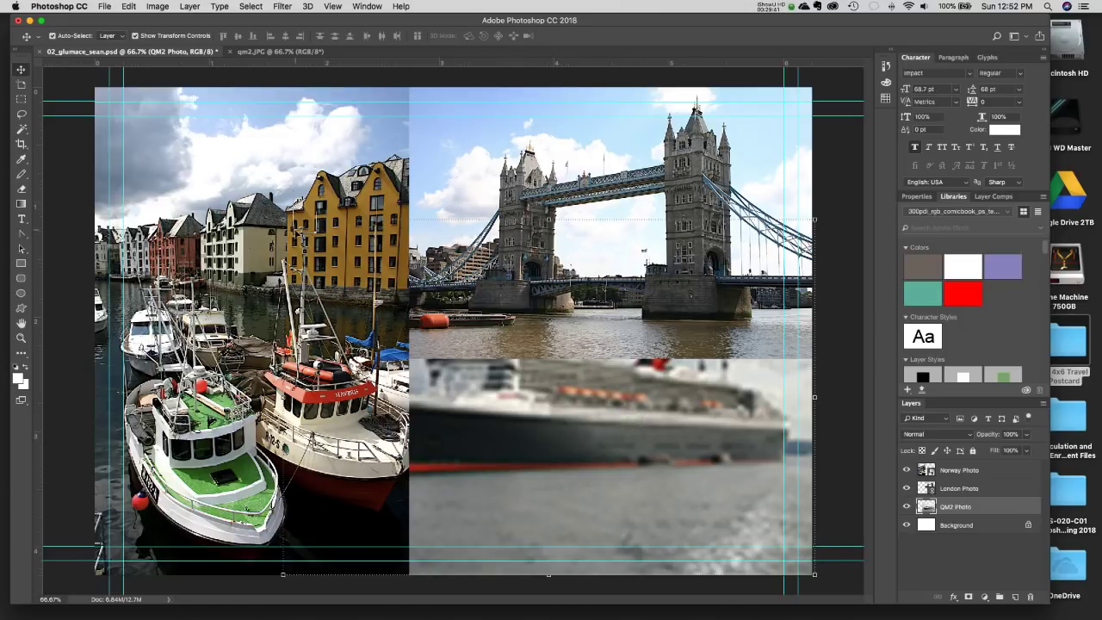
Enlarge the Norway Photo layer proportionally to about 23.5% so it overlaps the London and QM2 photos.
left_click(294, 229)
key("ctrl+t")
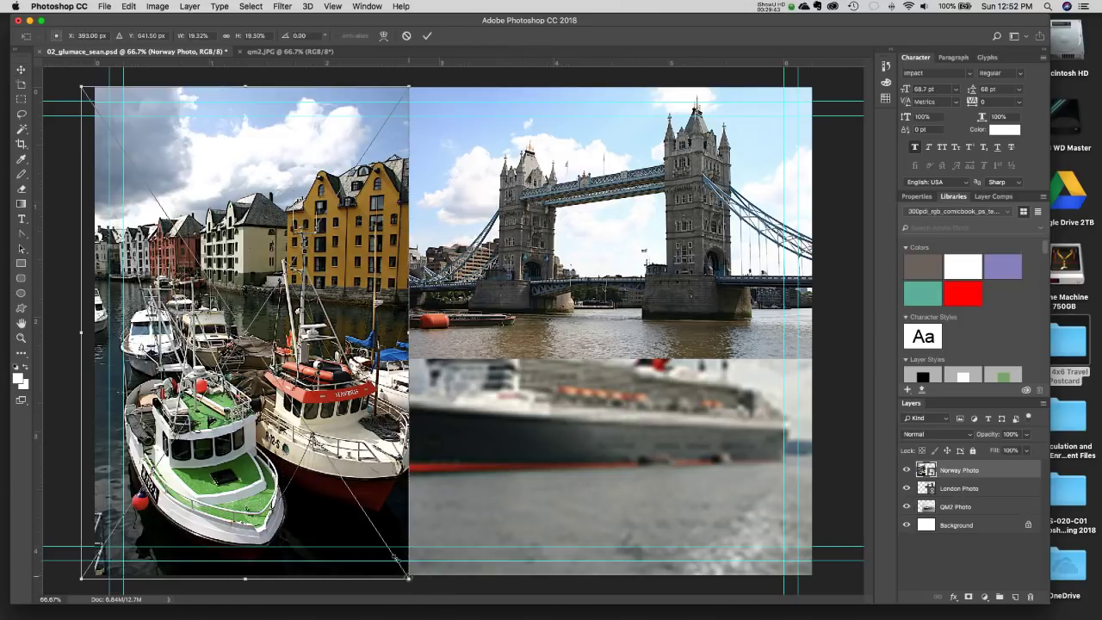
left_click_drag(404, 575, 480, 594)
double_click(166, 185)
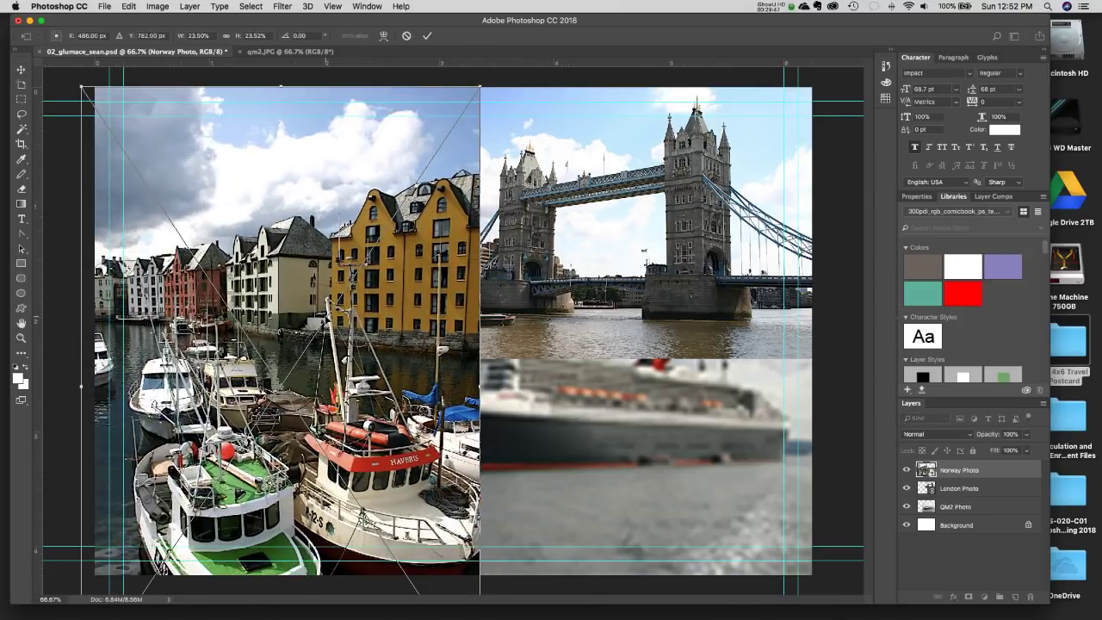
double_click(325, 316)
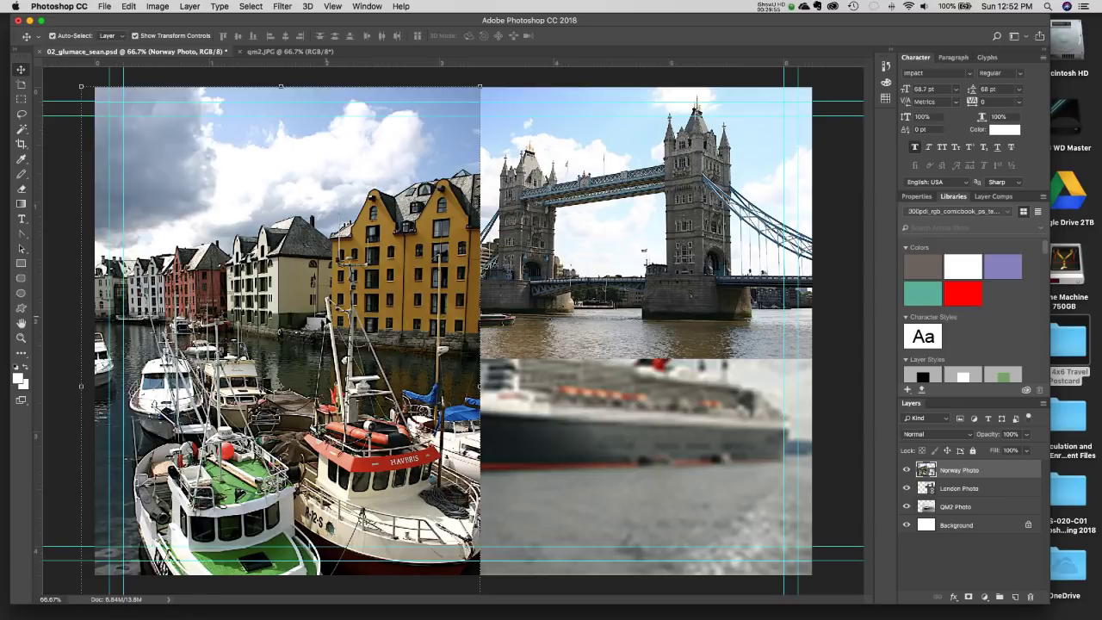
Show the document's History, lengthen its list, and go back to the earliest recorded states.
left_click(370, 6)
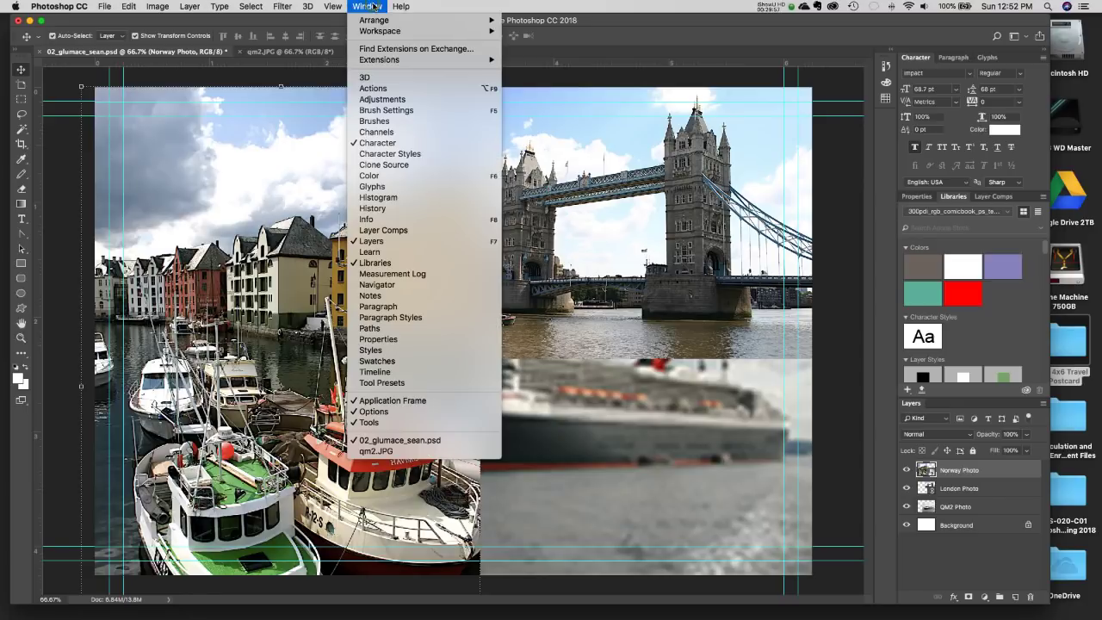
left_click(390, 209)
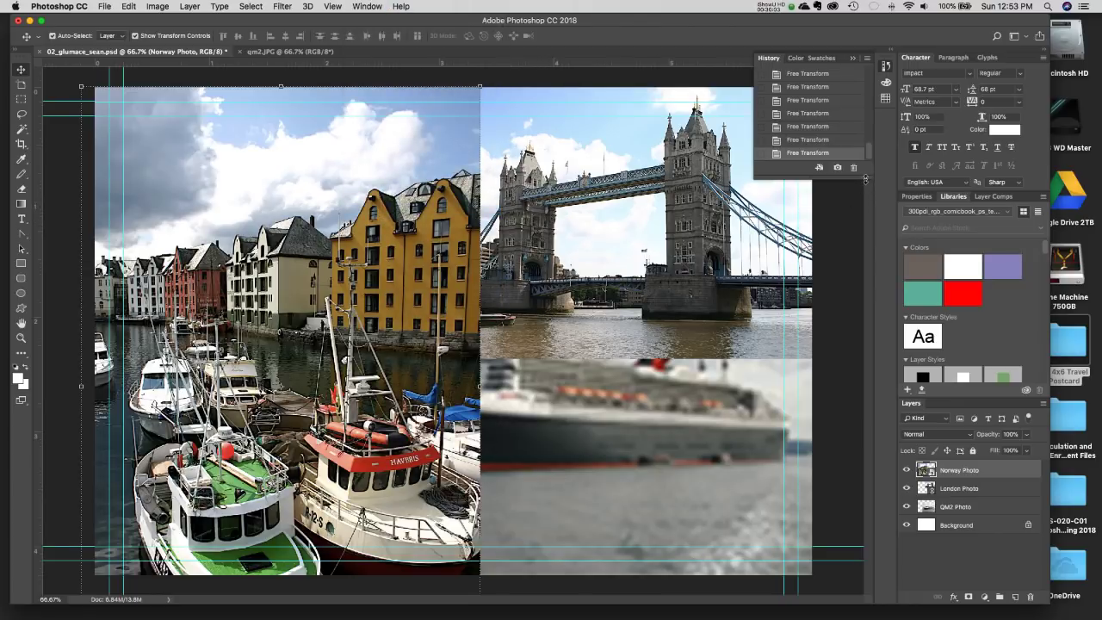
left_click_drag(865, 178, 878, 348)
left_click_drag(870, 297, 862, 127)
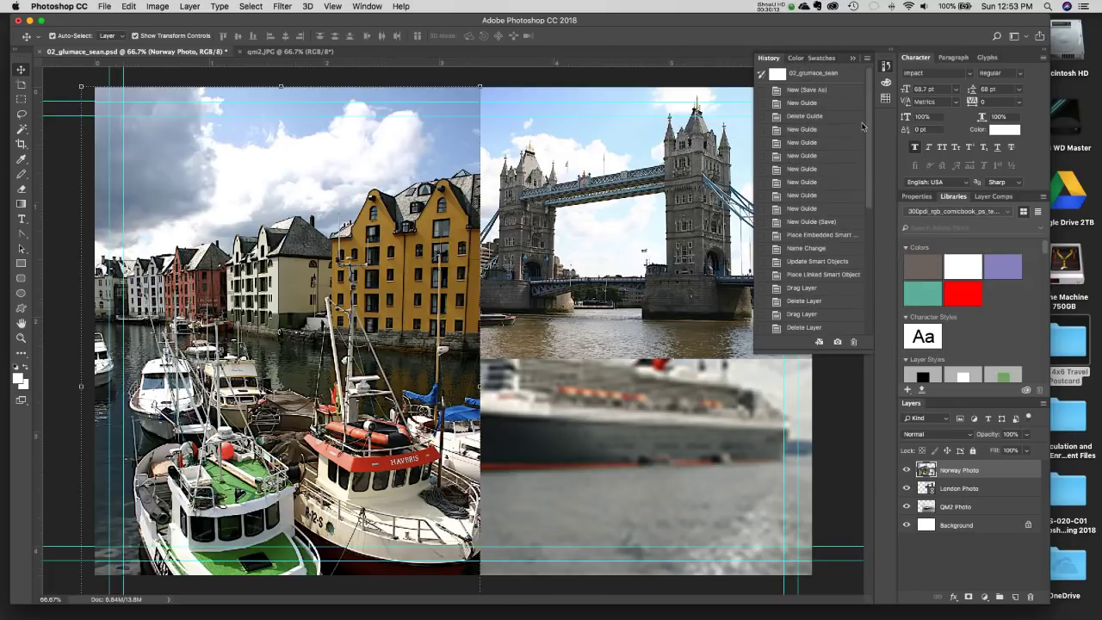
Step through the early history states, from New (Save As) through the guides and placed photos to the first dragged and deleted ship layers.
left_click(822, 90)
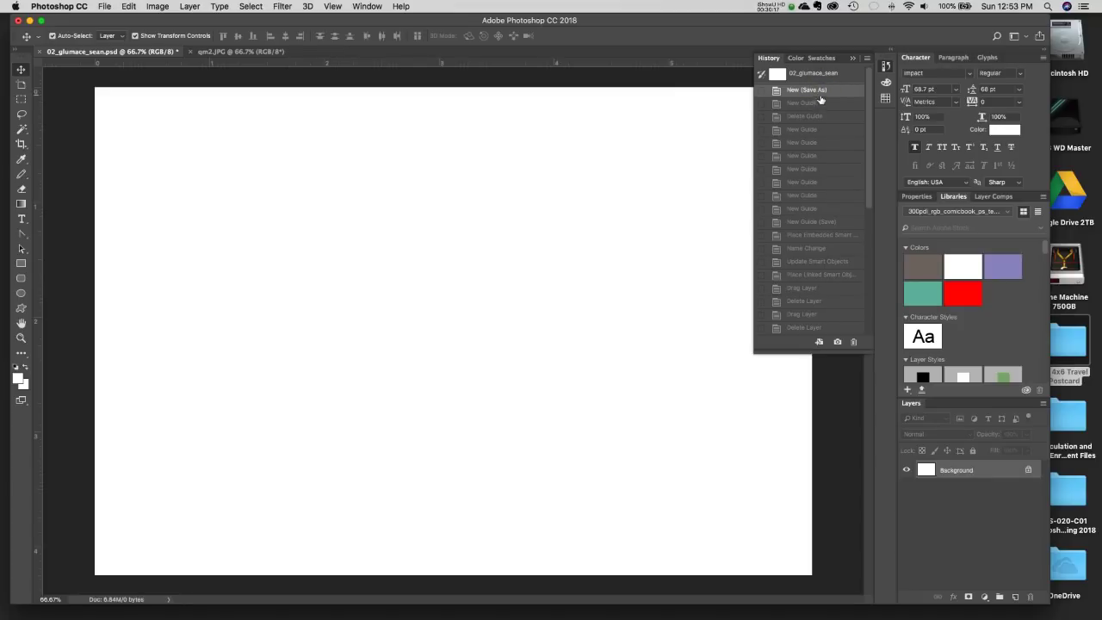
left_click(822, 104)
left_click(819, 115)
left_click(817, 129)
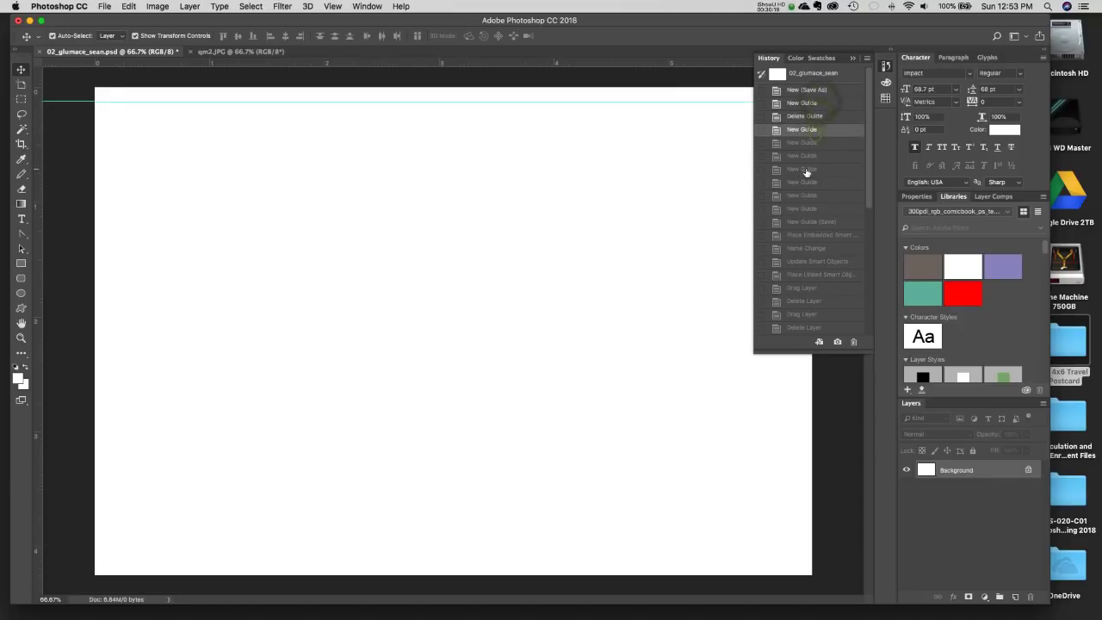
left_click(801, 169)
left_click(805, 248)
left_click(809, 274)
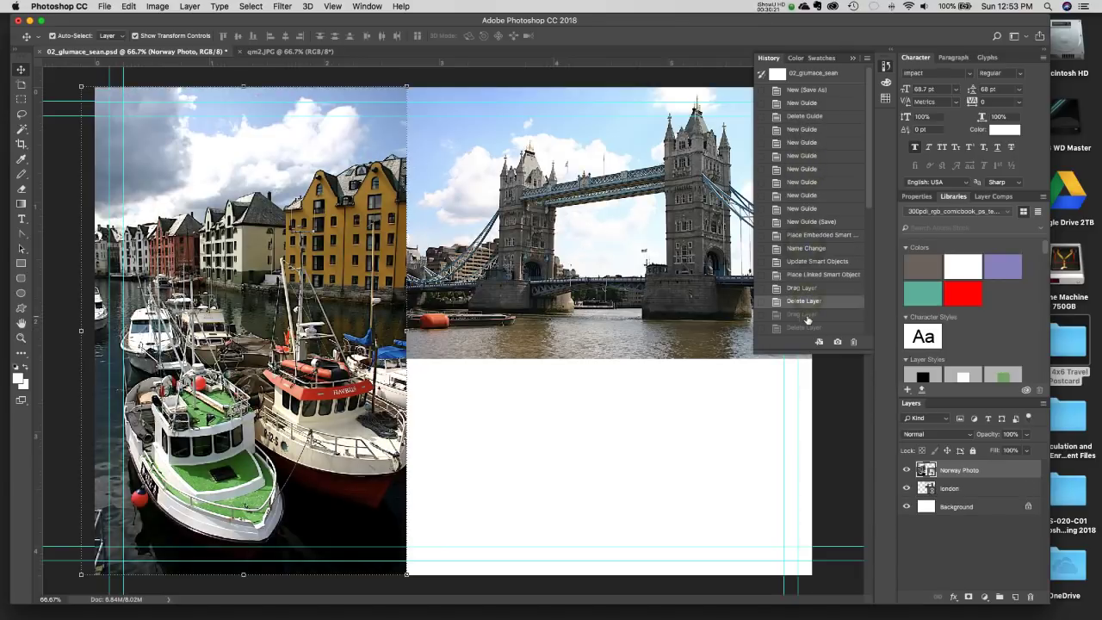
left_click(803, 314)
scroll(860, 221, "down", 2)
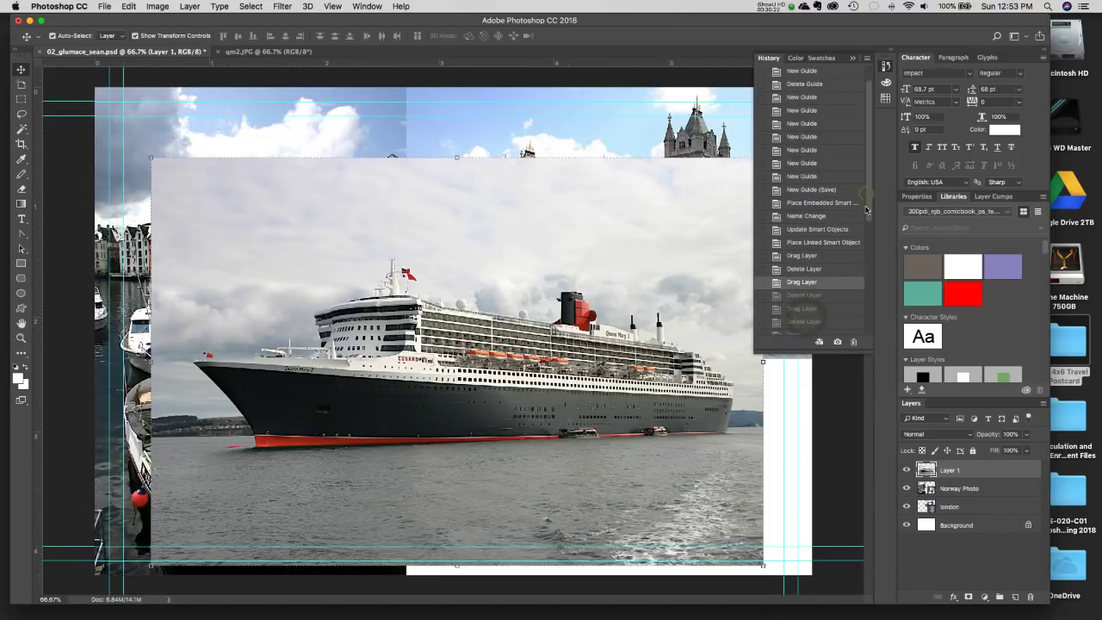
left_click(814, 296)
Continue through the history states from the third Drag Layer past Paste and Move to Layer Order.
left_click(770, 7)
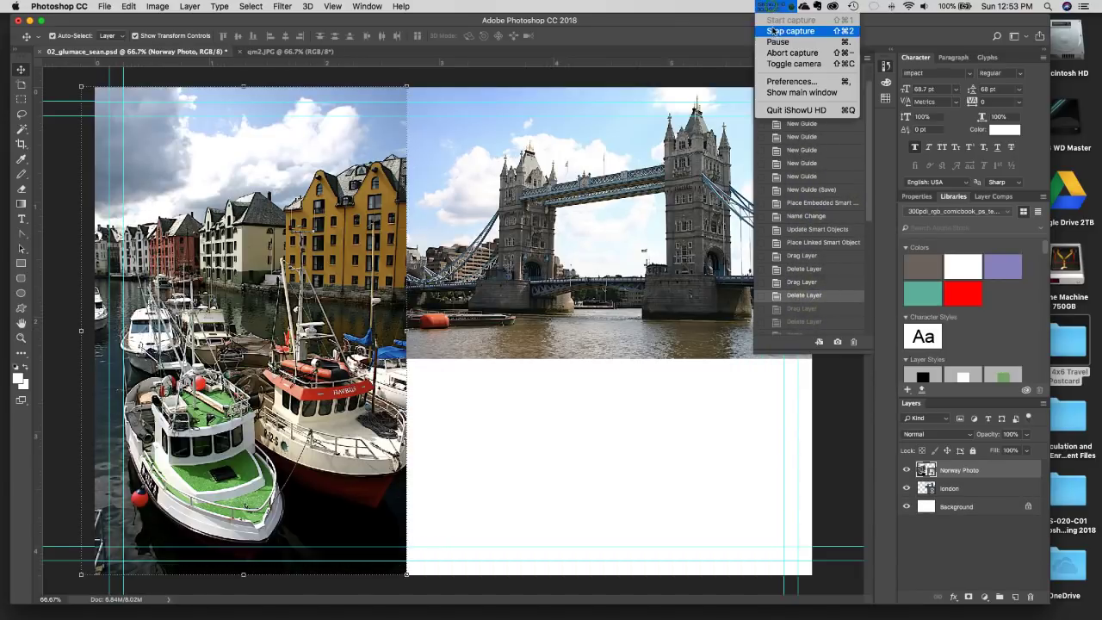
left_click(777, 42)
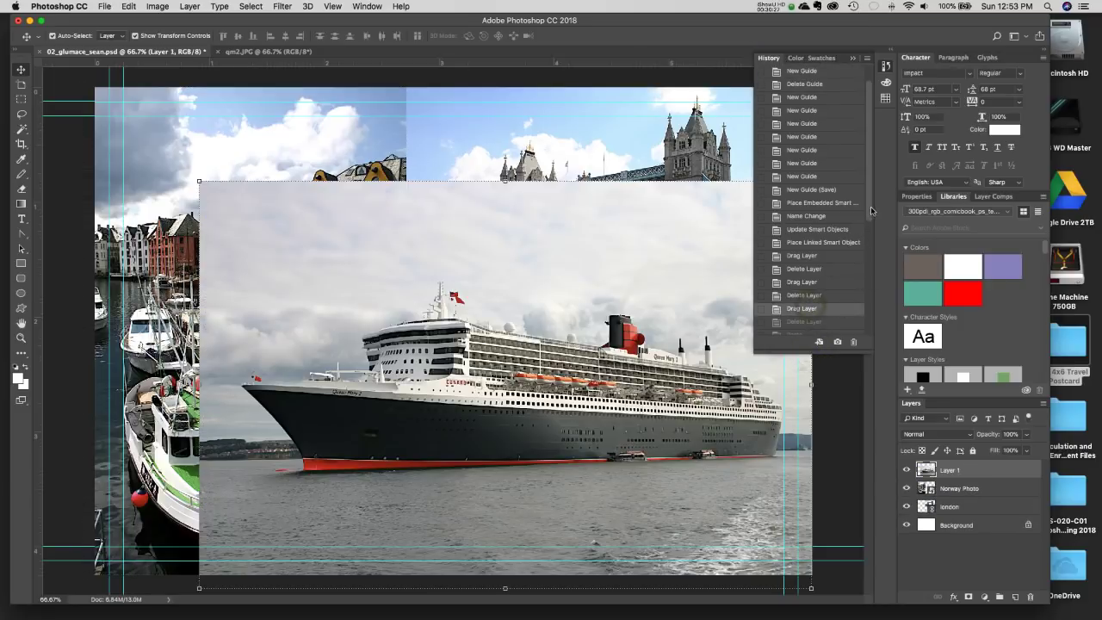
scroll(796, 306, "down", 3)
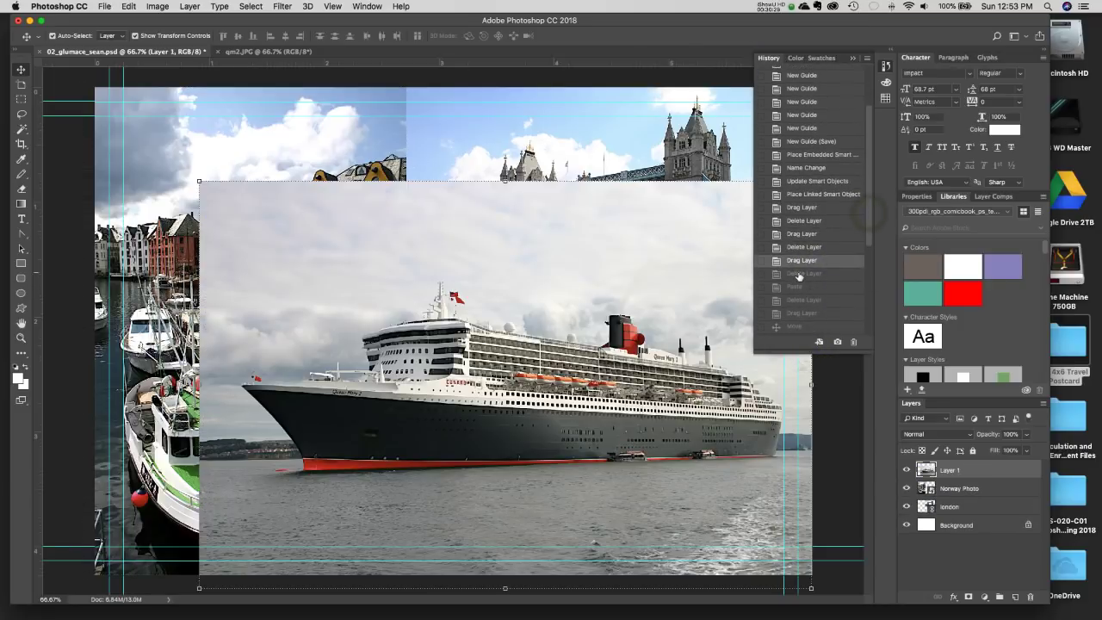
left_click(801, 274)
left_click(794, 287)
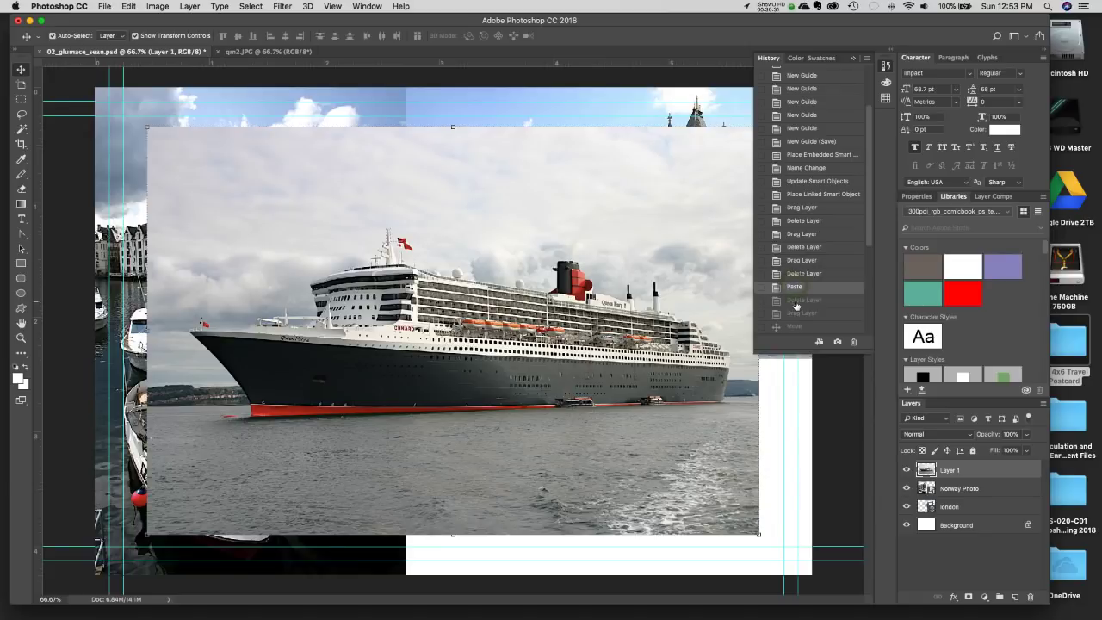
left_click(797, 300)
left_click(796, 315)
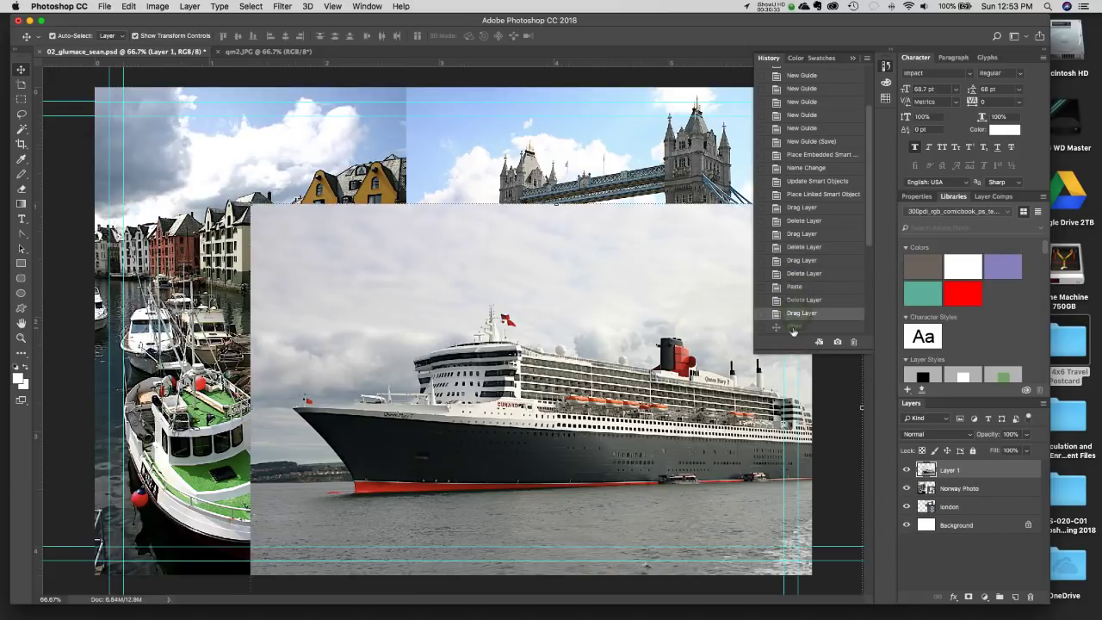
left_click(793, 328)
left_click_drag(866, 241, 864, 296)
left_click(807, 257)
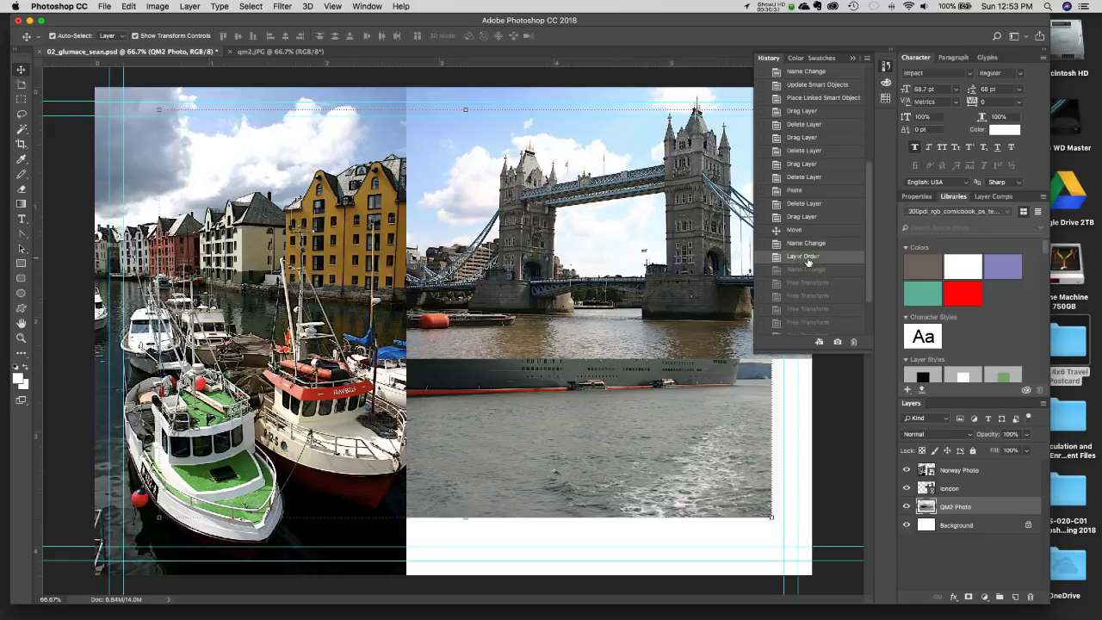
Revert the document to the Name Change history state directly after Layer Order, before the first Free Transform.
left_click(807, 270)
left_click(810, 258)
key("super+z")
key("super")
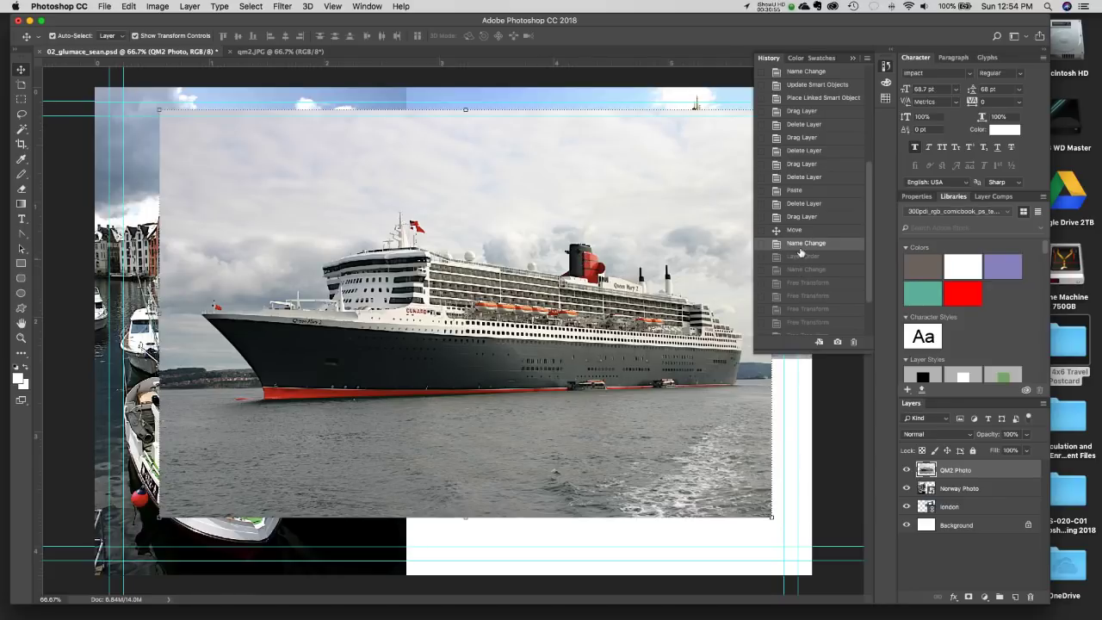
left_click(129, 6)
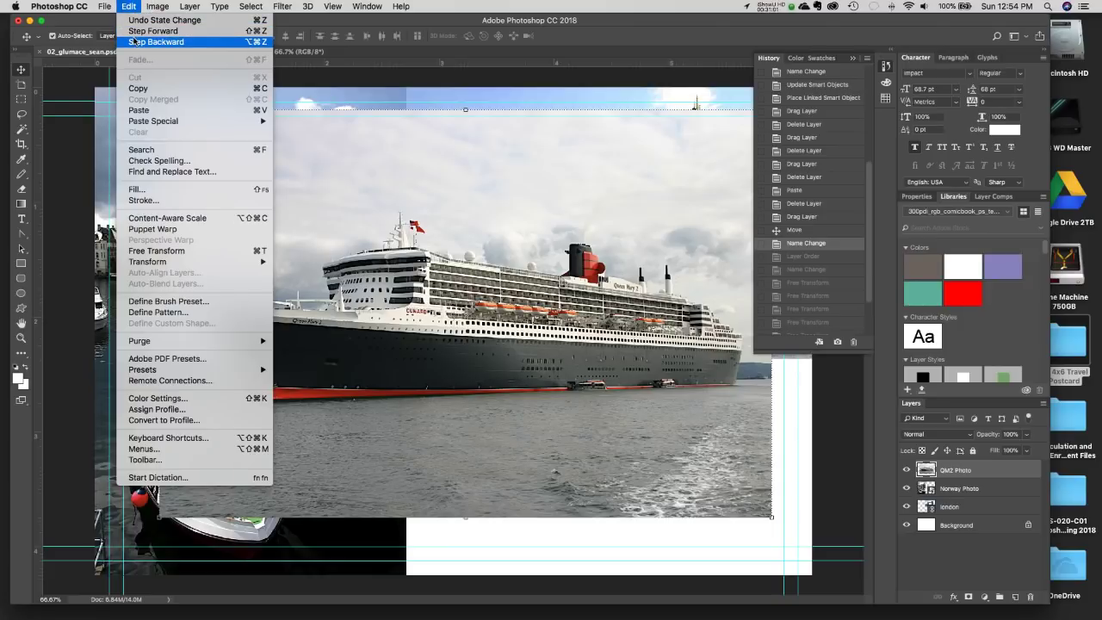
left_click(807, 245)
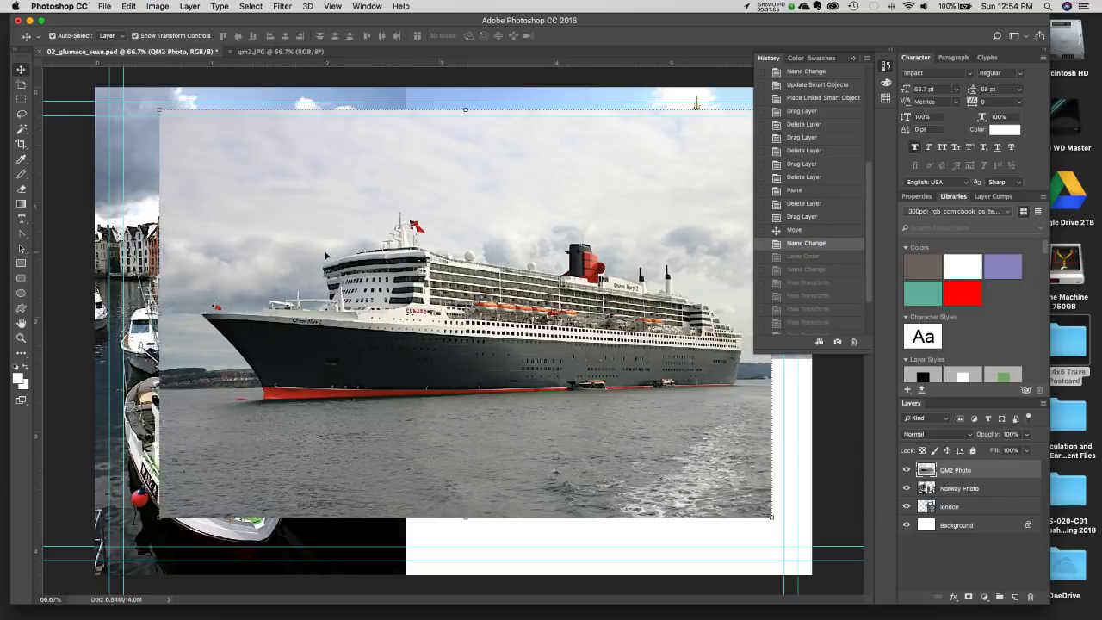
left_click(809, 270)
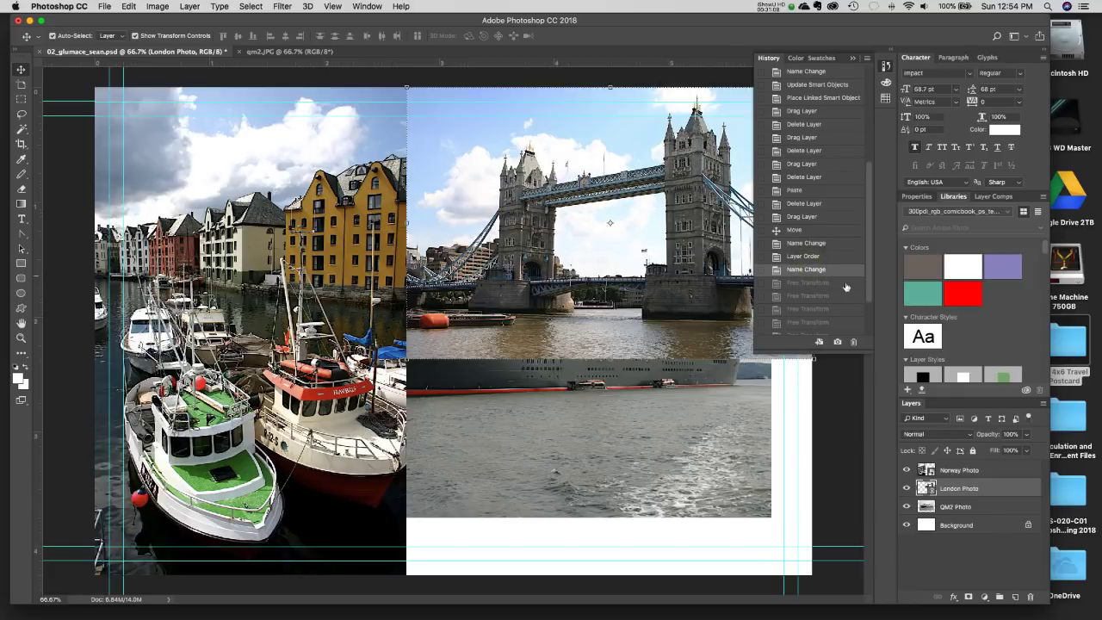
Scale the QM2 Photo layer proportionally to about 69% and position it to fill the area below the London photo.
left_click(544, 448)
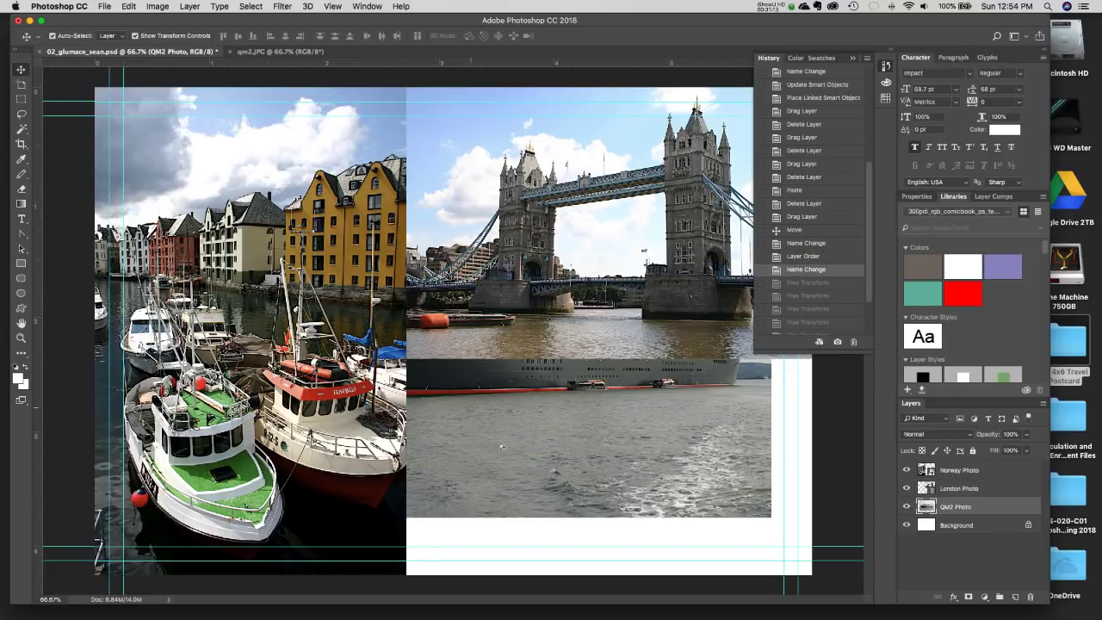
left_click_drag(500, 445, 541, 504)
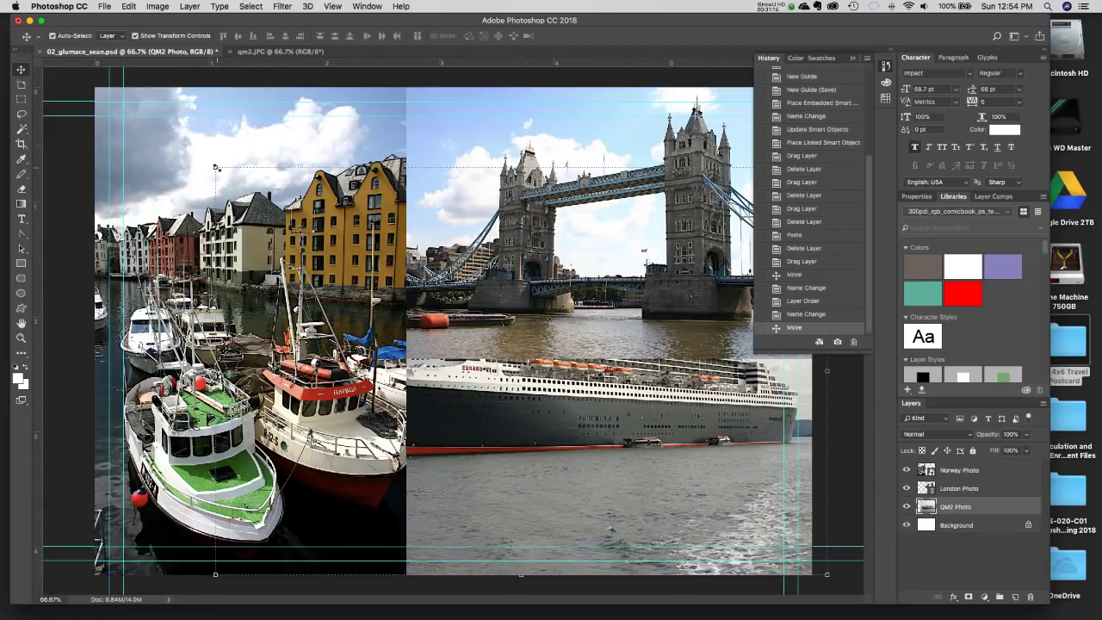
left_click_drag(217, 167, 442, 317)
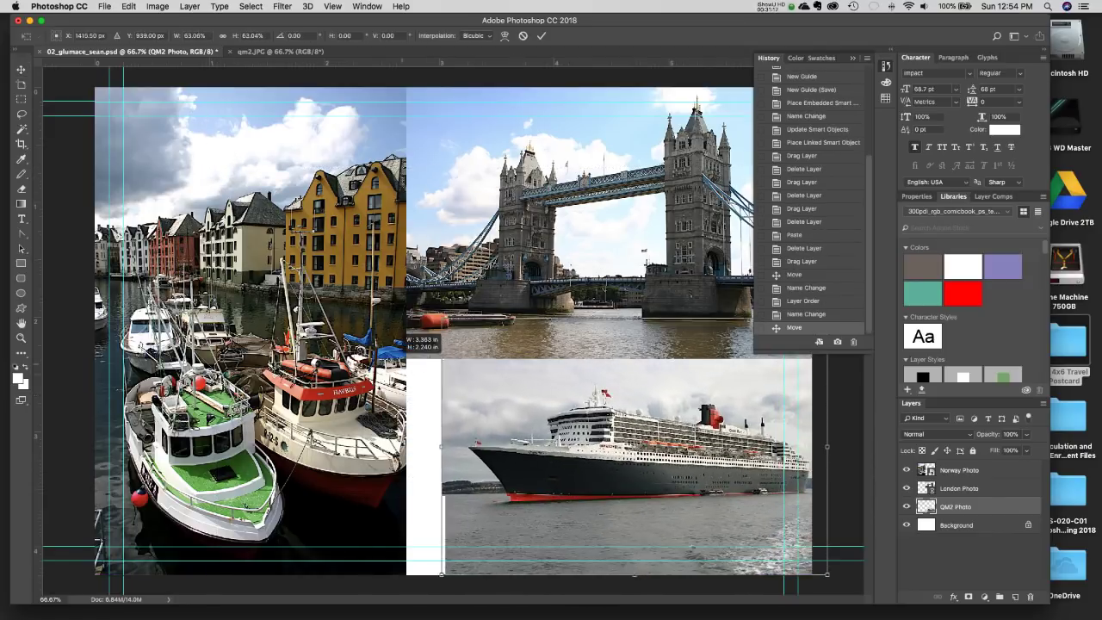
left_click_drag(442, 358, 393, 341)
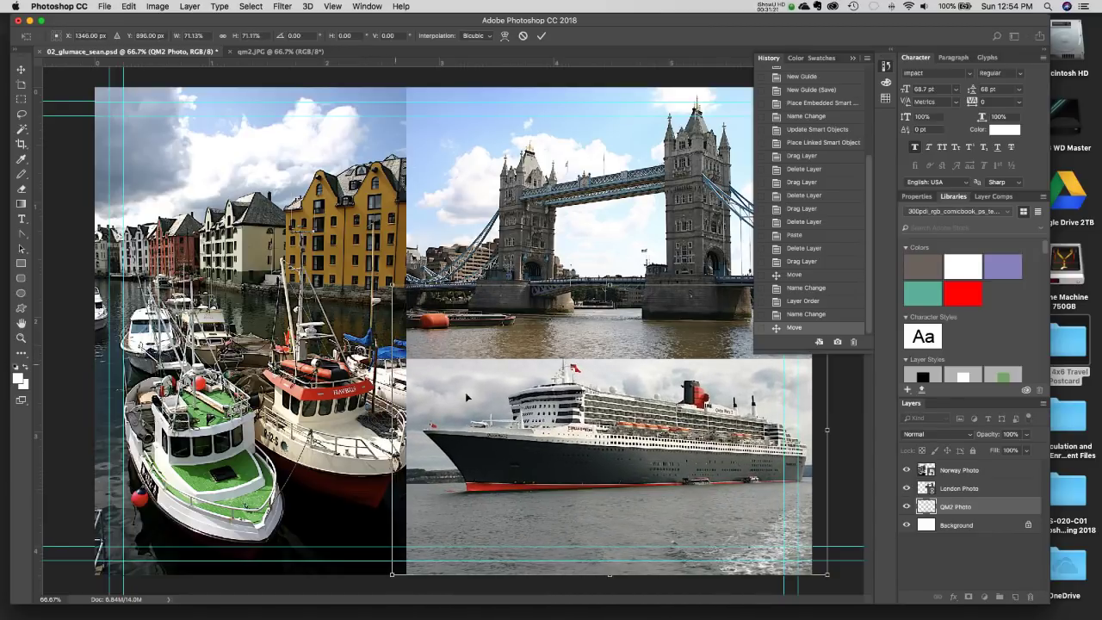
left_click_drag(610, 413, 604, 421)
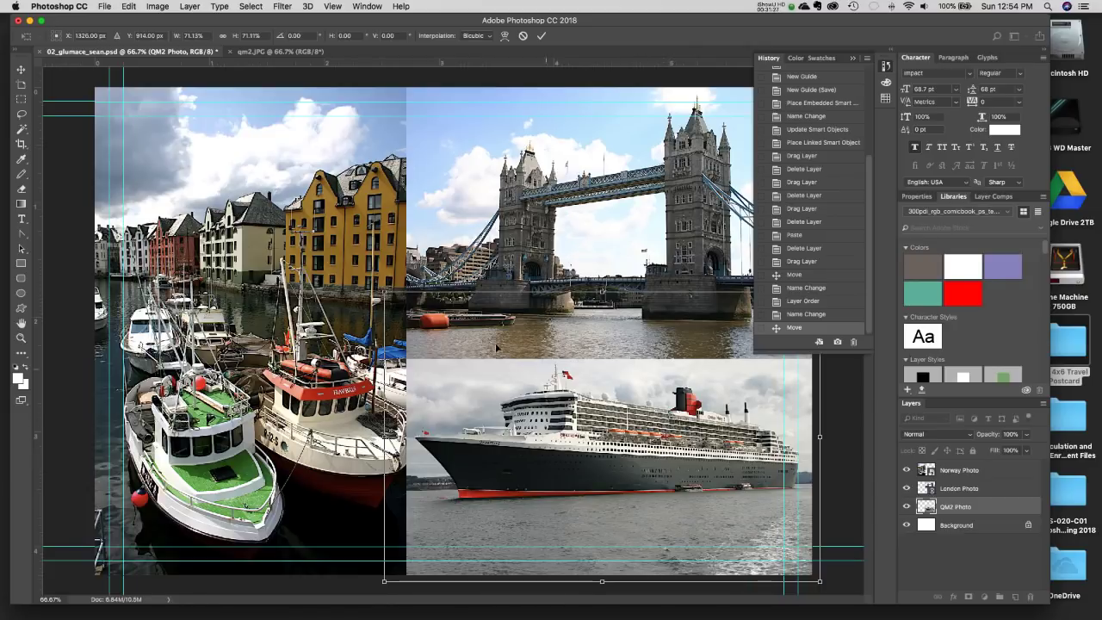
left_click_drag(385, 293, 399, 303)
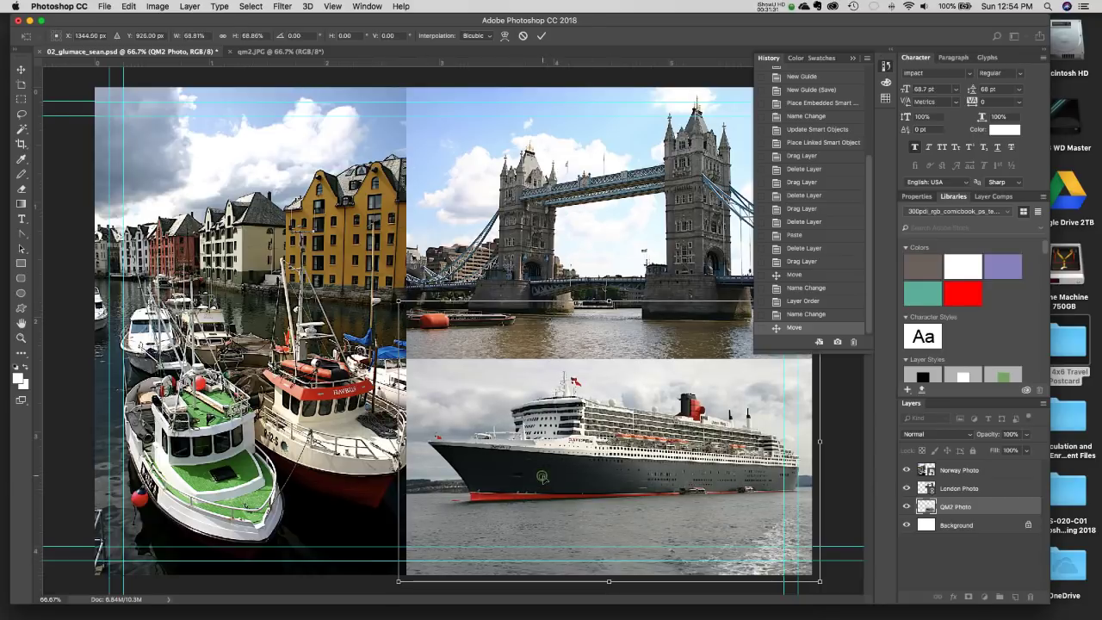
key("Return")
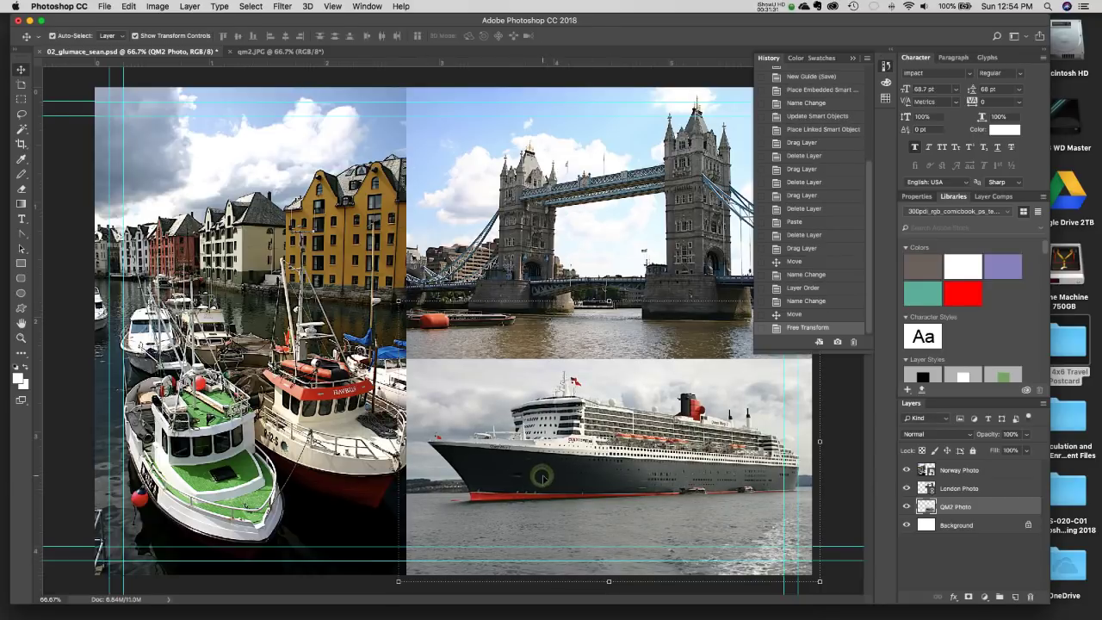
Collapse the History list and deselect all layers.
left_click(770, 61)
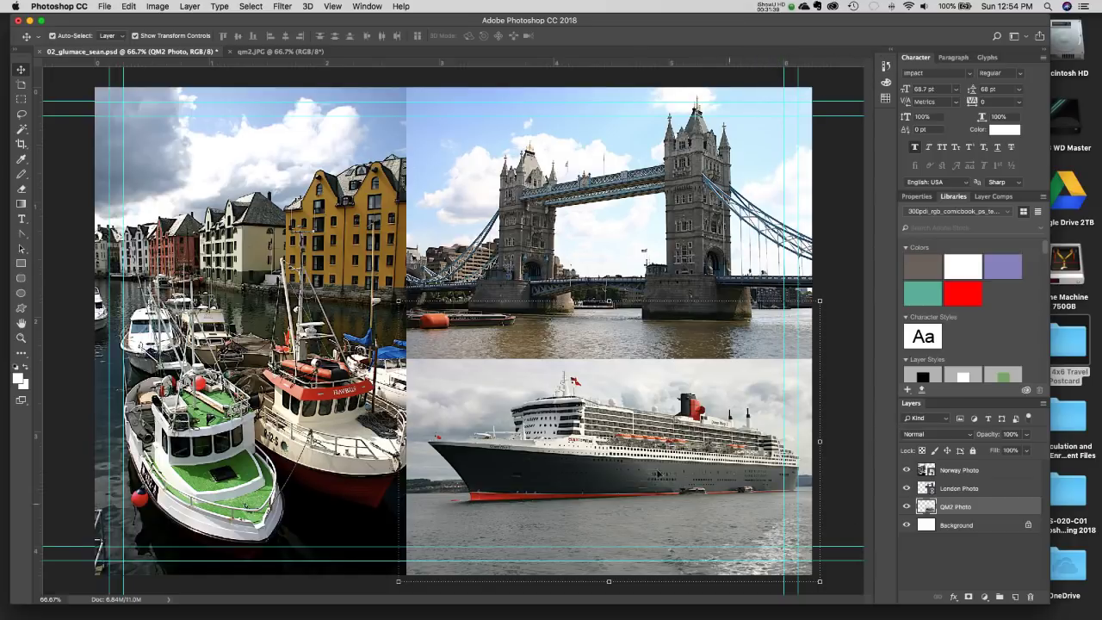
mouse_move(654, 469)
left_mouse_down()
mouse_move(650, 461)
mouse_move(650, 472)
left_mouse_up()
left_click(840, 451)
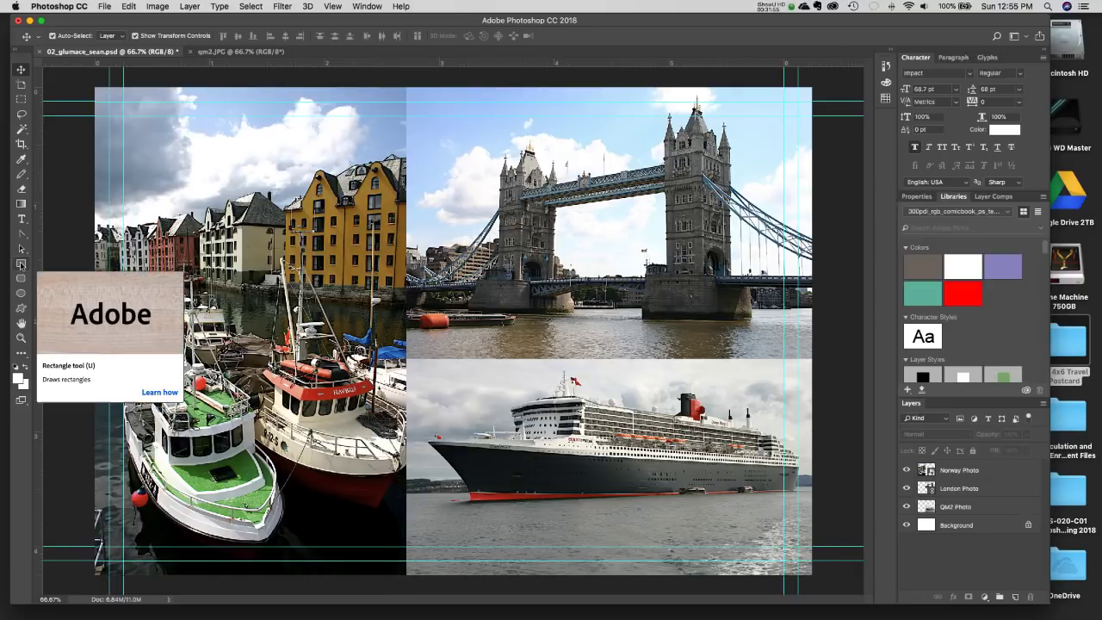
Draw a rectangle of about 1124 x 193 px directly above the QM2 Photo layer, covering the bottom of the ship photo.
left_click(20, 264)
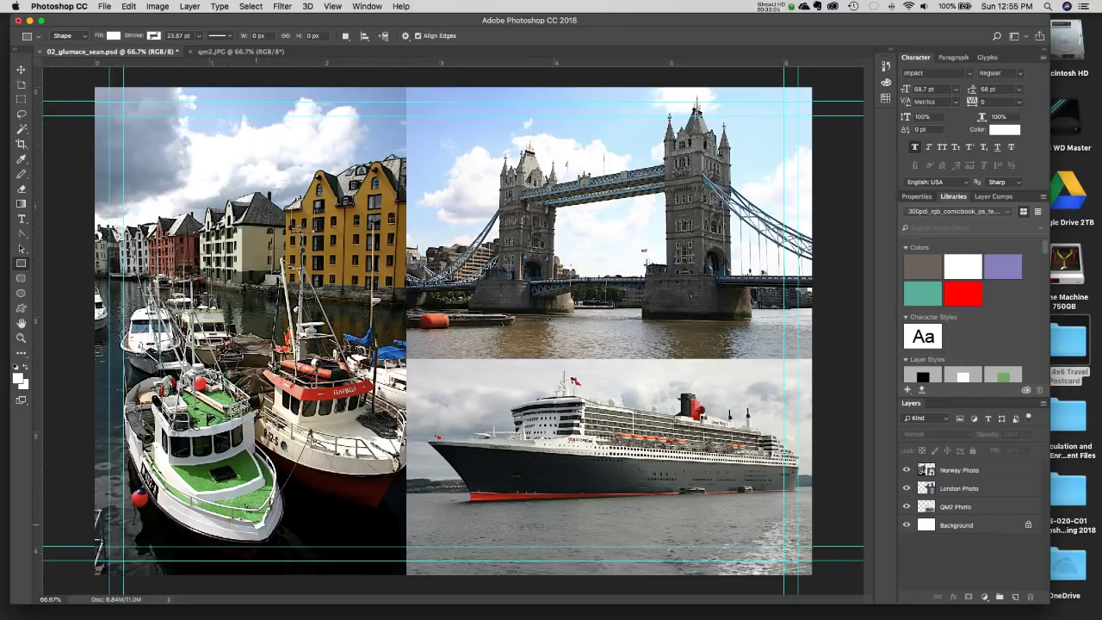
left_click(966, 509)
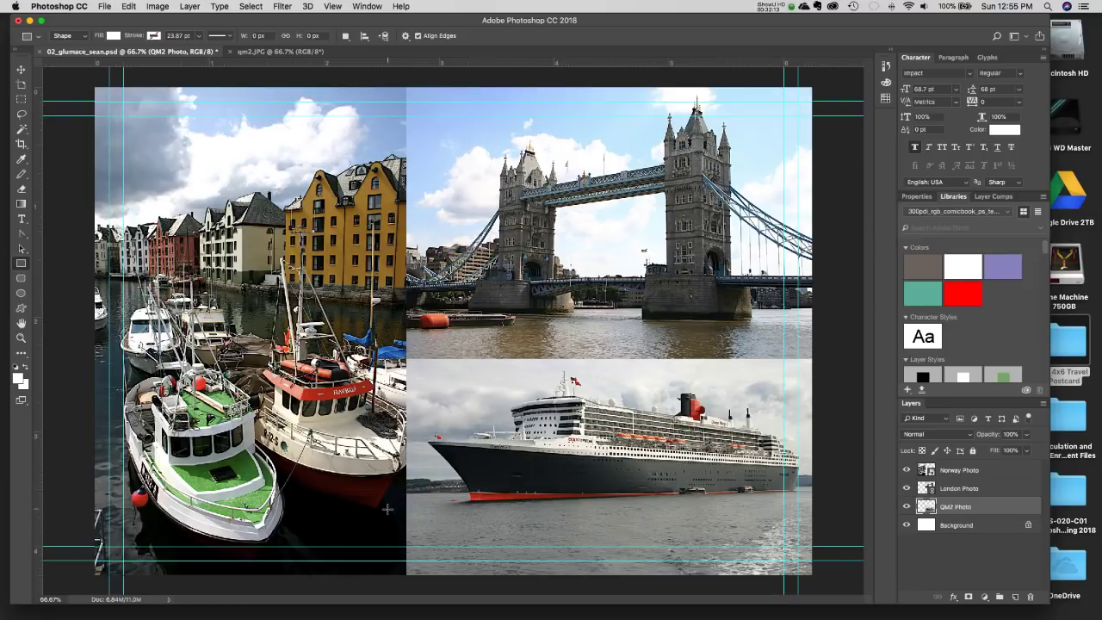
left_click_drag(387, 508, 817, 582)
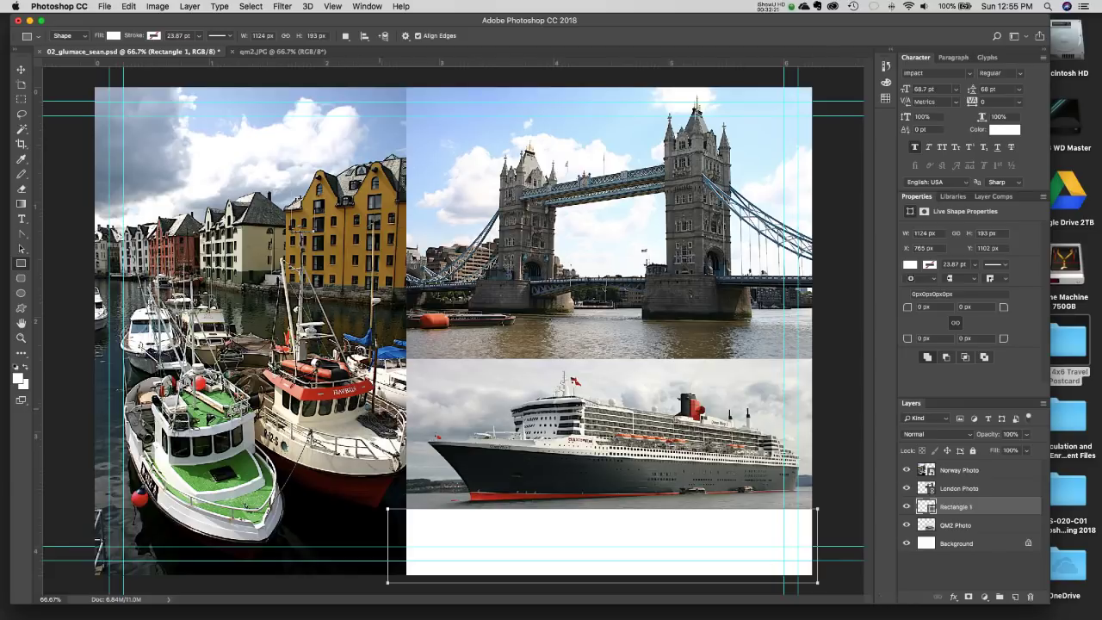
Rename the new rectangle's layer as Company Info Box.
double_click(954, 508)
type("Company Info Box")
key("Return")
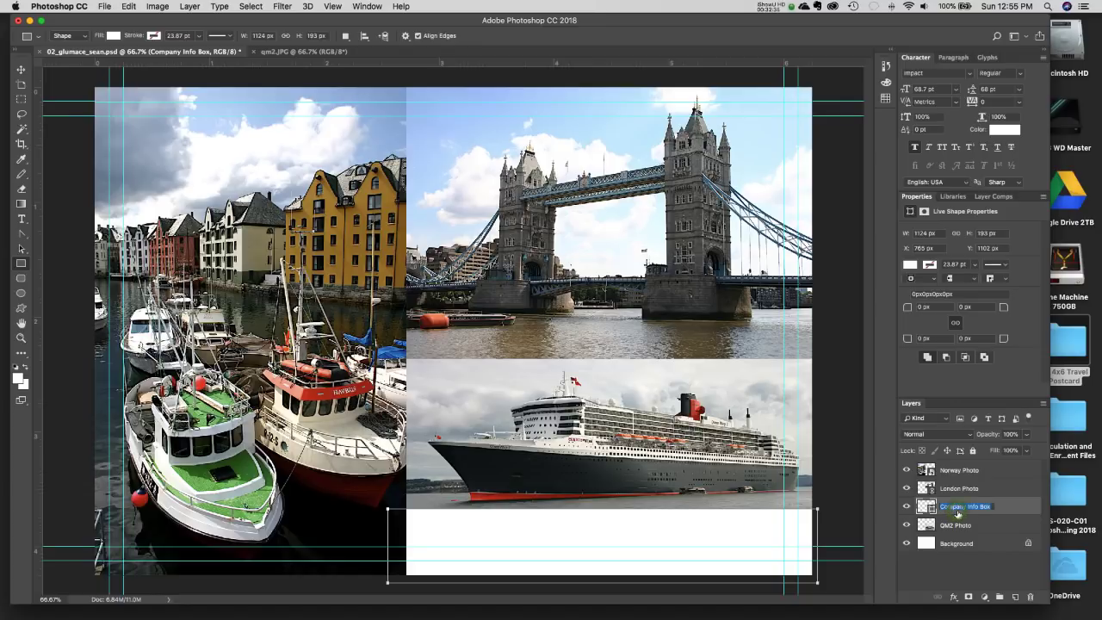
double_click(958, 512)
left_click(1016, 506)
Sample a dark red from the ships' hulls for the Company Info Box fill and lighten it to maroon 440705.
double_click(928, 508)
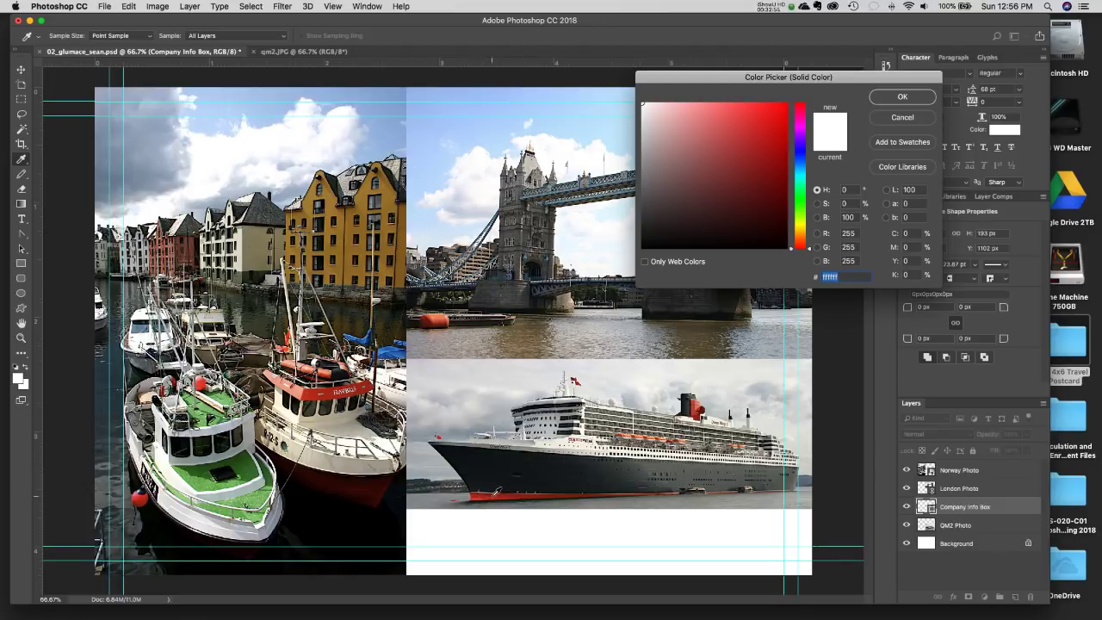
left_click(495, 496)
mouse_move(494, 496)
left_mouse_down()
mouse_move(522, 496)
mouse_move(508, 495)
left_mouse_up()
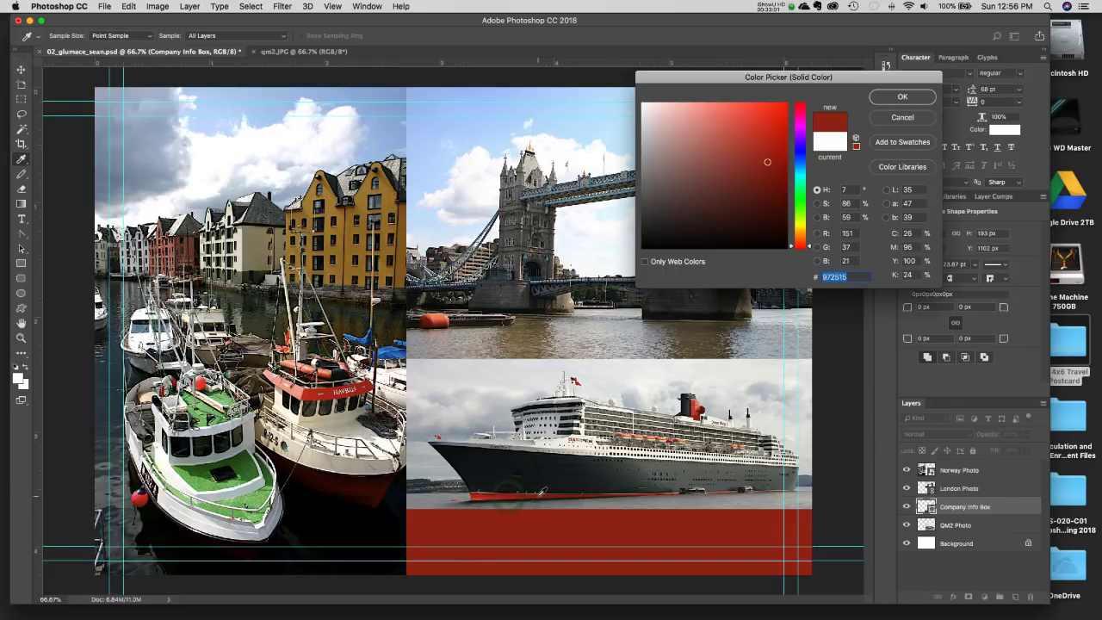
left_click(531, 495)
left_click(530, 493)
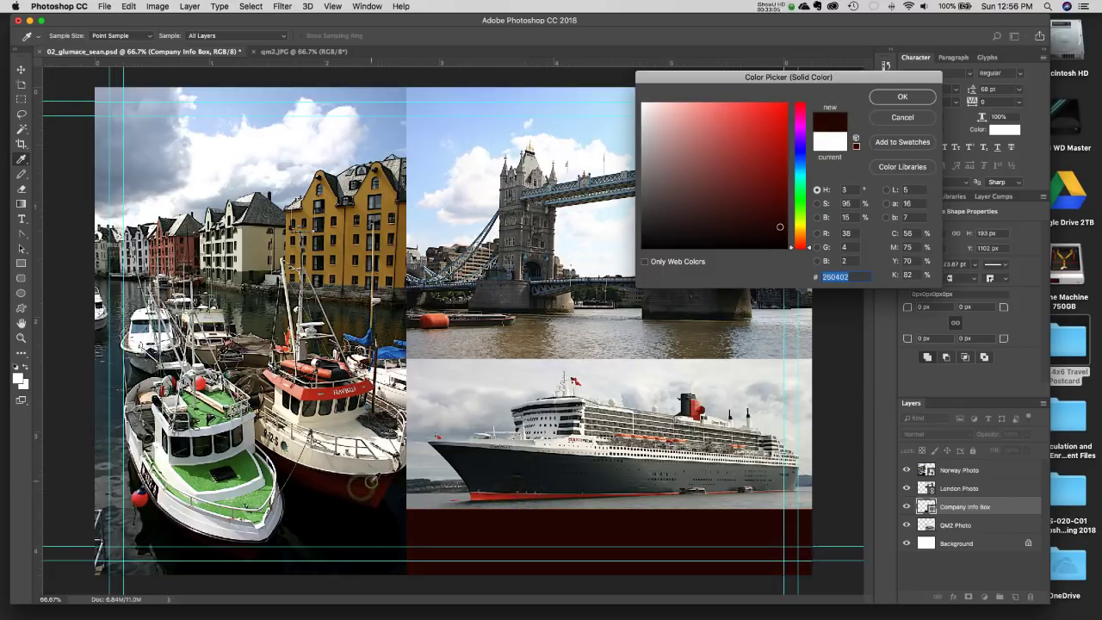
left_click_drag(362, 485, 365, 487)
left_click_drag(780, 221, 778, 210)
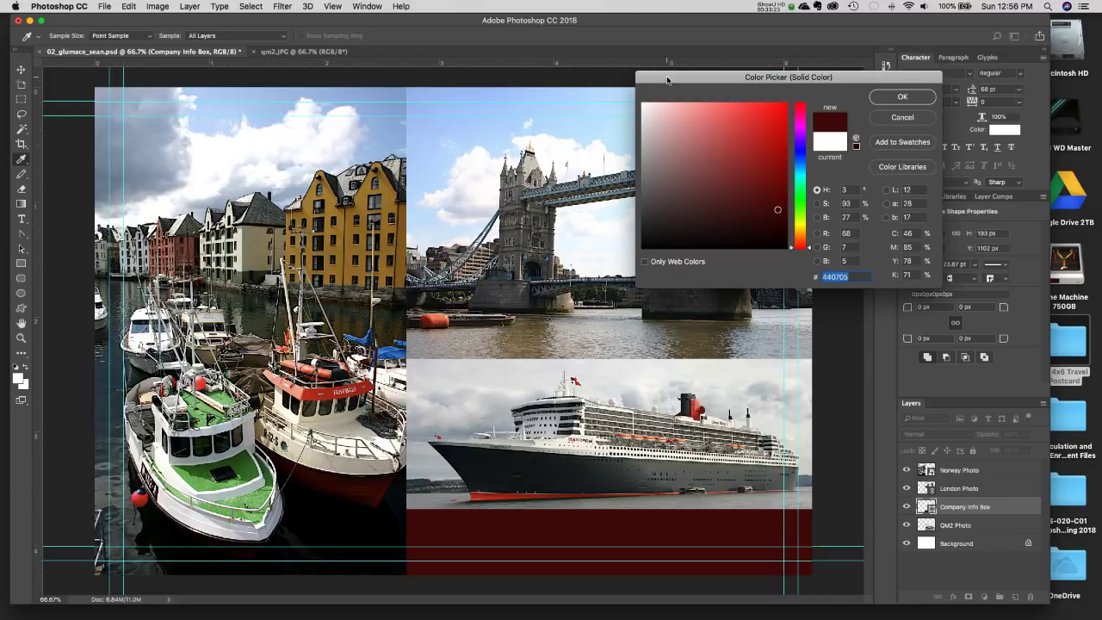
left_click(915, 102)
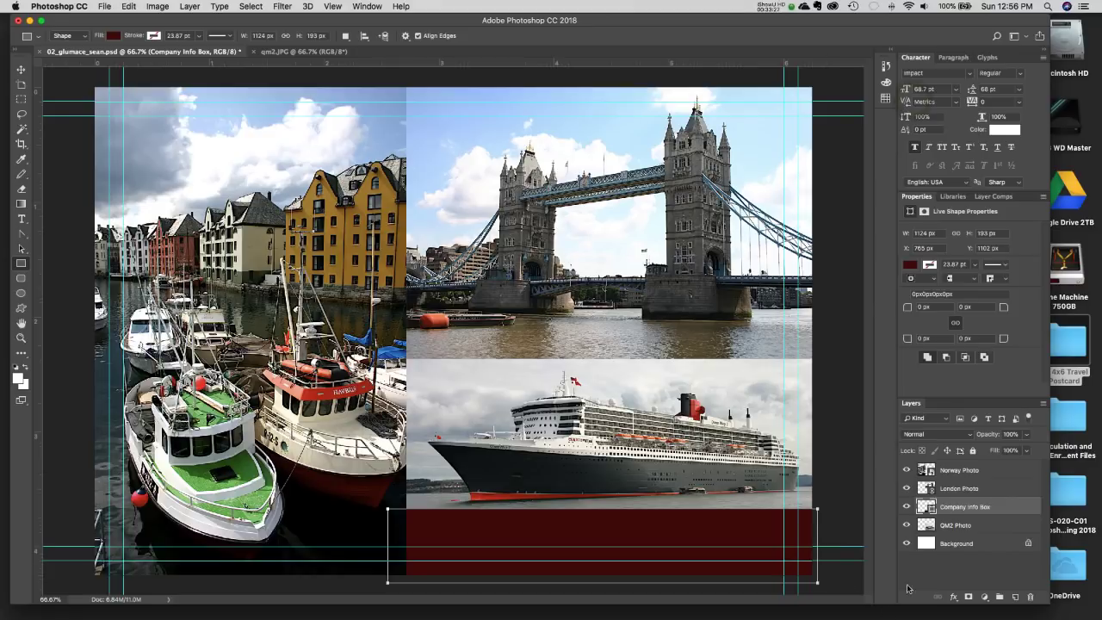
double_click(928, 508)
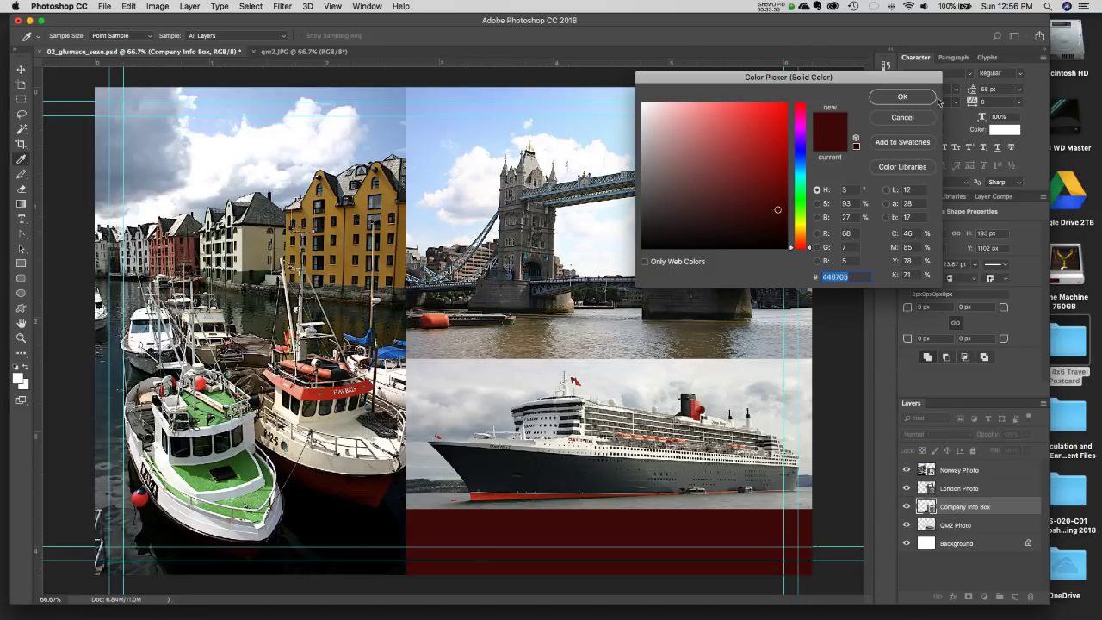
left_click(902, 97)
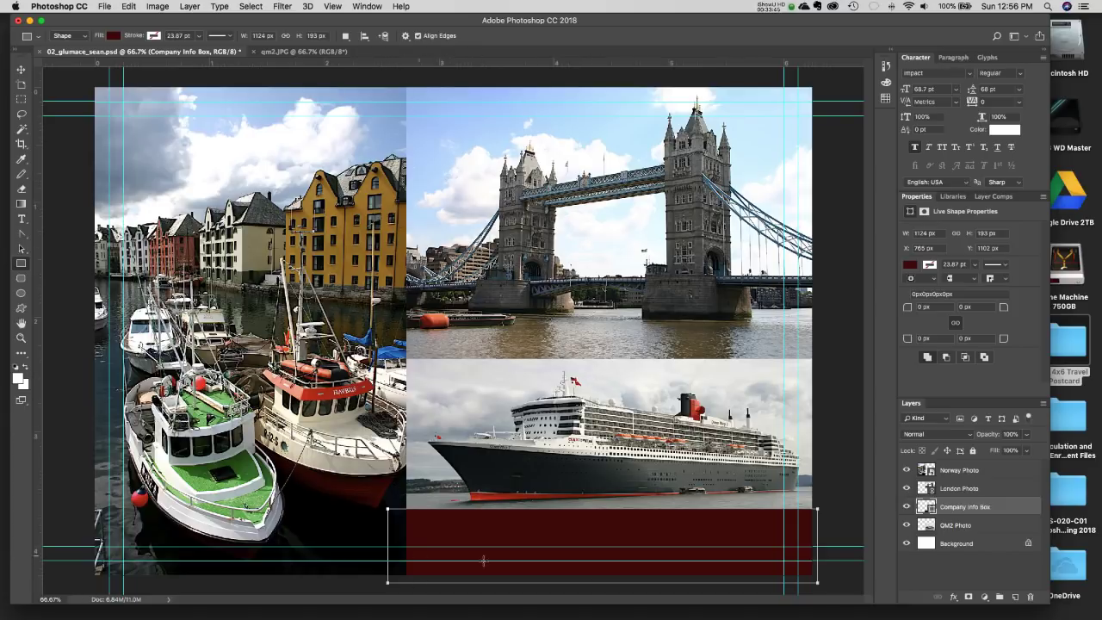
Move the Company Info Box layer to the top of the layer order and return it directly above QM2 Photo.
left_click_drag(997, 518, 990, 467)
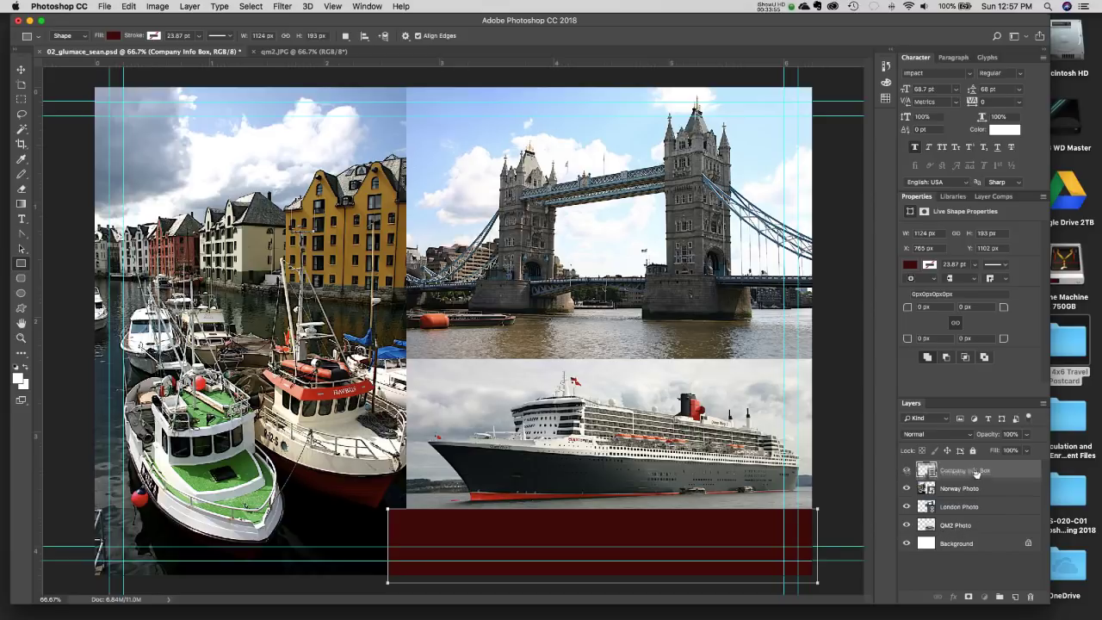
left_click_drag(986, 475, 984, 514)
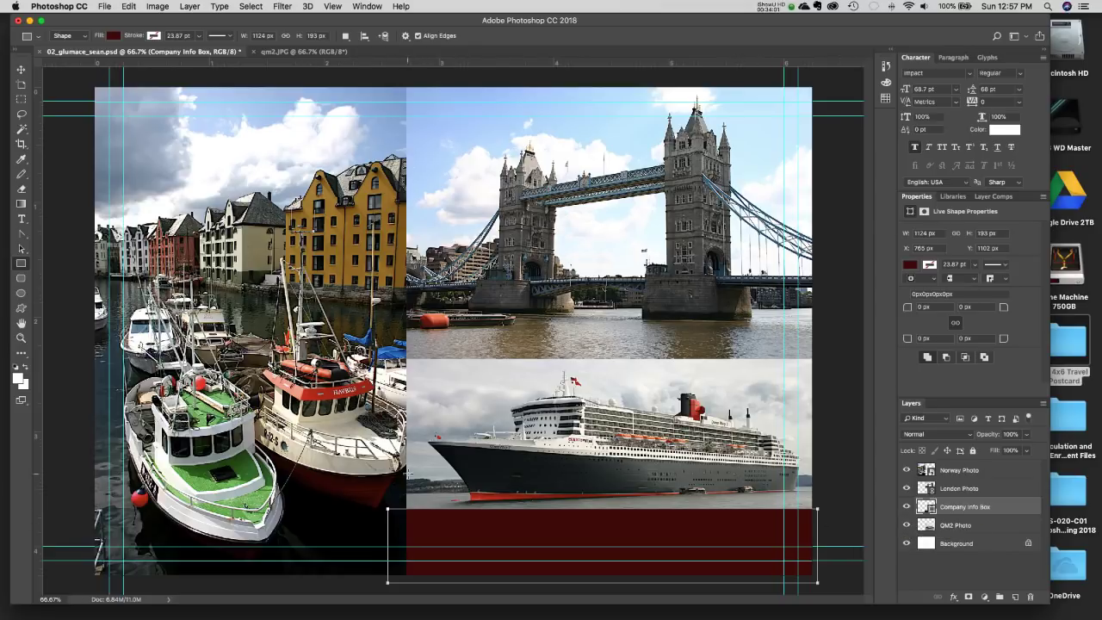
left_click(833, 465)
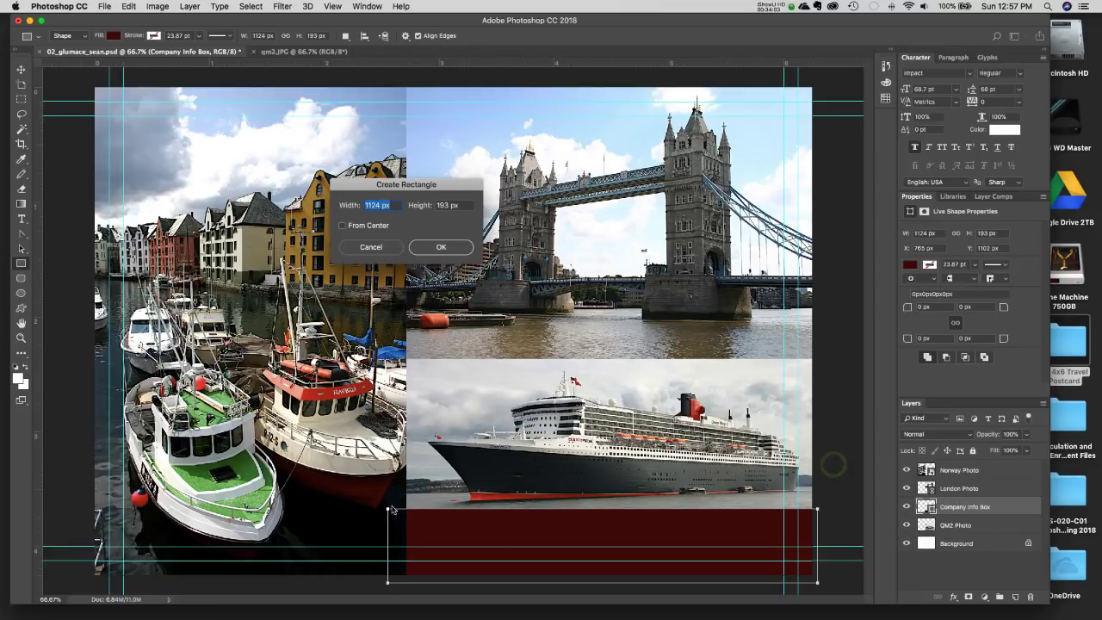
left_click(372, 247)
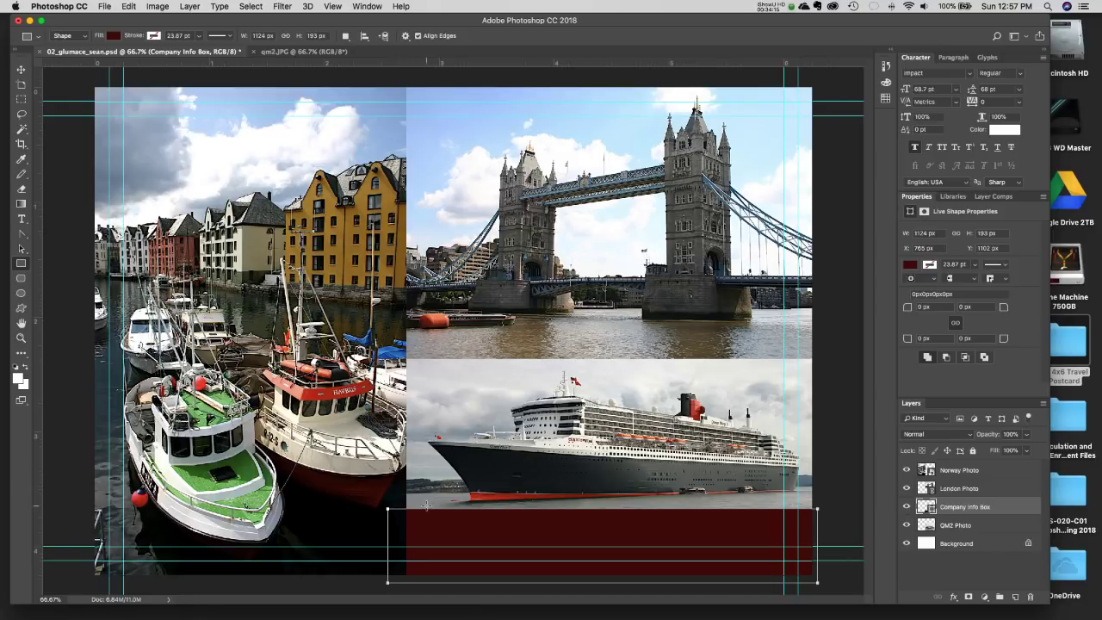
Enlarge the Company Info Box outward past the postcard's lower-right corner to about 1144 x 212 px.
left_click(21, 69)
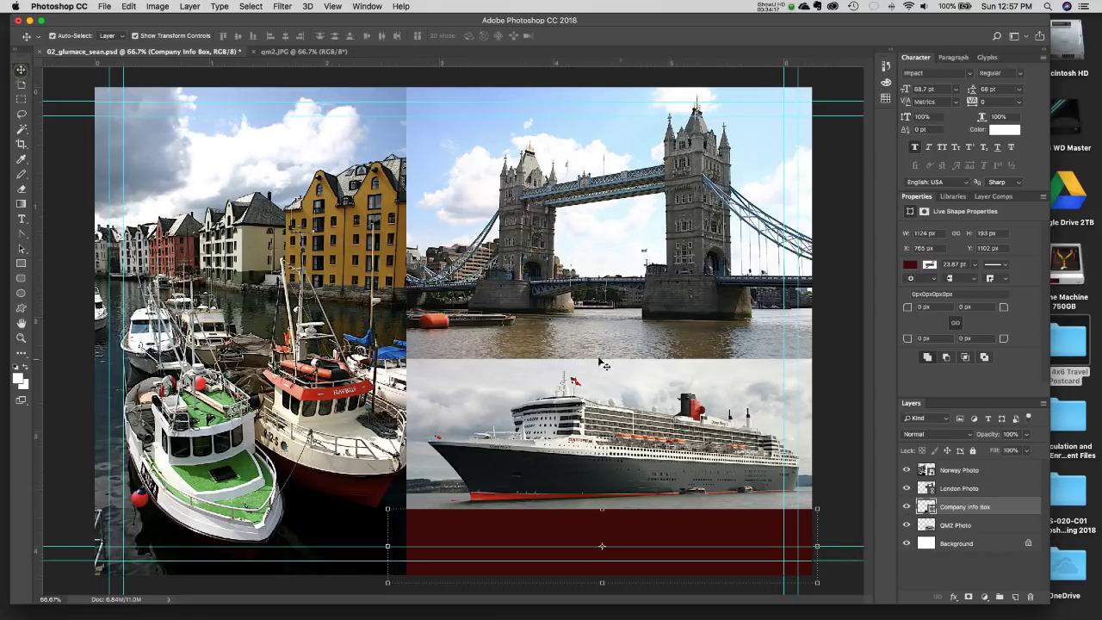
left_click_drag(818, 585, 828, 595)
double_click(738, 534)
Add a white outside Stroke layer style to the Company Info Box with a size of 6 px.
left_click(953, 597)
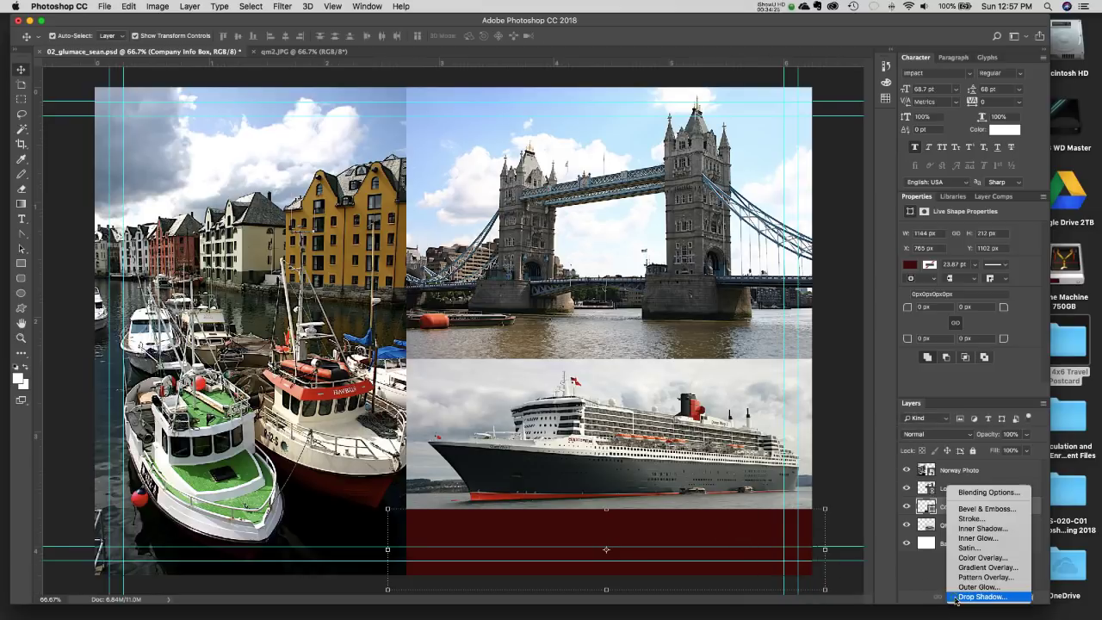
left_click(997, 519)
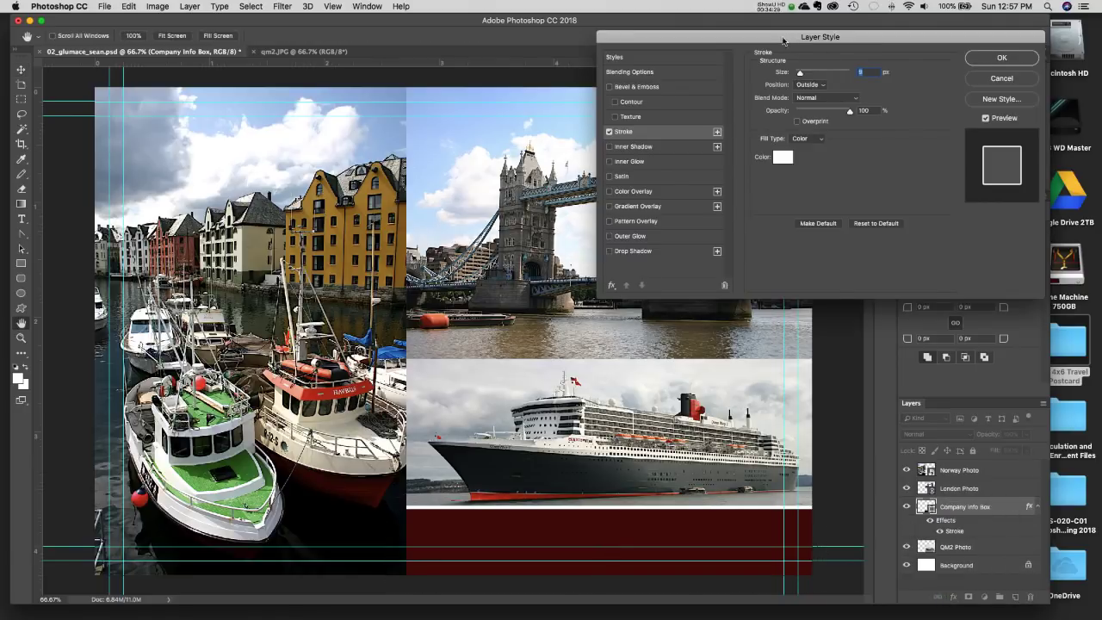
left_click_drag(783, 40, 594, 121)
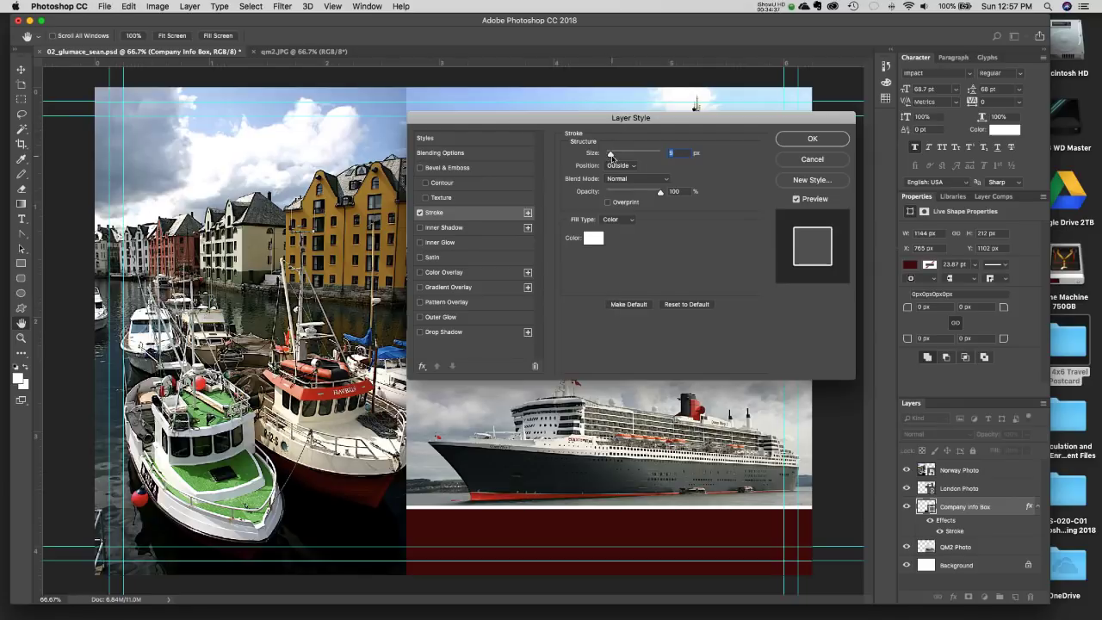
left_click_drag(611, 155, 611, 156)
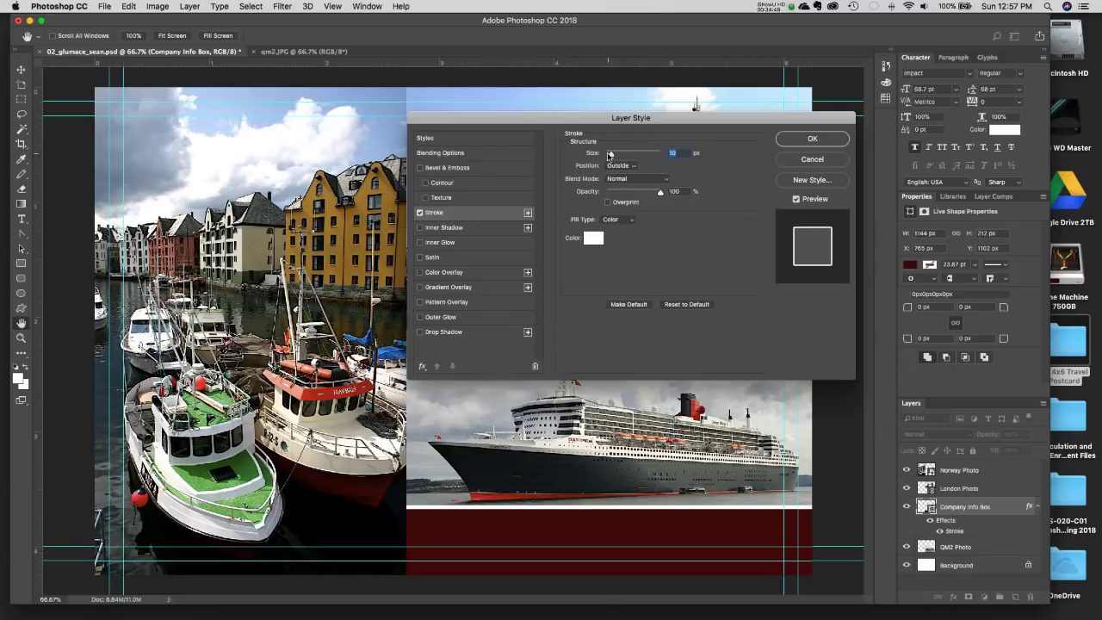
left_click_drag(610, 154, 609, 155)
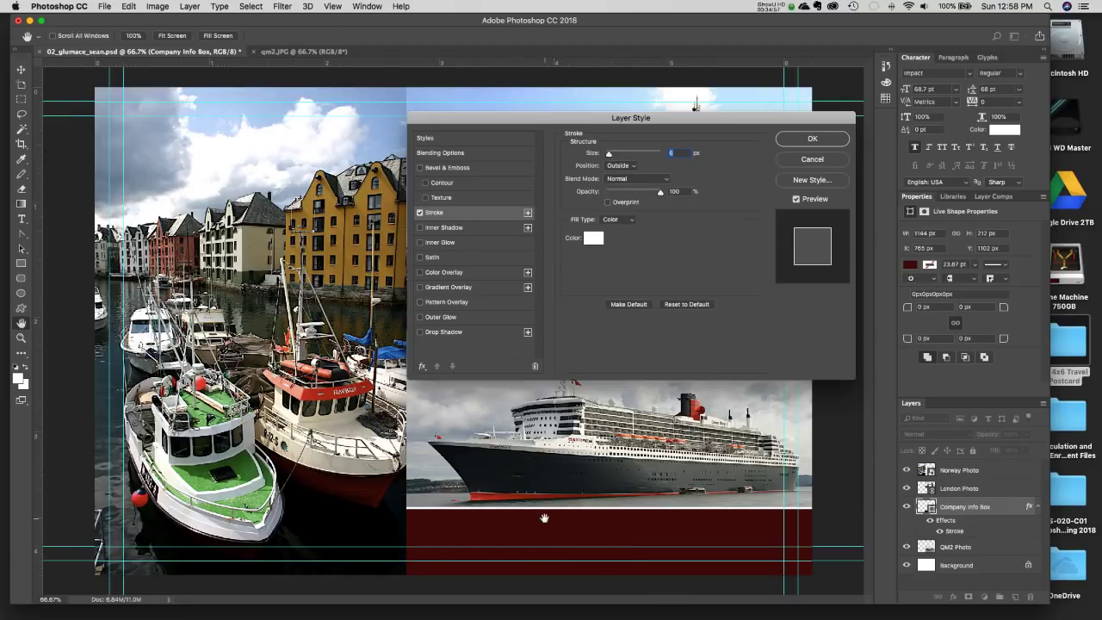
left_click(822, 138)
left_click(780, 10)
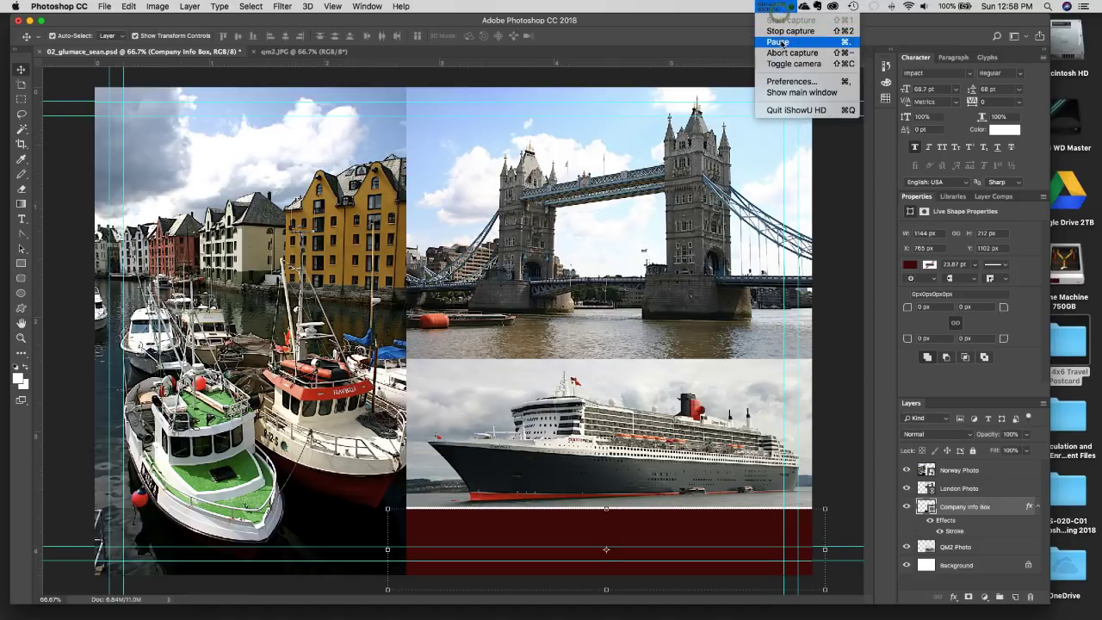
left_click(779, 41)
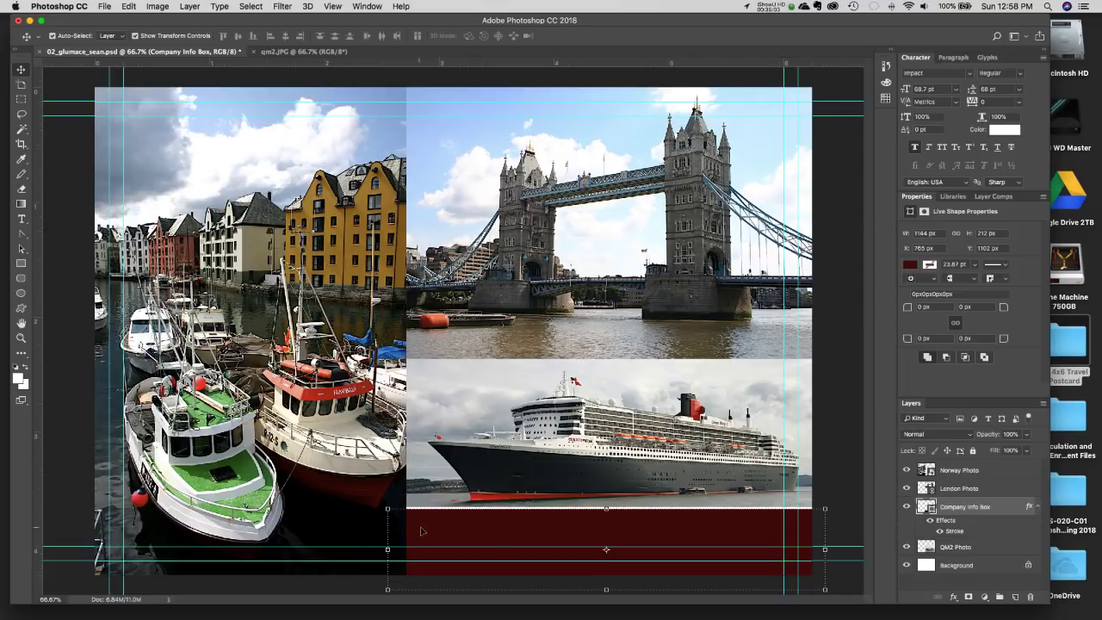
Nudge the QM2 Photo layer up and slightly left to about X 2.63 in, Y 1.81 in.
left_click(843, 463)
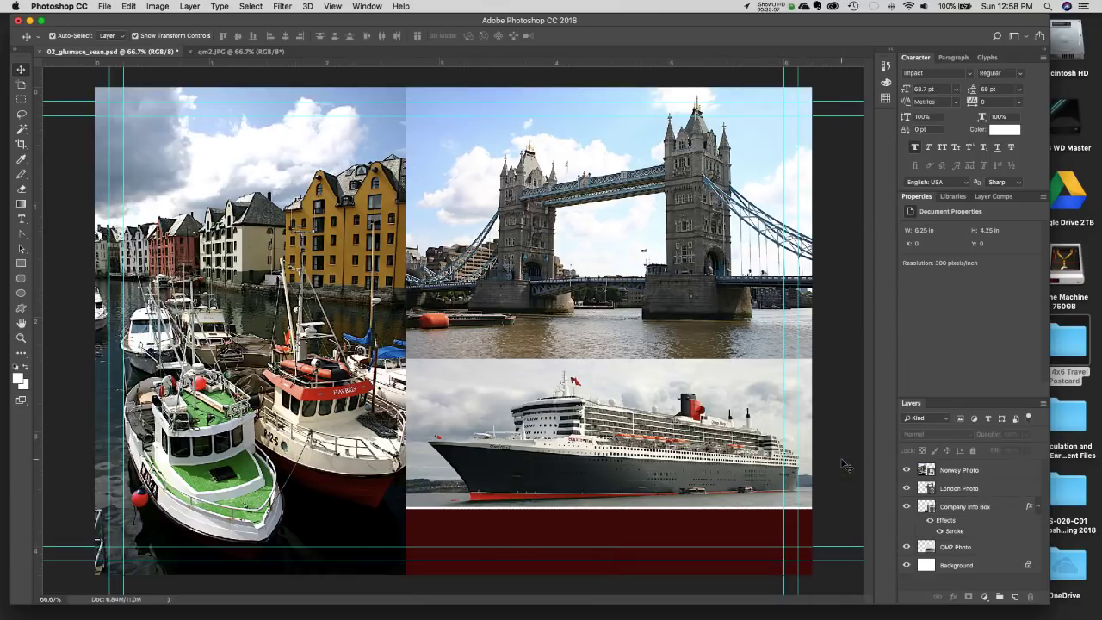
left_click(621, 456)
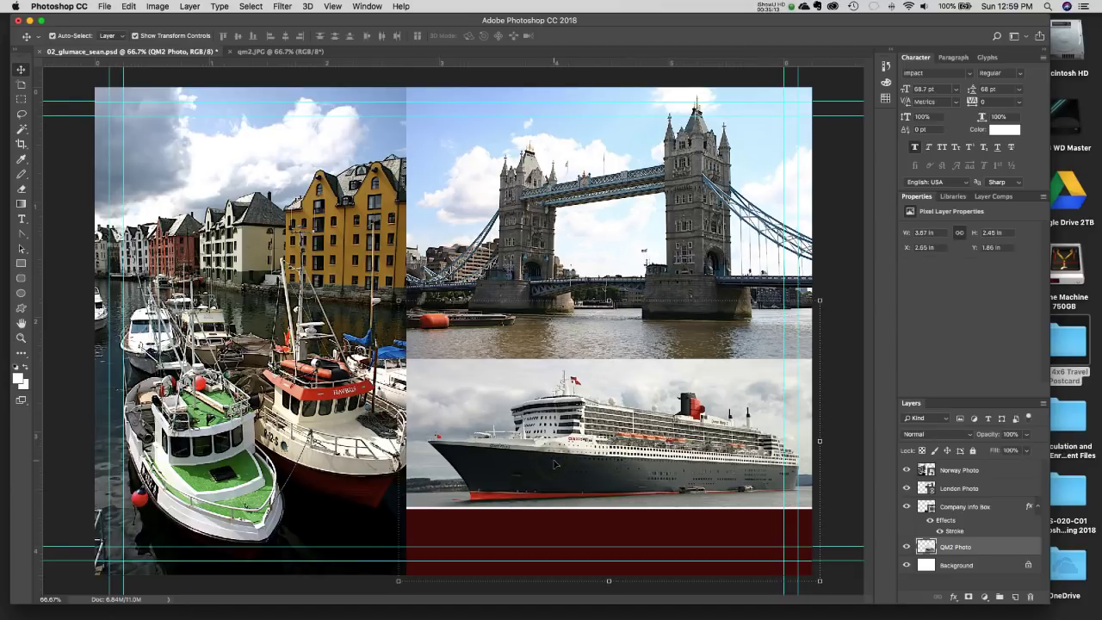
key("Up")
key("Up")
key("Up")
key("Up")
key("Up")
key("Up")
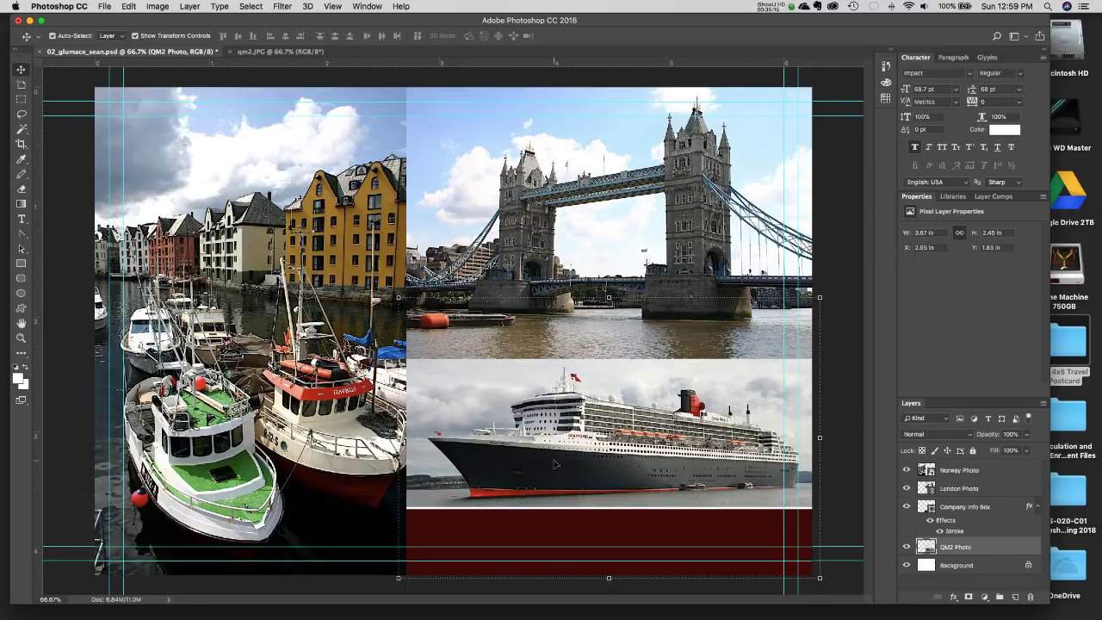
key("Up")
key("Up")
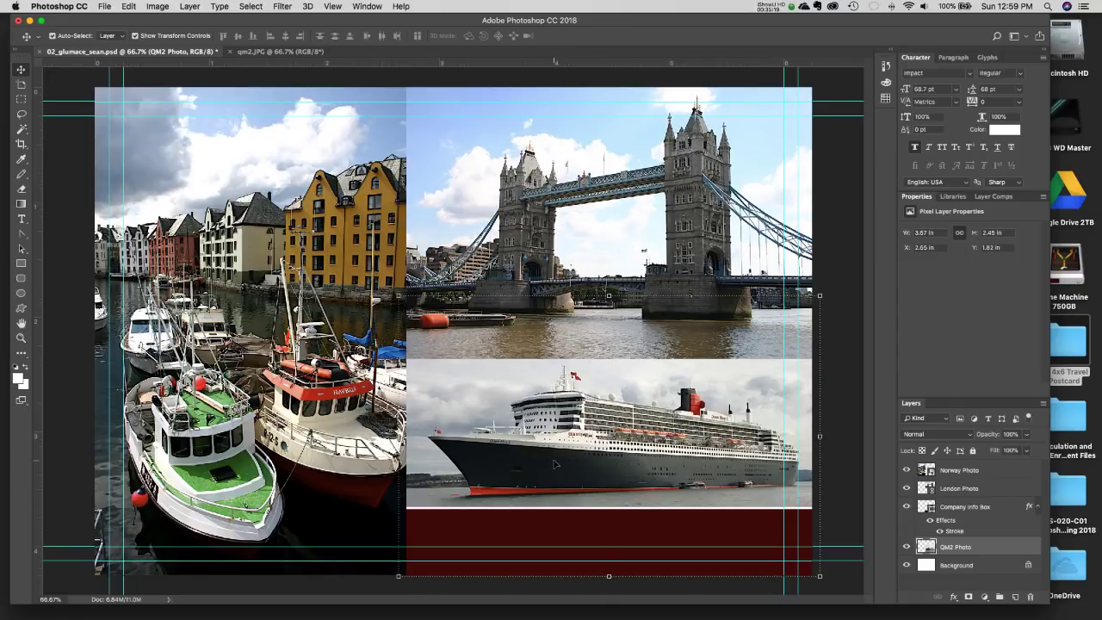
key("Left")
key("Left")
key("Left")
key("Left")
key("Up")
key("Up")
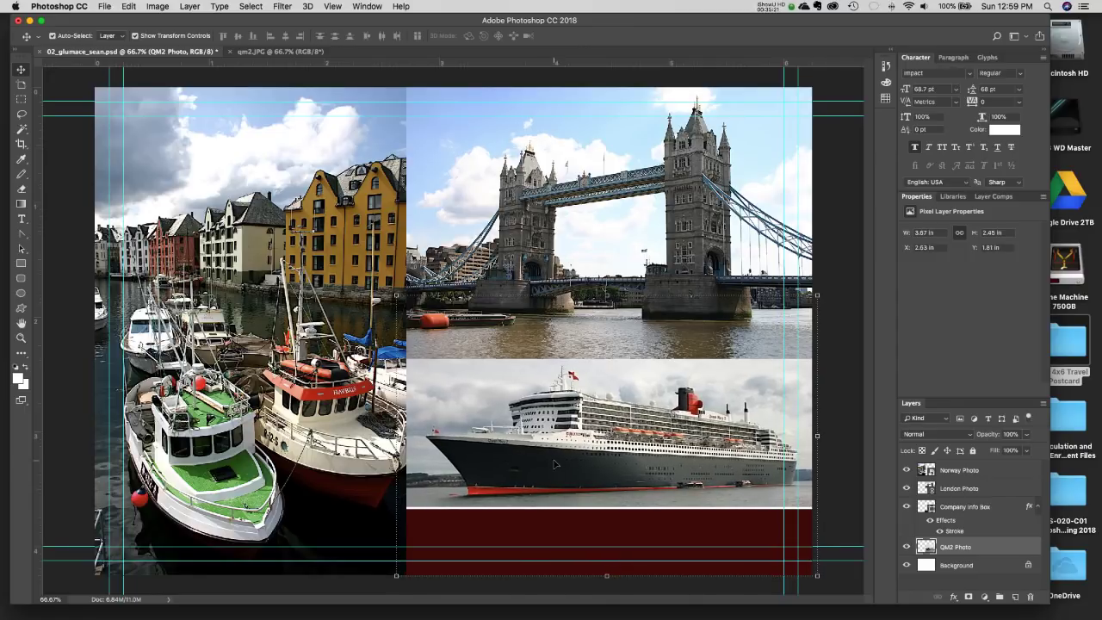
Nudge the QM2 ship photo left to X 2.58 in, aligning its right edge with the canvas edge.
key("Left")
key("Left")
key("Left")
key("Left")
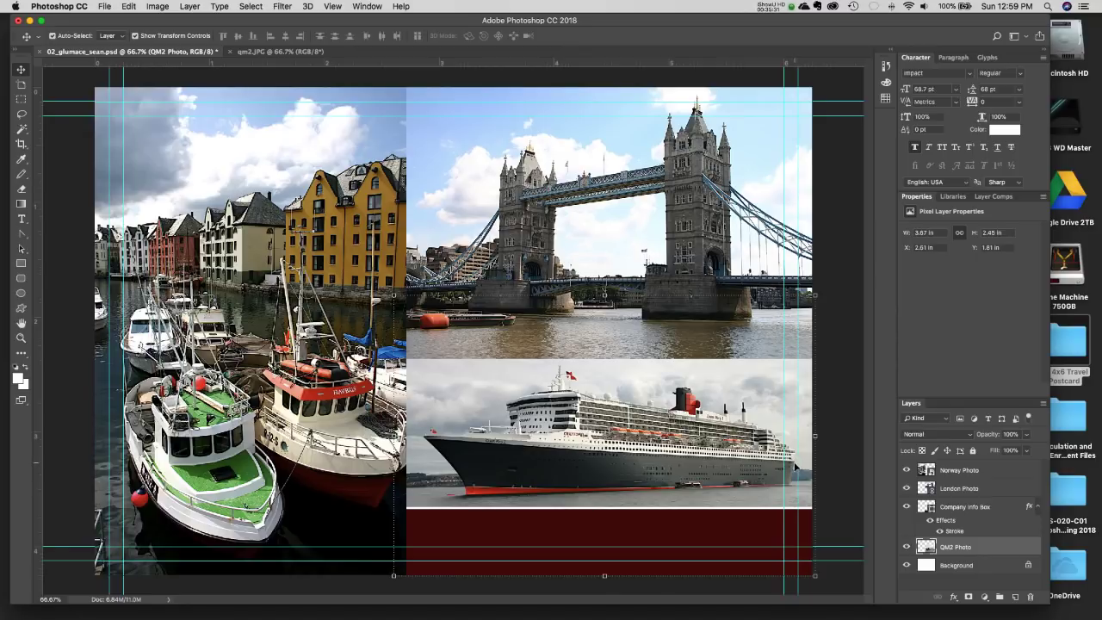
left_click_drag(794, 470, 795, 472)
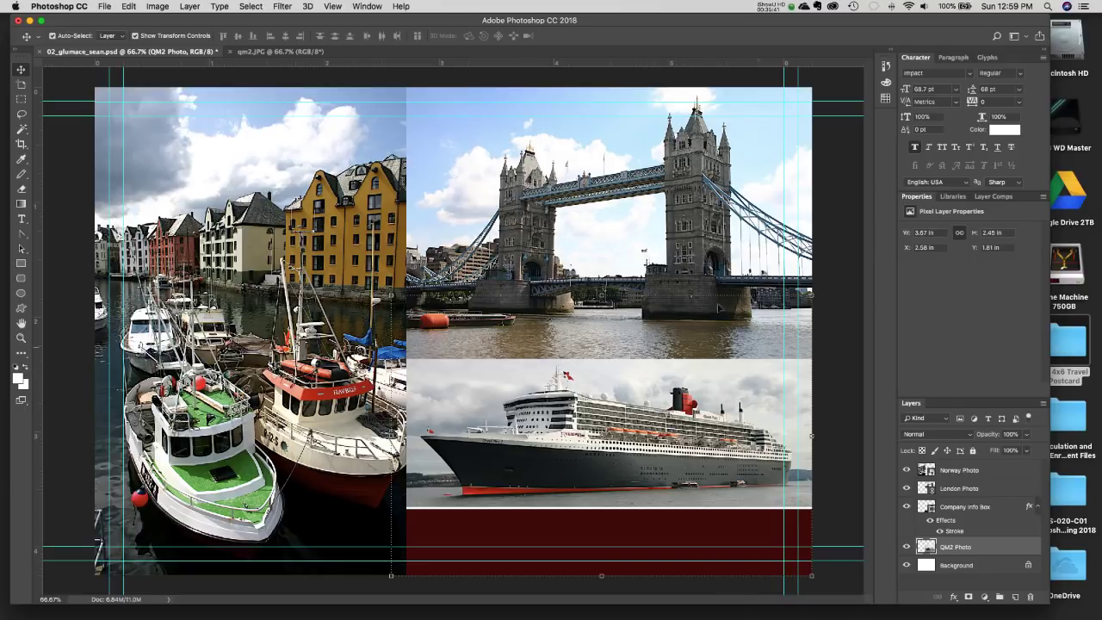
key("super+t")
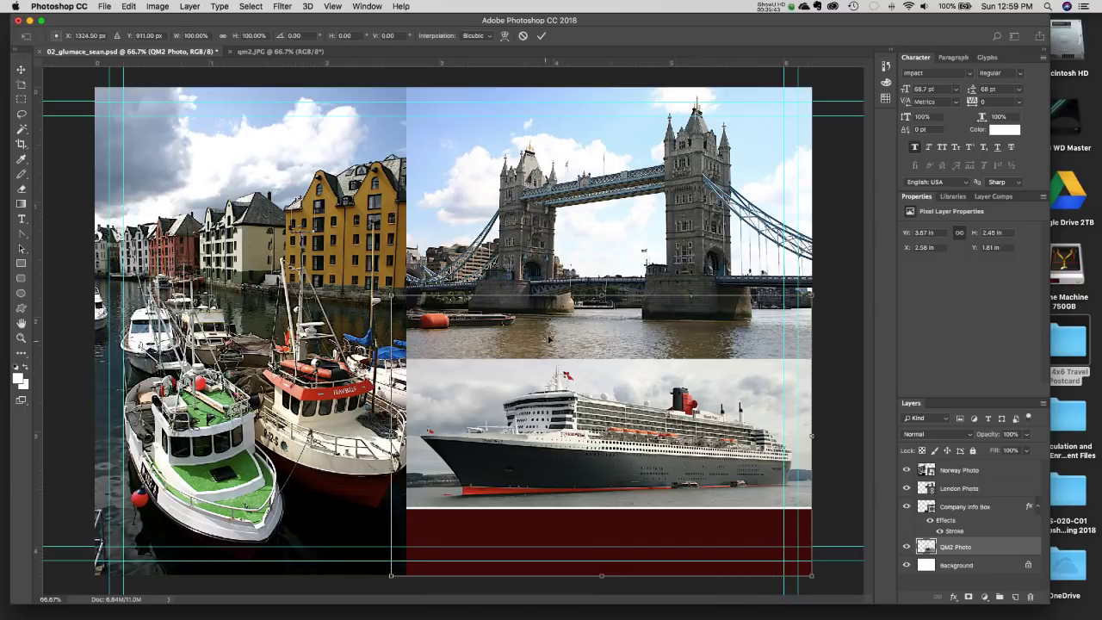
key("Return")
left_click(557, 353)
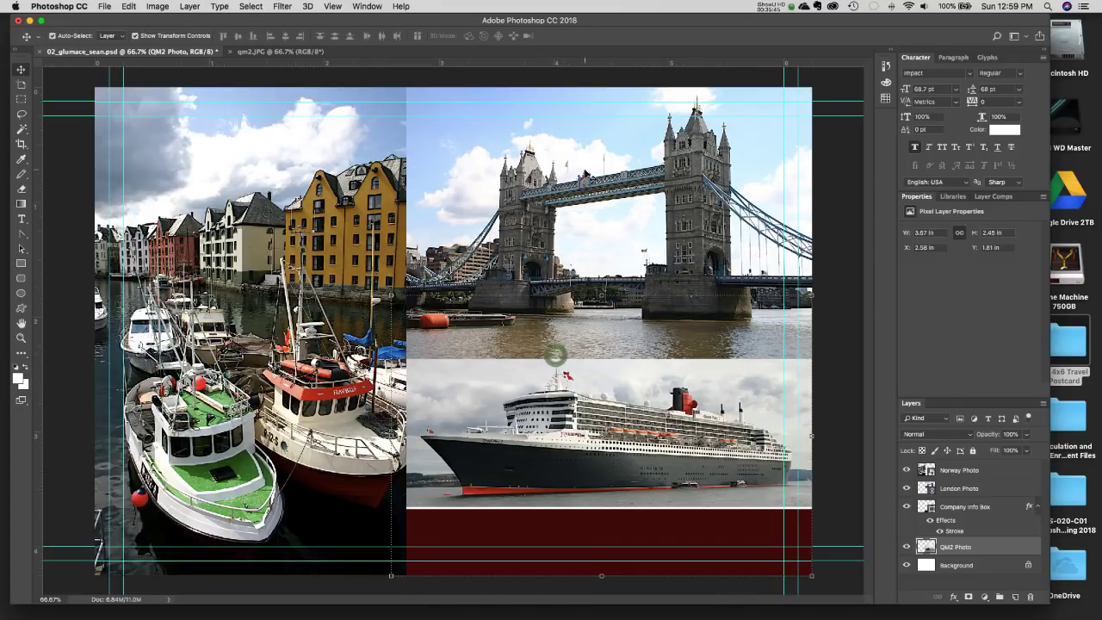
Nudge the London Photo layer left to X 2.7 in, aligning its right edge with the canvas edge.
left_click(584, 165)
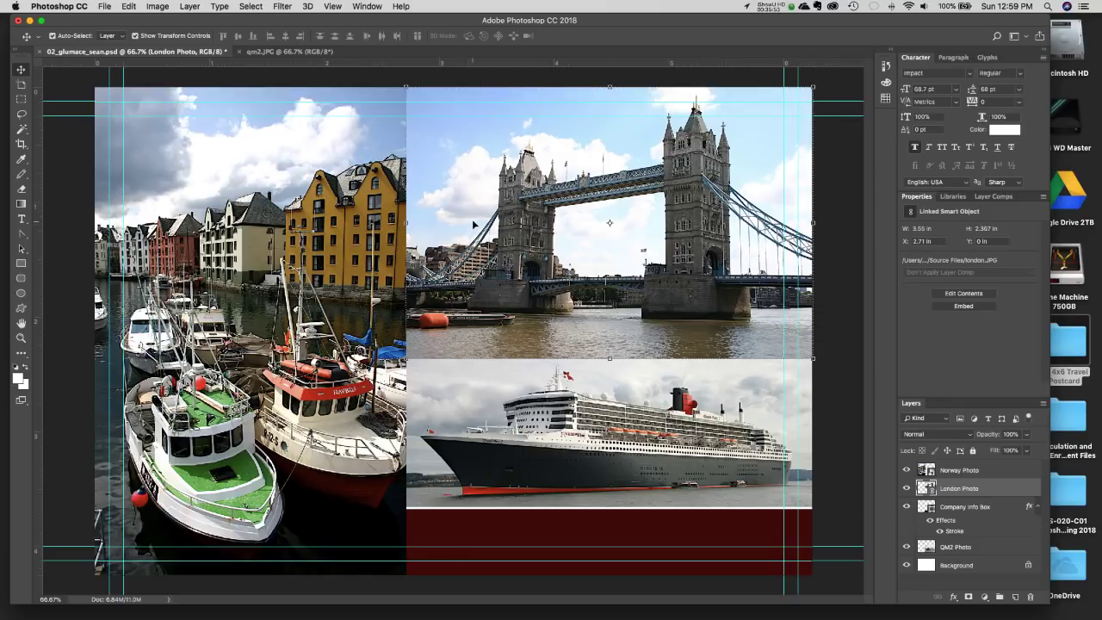
key("Left")
key("Left")
key("Left")
key("Left")
key("Left")
key("Left")
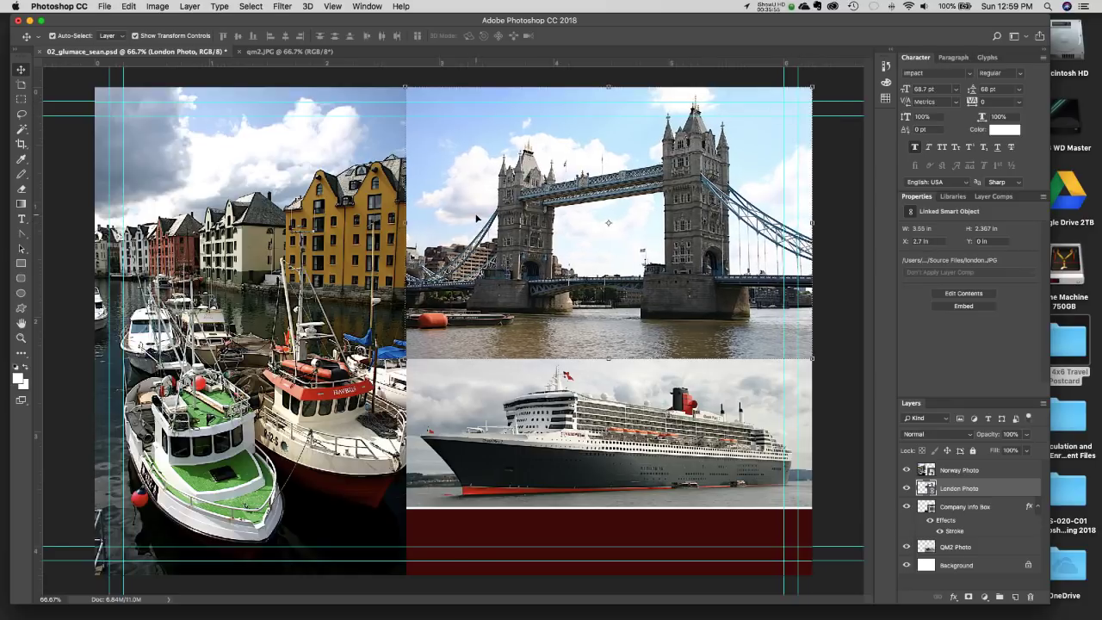
key("Right")
key("Right")
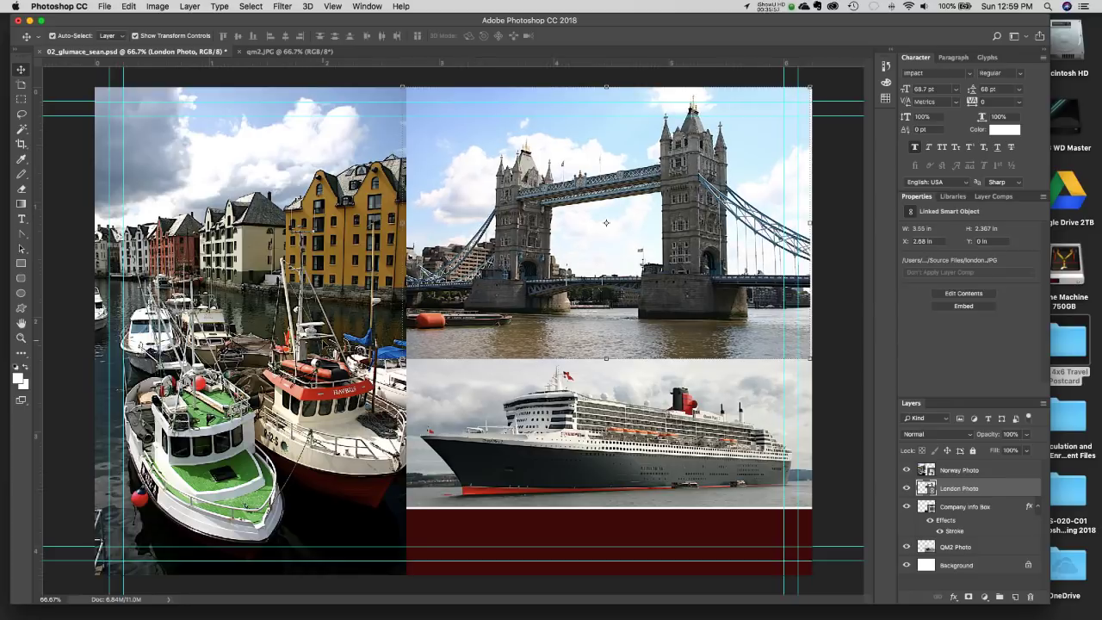
key("Right")
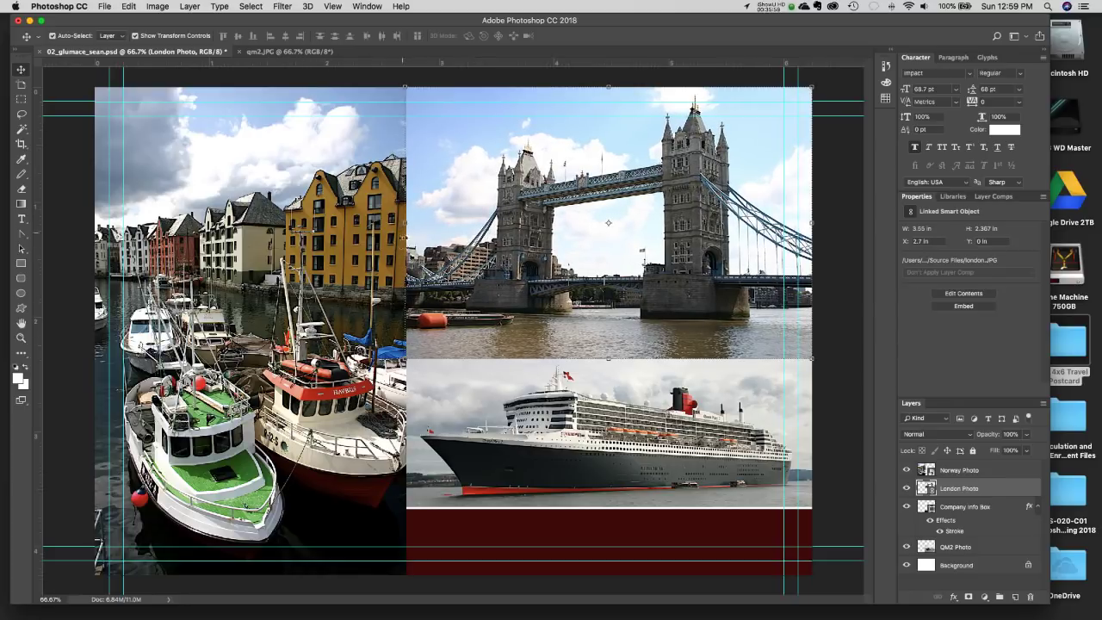
Nudge the Norway Photo layer slightly right against the London and ship photos, then deselect it.
key("alt+bracketright")
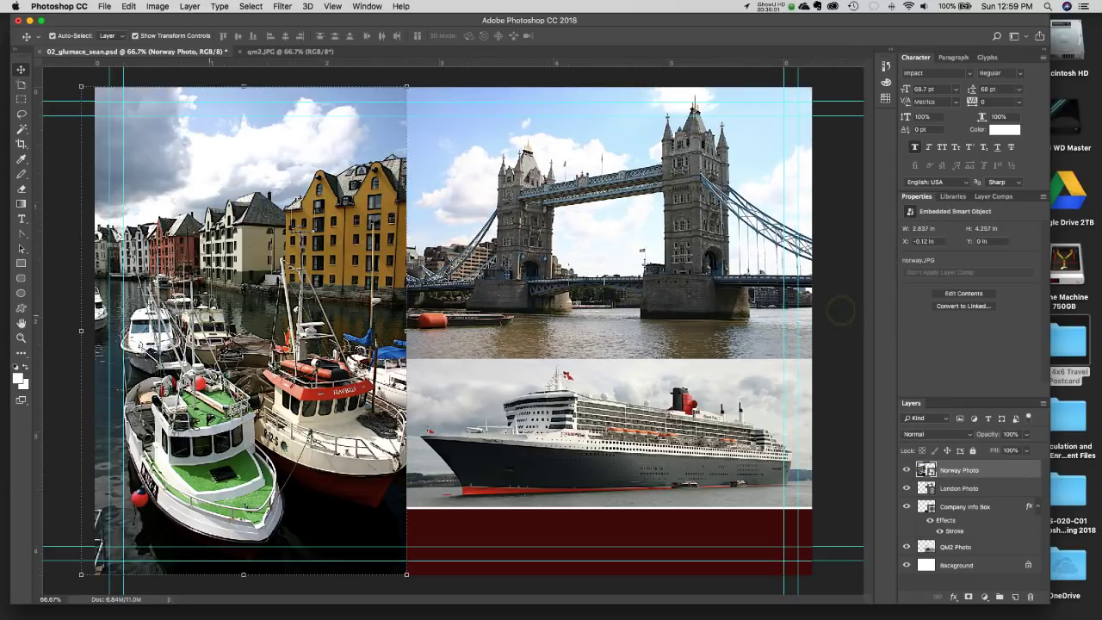
key("Right")
key("Right")
key("Right")
key("Left")
key("Right")
key("Right")
left_click(825, 305)
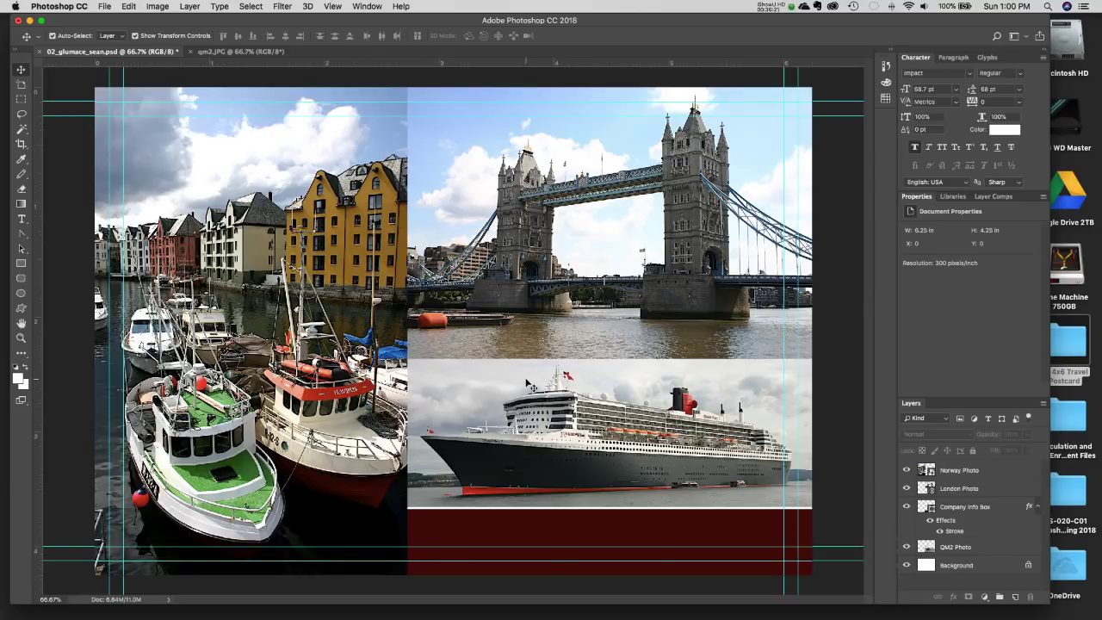
Collapse the Company Info Box effects and add a Black & White adjustment layer directly above the QM2 Photo layer.
left_click(611, 168)
left_click(563, 381)
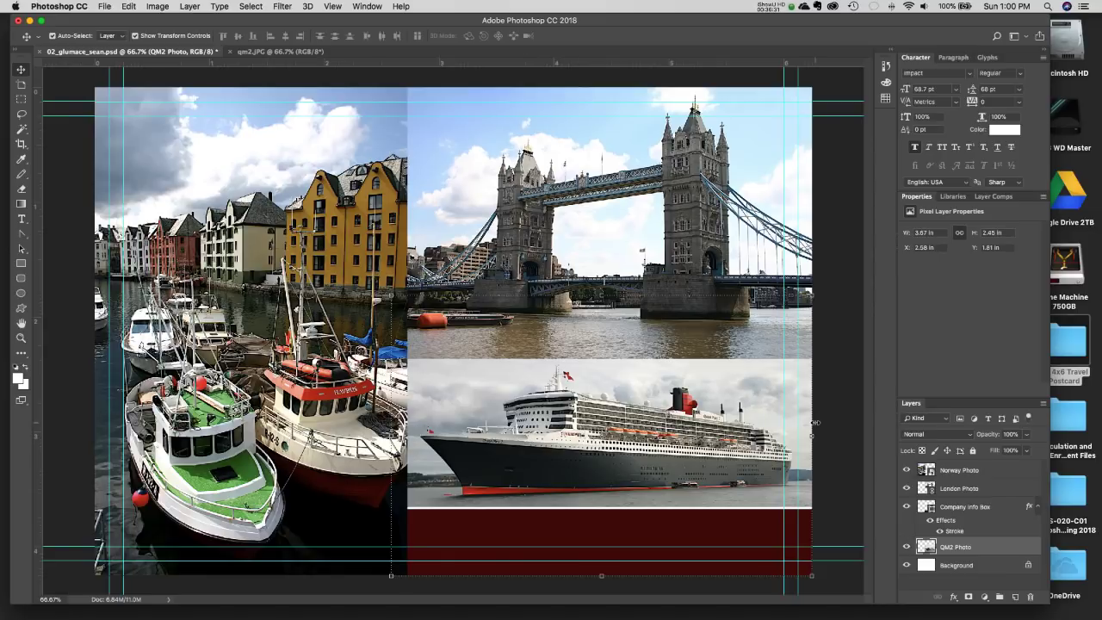
left_click(1037, 508)
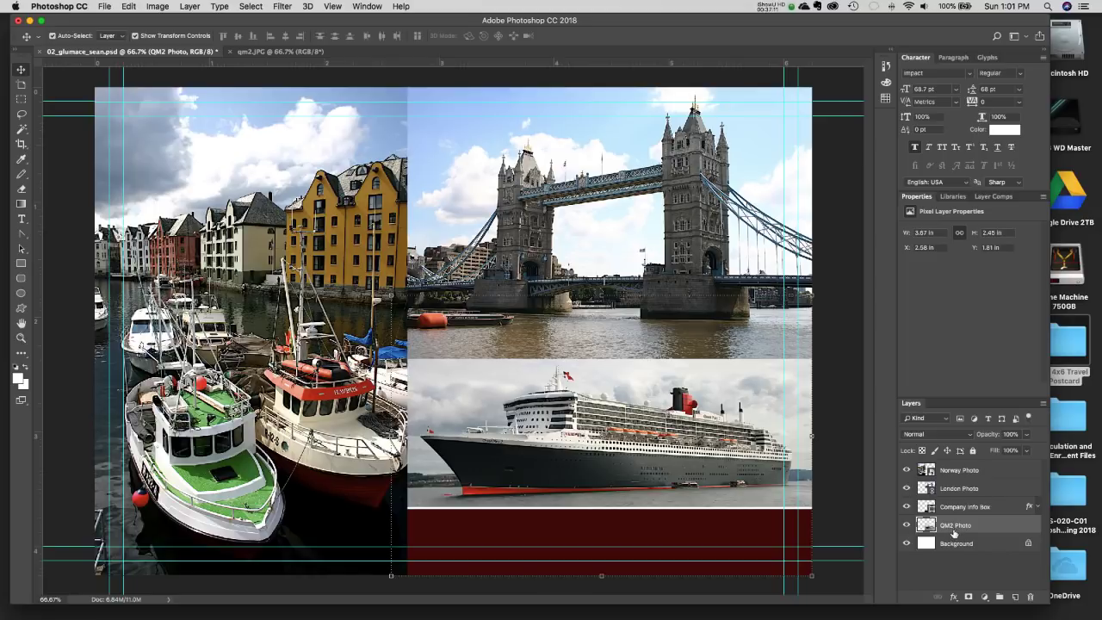
left_click(985, 596)
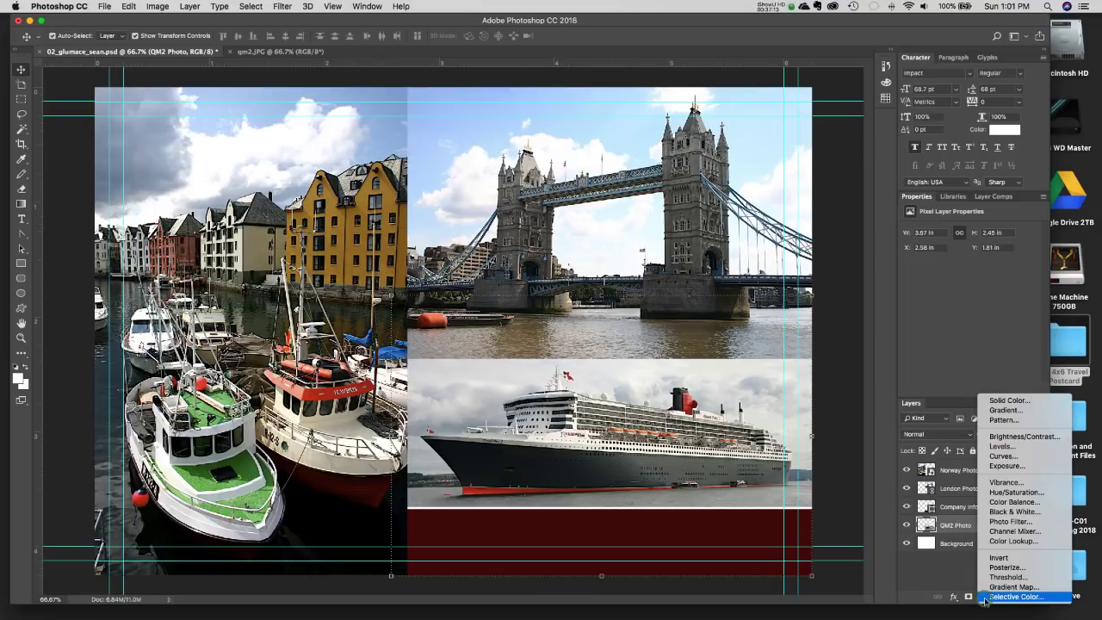
left_click(1014, 512)
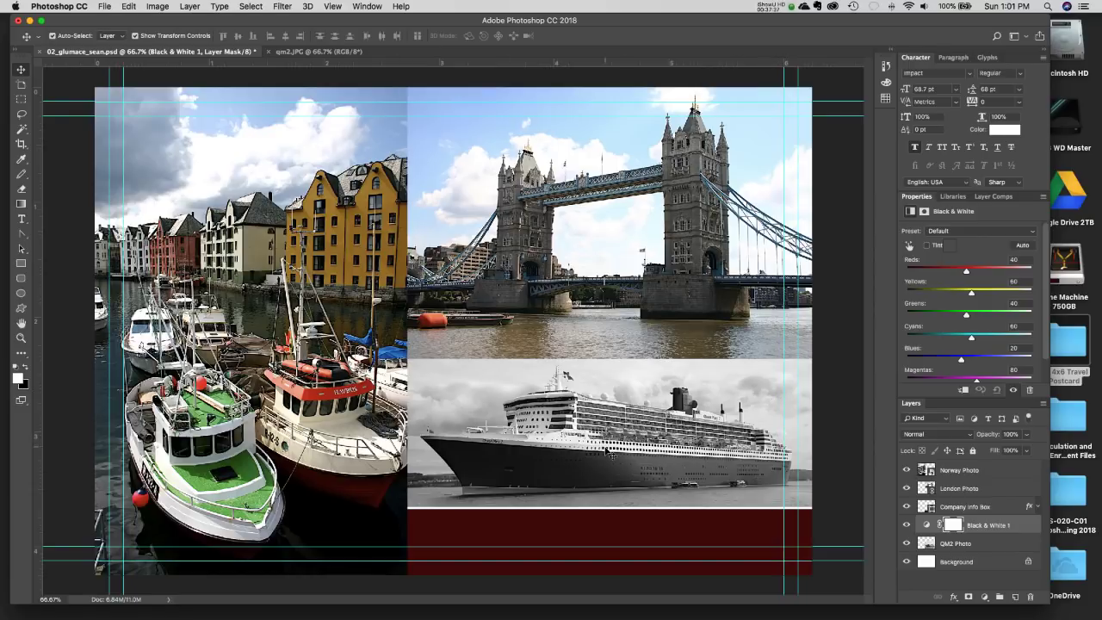
Compare the ship photo with and without the Black & White adjustment.
left_click(906, 525)
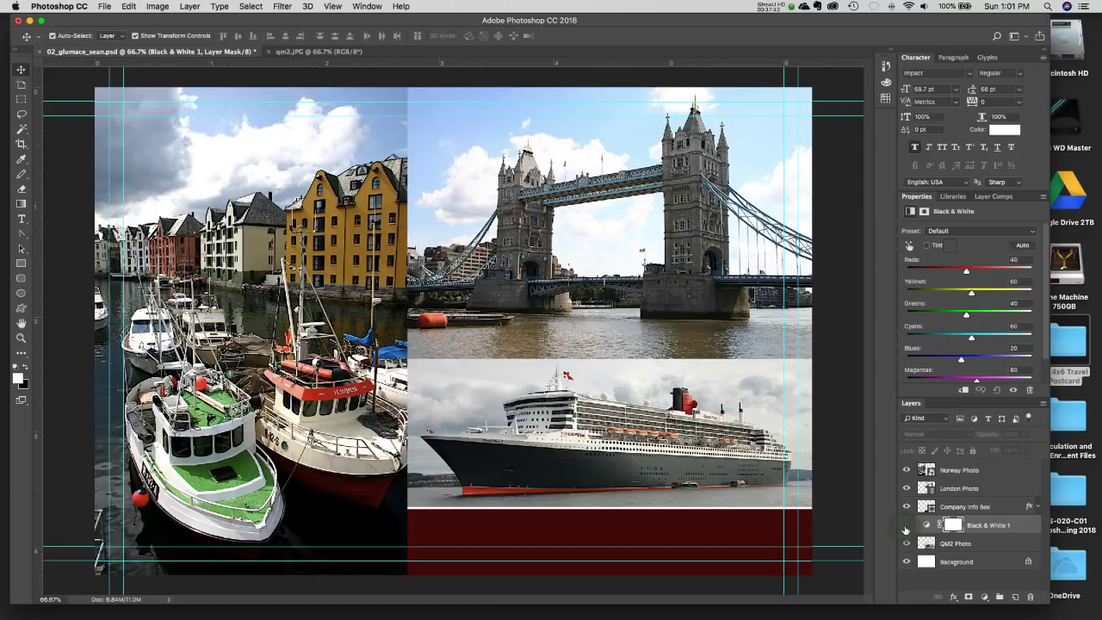
left_click(906, 527)
left_click(906, 527)
left_click(905, 527)
left_click(906, 527)
left_click(905, 527)
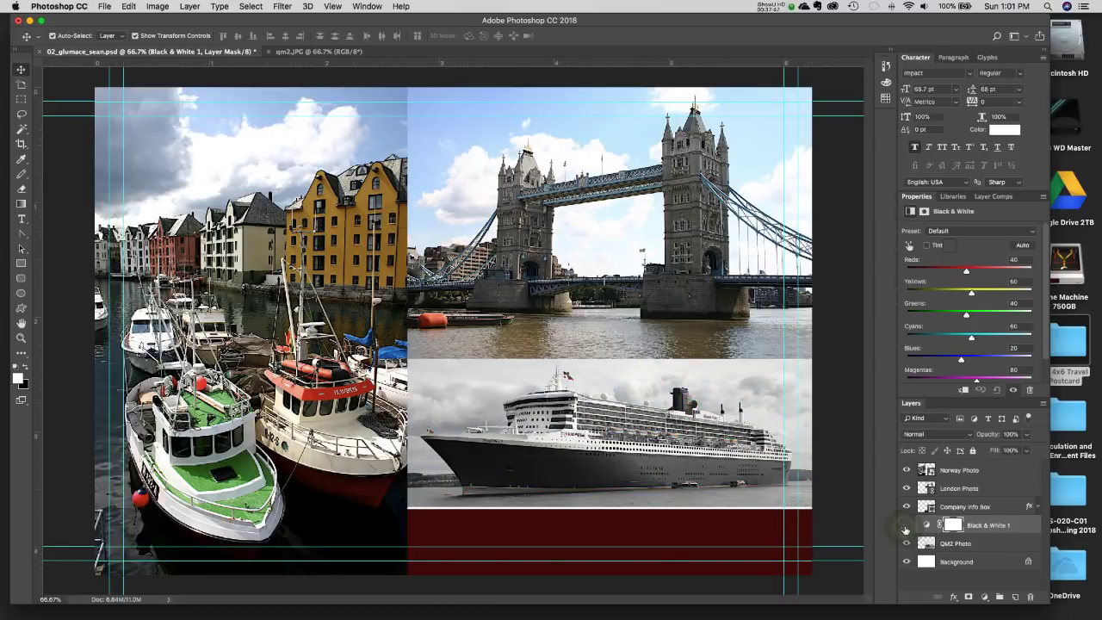
left_click(906, 527)
left_click(906, 526)
Try the Infrared, High Contrast Blue Filter, Green Filter and Red Filter presets on the Black & White adjustment.
left_click(961, 231)
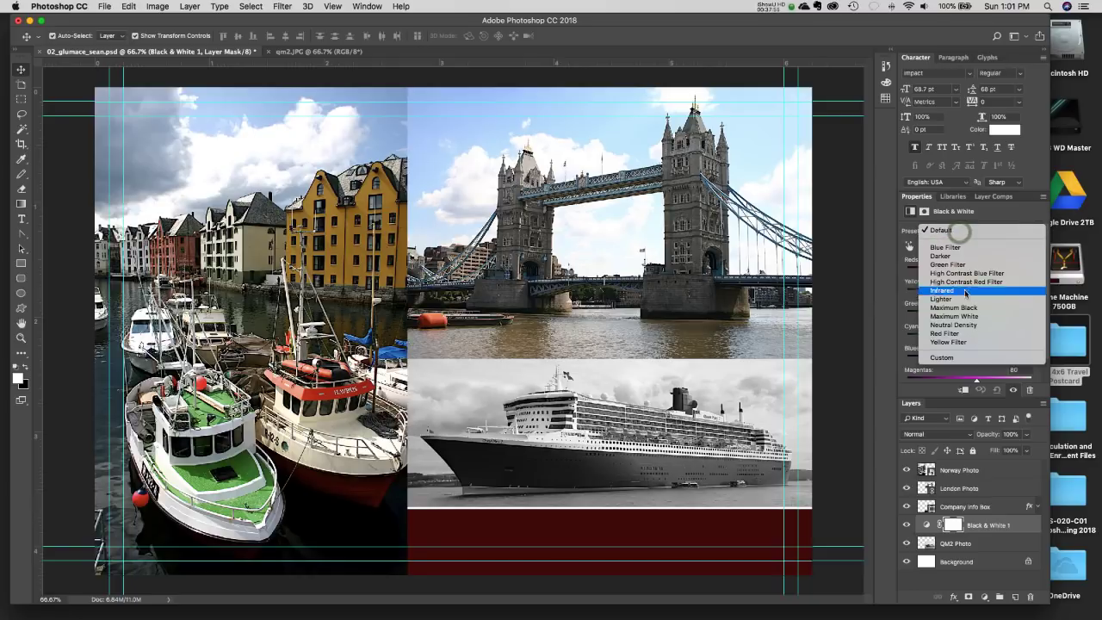
left_click(966, 291)
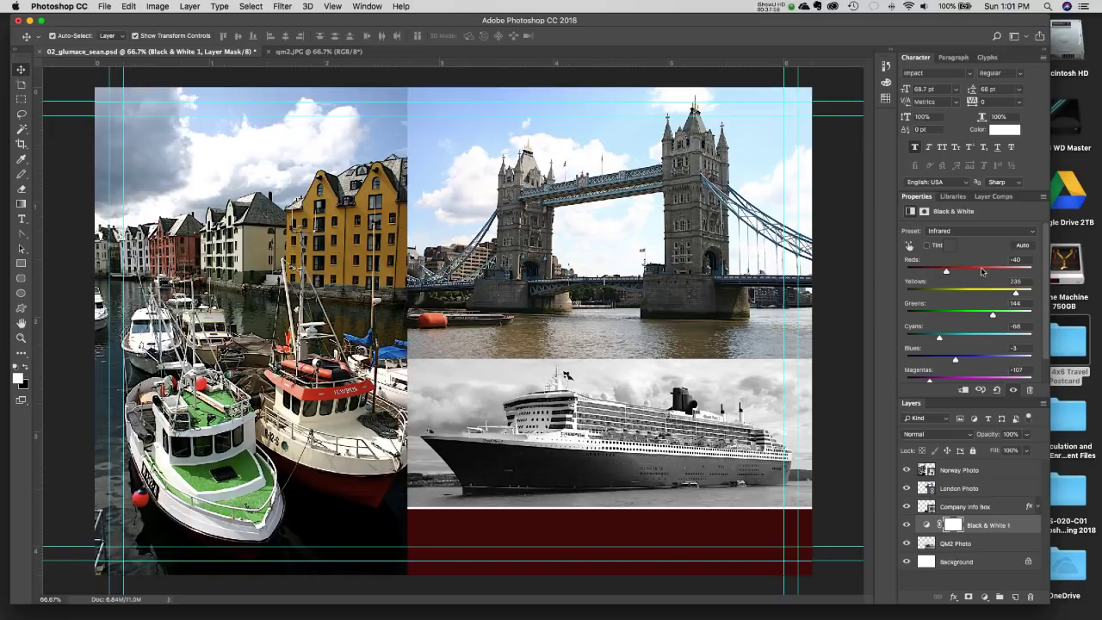
left_click(969, 232)
left_click(965, 216)
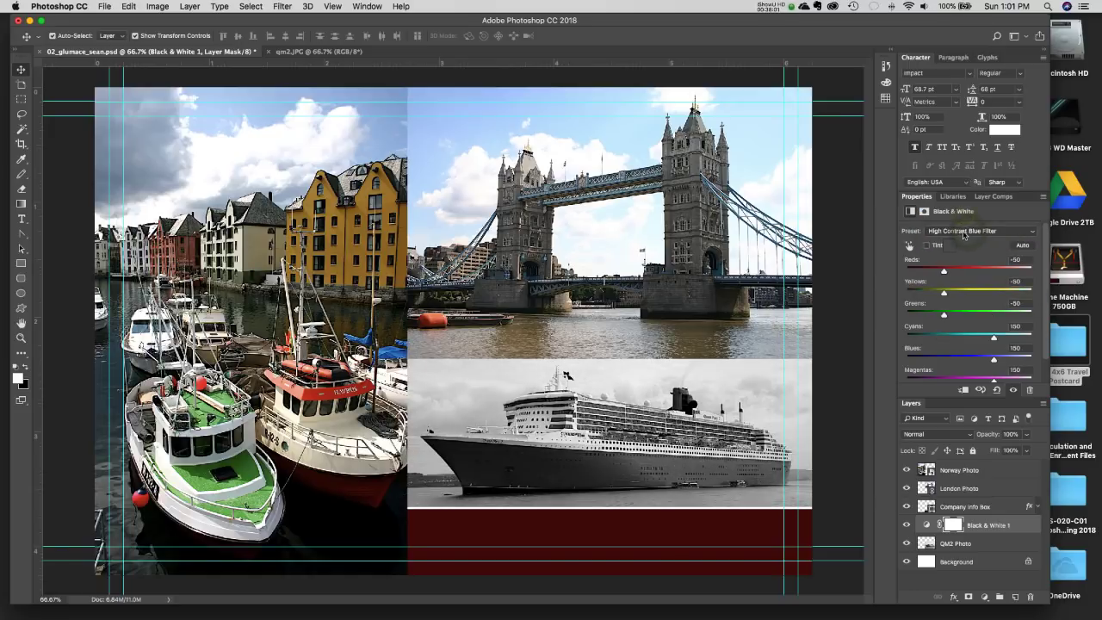
left_click(964, 230)
left_click(964, 224)
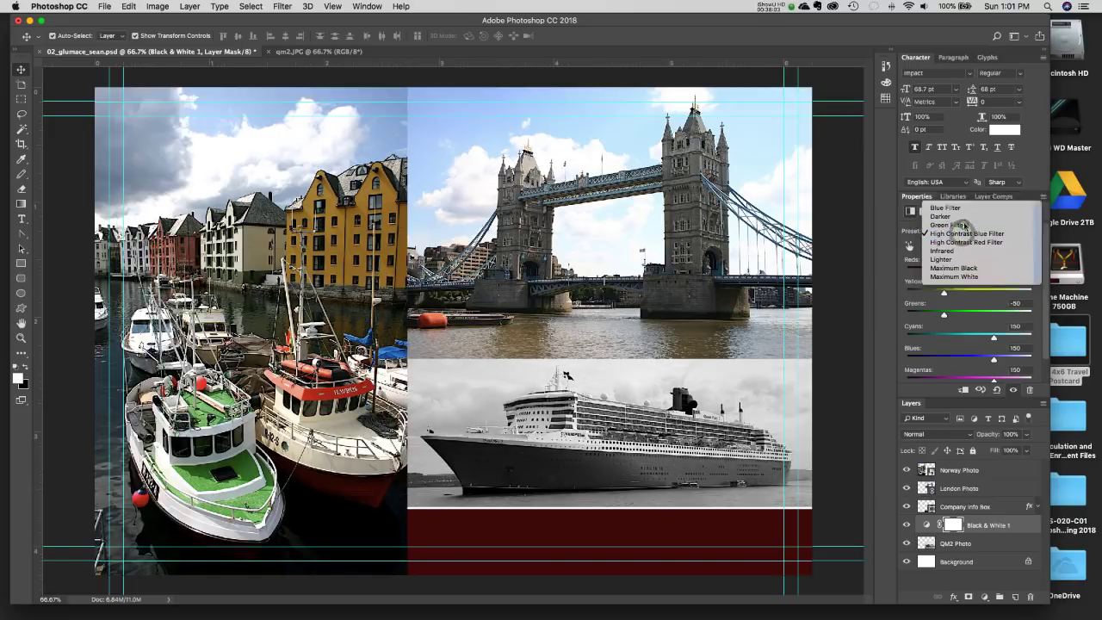
left_click(965, 228)
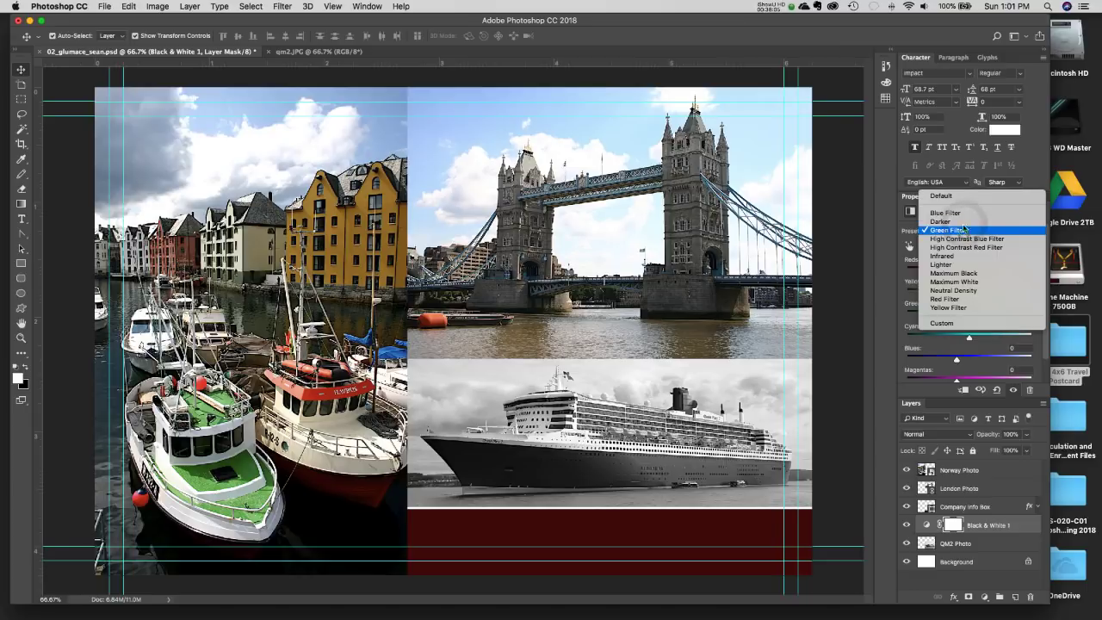
left_click(951, 299)
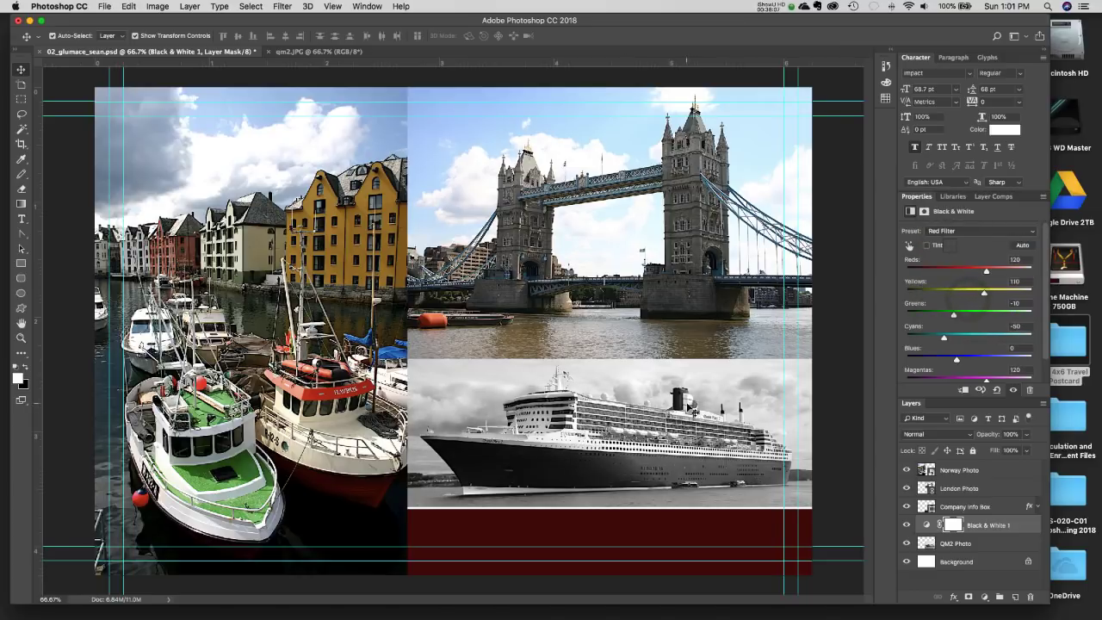
Try the Maximum White, Maximum Black, Lighter, Infrared and Red Filter presets on the Black & White adjustment.
left_click(999, 231)
left_click(988, 216)
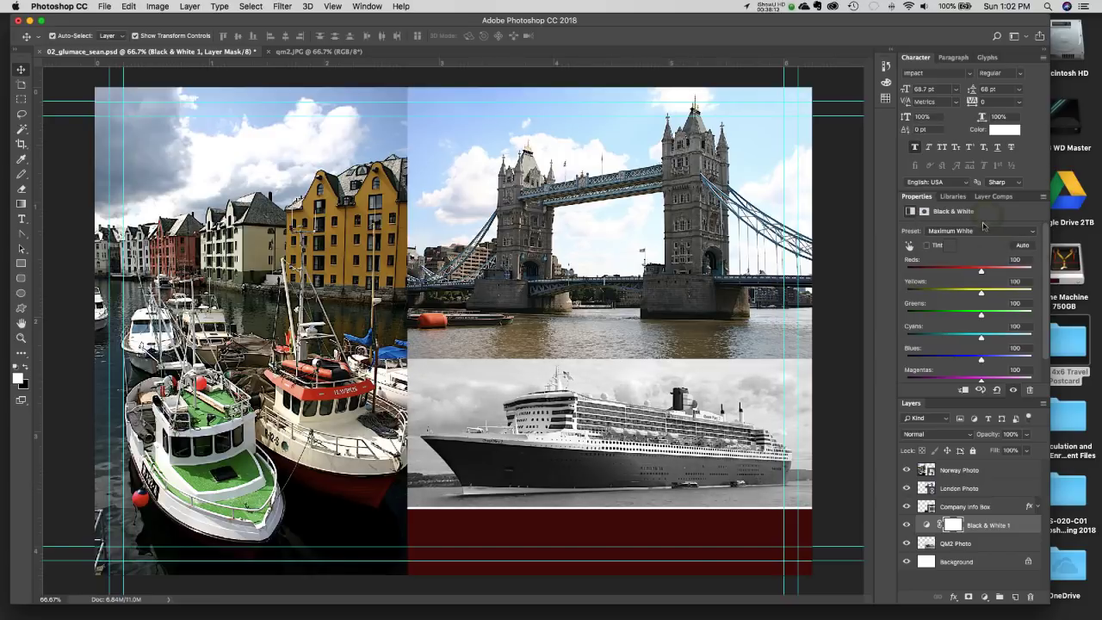
left_click(971, 232)
left_click(973, 226)
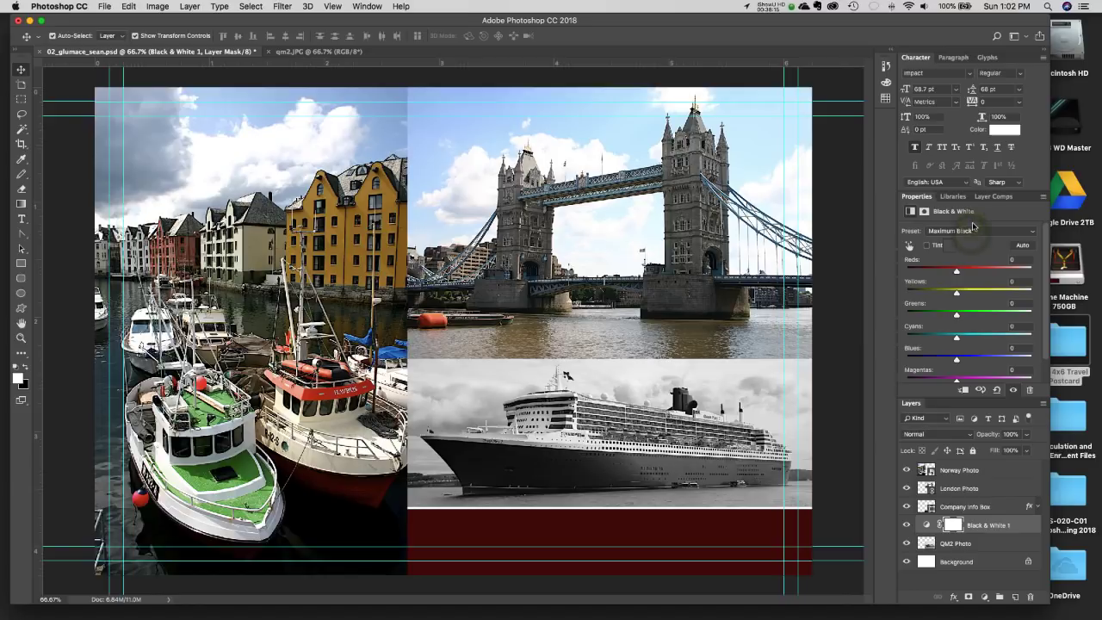
left_click(969, 233)
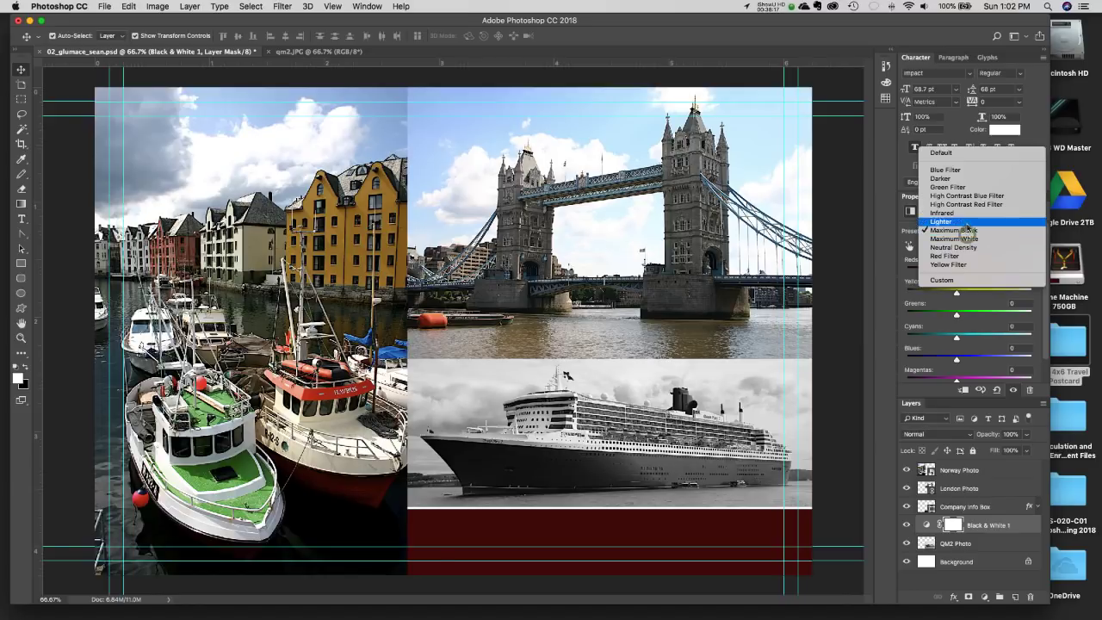
left_click(969, 224)
left_click(970, 234)
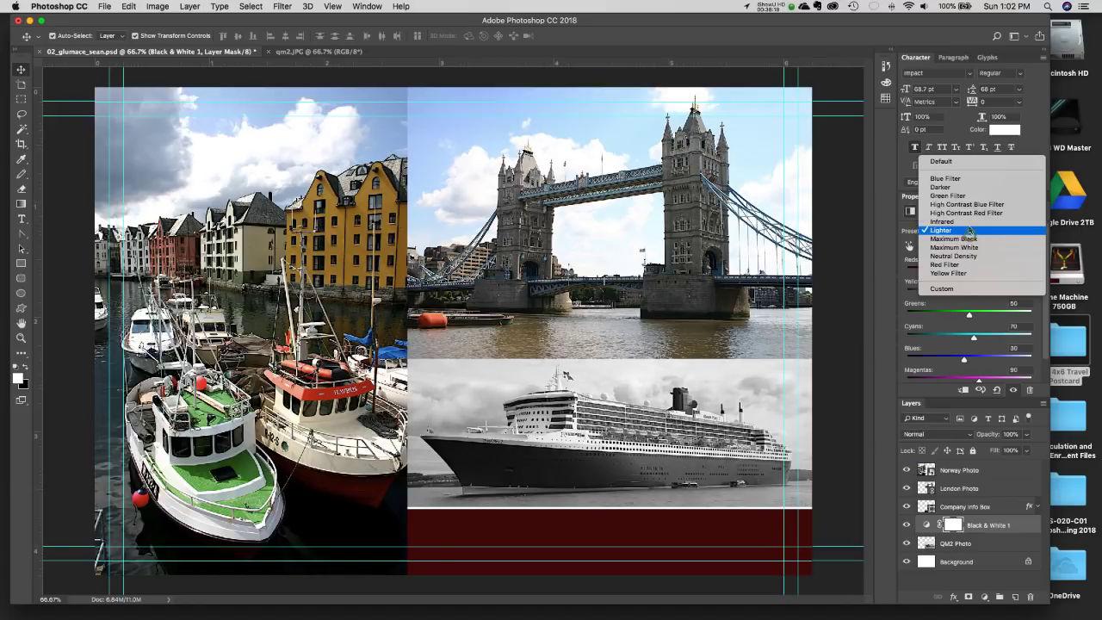
left_click(969, 227)
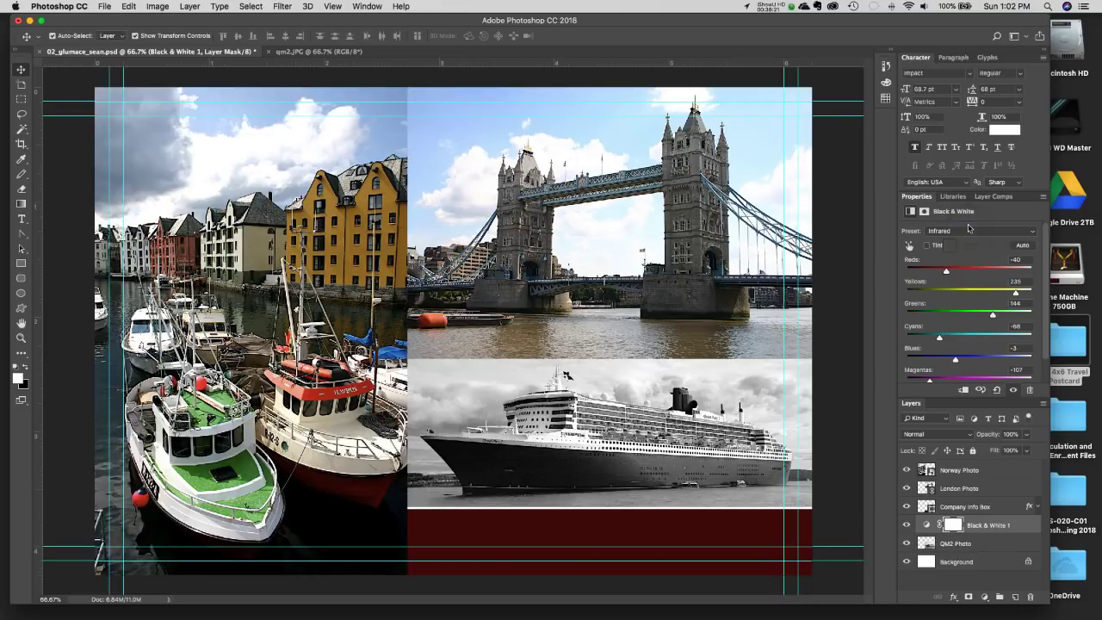
left_click(968, 233)
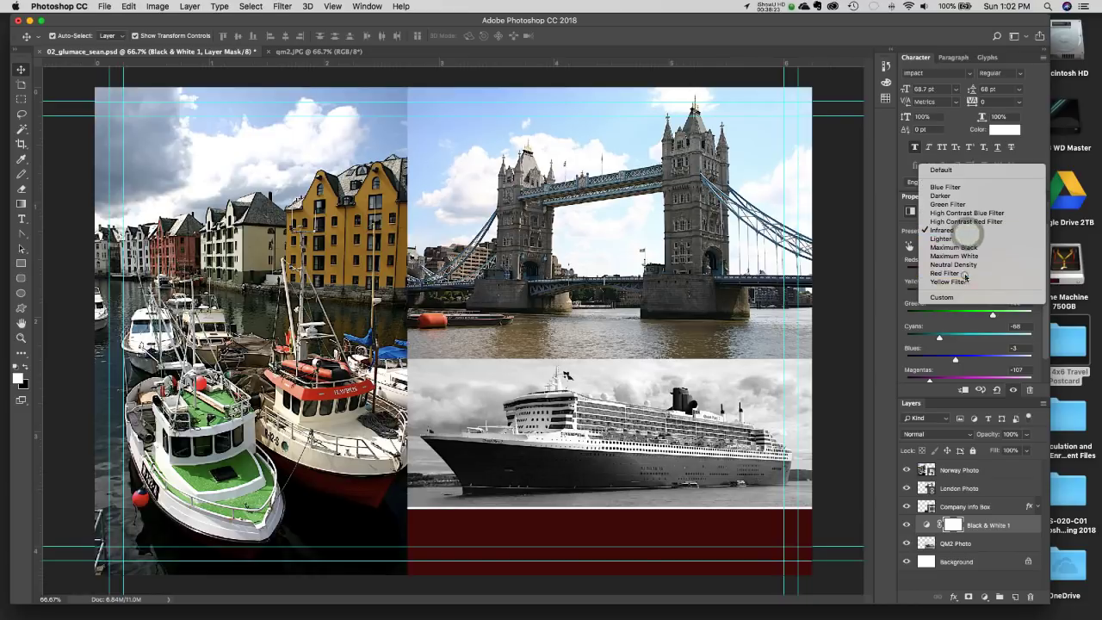
left_click(965, 276)
Set the Black & White adjustment's preset to Darker.
left_click(962, 232)
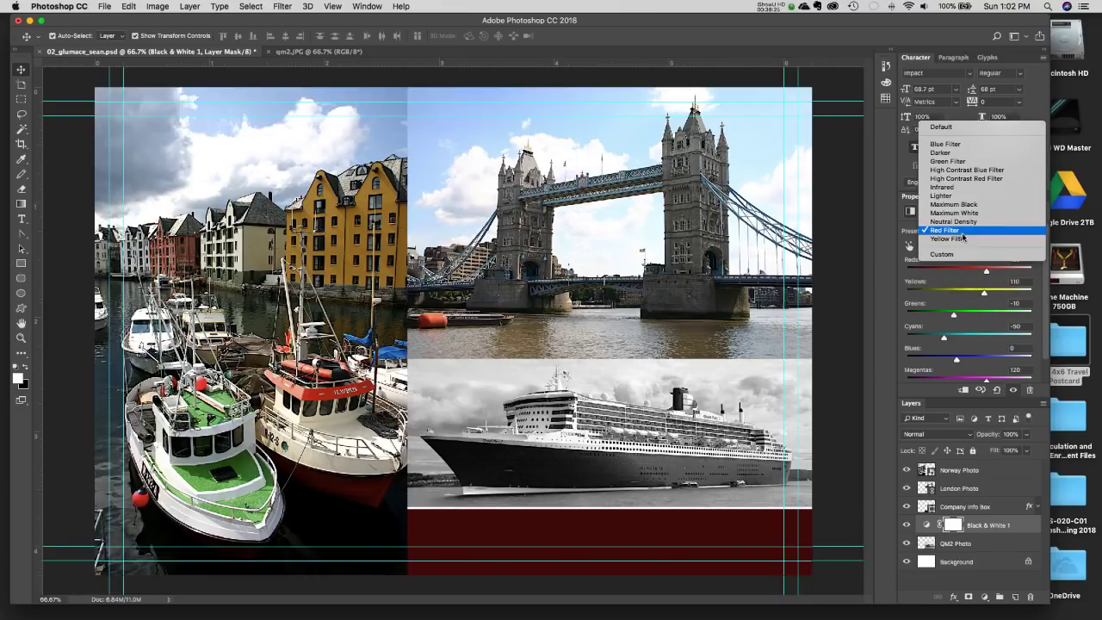
left_click(962, 153)
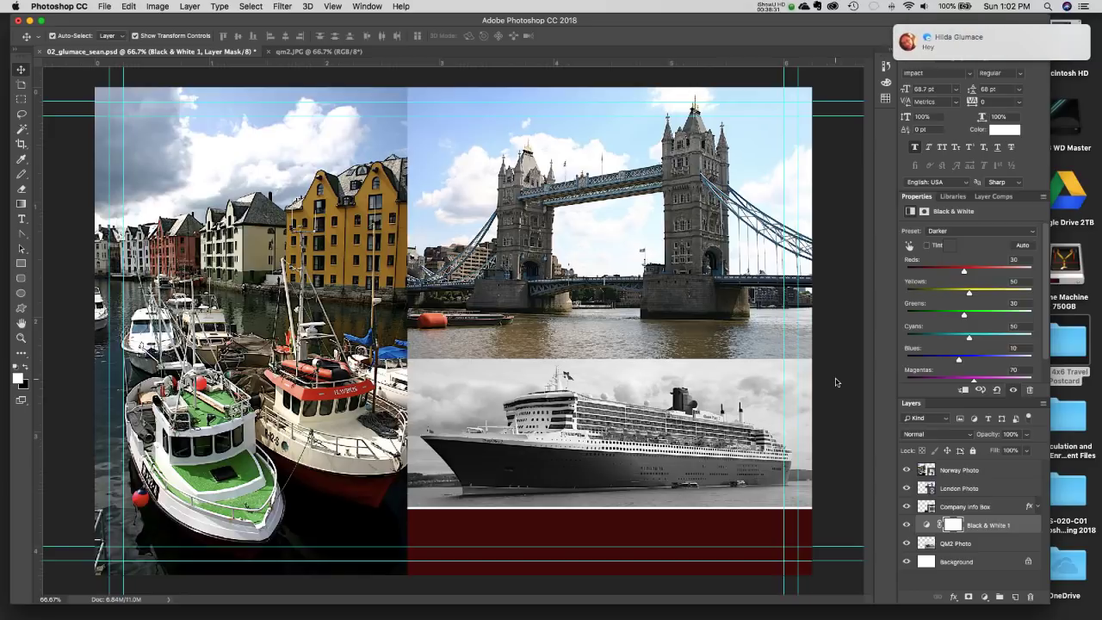
left_click(769, 7)
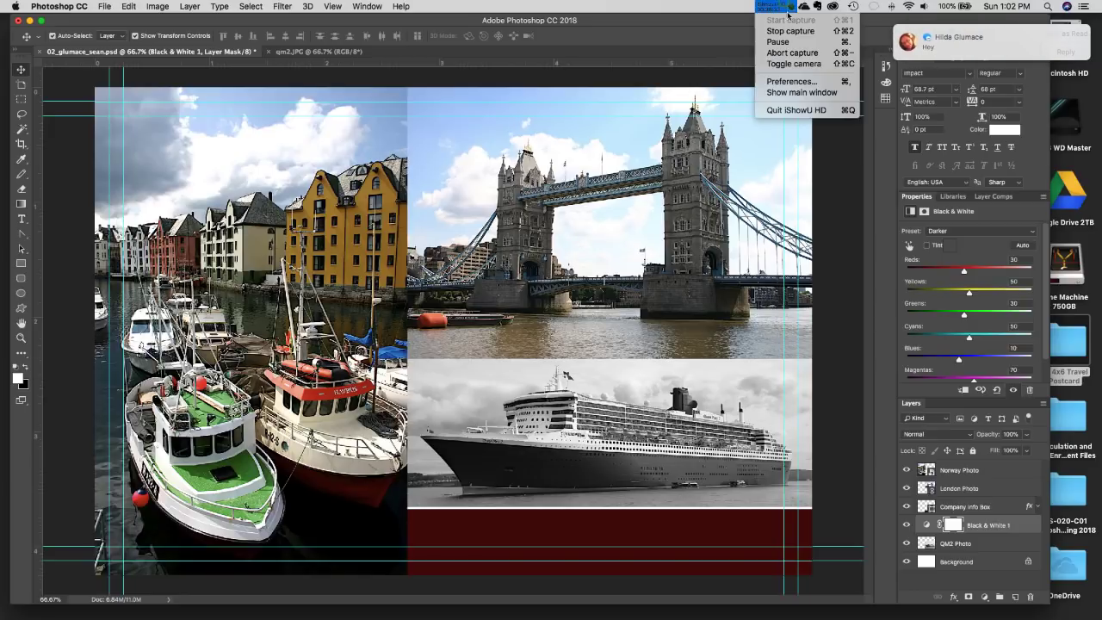
left_click(704, 94)
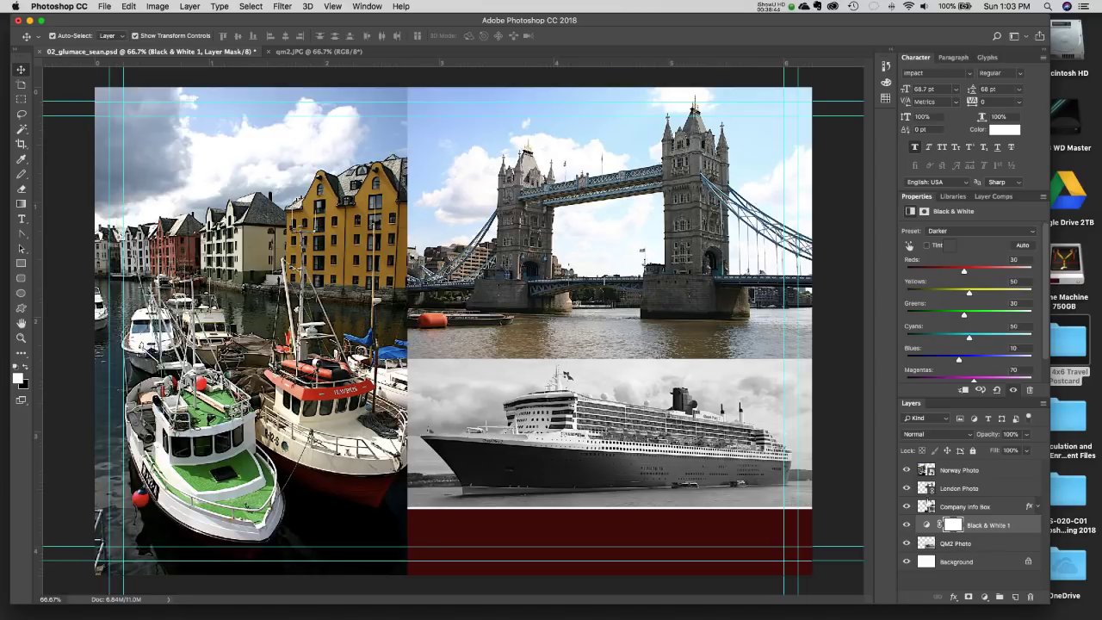
Add a Photo Filter adjustment layer directly above the London Photo layer.
left_click(676, 282)
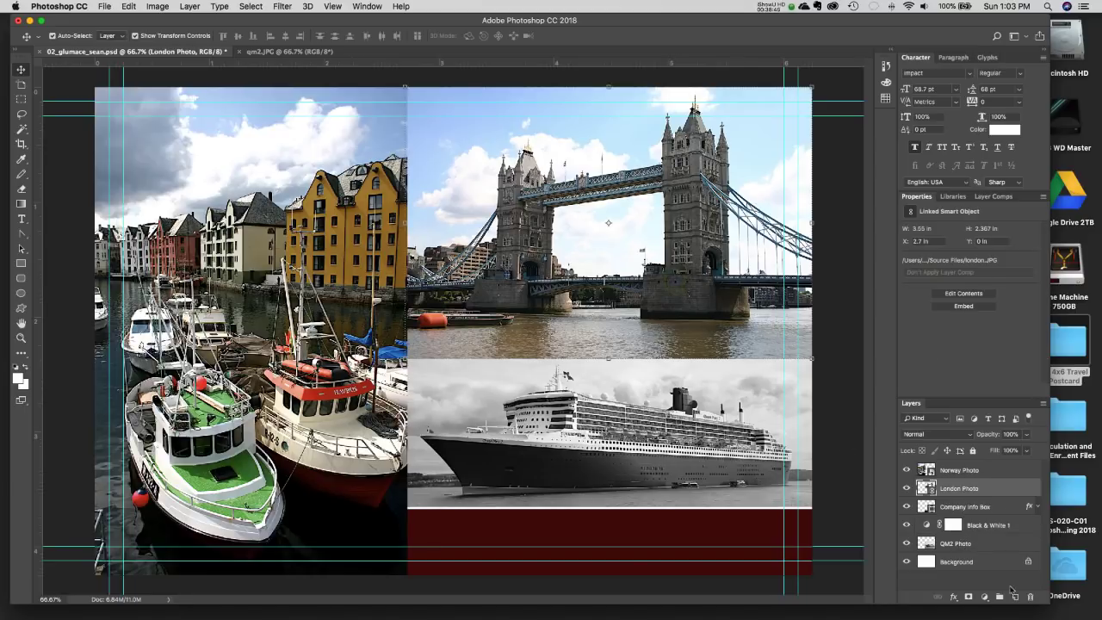
left_click(983, 597)
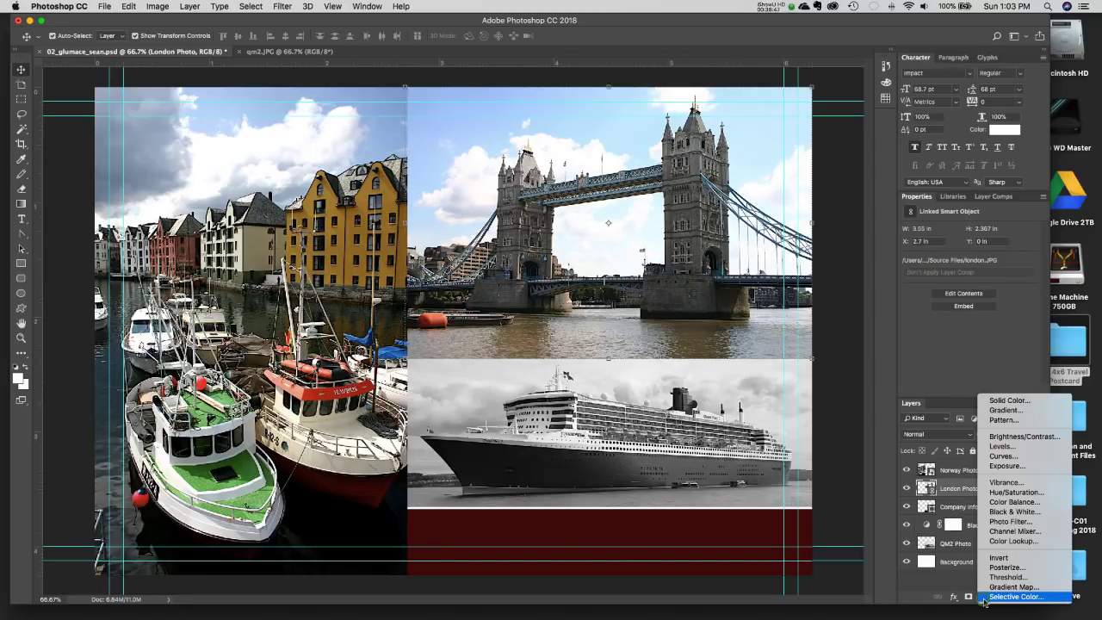
left_click(1033, 521)
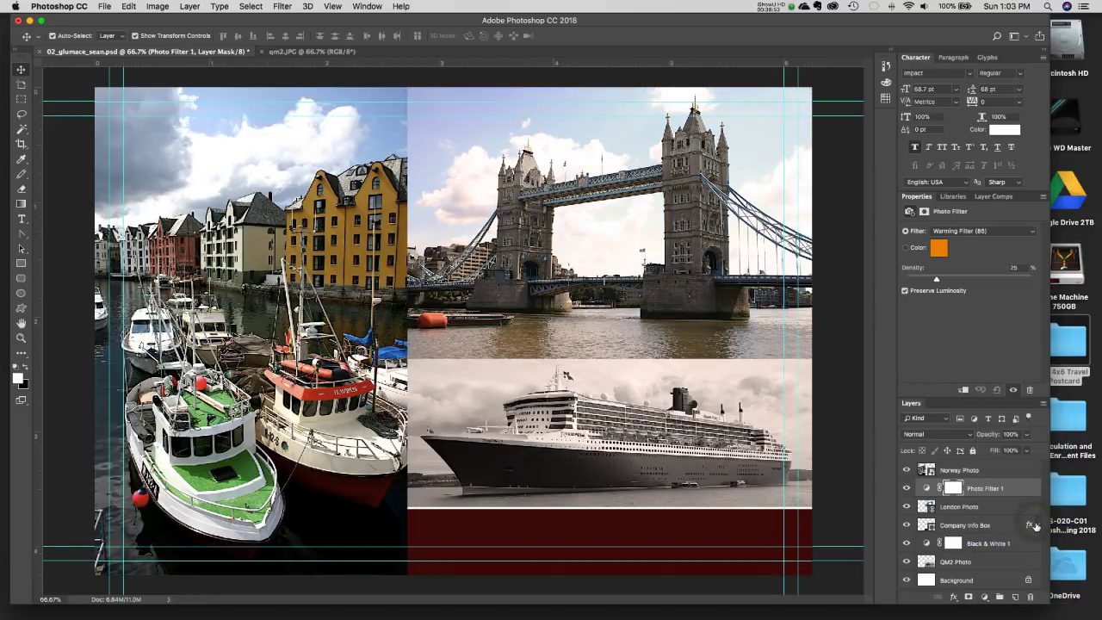
Try the Red and Violet filters on the Photo Filter adjustment.
left_click(994, 233)
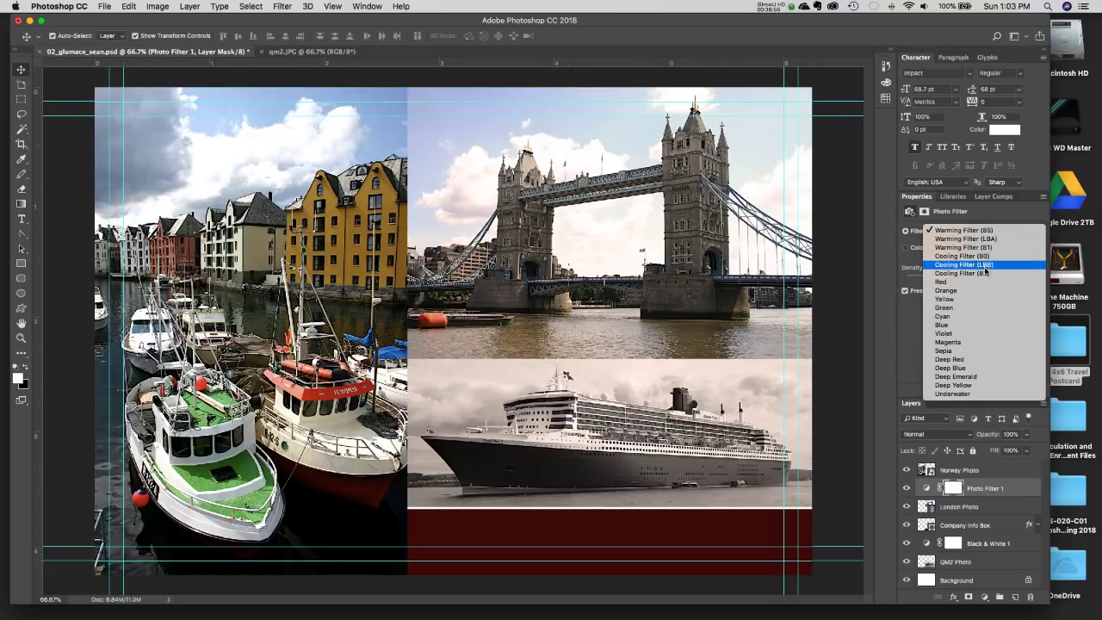
left_click(983, 283)
left_click(989, 232)
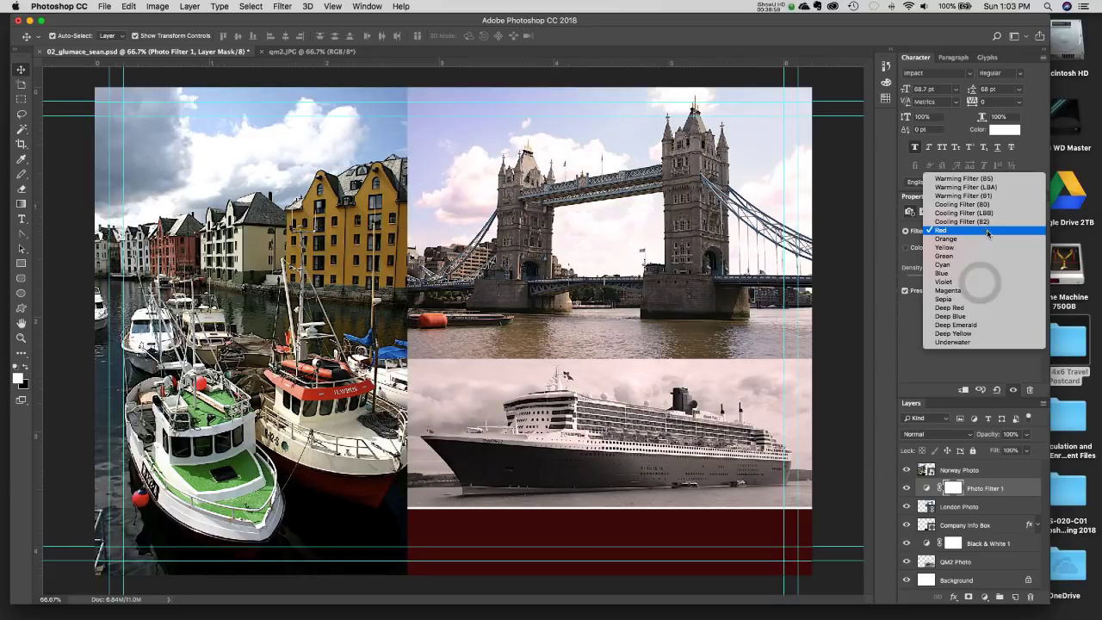
left_click(969, 285)
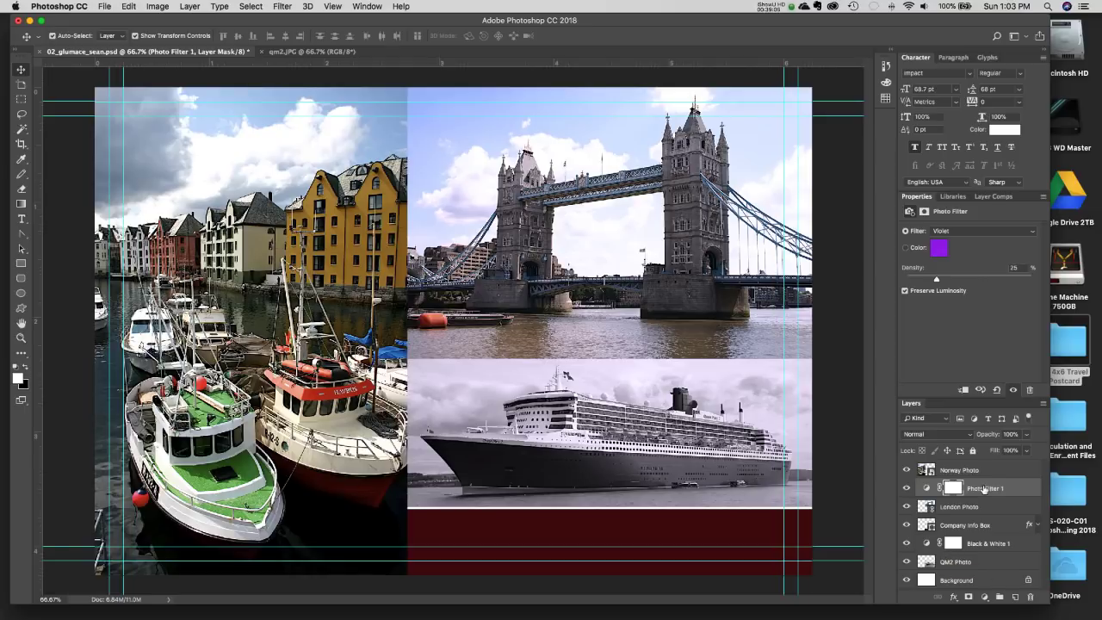
Delete the Photo Filter adjustment layer above the London Photo and deselect all layers.
left_click_drag(983, 490, 1032, 599)
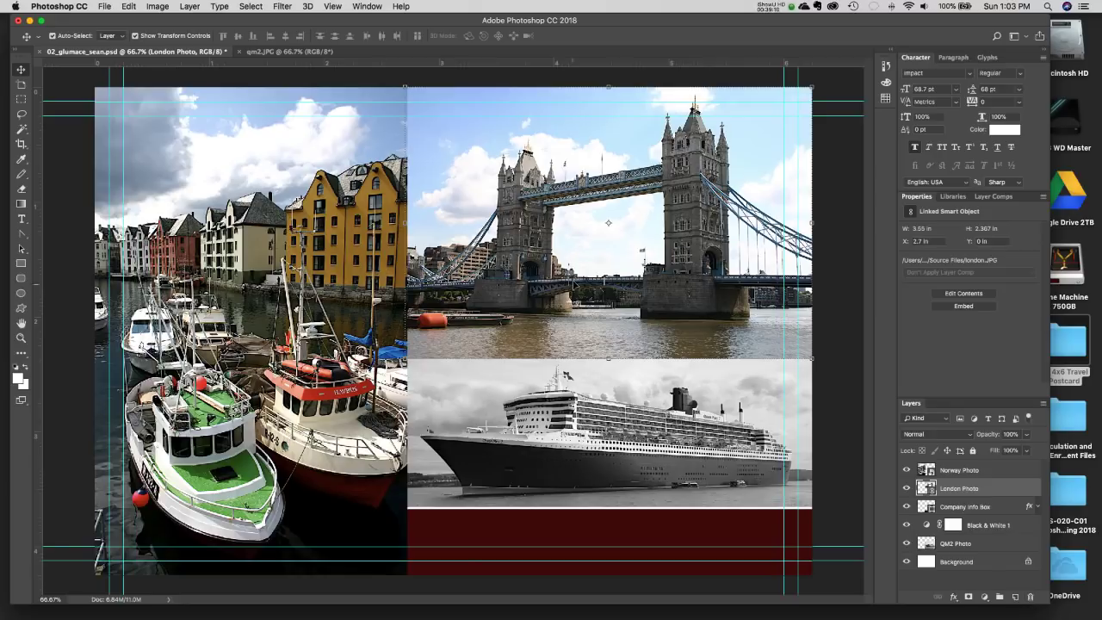
left_click(840, 291)
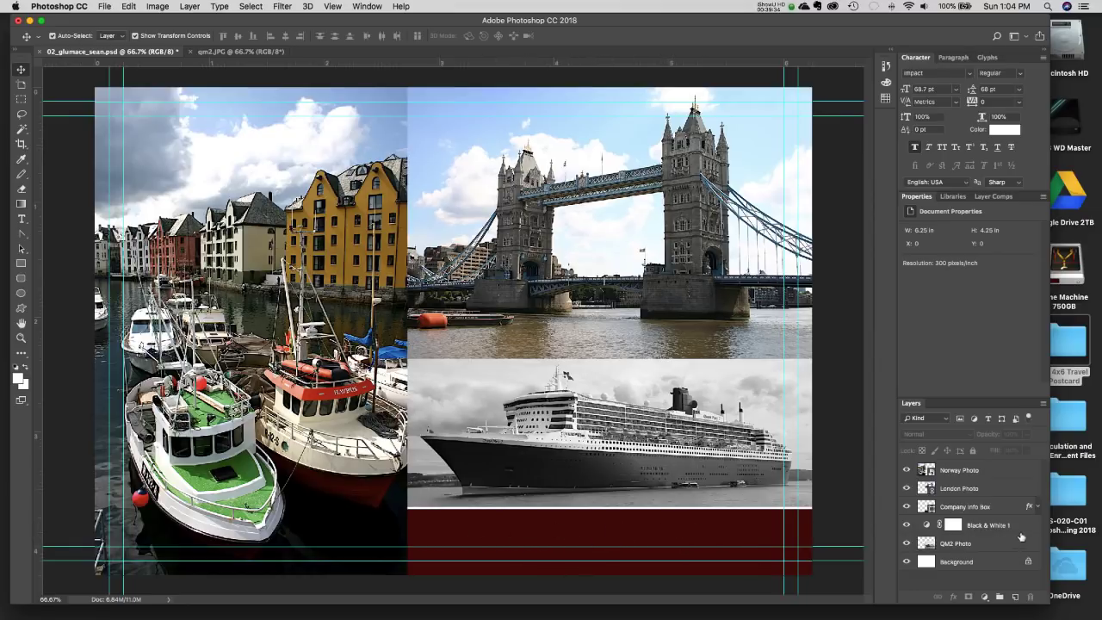
Place world_travel_logo_f.ai from Source Files as an embedded smart object above the Company Info Box layer, cropped to its bounding box.
left_click(1039, 507)
left_click(1038, 507)
left_click(964, 508)
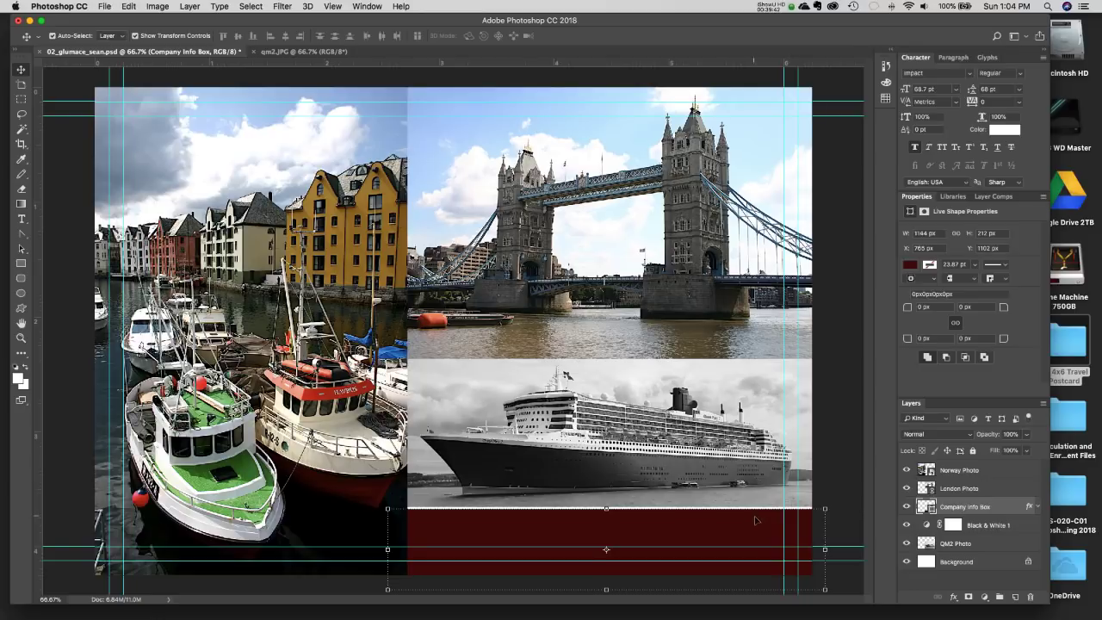
left_click(103, 6)
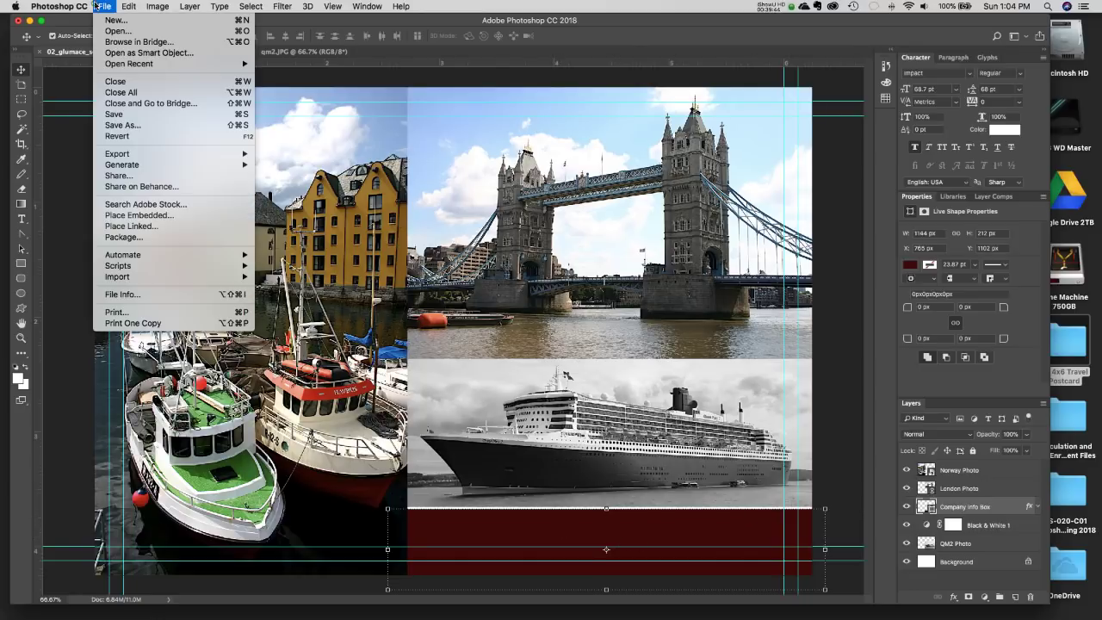
left_click(175, 217)
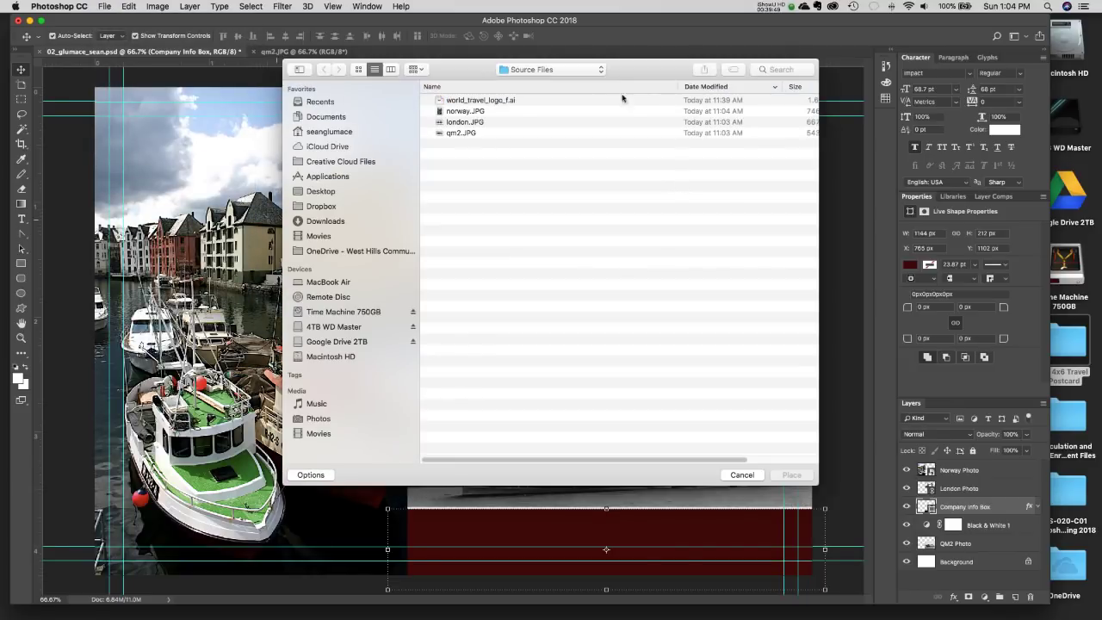
left_click(568, 70)
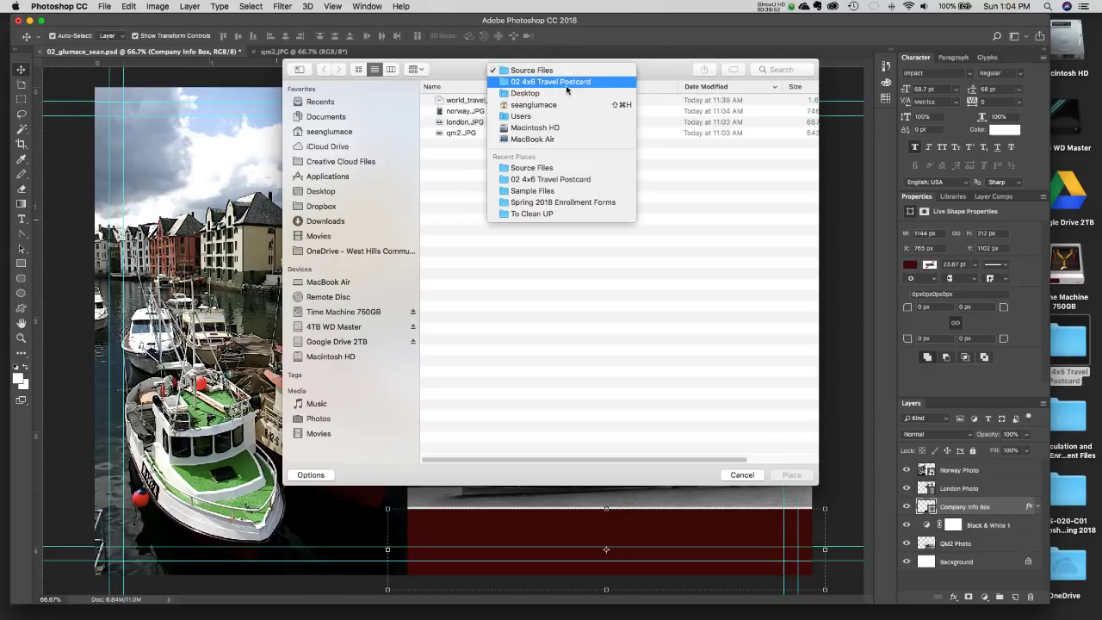
left_click(564, 72)
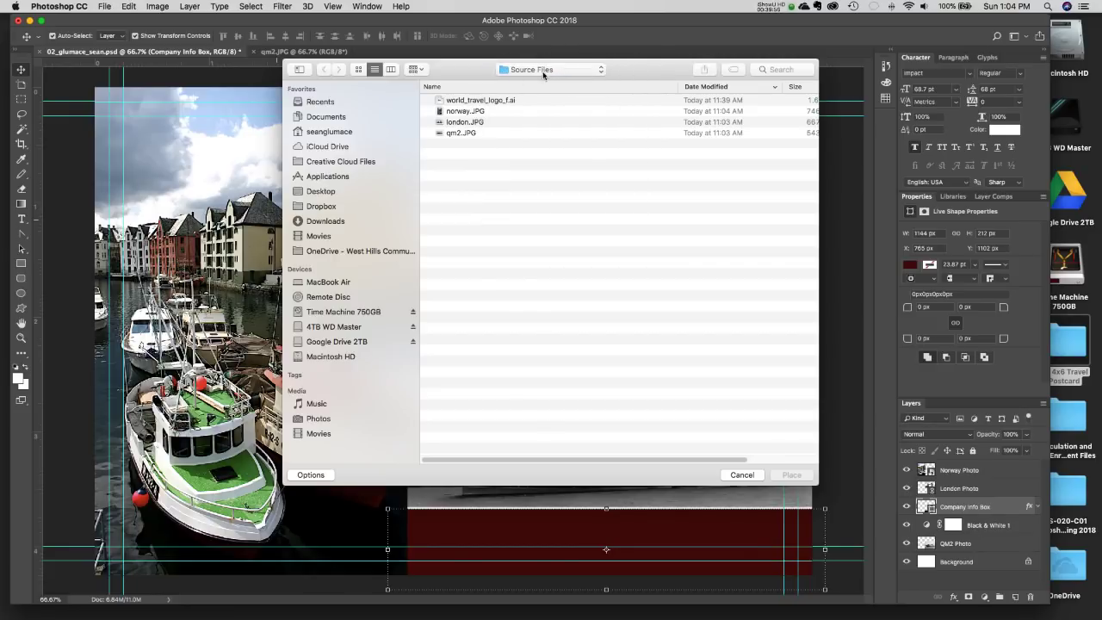
double_click(473, 102)
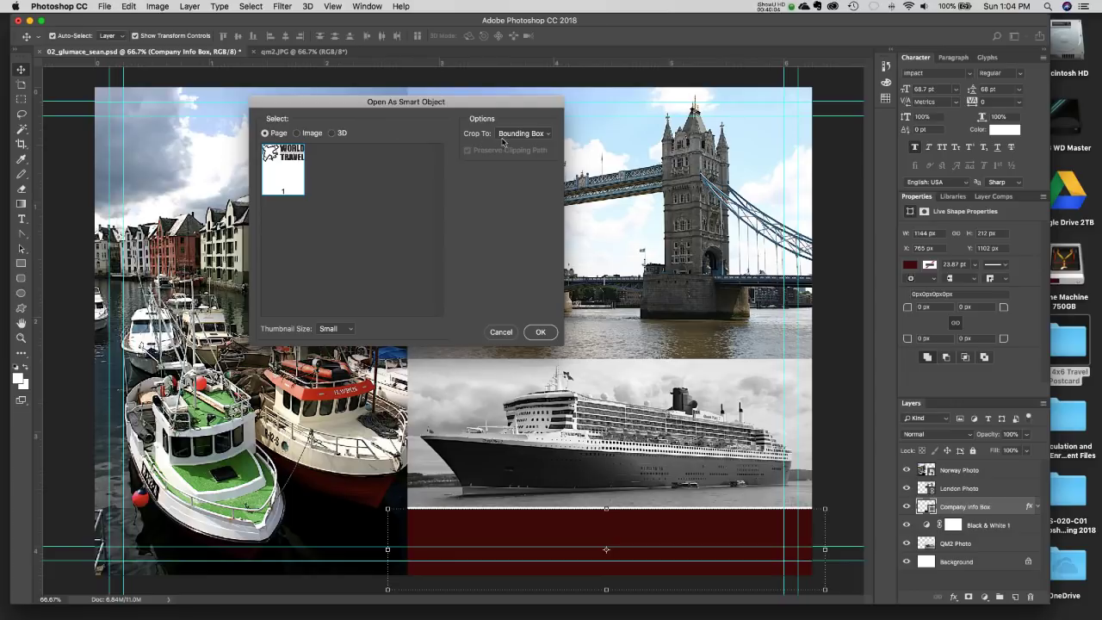
left_click(541, 332)
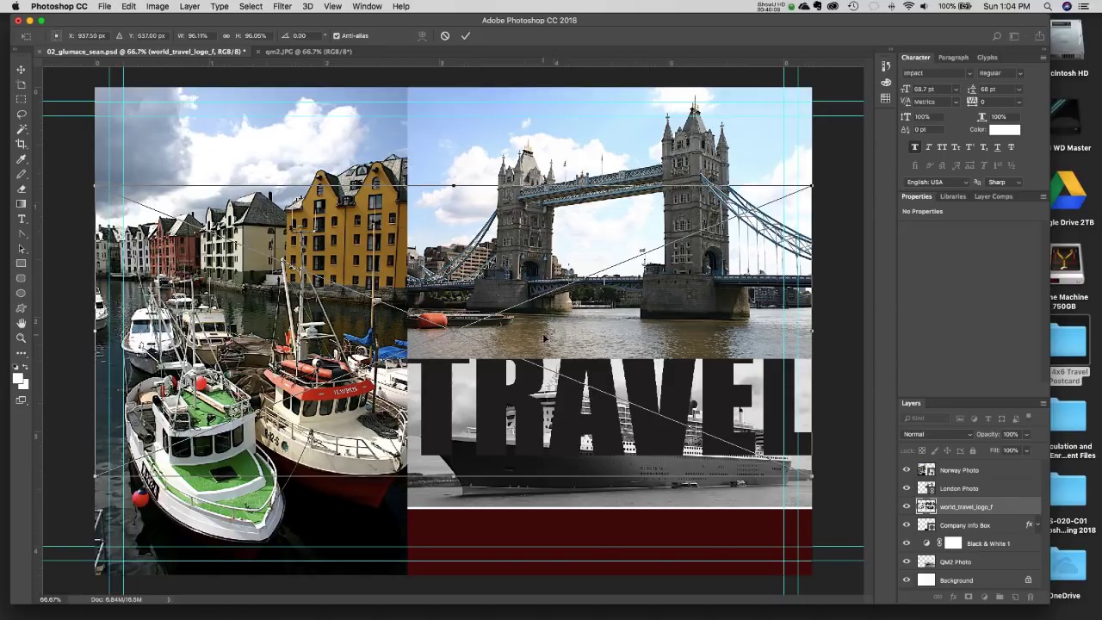
Scale the placed World Travel logo down to about 12% and position it inside the maroon box beside the Norway photo.
left_click_drag(512, 404, 527, 468)
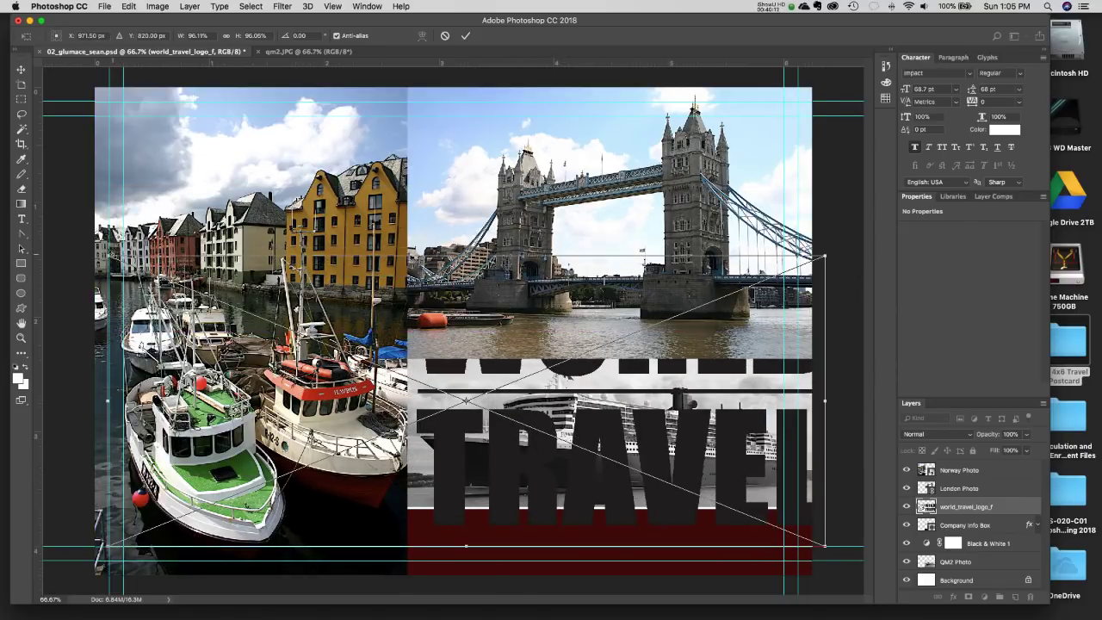
left_click_drag(108, 256, 523, 516)
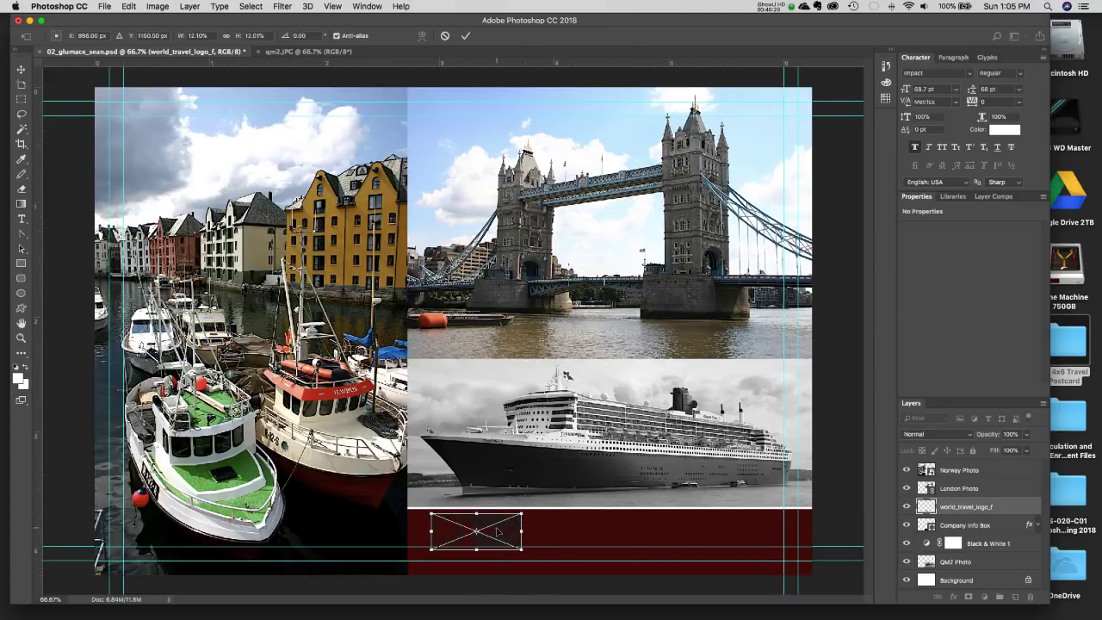
key("Return")
Move the Company Info Box up to about Y 1080 px and shift the QM2 photo slightly upward.
left_click(590, 537)
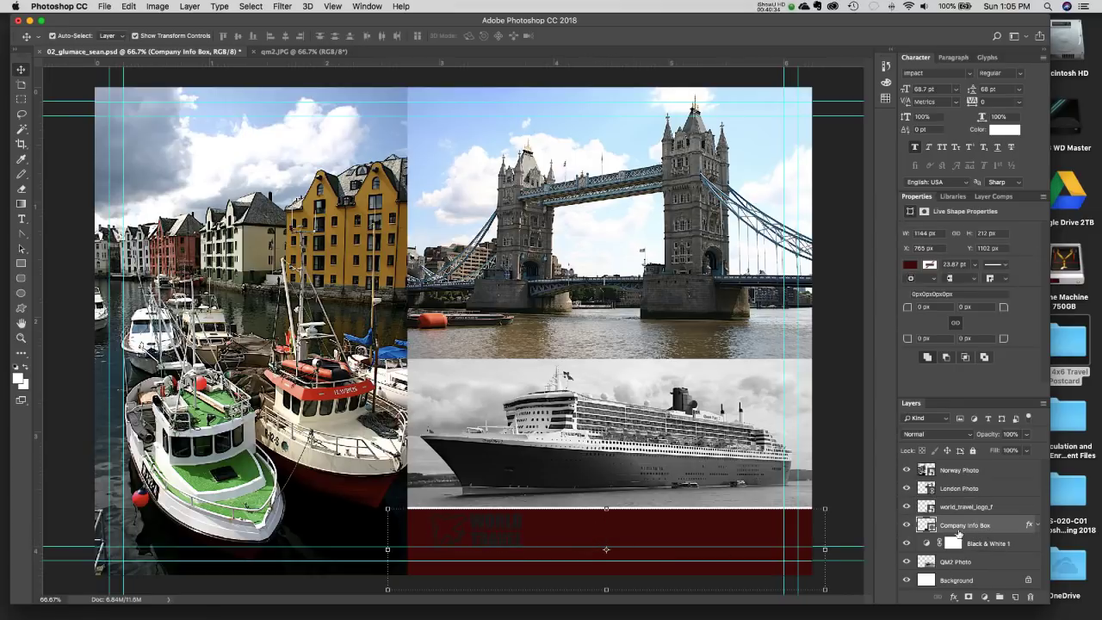
left_click_drag(587, 532, 593, 521)
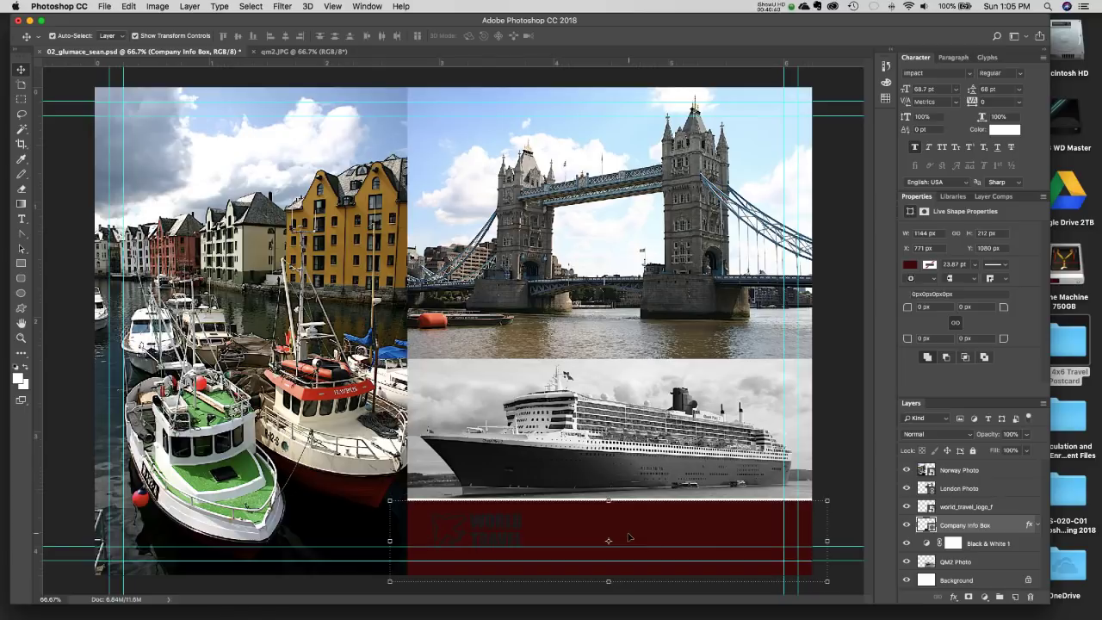
left_click(605, 462)
left_click_drag(683, 487, 681, 481)
Enlarge the World Travel logo to about 0.90 × 0.36 in and nudge it right and down inside the maroon box.
left_click_drag(487, 524, 526, 552)
key("ctrl+t")
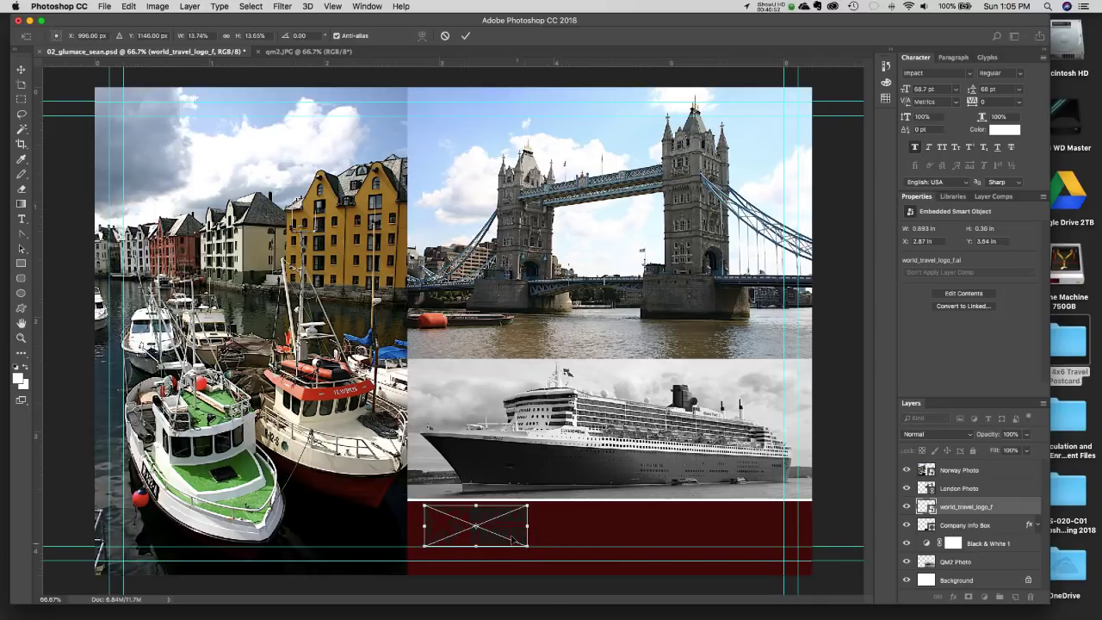
key("Return")
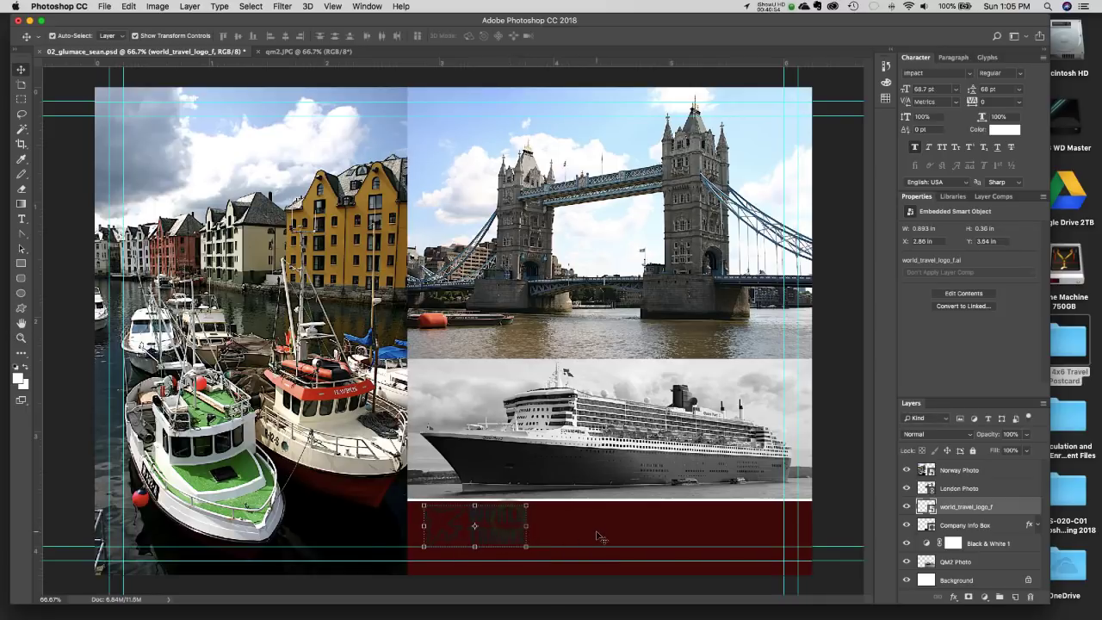
key("Right")
key("Right")
key("Right")
key("Down")
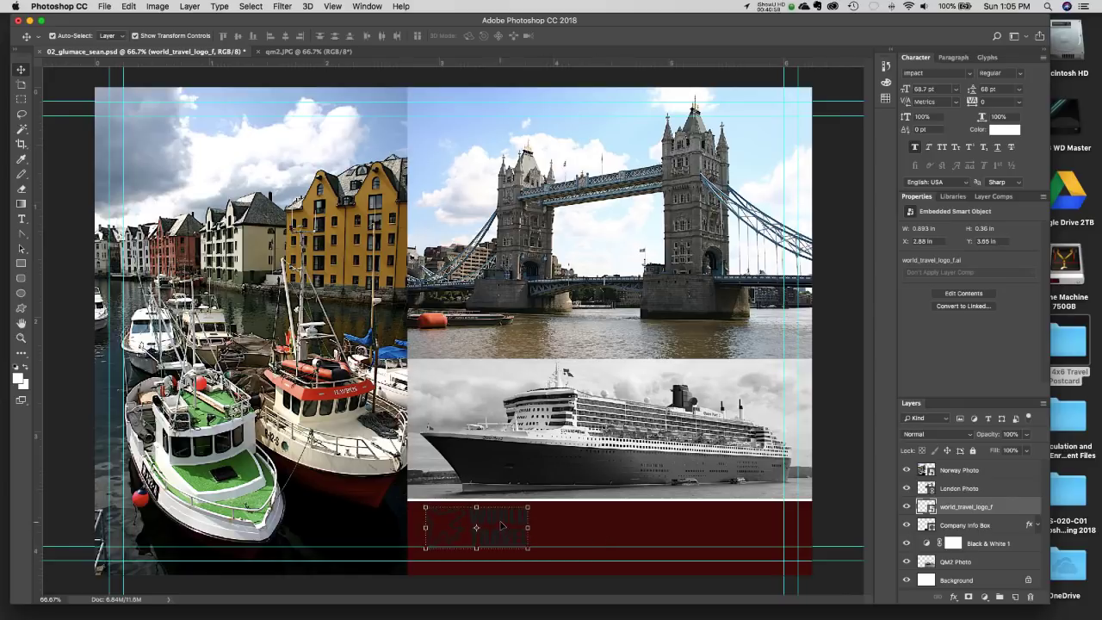
left_click_drag(500, 525, 534, 502)
key("ctrl+t")
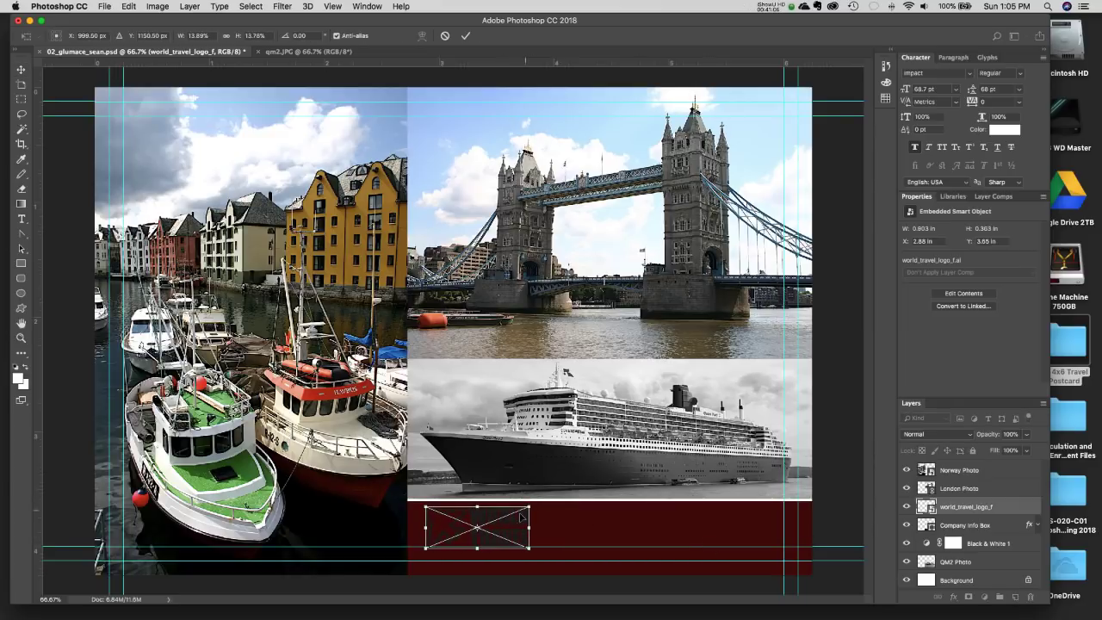
key("Return")
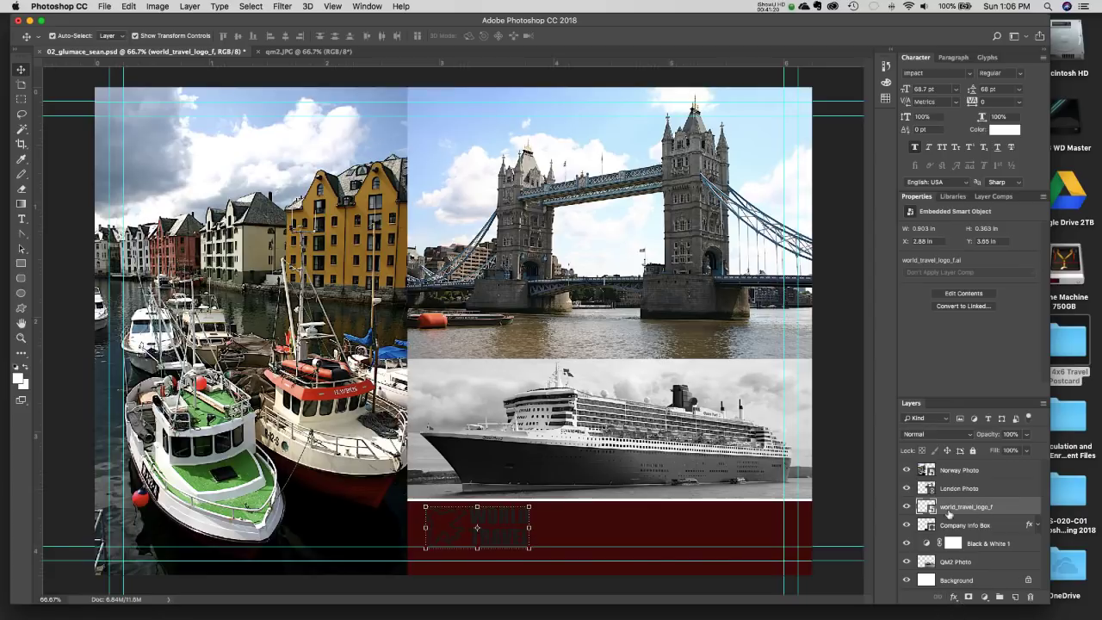
Add a Color Overlay effect to the world_travel_logo_f layer in white (ffffff) with Normal blend mode and 100% opacity.
left_click(954, 600)
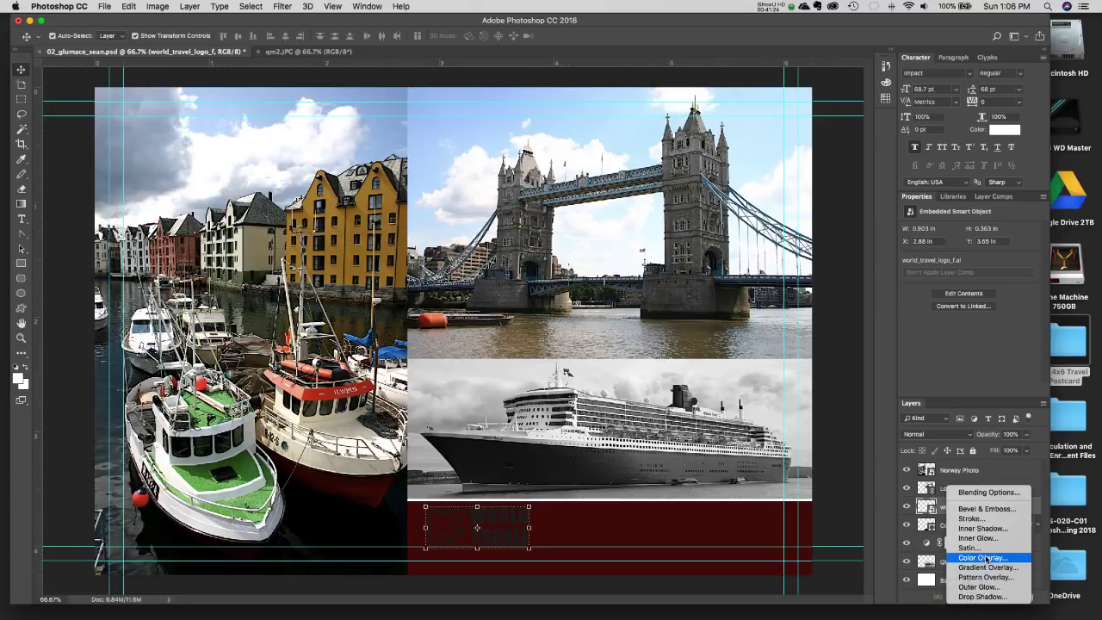
left_click(929, 515)
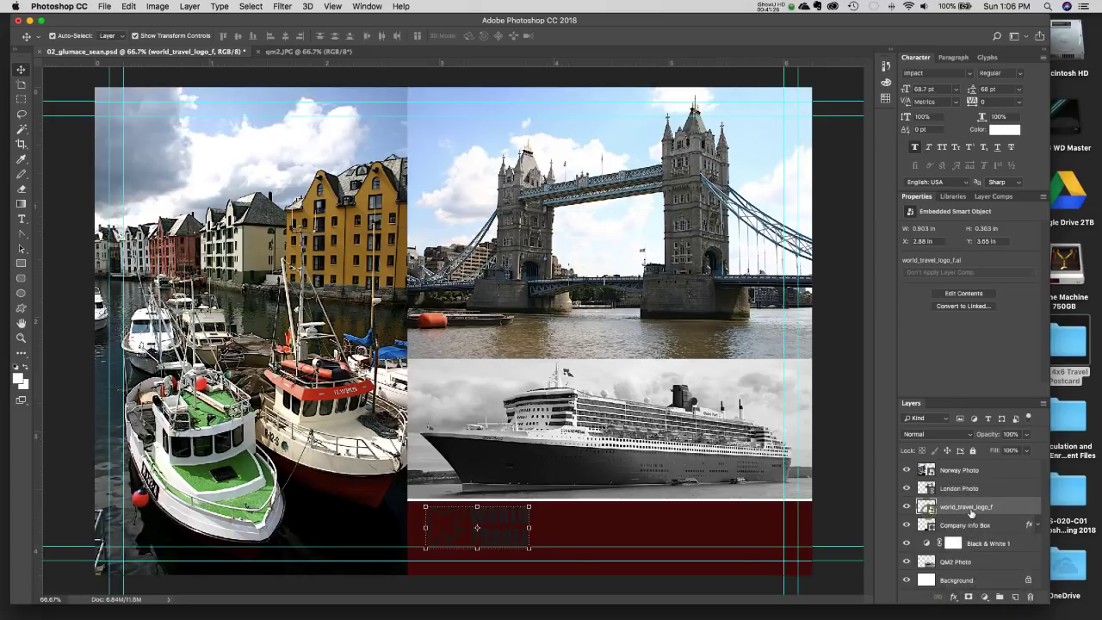
left_click(953, 596)
left_click(983, 558)
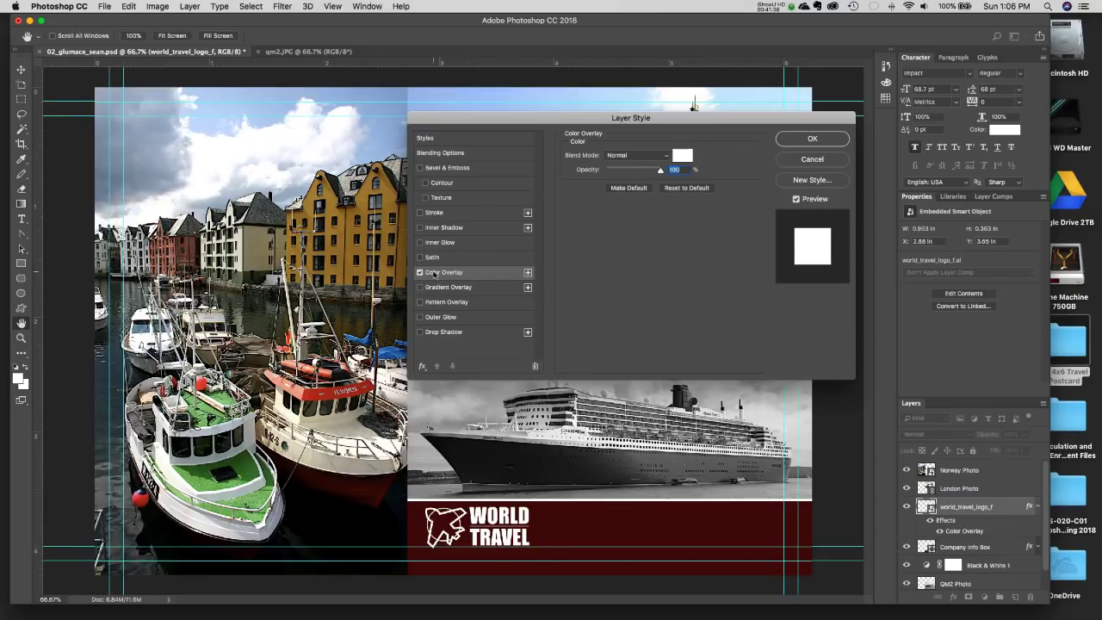
left_click(682, 155)
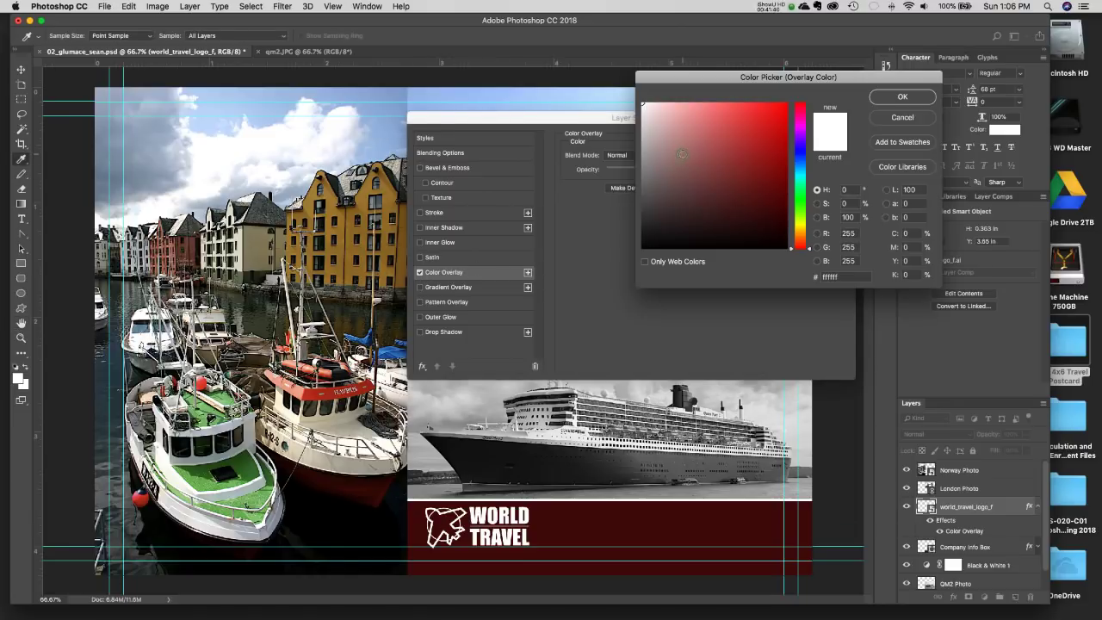
key("Return")
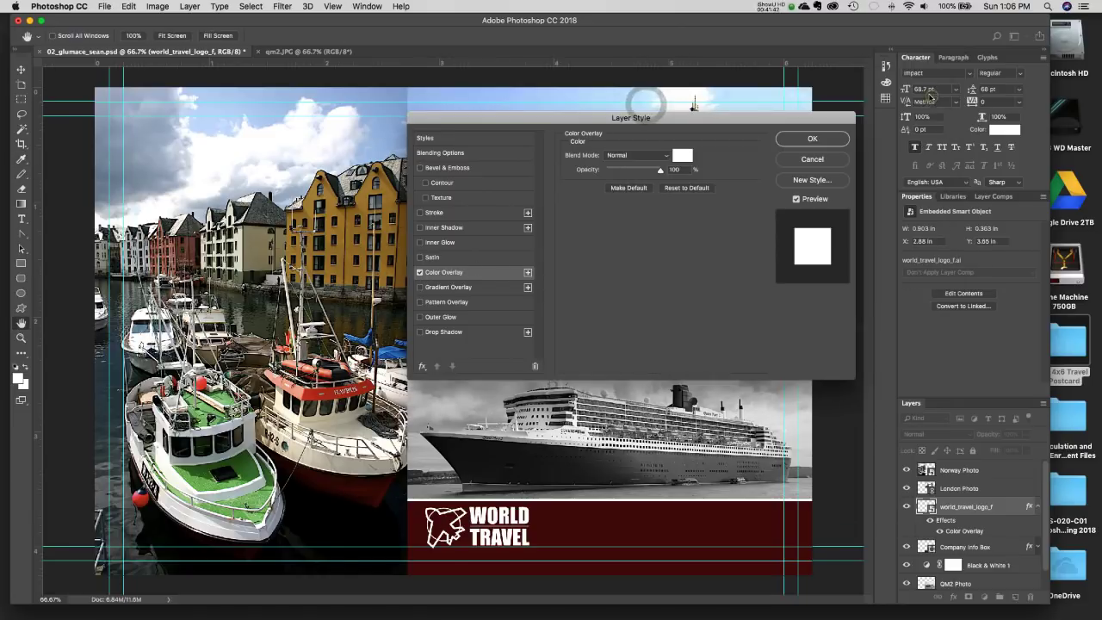
Add a Multiply drop shadow to the World Travel logo, slightly reduce its opacity and distance, and apply the layer style.
left_click(431, 333)
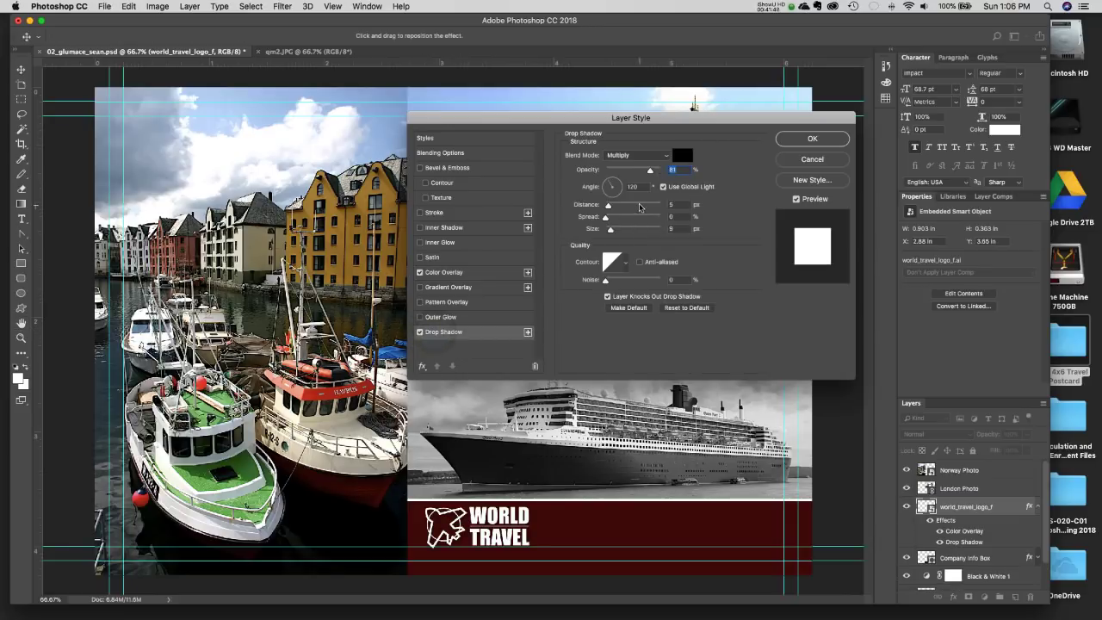
left_click_drag(650, 172, 647, 176)
left_click_drag(611, 206, 607, 209)
left_click(795, 139)
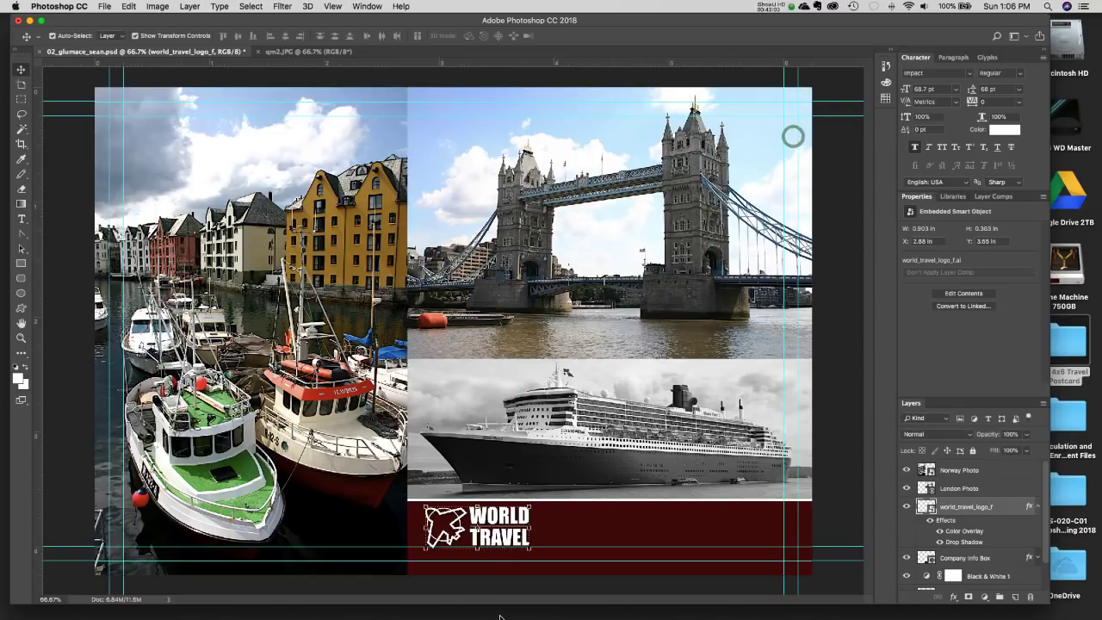
left_click(837, 479)
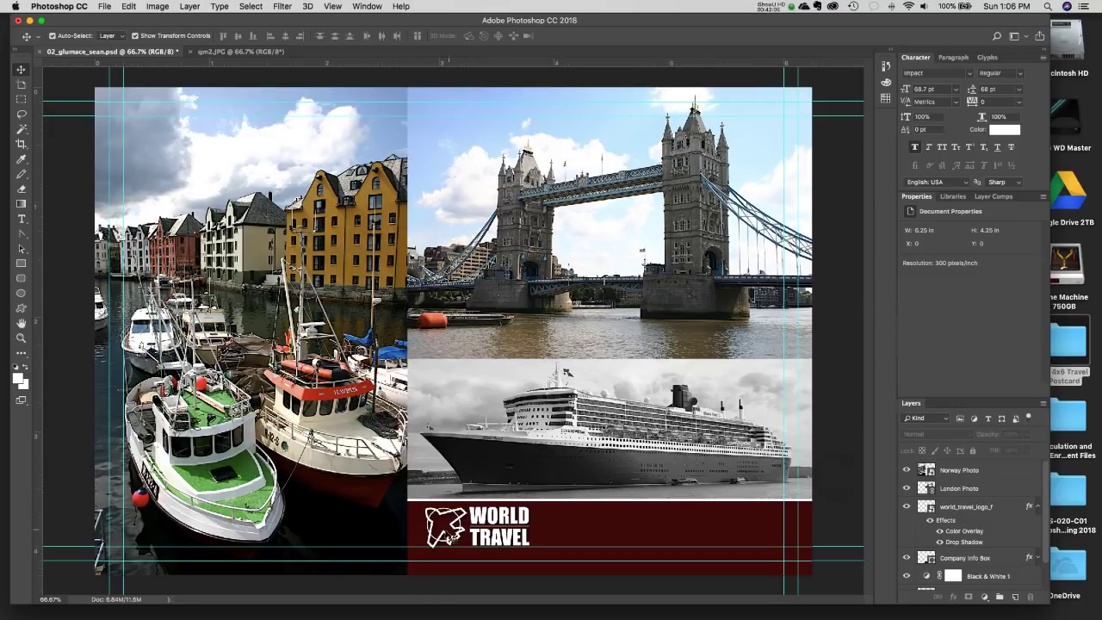
Nudge the Company Info Box up 4 px to Y 1077 px.
left_click(608, 526)
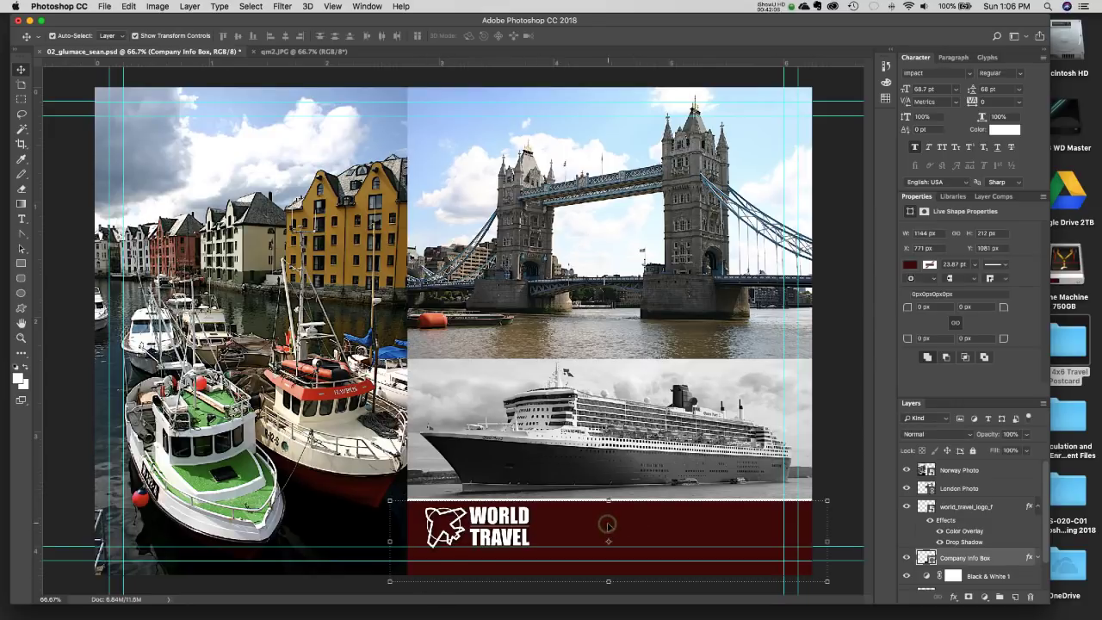
key("Up")
key("Up")
key("Up")
key("Up")
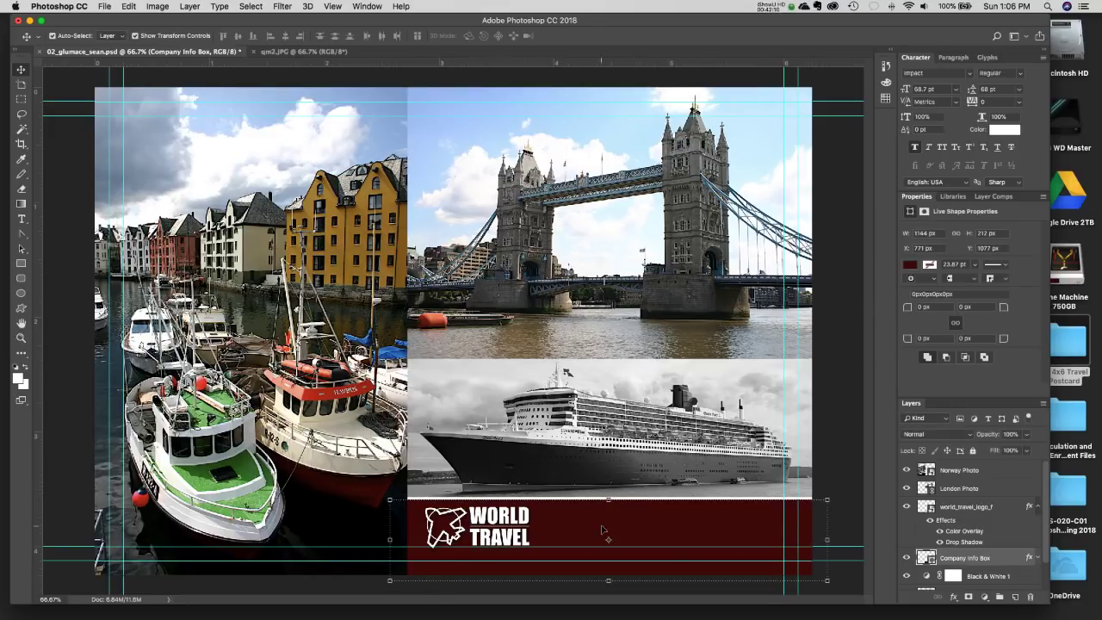
Nudge the World Travel logo left and up to about X 2.87 in, Y 3.65 in, and deselect it.
key("alt+bracketright")
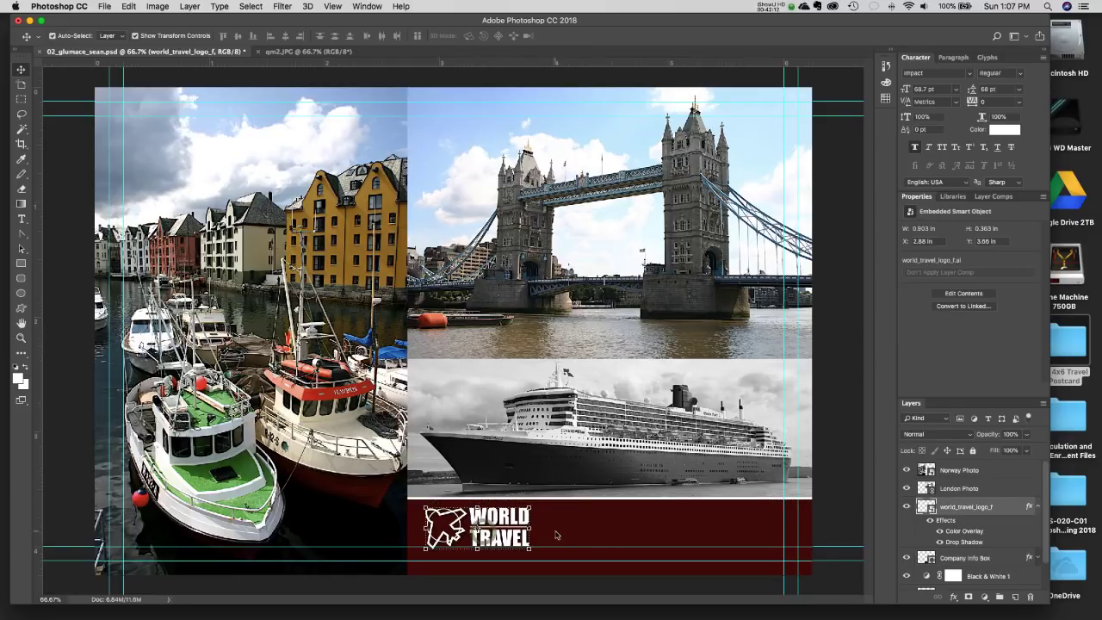
key("Left")
key("Left")
key("Left")
key("Up")
key("Up")
key("Up")
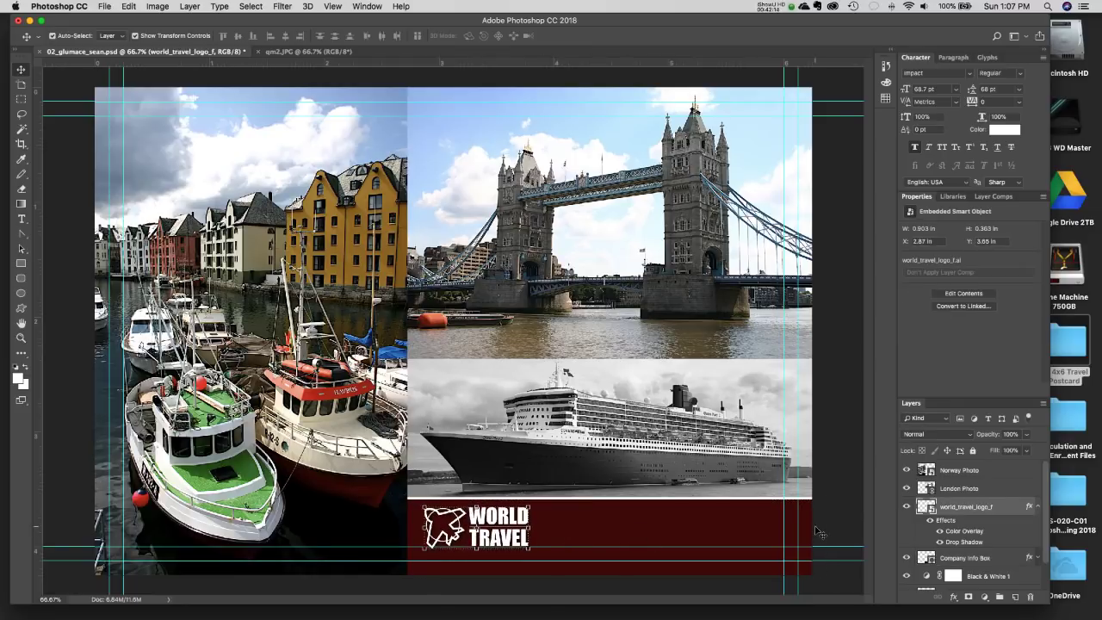
left_click(824, 515)
Select the Company Info Box layer and choose Impact as the font for the Type tool.
left_click(689, 528)
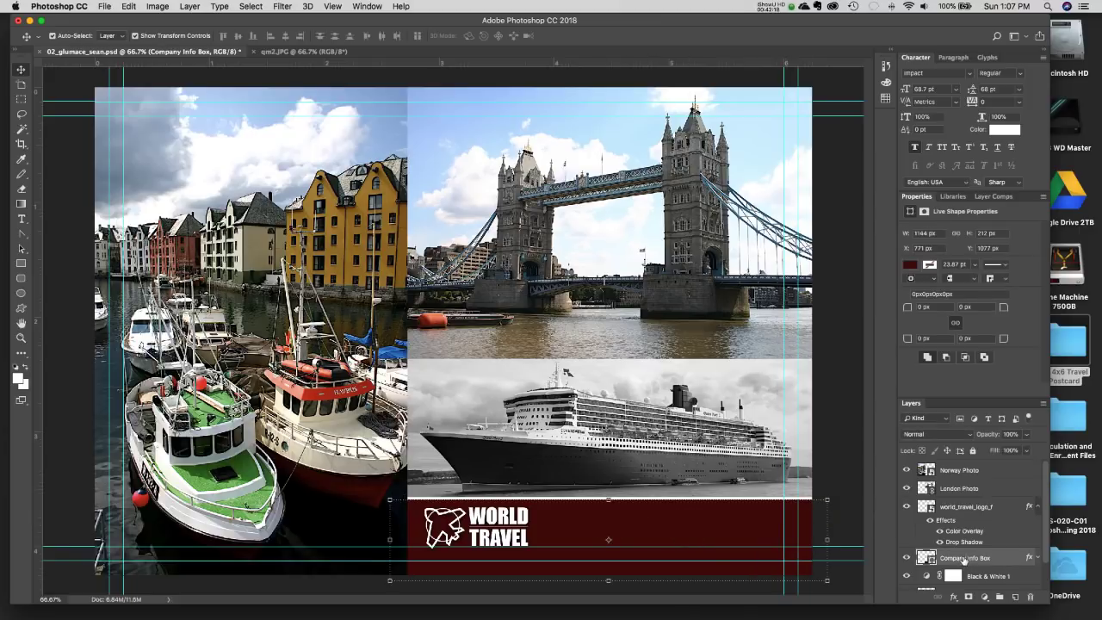
left_click(21, 219)
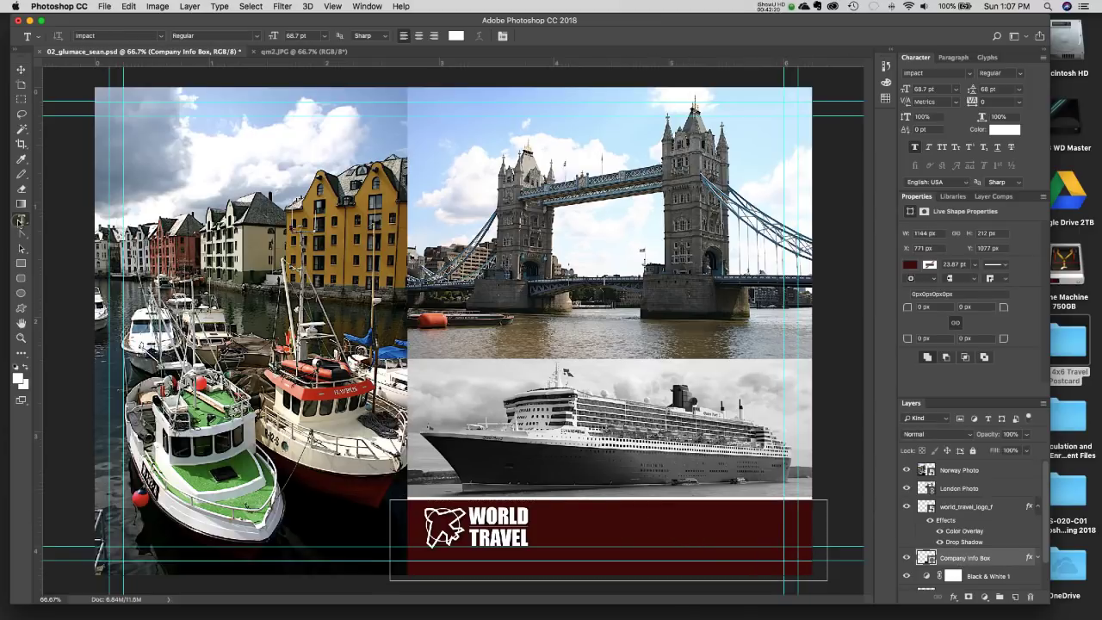
left_click(107, 35)
left_click(161, 37)
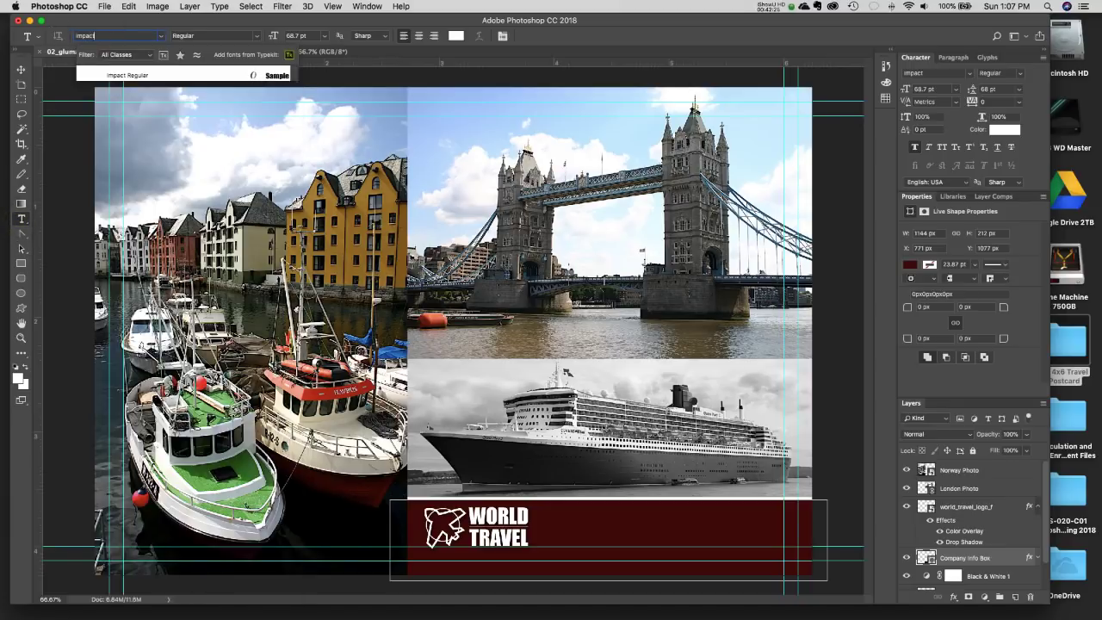
left_click(162, 37)
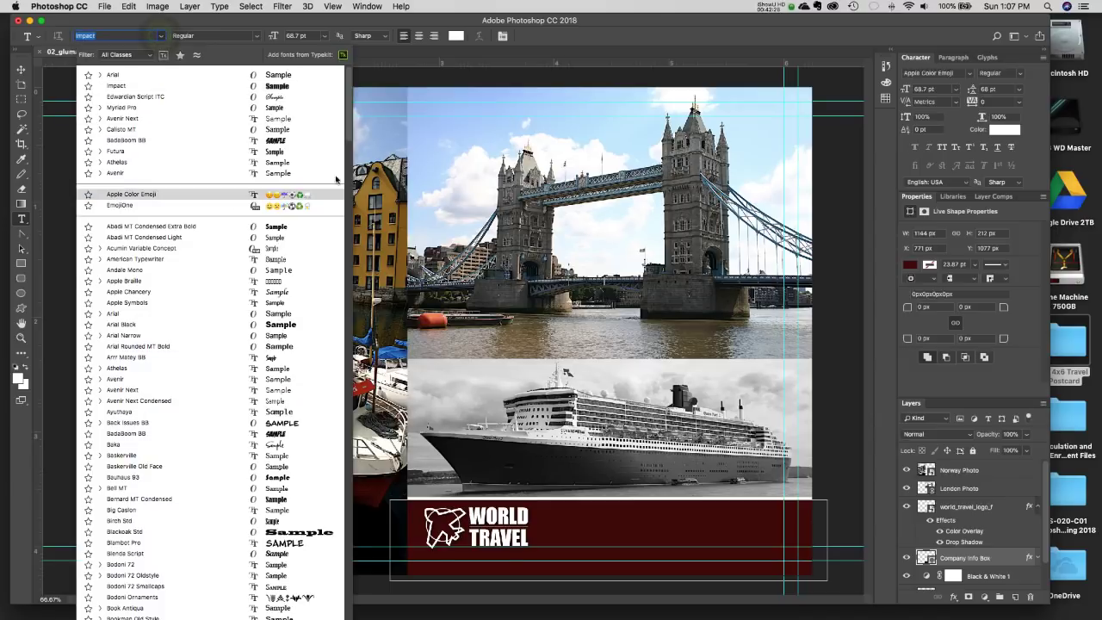
scroll(208, 414, "down", 6)
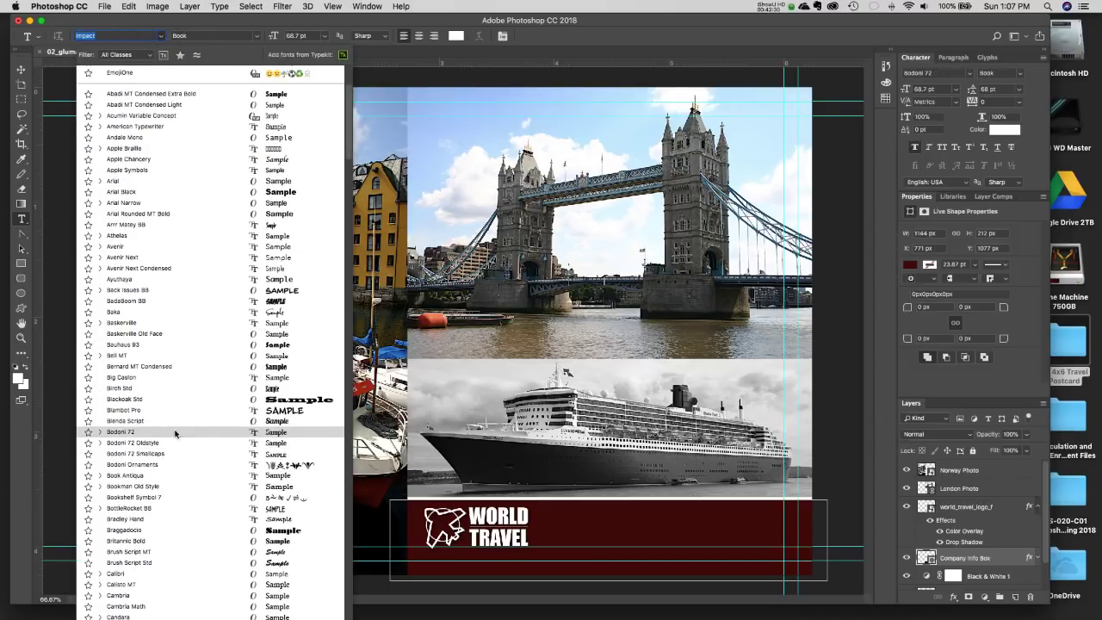
scroll(169, 436, "down", 15)
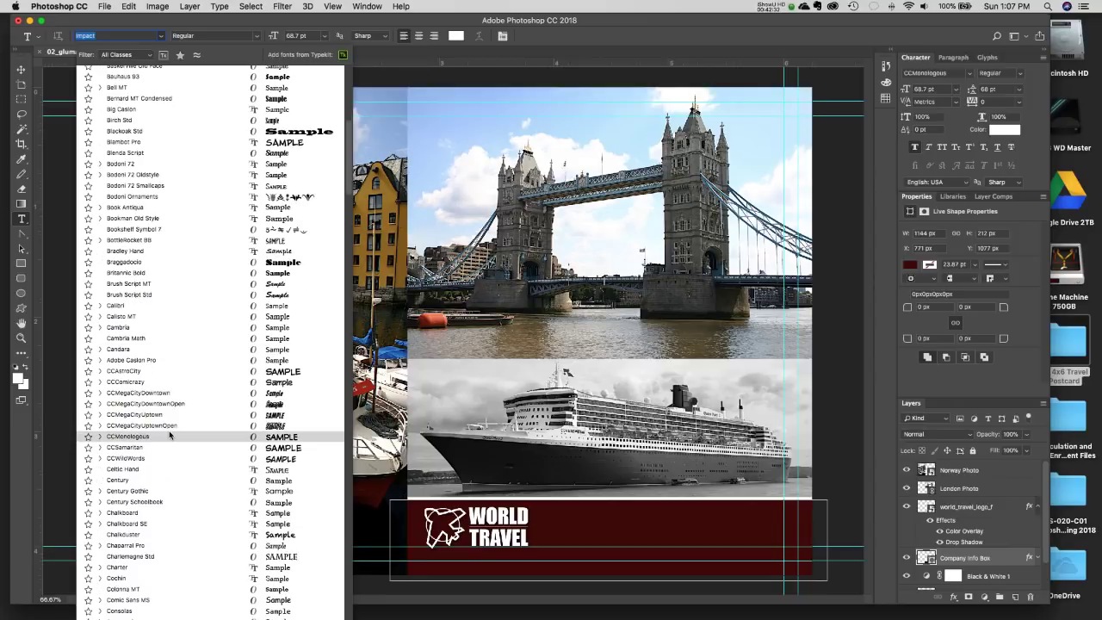
scroll(170, 435, "down", 4)
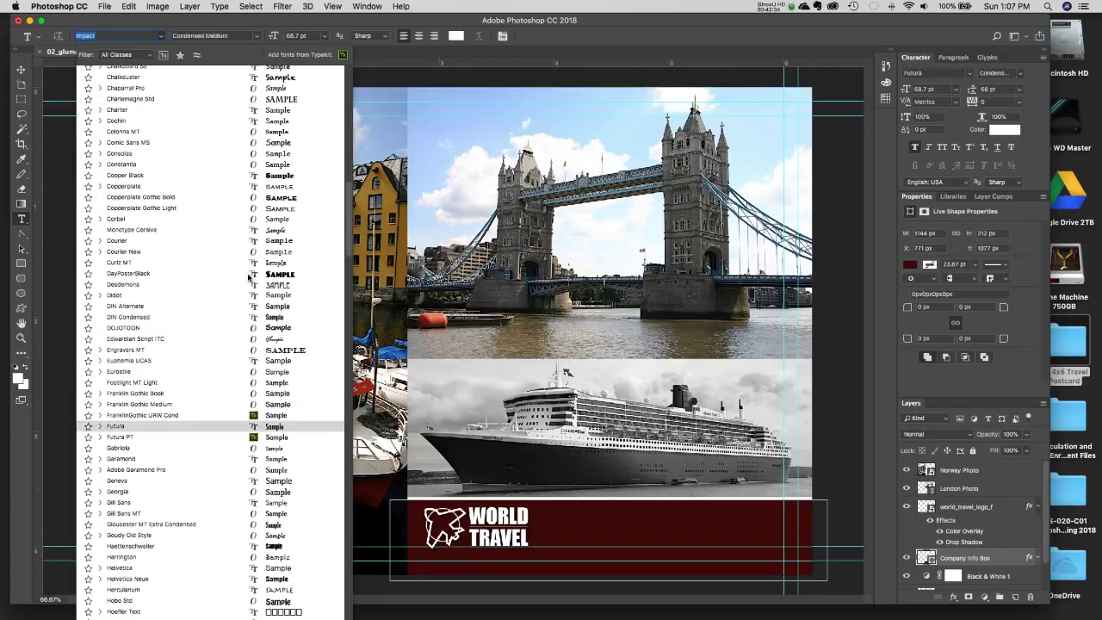
scroll(349, 215, "down", 8)
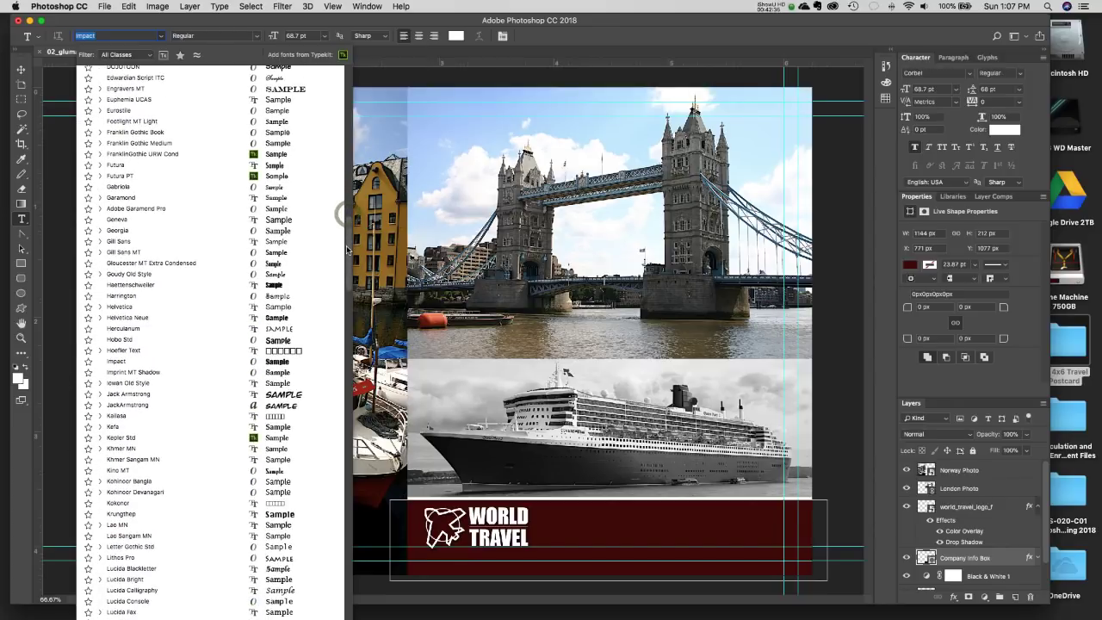
left_click(138, 363)
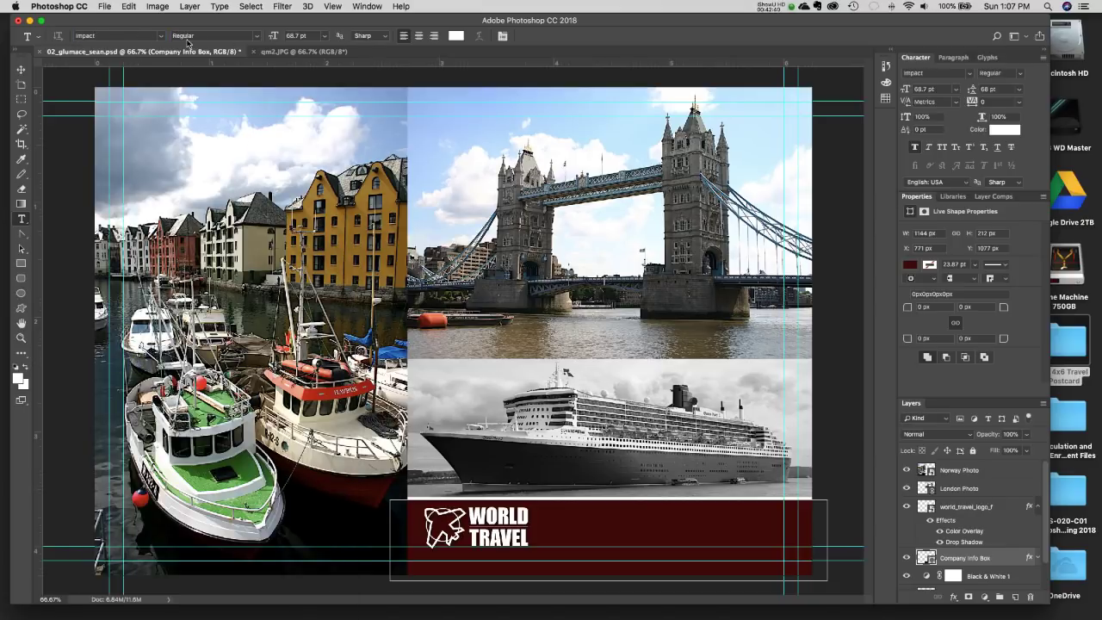
Add the company phone number as 60 pt text and move it over the ship photo to about X 2.57 in, Y 2.38 in.
left_click(323, 37)
left_click(549, 422)
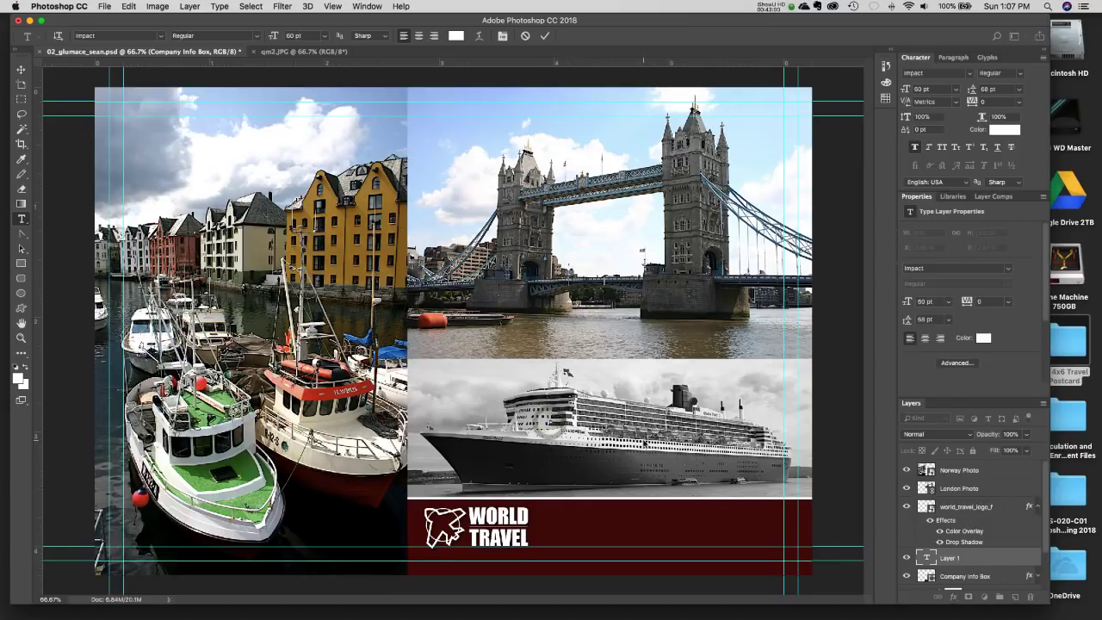
type("555-55")
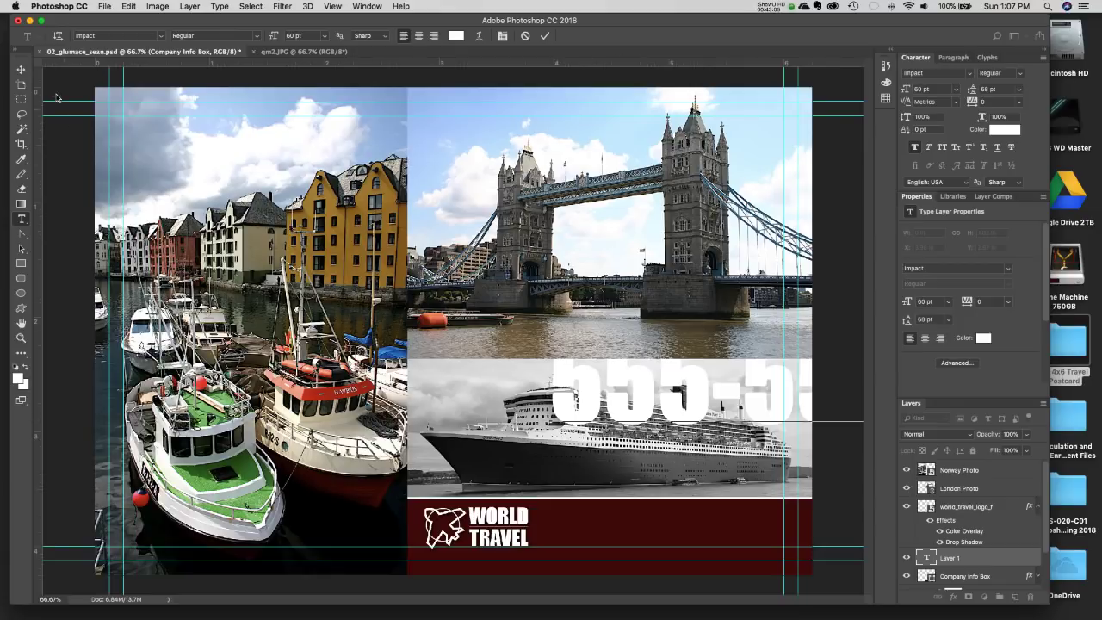
left_click(21, 69)
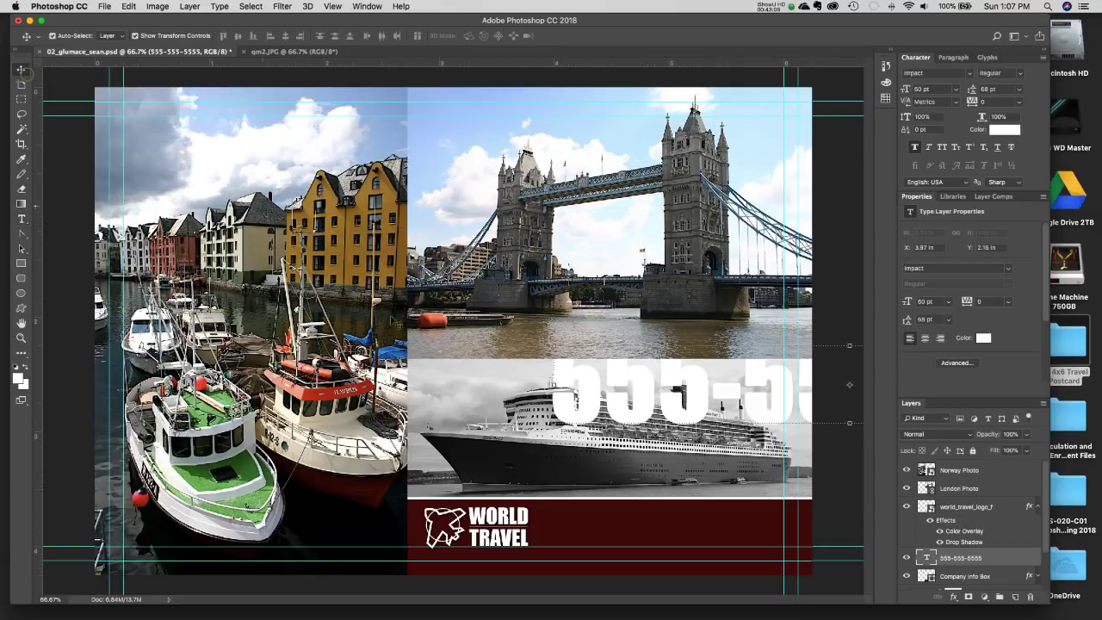
left_click_drag(641, 401, 485, 430)
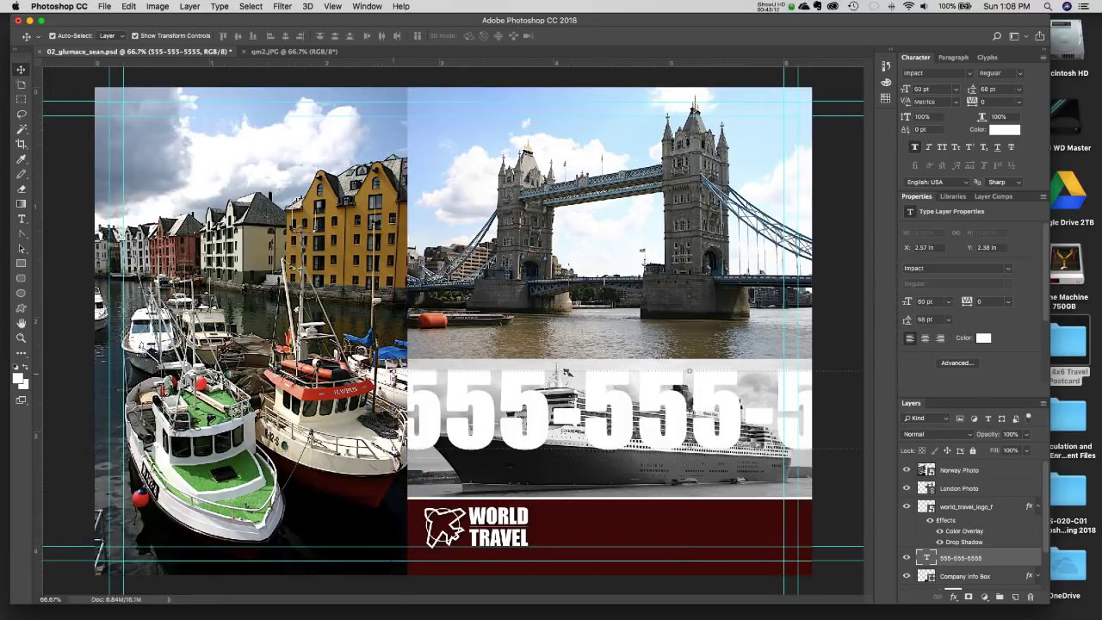
Try to scale the phone number text to about 41% and fit it beside the World Travel logo in the info box.
key("ctrl+t")
left_click_drag(568, 440, 642, 440)
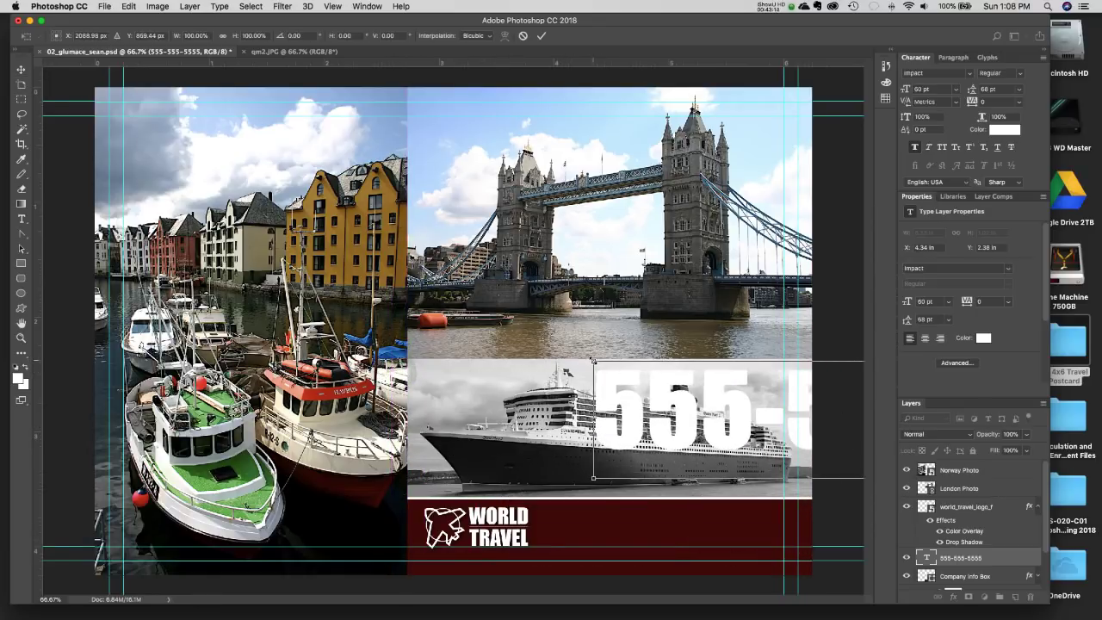
left_click_drag(592, 362, 685, 406)
left_click_drag(769, 422, 618, 517)
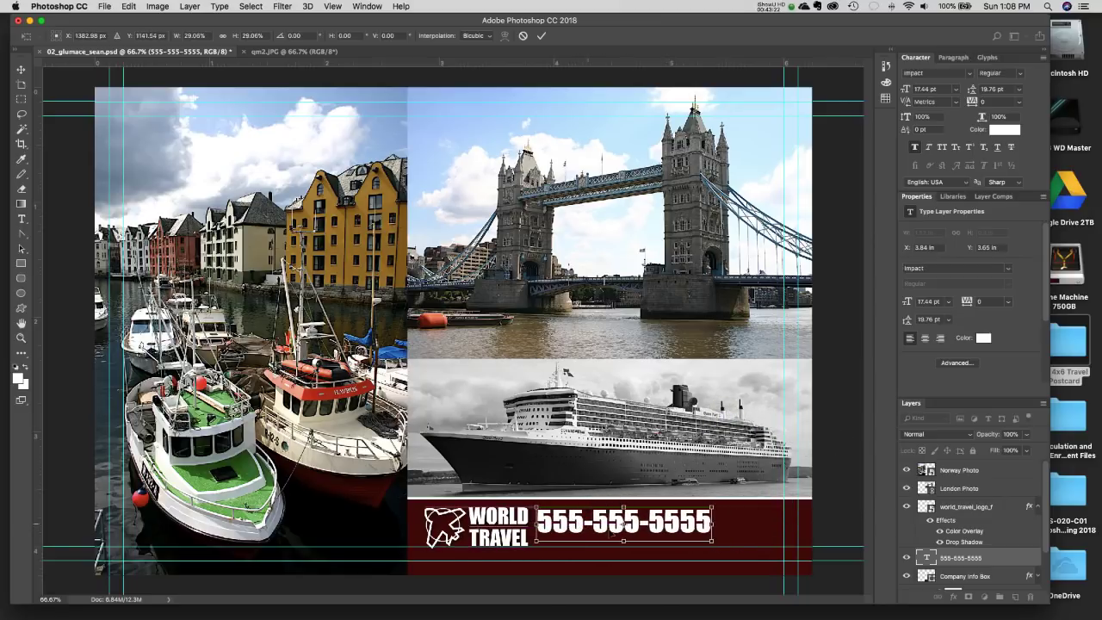
left_click_drag(714, 542, 780, 566)
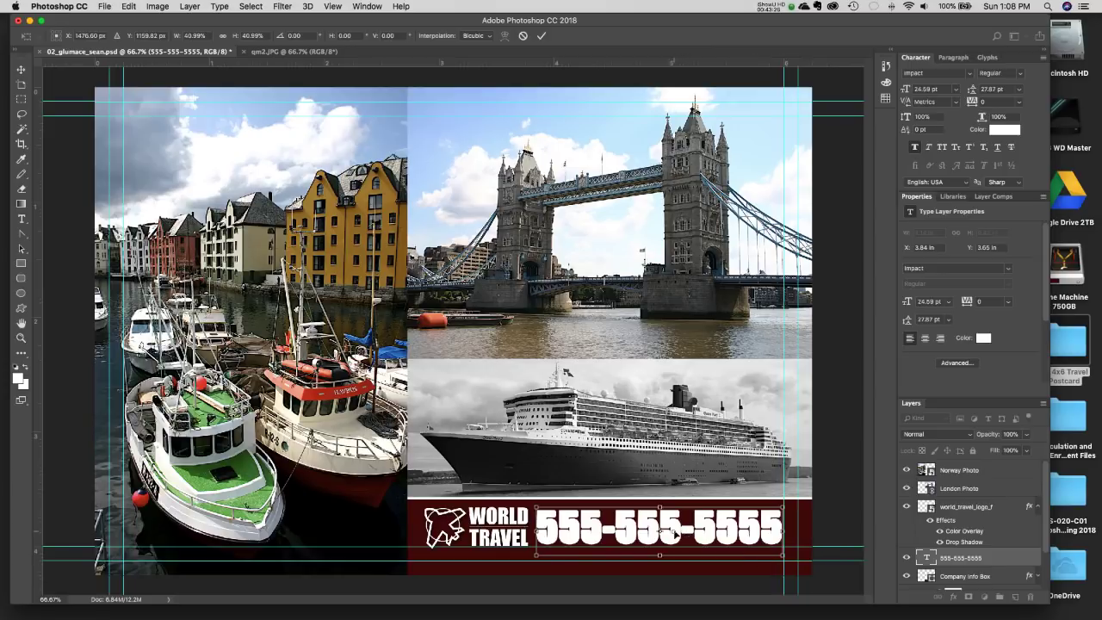
key("Return")
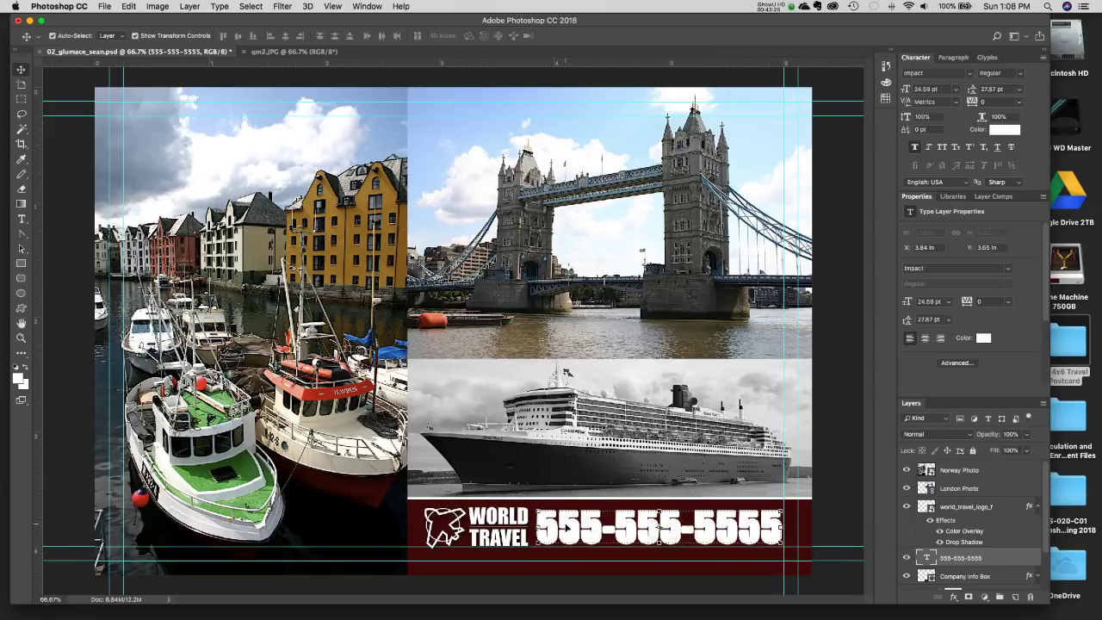
key("super+z")
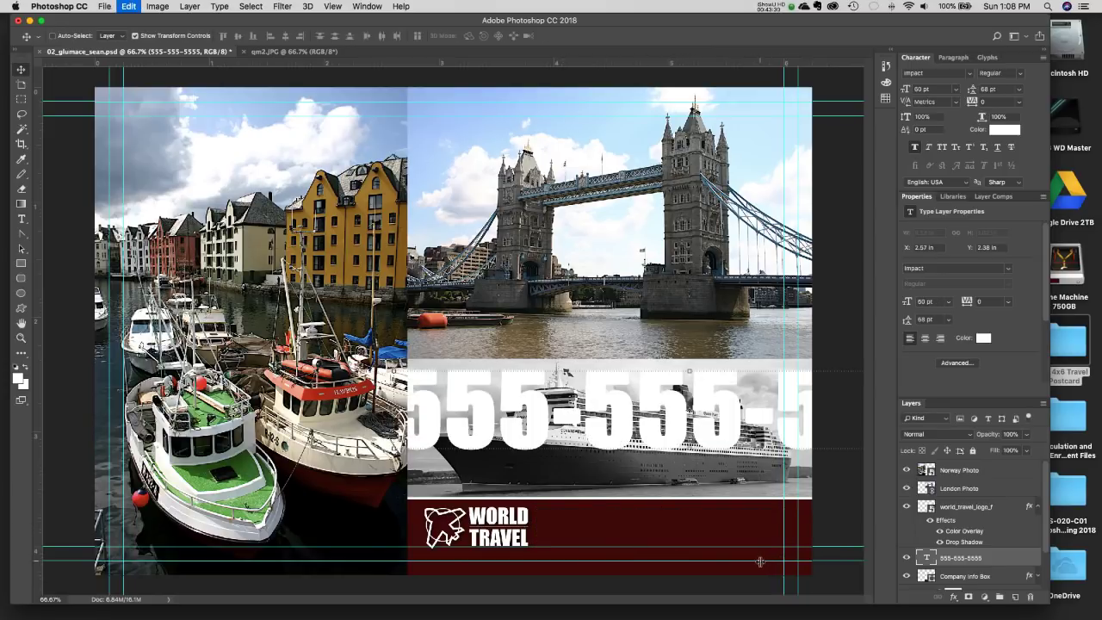
Scale the phone number text to about 54.61 pt and move it beside the logo at about X 3.79 in, Y 3.23 in.
left_click(51, 36)
left_click_drag(495, 383, 591, 400)
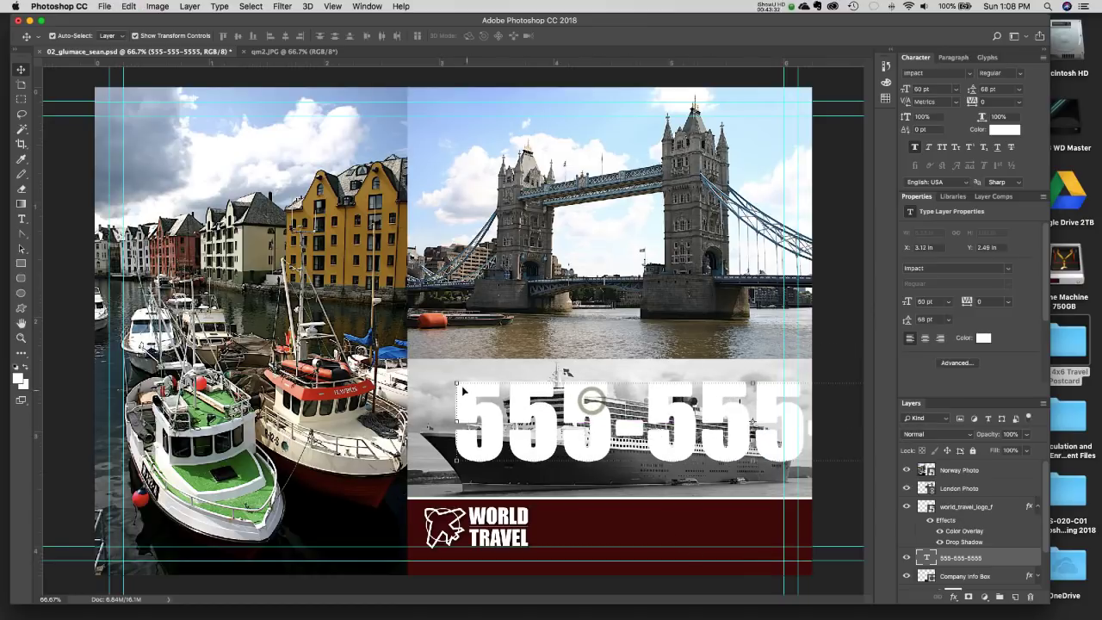
left_click_drag(453, 385, 529, 459)
key("Return")
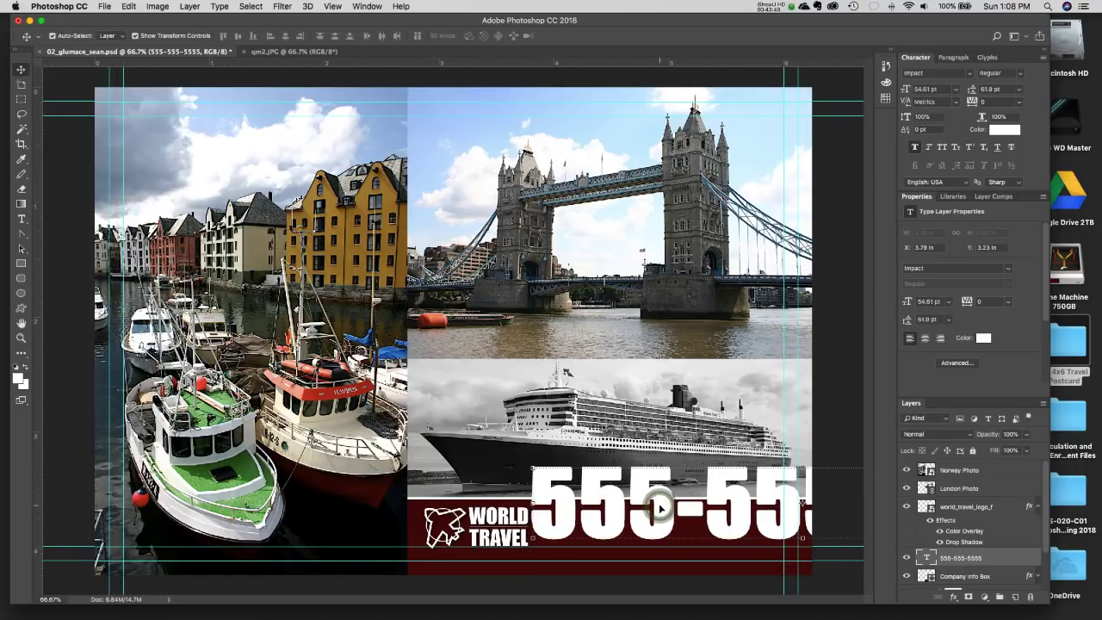
Set the whole phone number text to a font size of 24 pt.
left_click(22, 219)
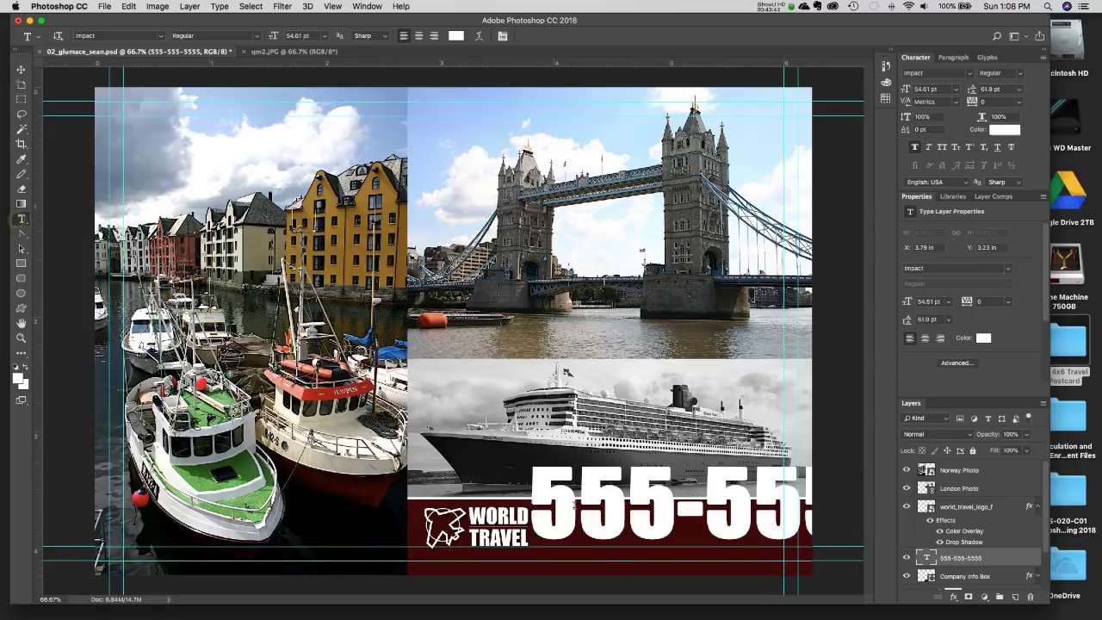
triple_click(637, 509)
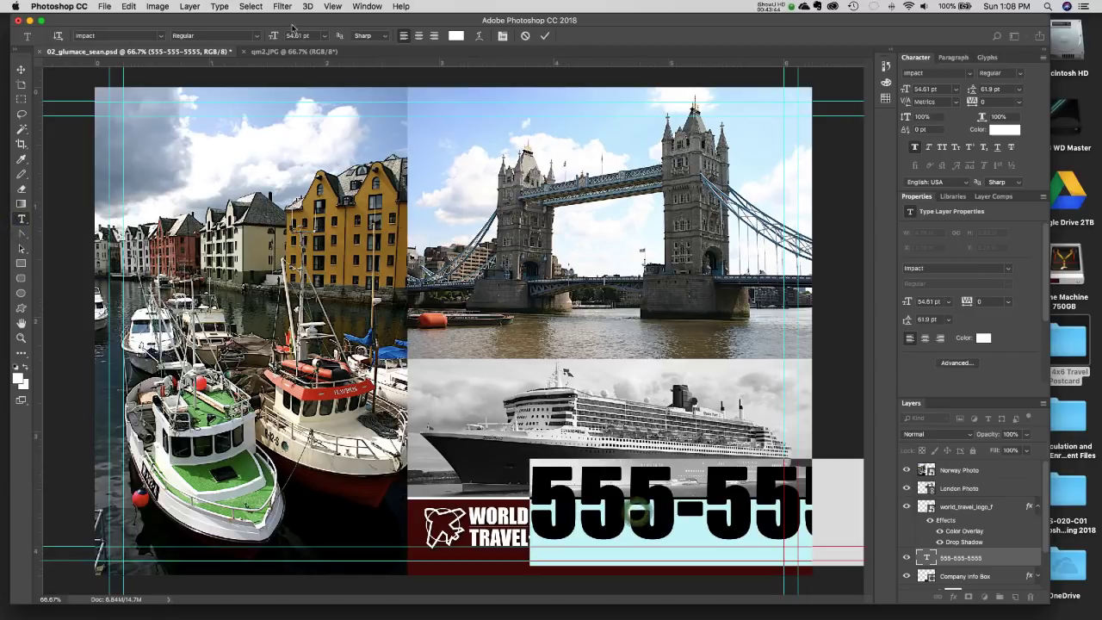
left_click(324, 35)
left_click(305, 137)
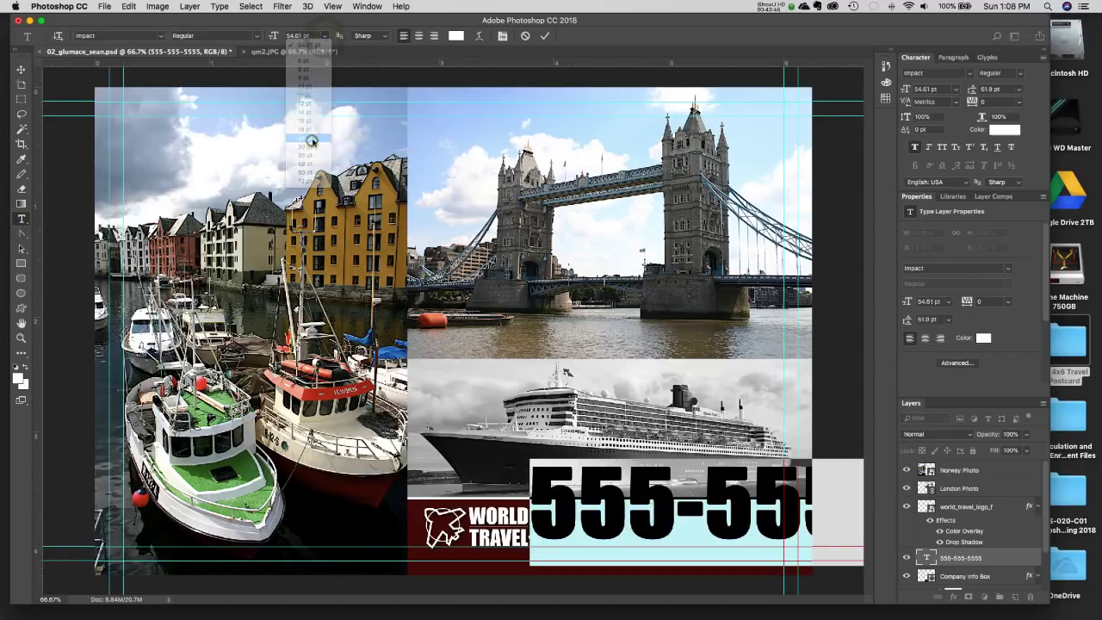
Move the phone number text to about X 3.93 in, Y 3.65 in within the info box and scale it to about 23.65 pt.
left_click(22, 69)
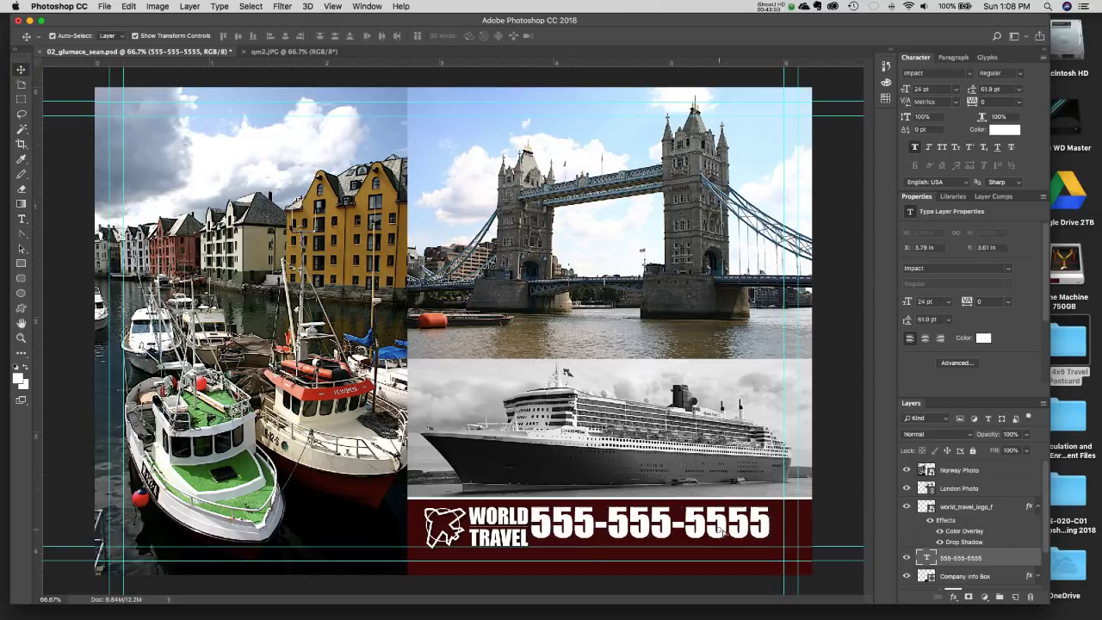
left_click_drag(720, 533, 733, 536)
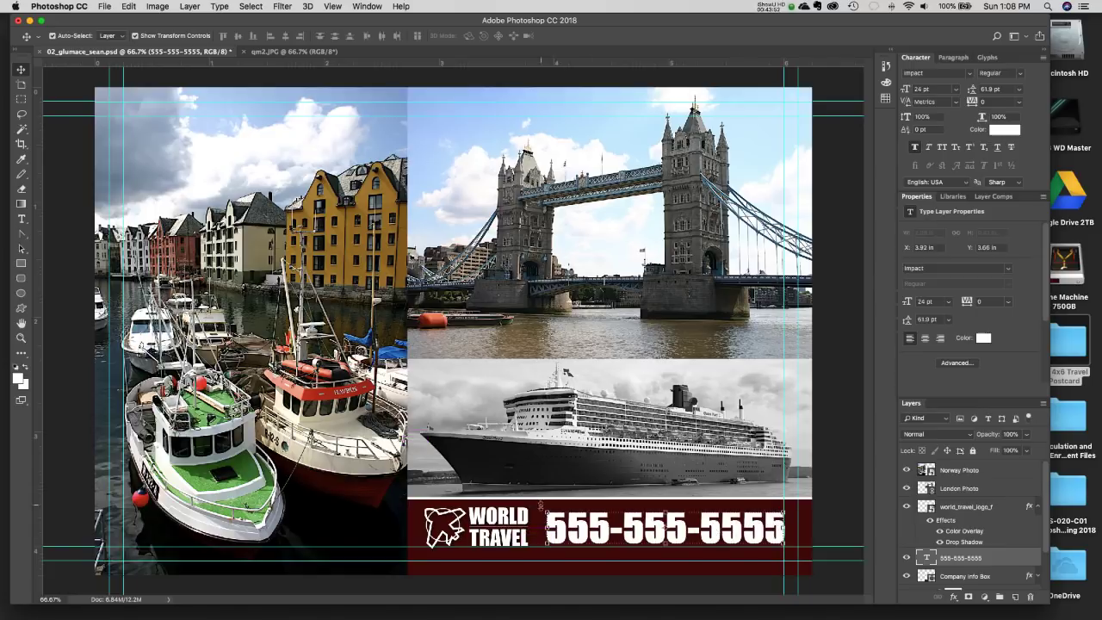
left_click_drag(548, 508, 582, 529)
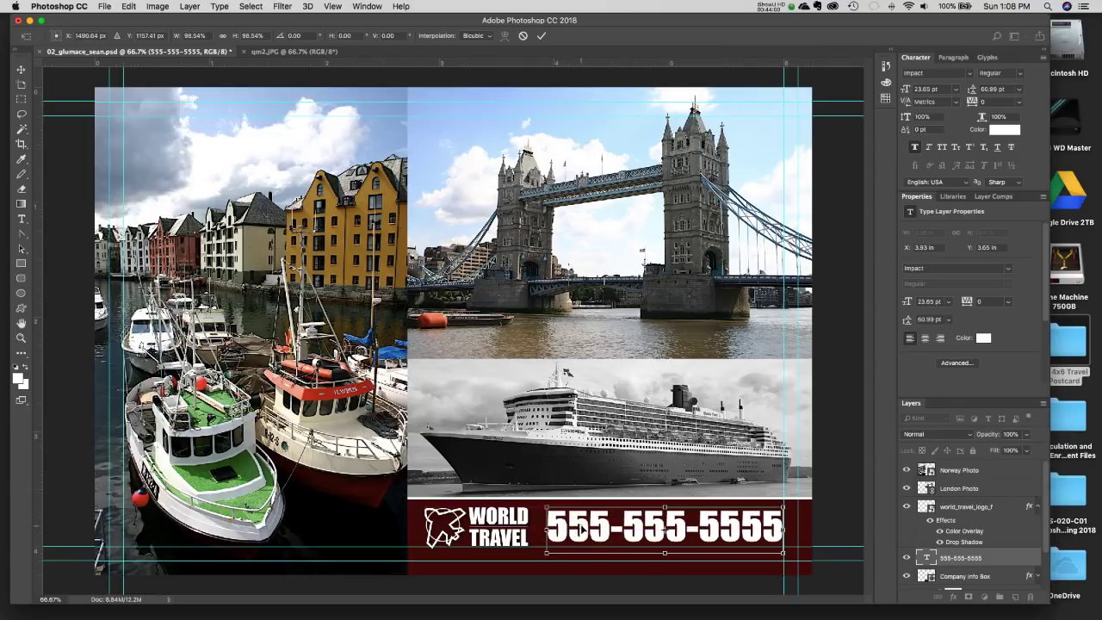
key("Return")
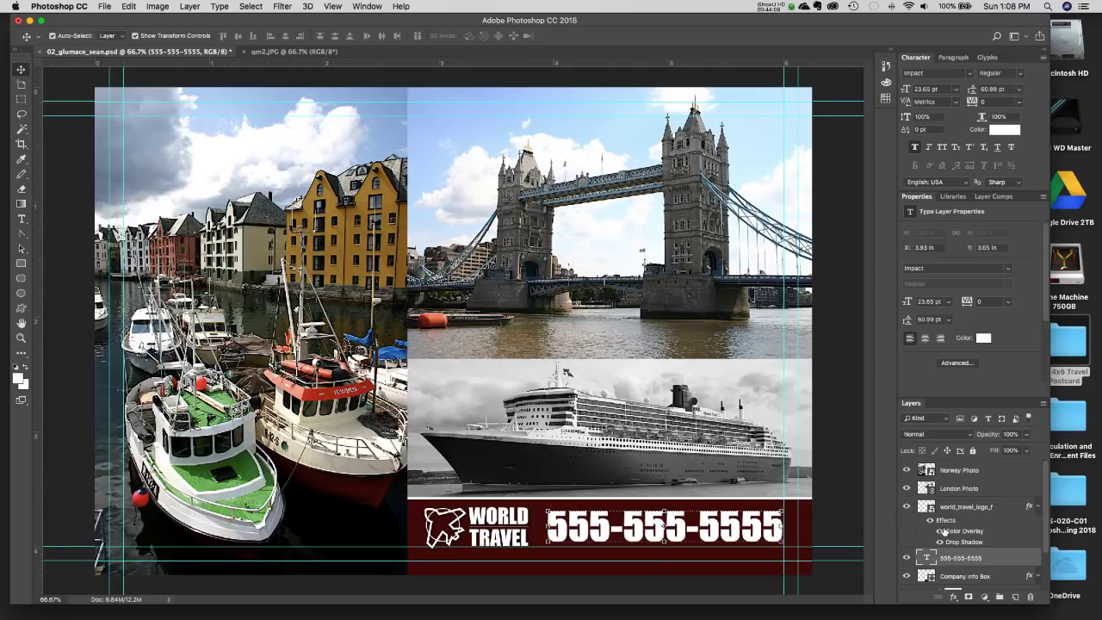
Add a black Multiply drop shadow with 5 px distance and 9 px size to the phone number layer.
left_click(954, 599)
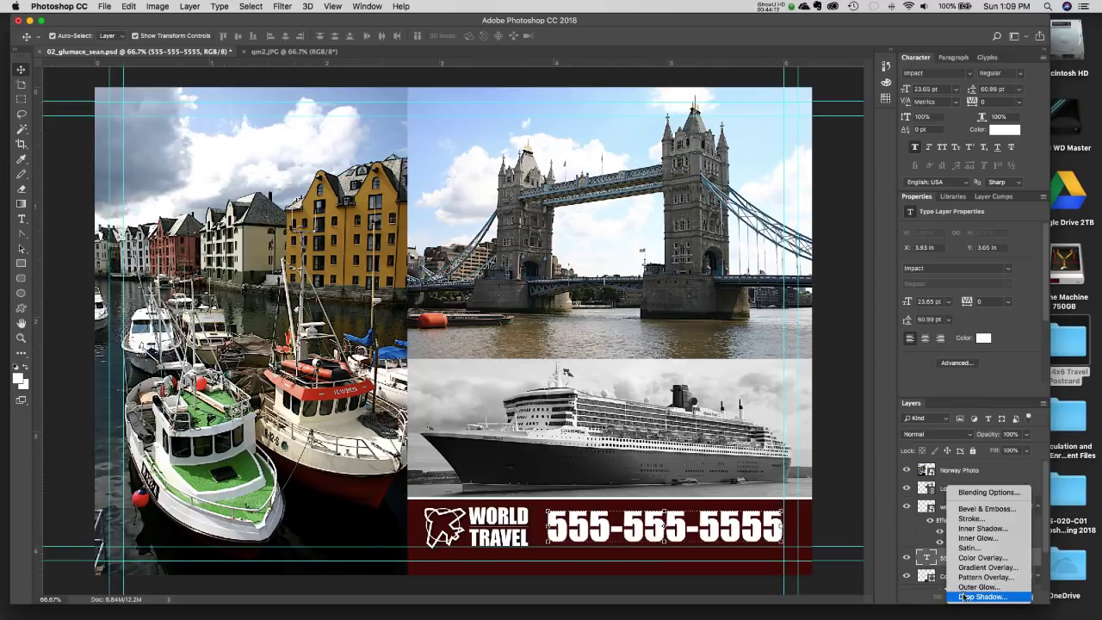
left_click(964, 596)
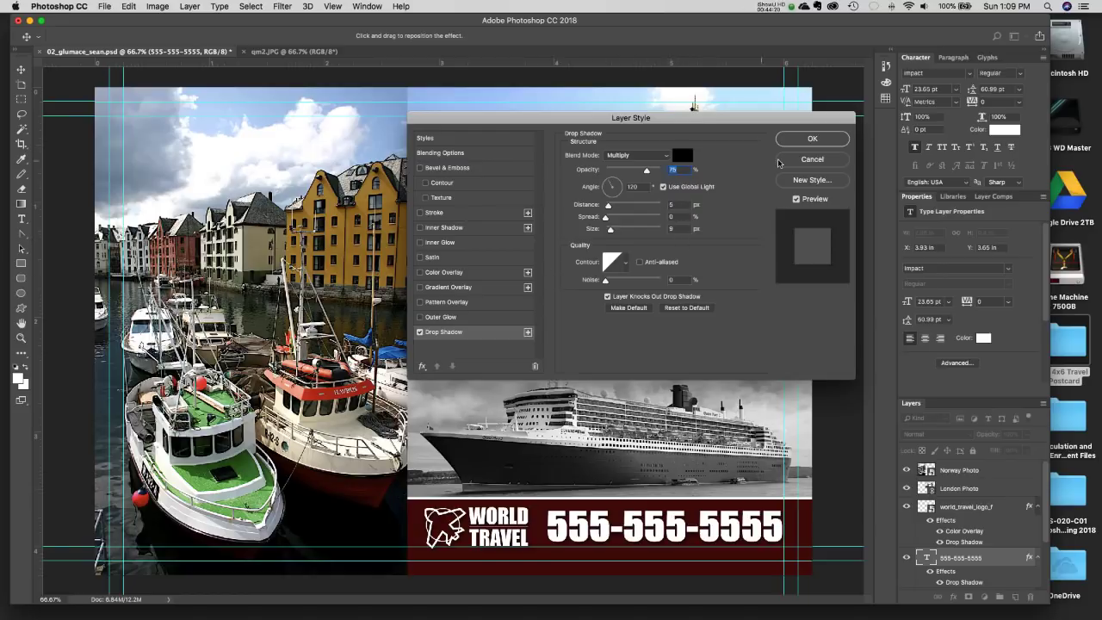
left_click(826, 140)
Deselect the phone number layer and save the postcard document.
left_click(840, 510)
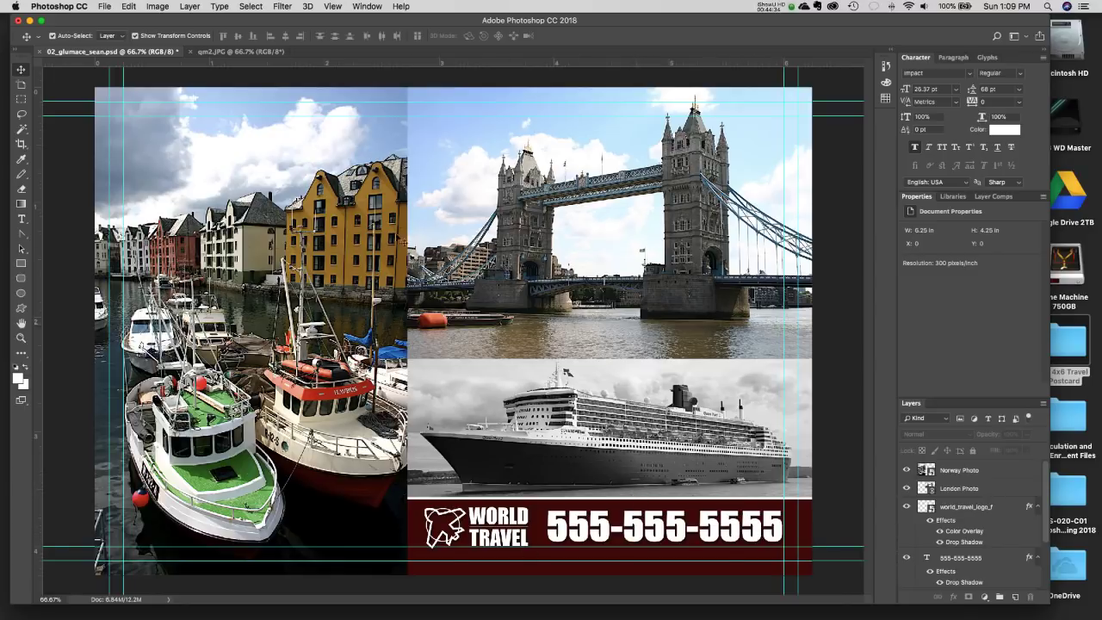
left_click(109, 5)
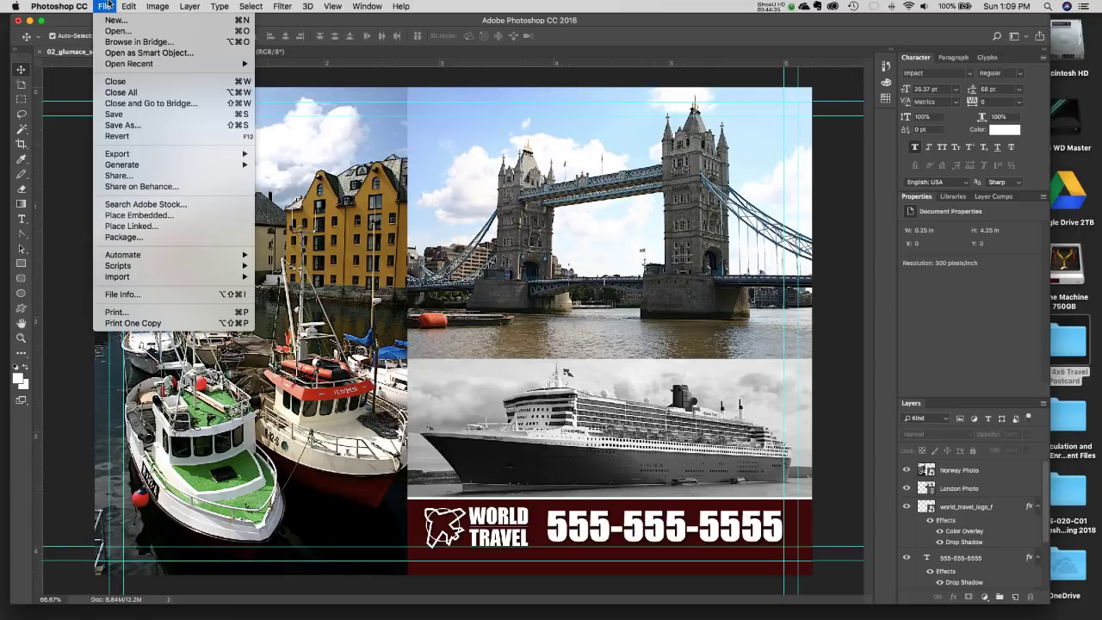
left_click(172, 115)
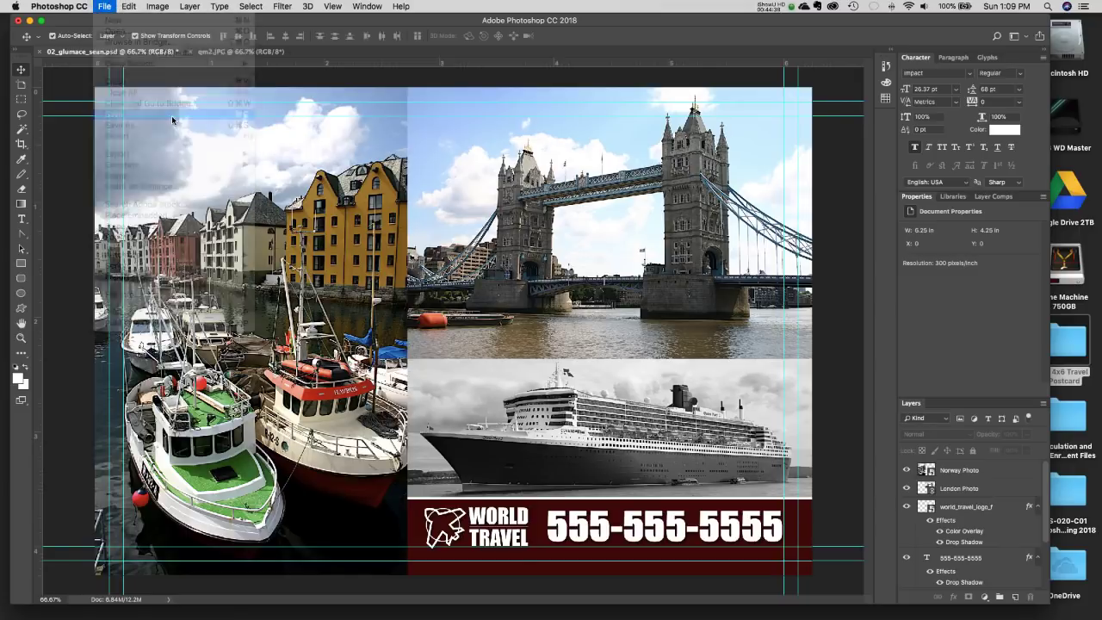
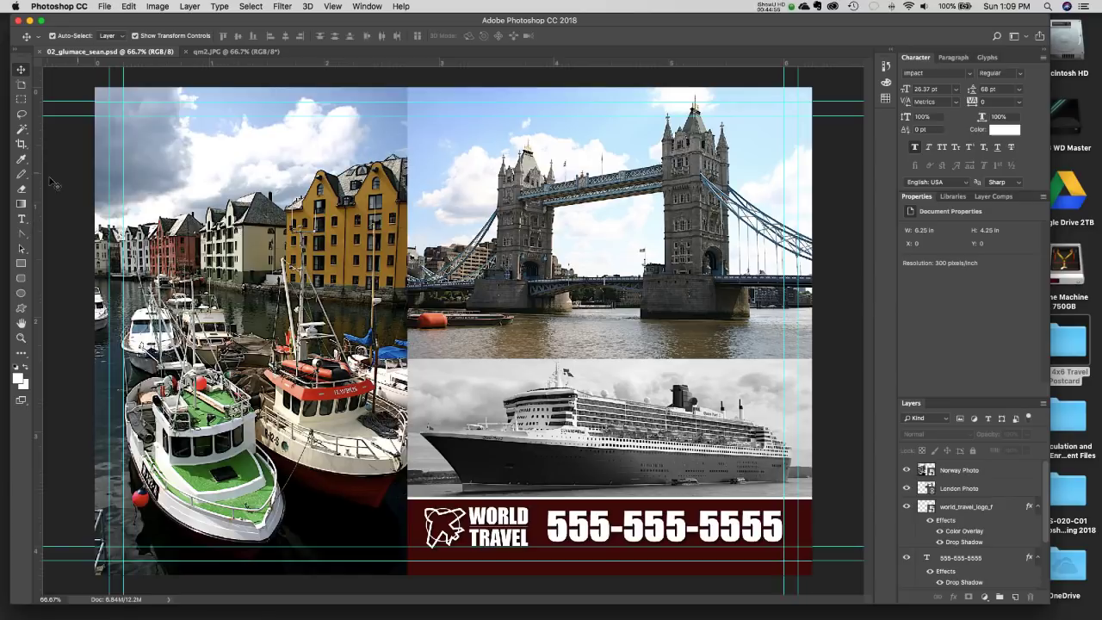
Collapse the effects lists of the world travel logo and phone number layers.
left_click(20, 218)
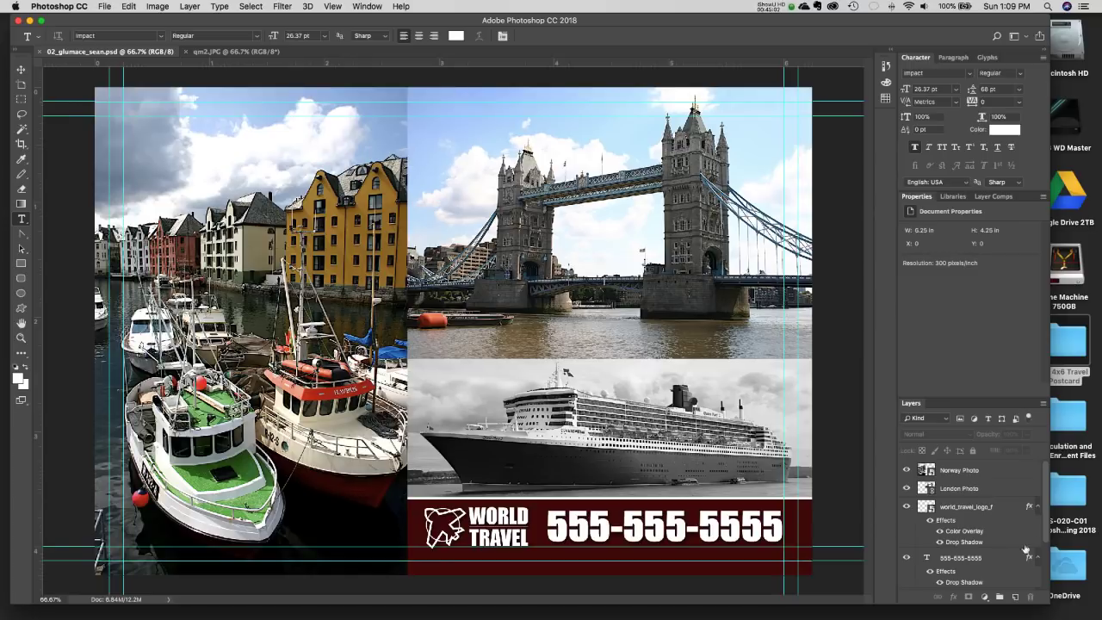
left_click(1038, 508)
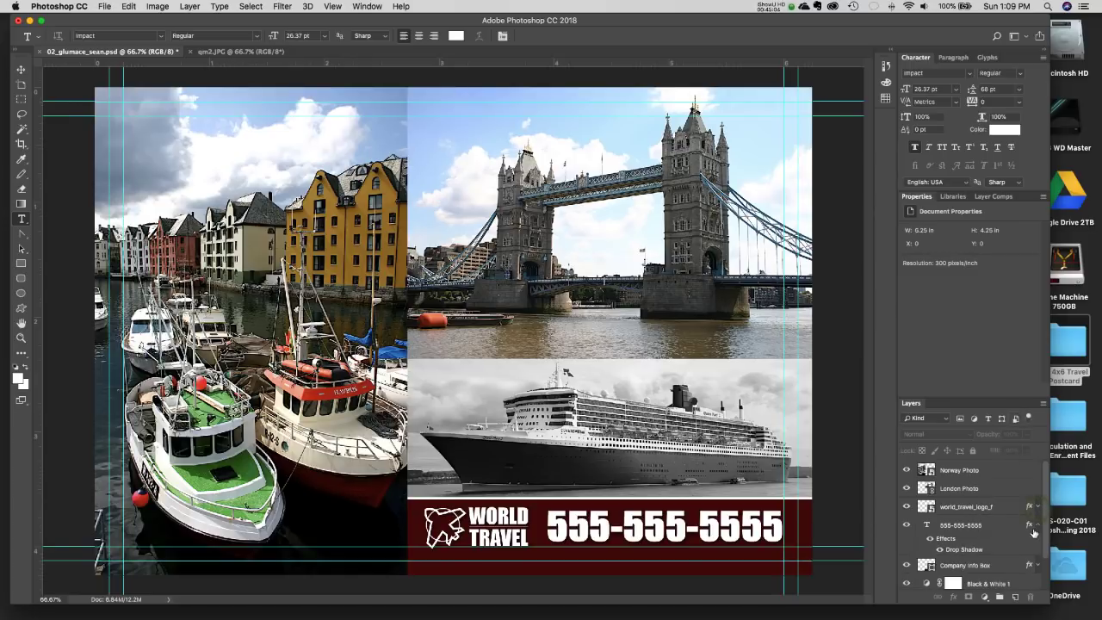
left_click(1038, 525)
left_click(1038, 544)
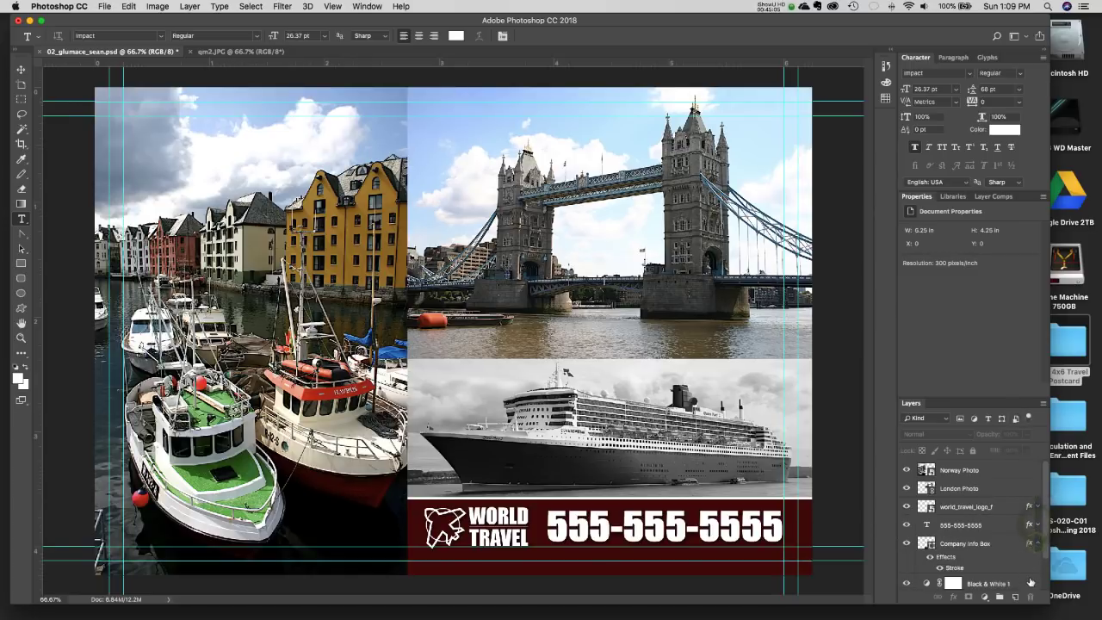
scroll(1042, 542, "down", 1)
scroll(1037, 540, "up", 1)
left_click(779, 7)
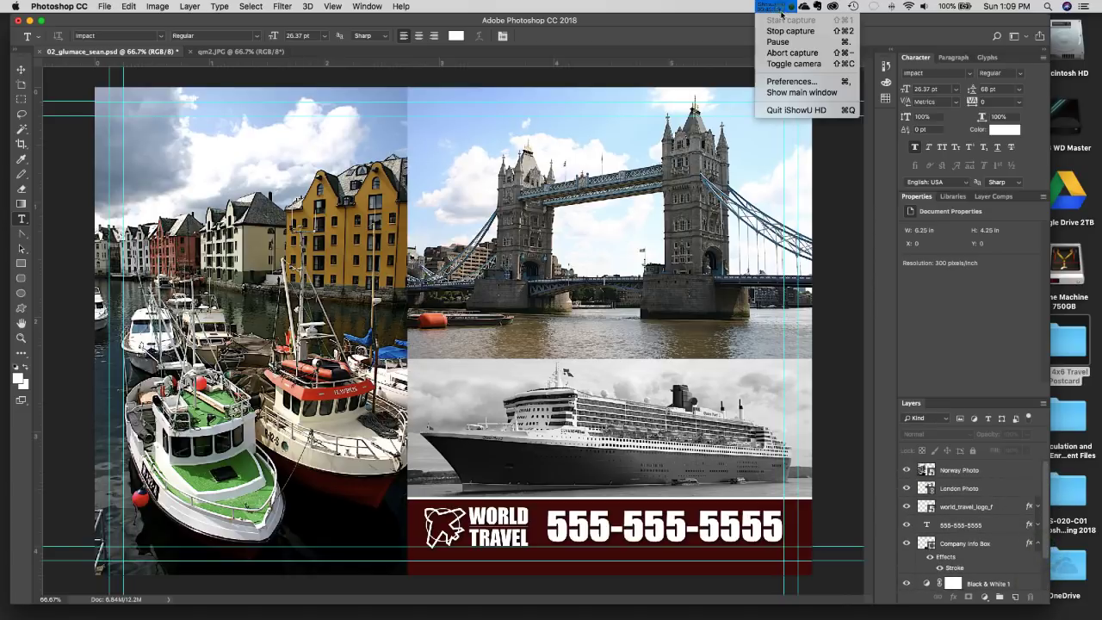
left_click(799, 39)
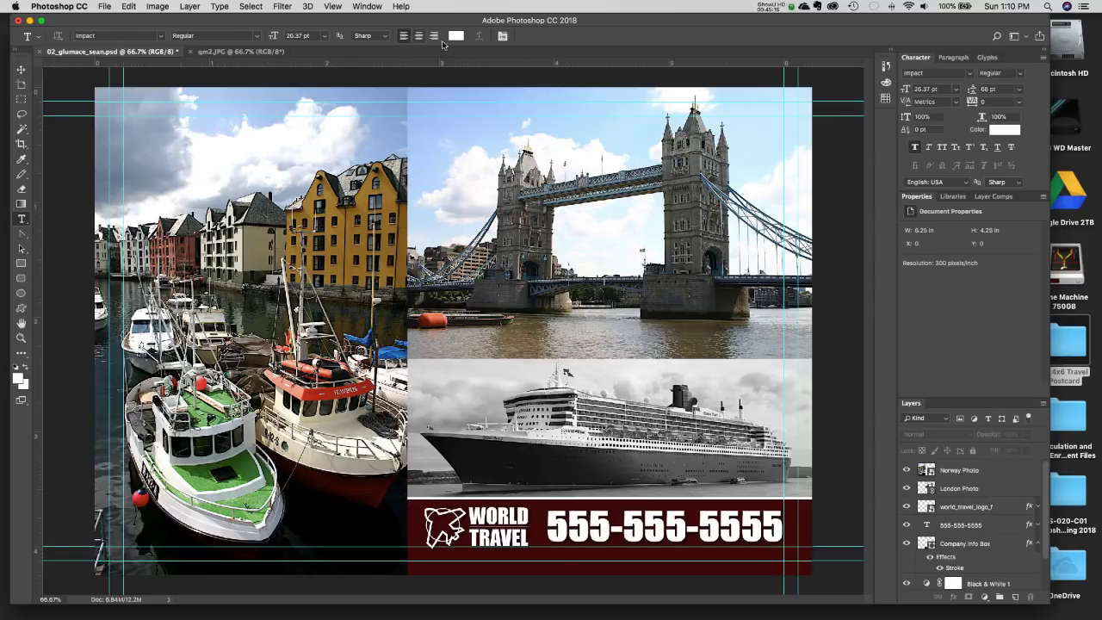
Add the text "Summer in" at 48 pt over the sky of the Norway photo, on a layer above Norway Photo.
left_click(325, 36)
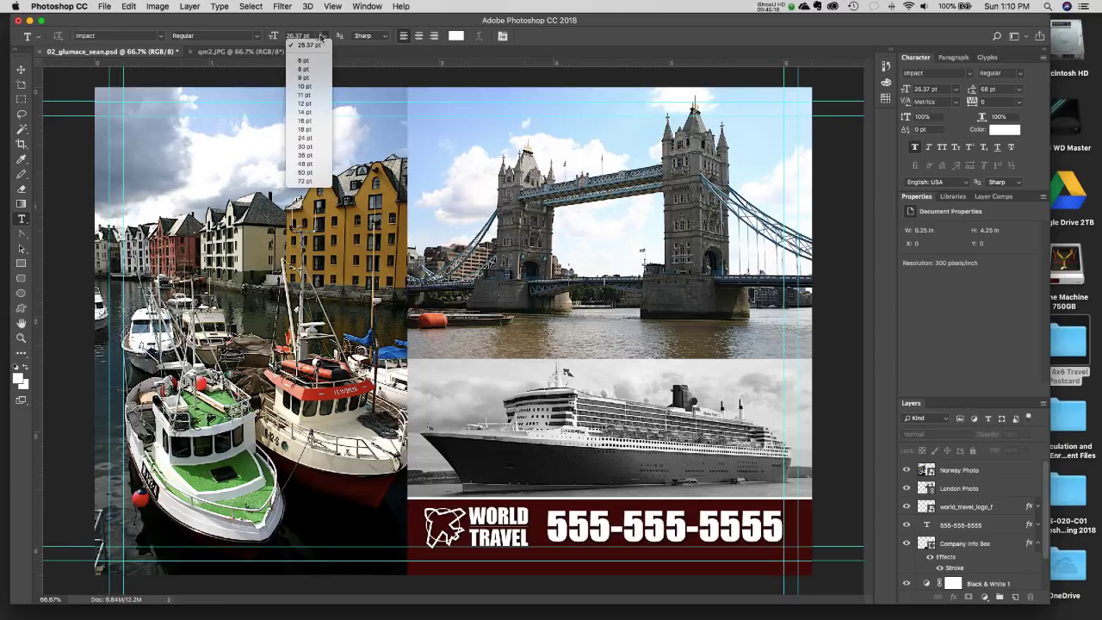
left_click(318, 164)
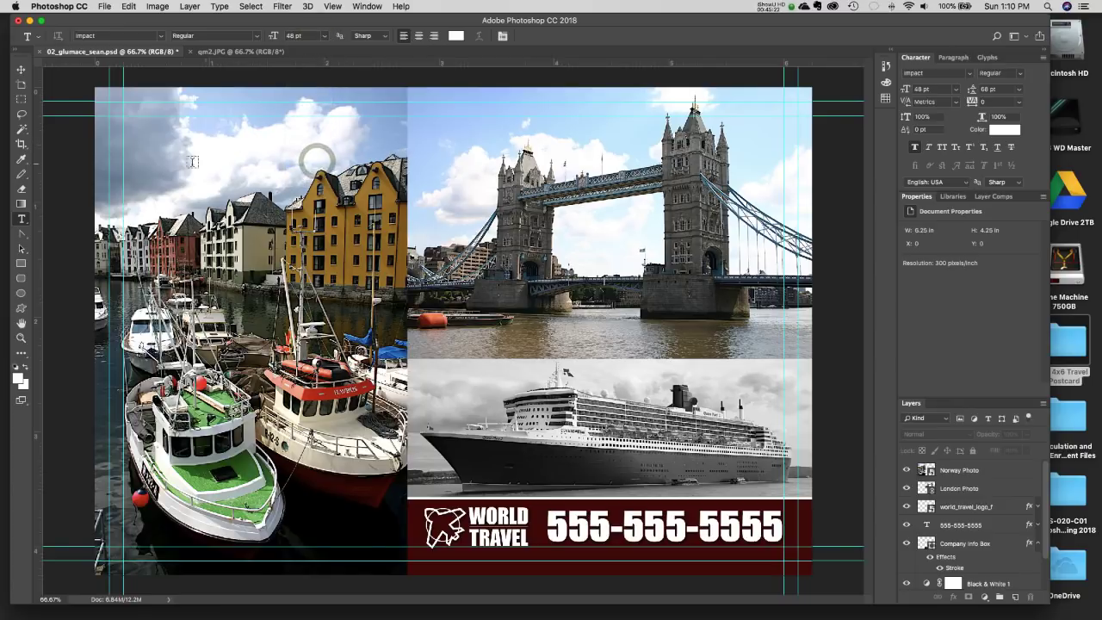
left_click(960, 472)
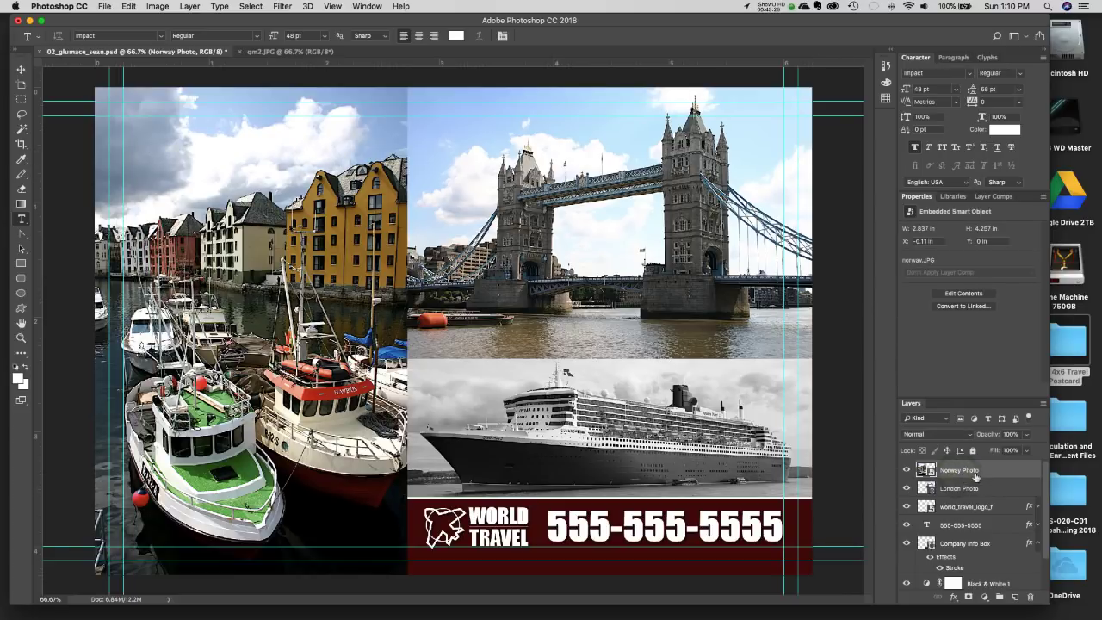
left_click(142, 143)
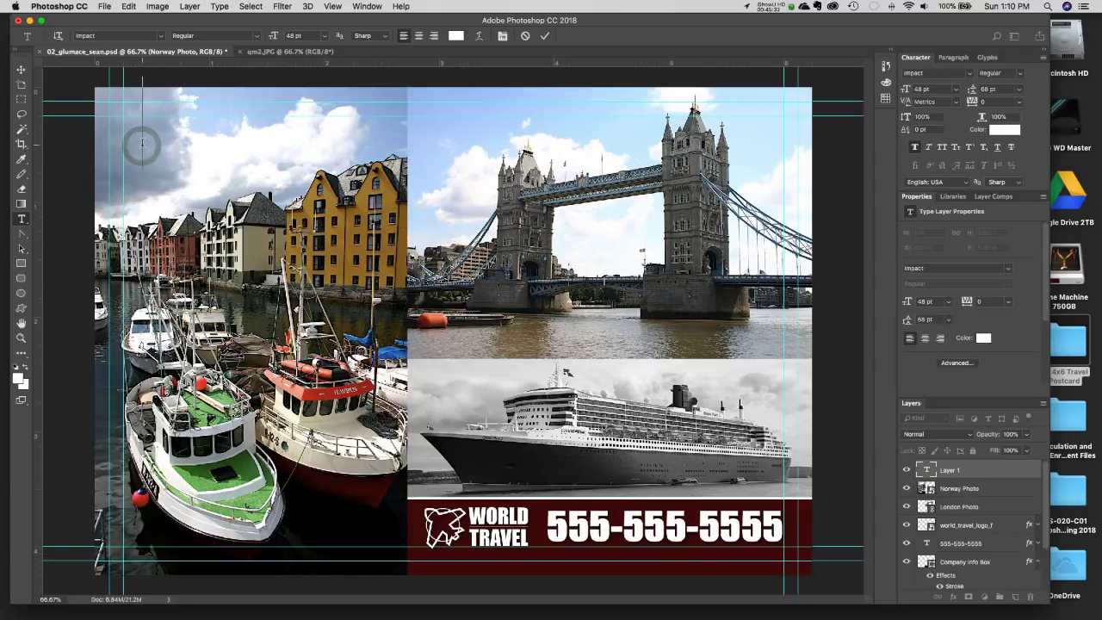
type("Summer")
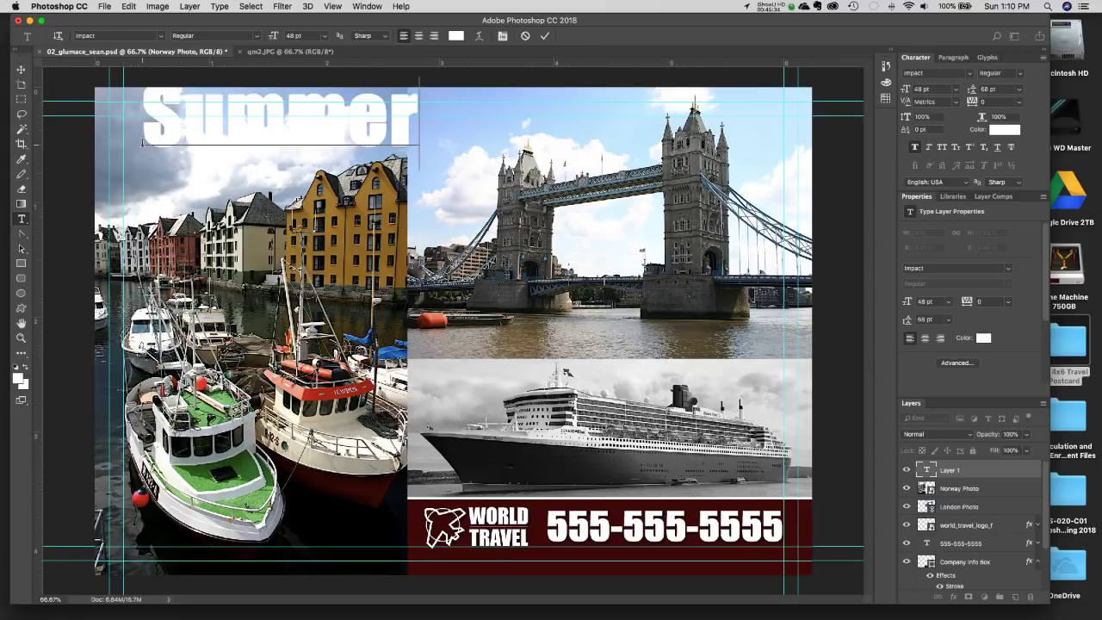
type(" in")
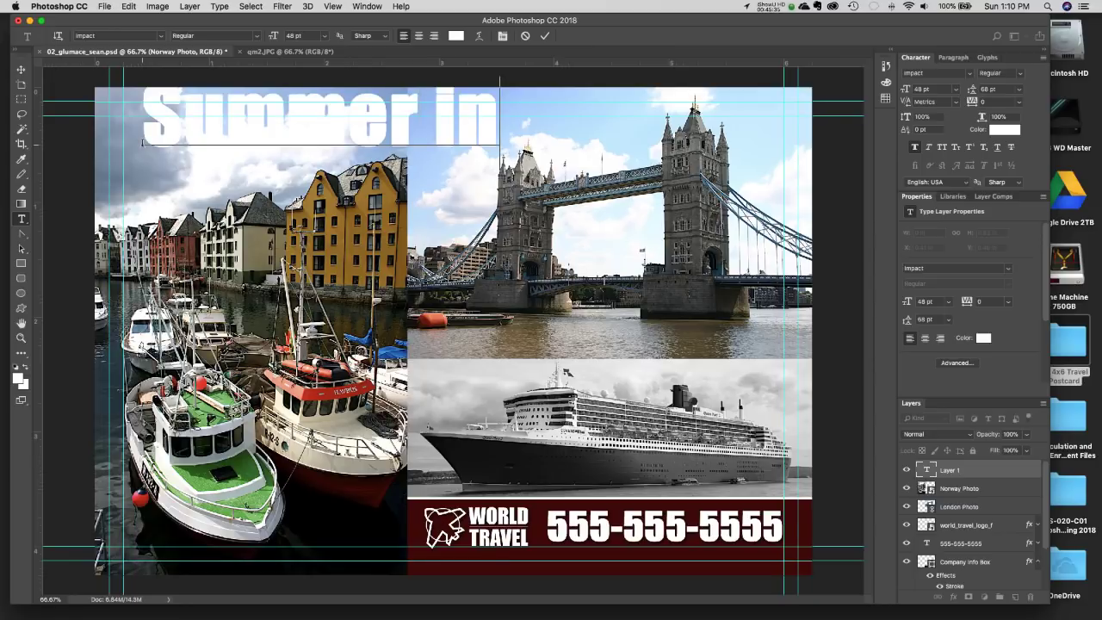
Move the "Summer in" text lower onto the Norway photo's buildings and scale it down to about 33.14 pt.
left_click(25, 68)
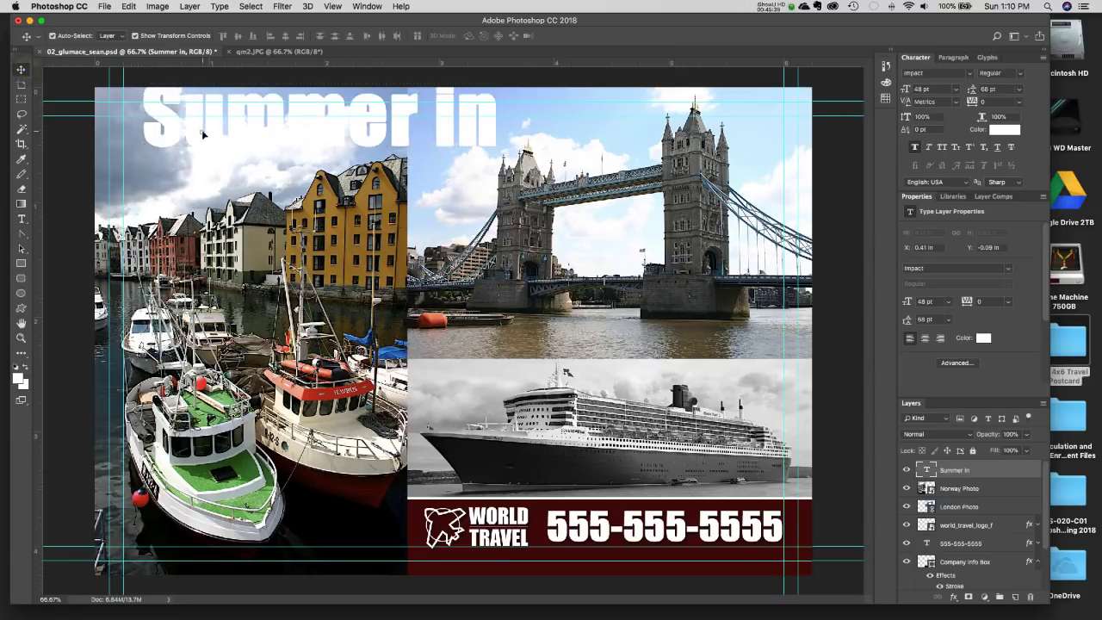
left_click_drag(205, 133, 187, 175)
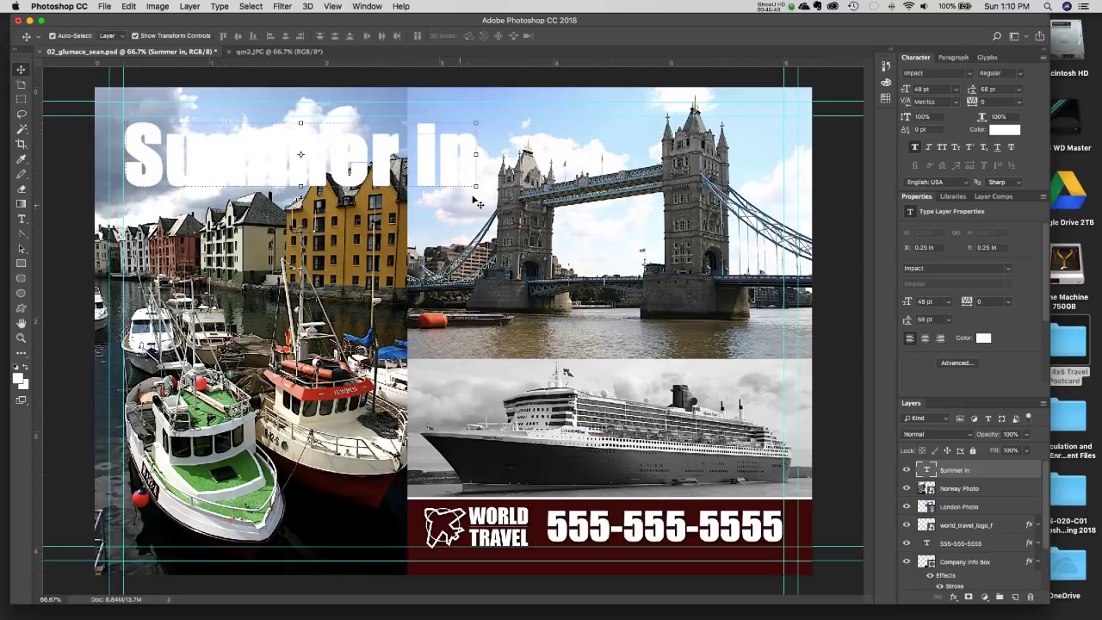
left_click_drag(475, 187, 347, 253)
key("Return")
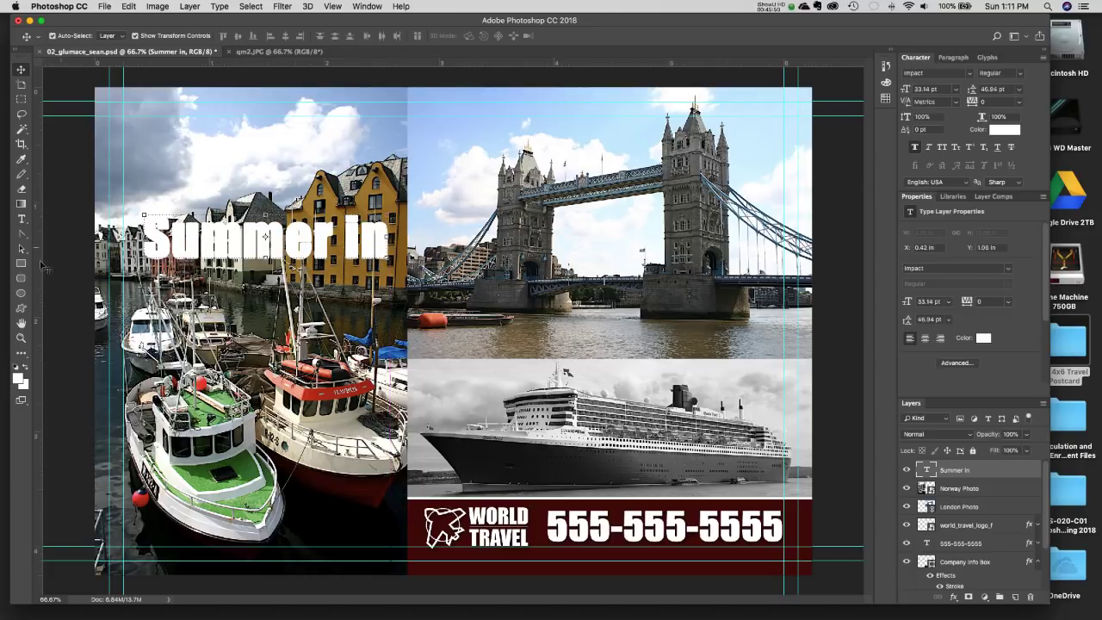
Set the whole "Summer in" text to a font size of 36 pt with Smooth anti-aliasing.
key("t")
triple_click(286, 247)
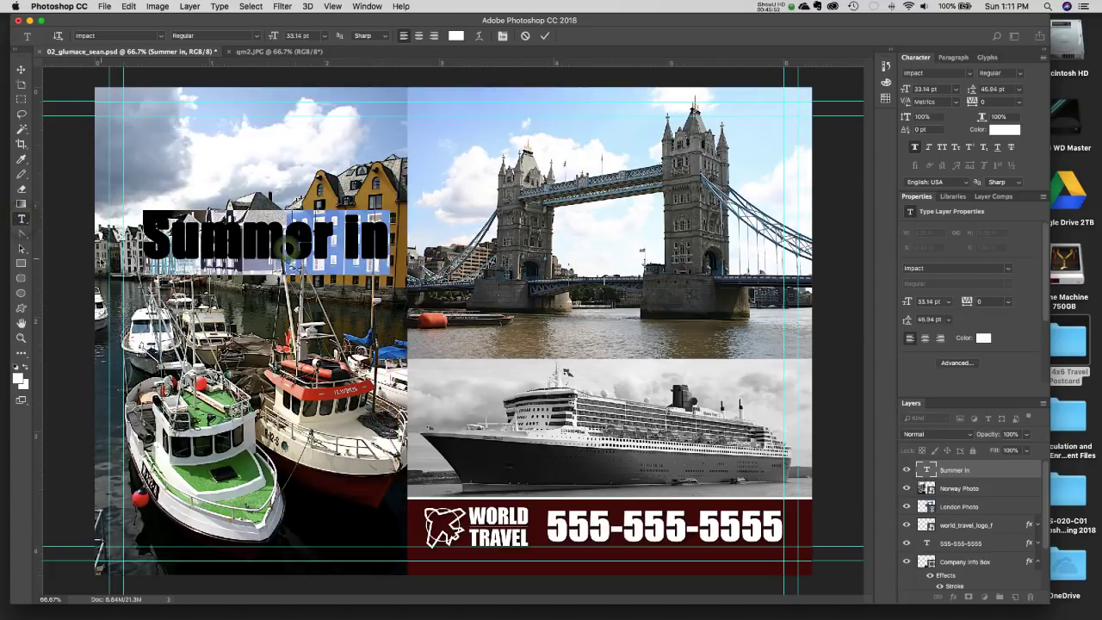
left_click(324, 36)
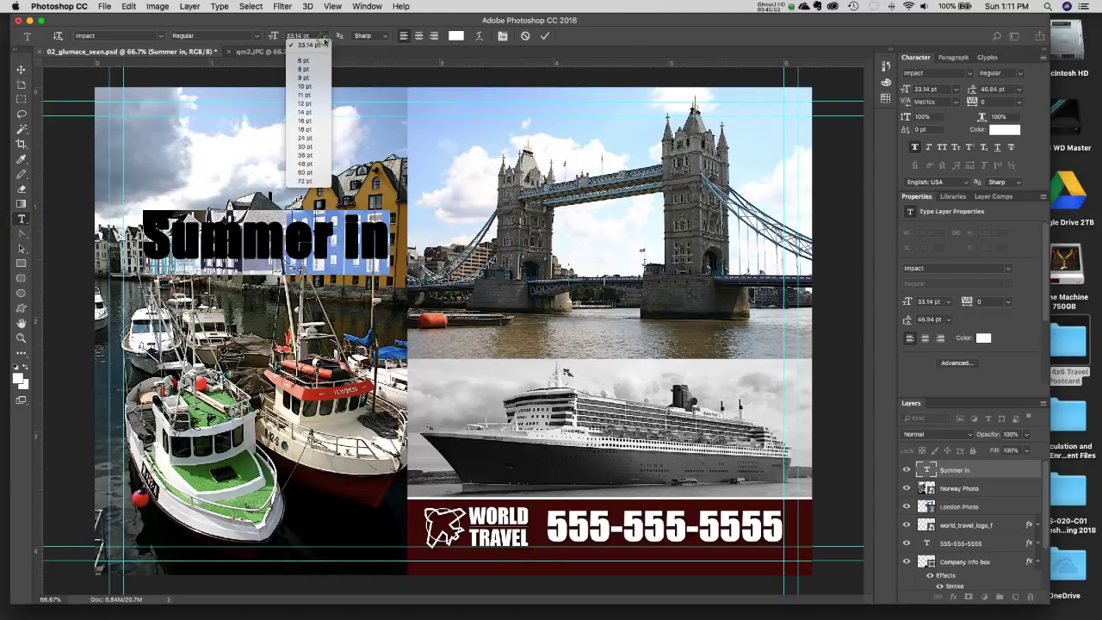
left_click(317, 153)
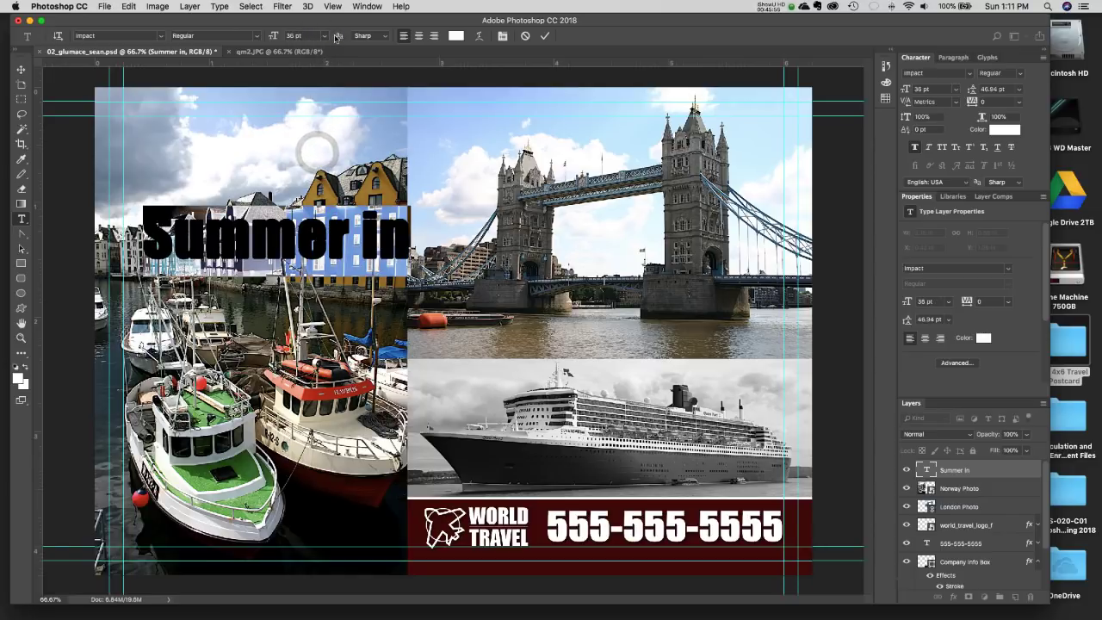
left_click(362, 36)
left_click(367, 61)
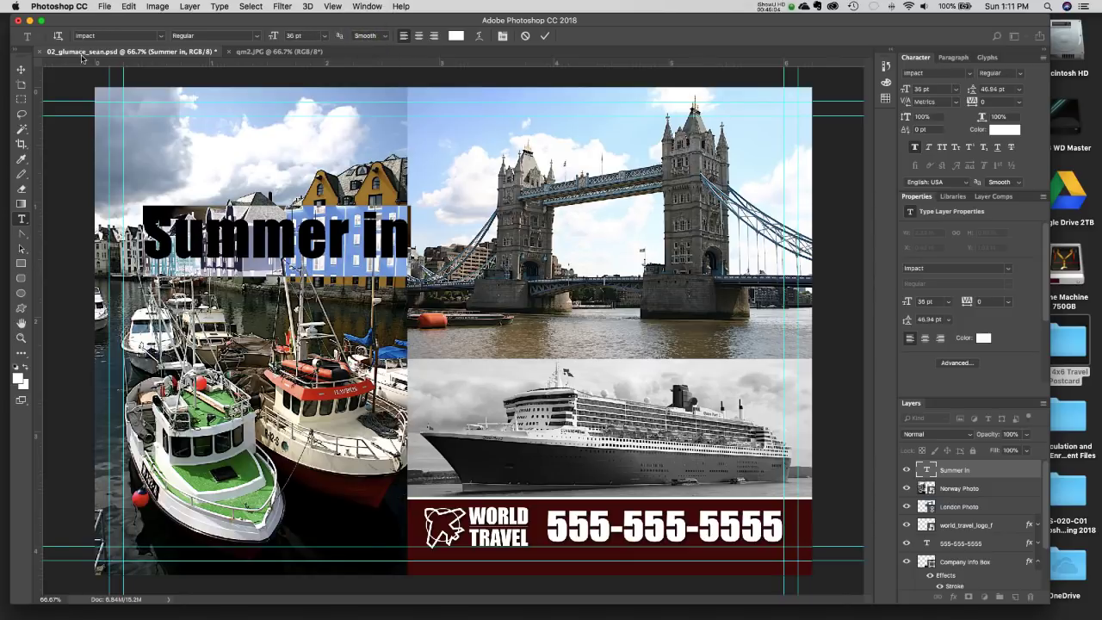
Move the "Summer in" text up into the Norway photo's sky, to about X 0.26 in, Y 0.24 in.
left_click(21, 69)
left_click_drag(276, 234, 296, 172)
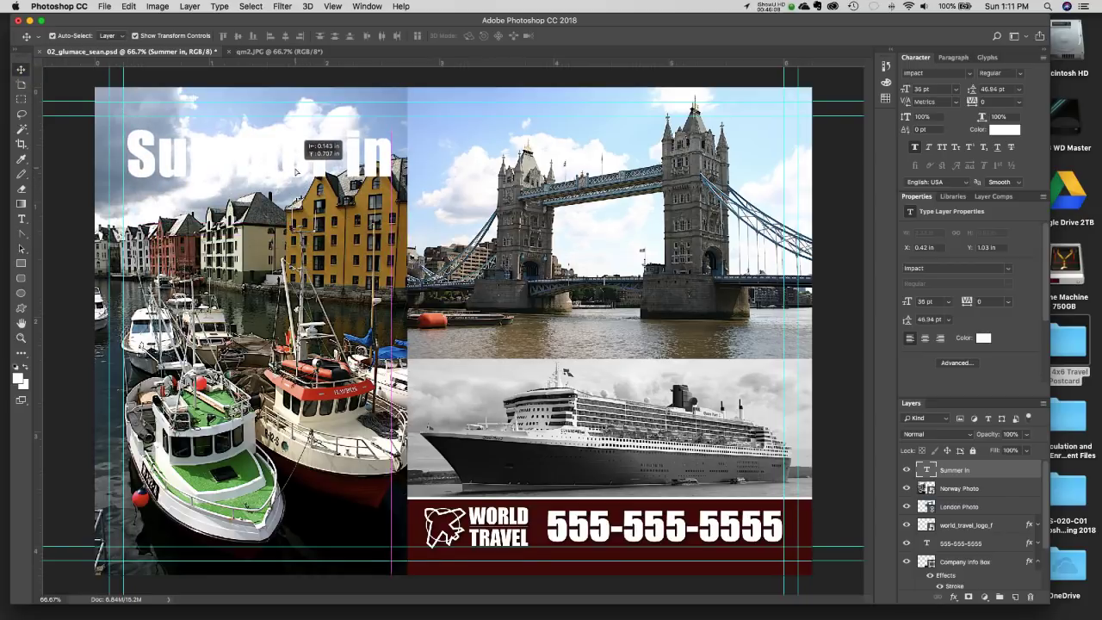
key("t")
left_click(249, 156)
key("super+a")
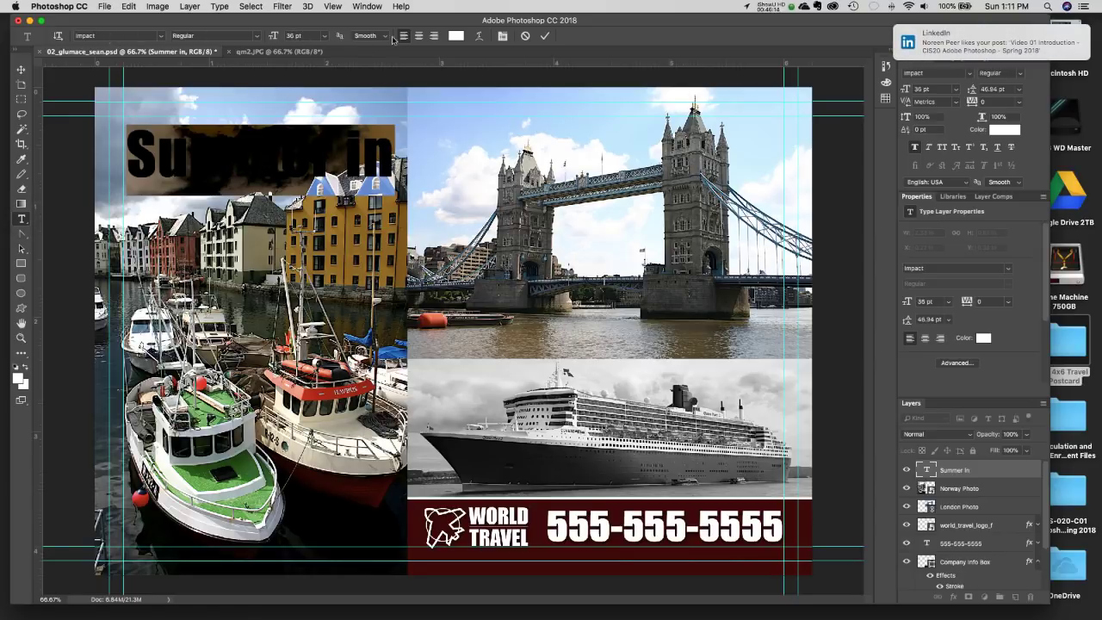
left_click(21, 70)
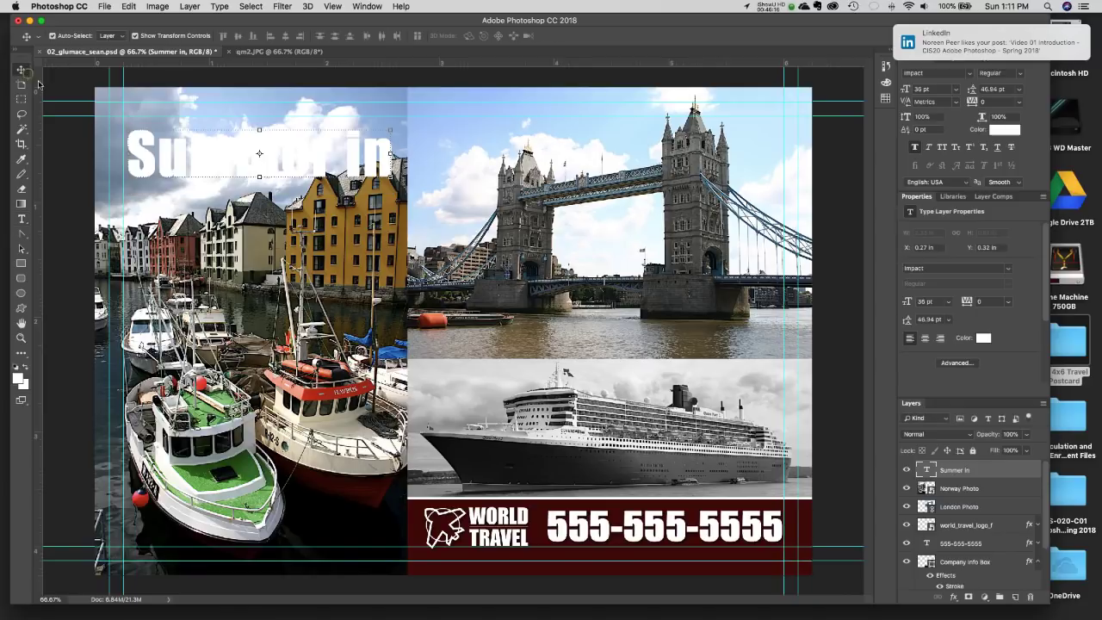
left_click_drag(293, 158, 352, 157)
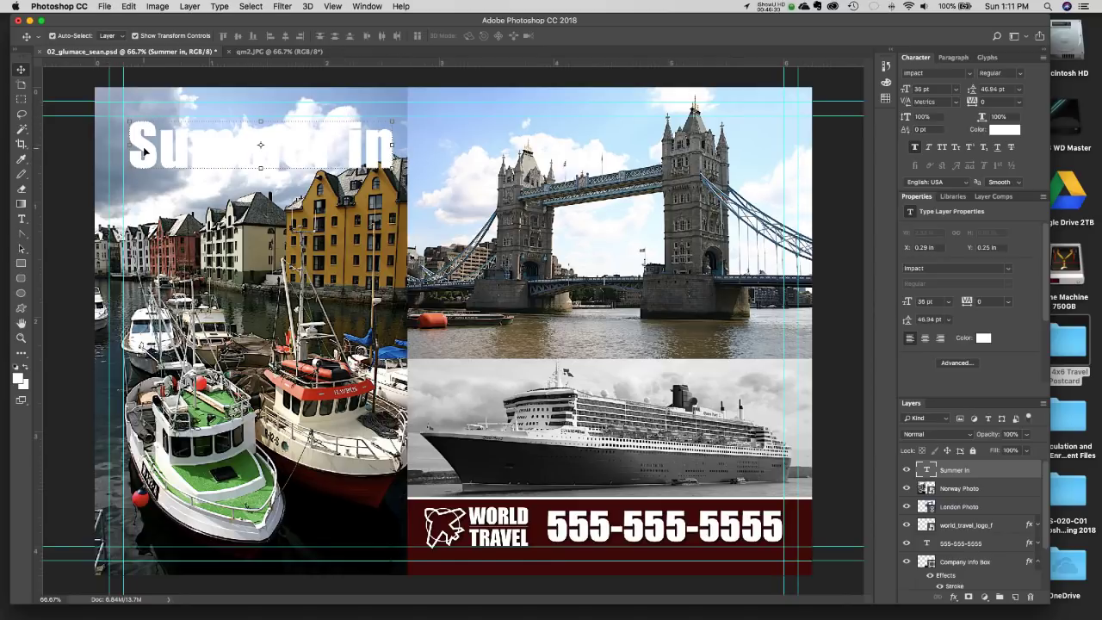
left_click_drag(149, 161, 146, 161)
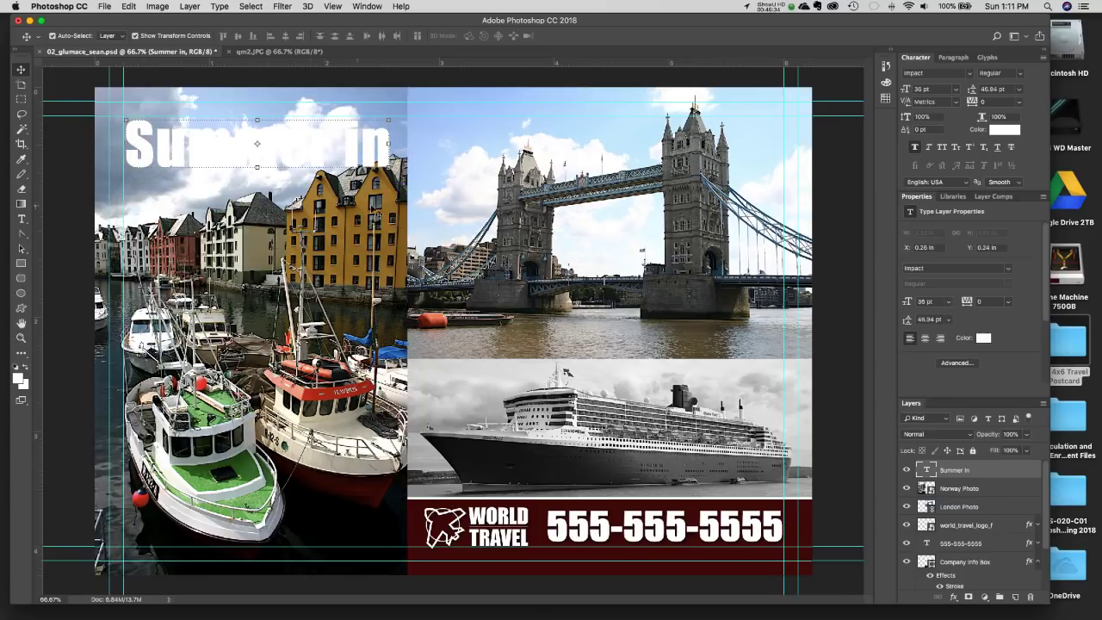
Transform the "Summer in" text to about 36.04 pt and reposition it to about X 0.26 in, Y 0.28 in.
key("ctrl+t")
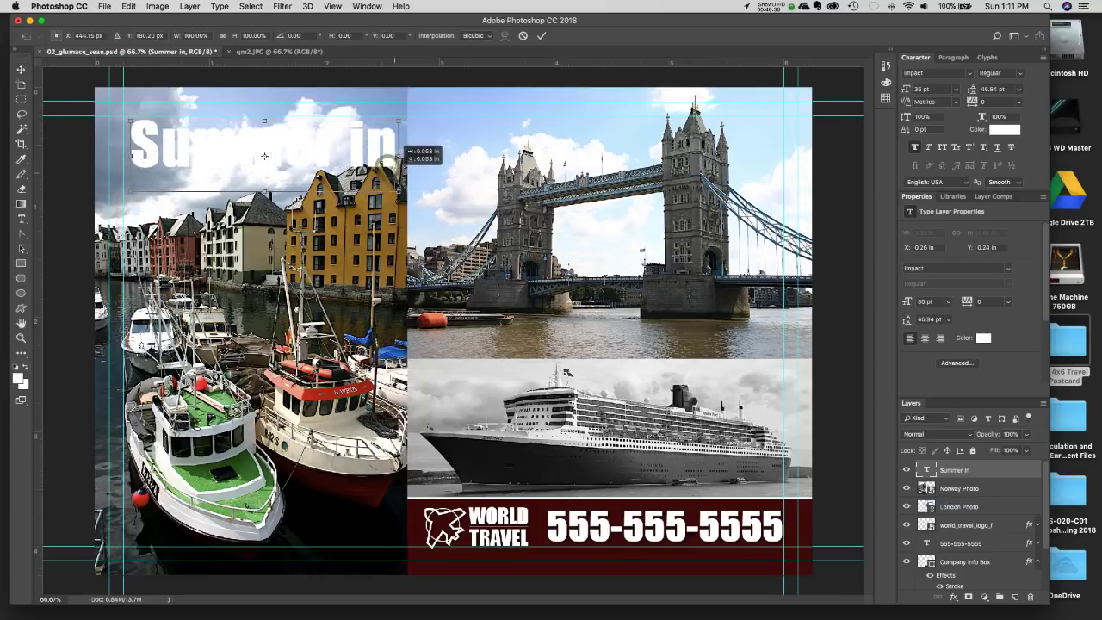
left_click_drag(401, 193, 397, 192)
key("Return")
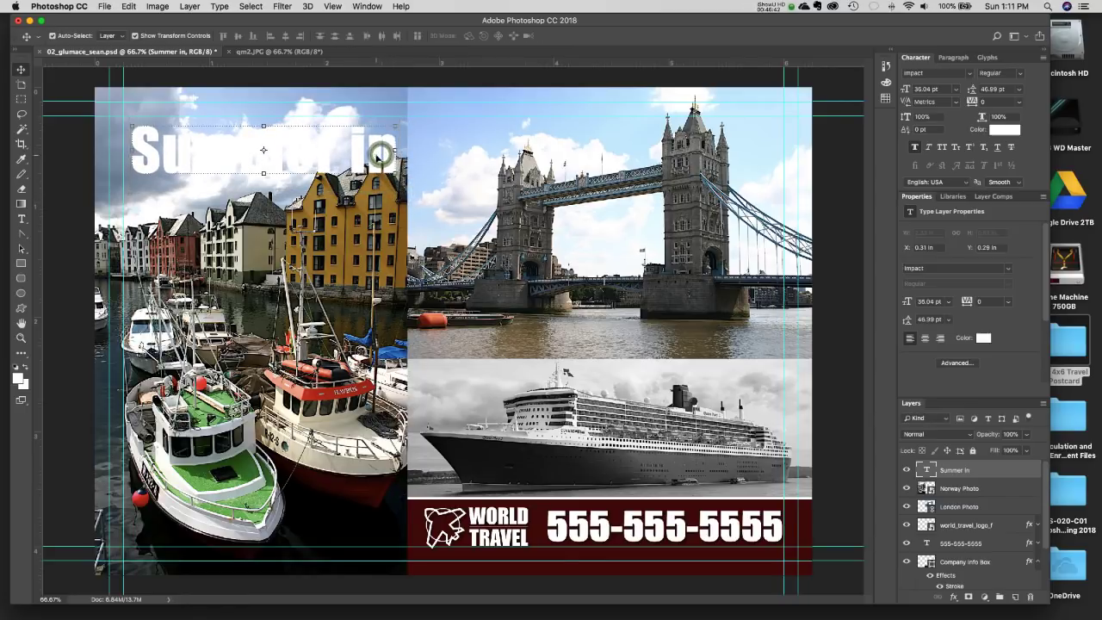
left_click_drag(381, 154, 372, 152)
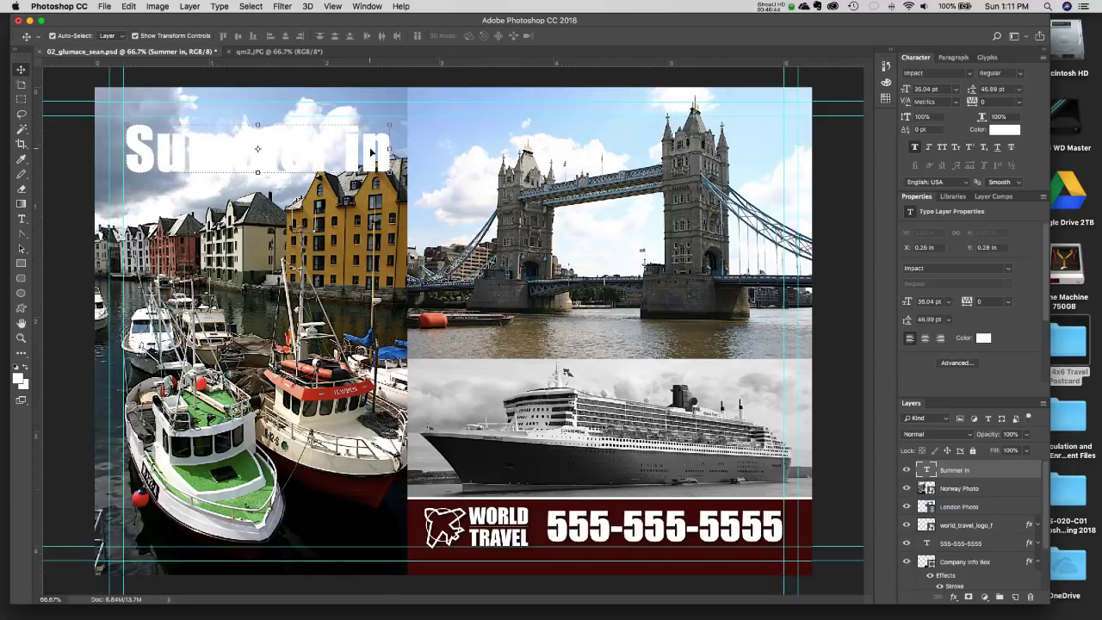
Nudge the "Summer in" text up to about Y 0.24 in, near the upper safe-margin guide.
key("Up")
key("Up")
key("Up")
key("Up")
key("Up")
key("Up")
key("Up")
key("Up")
key("Up")
key("Up")
key("Up")
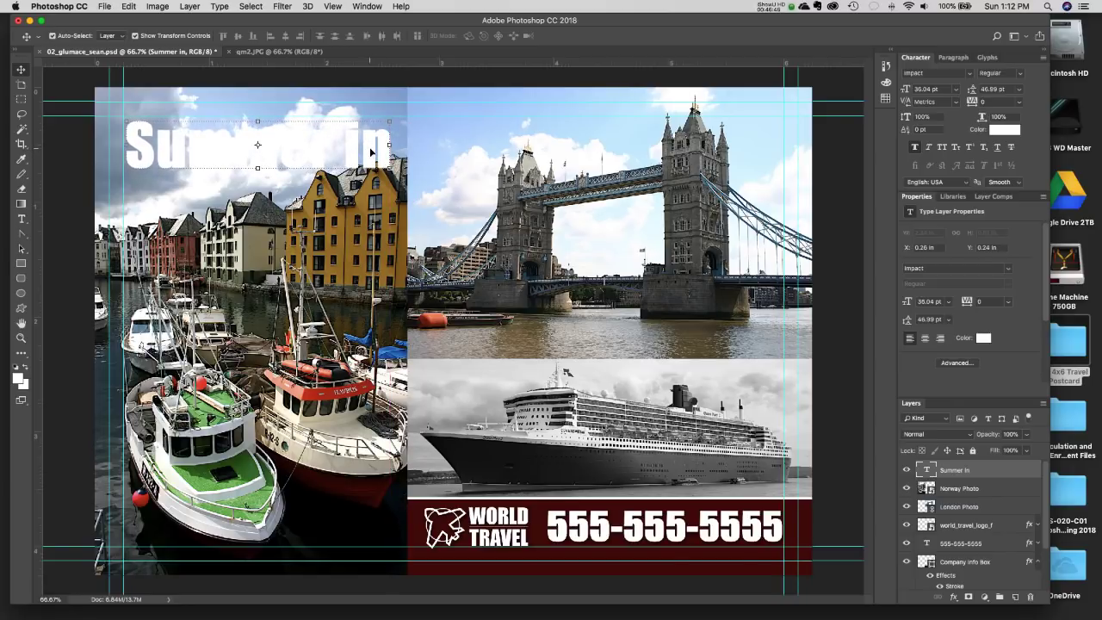
key("Down")
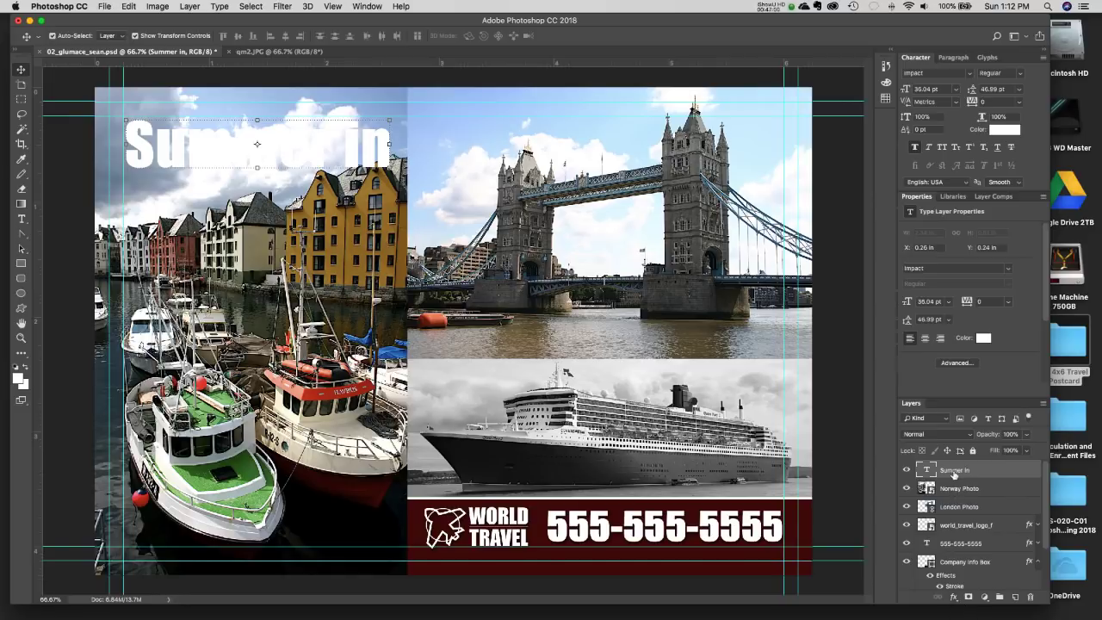
Give the "Summer in" layer a Normal Color Overlay at 100% opacity using a red sampled from the red boat.
left_click(954, 596)
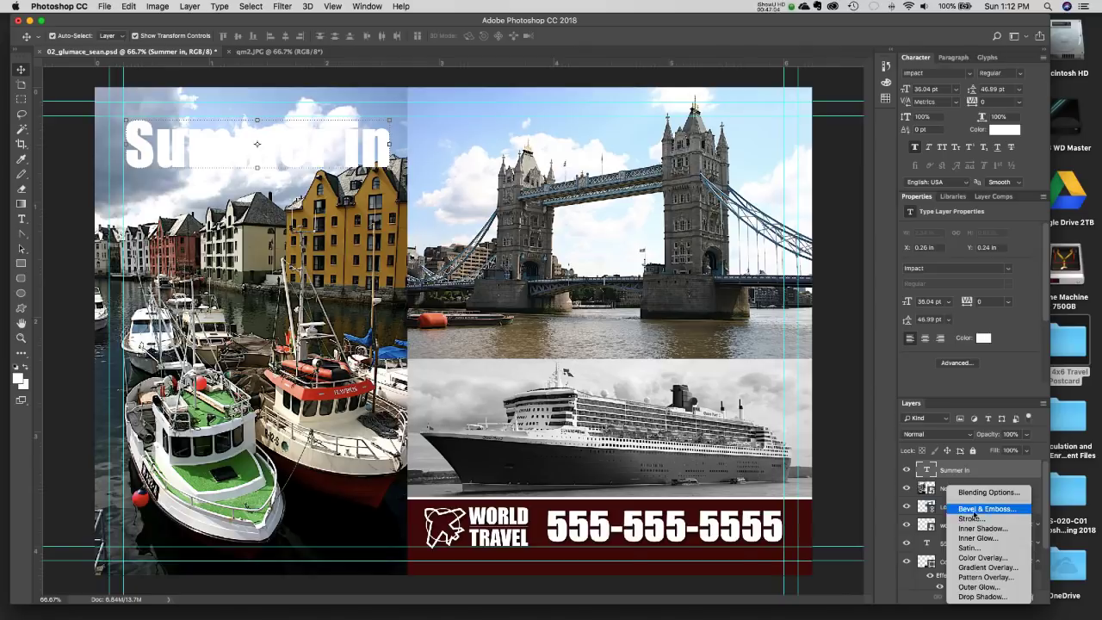
left_click(1009, 561)
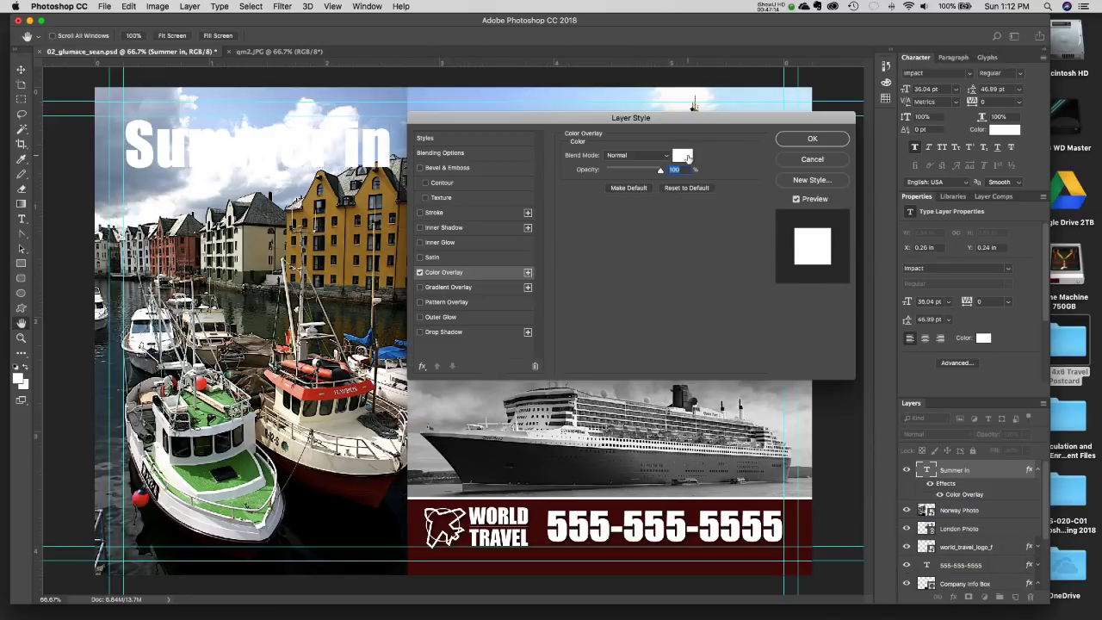
left_click(687, 155)
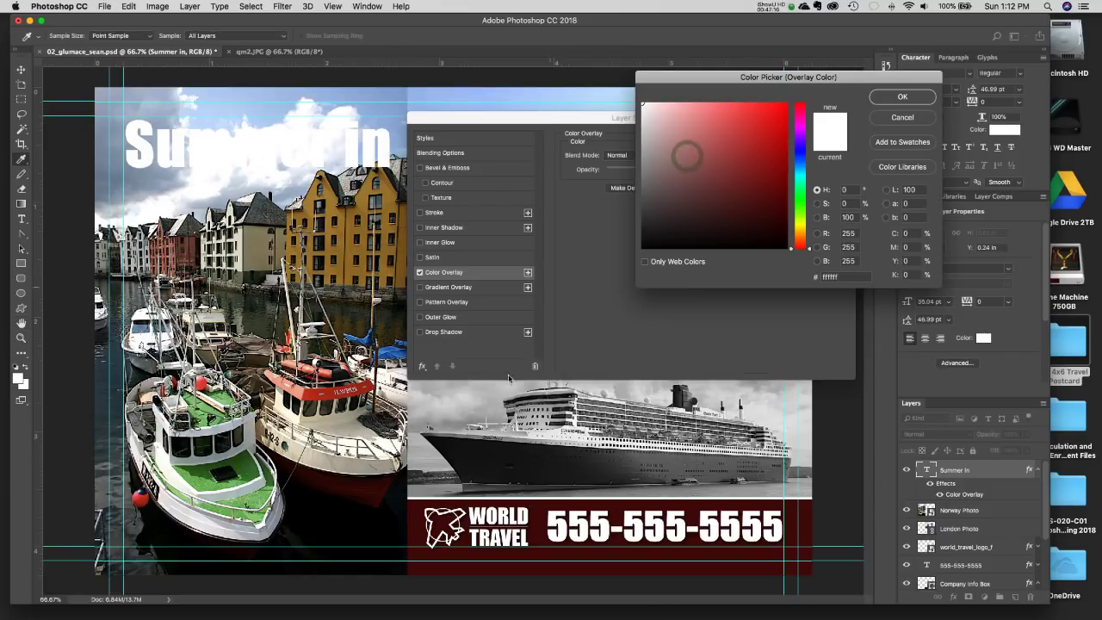
left_click(416, 532)
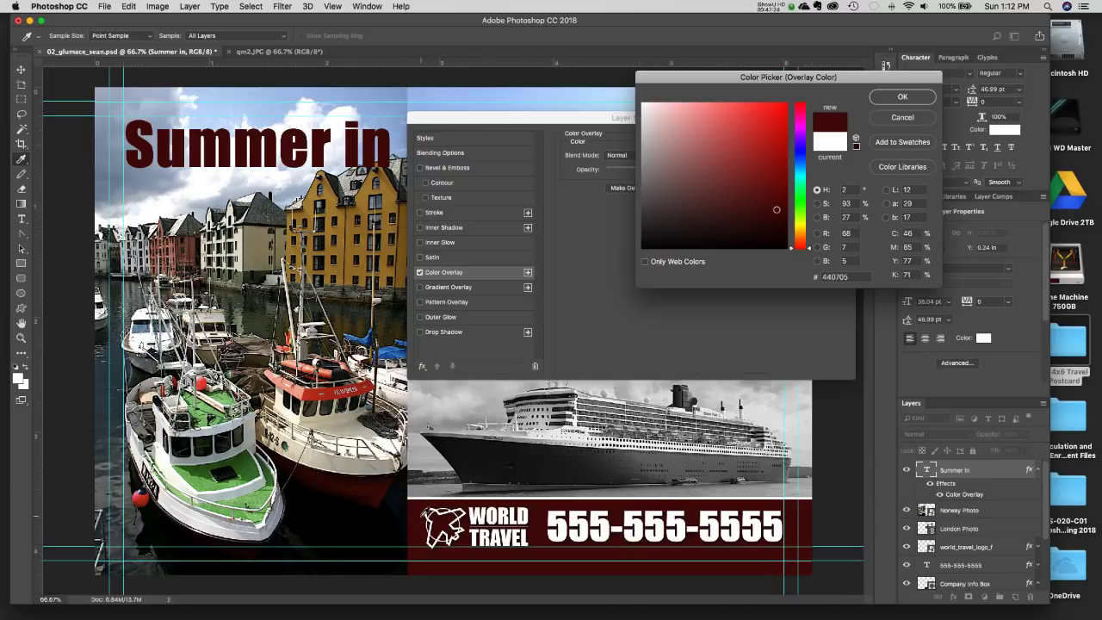
left_click(368, 483)
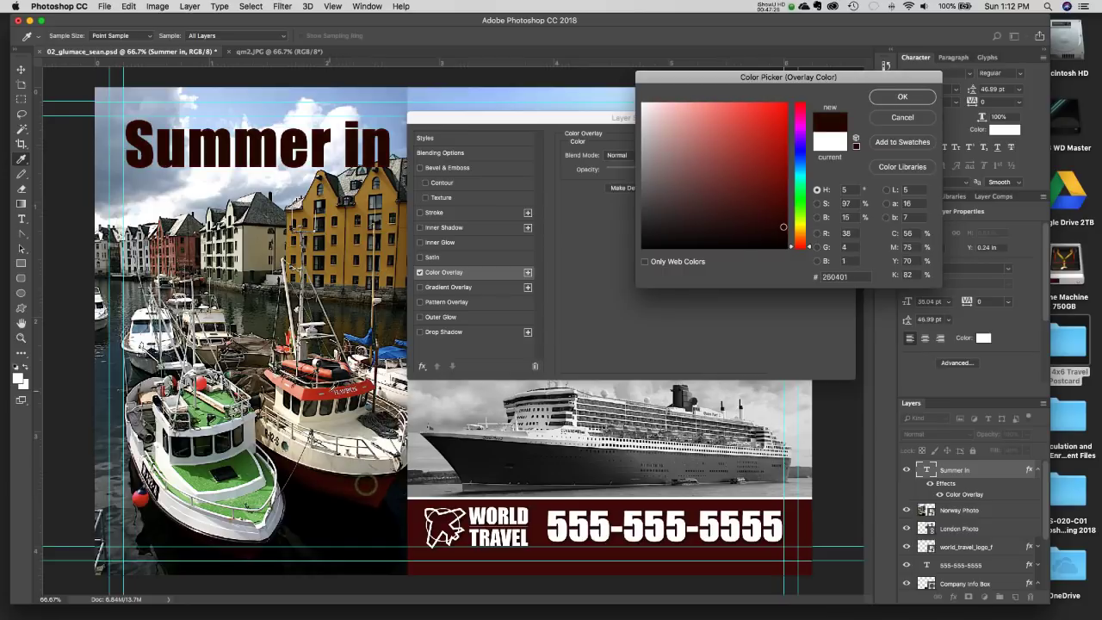
left_click(334, 384)
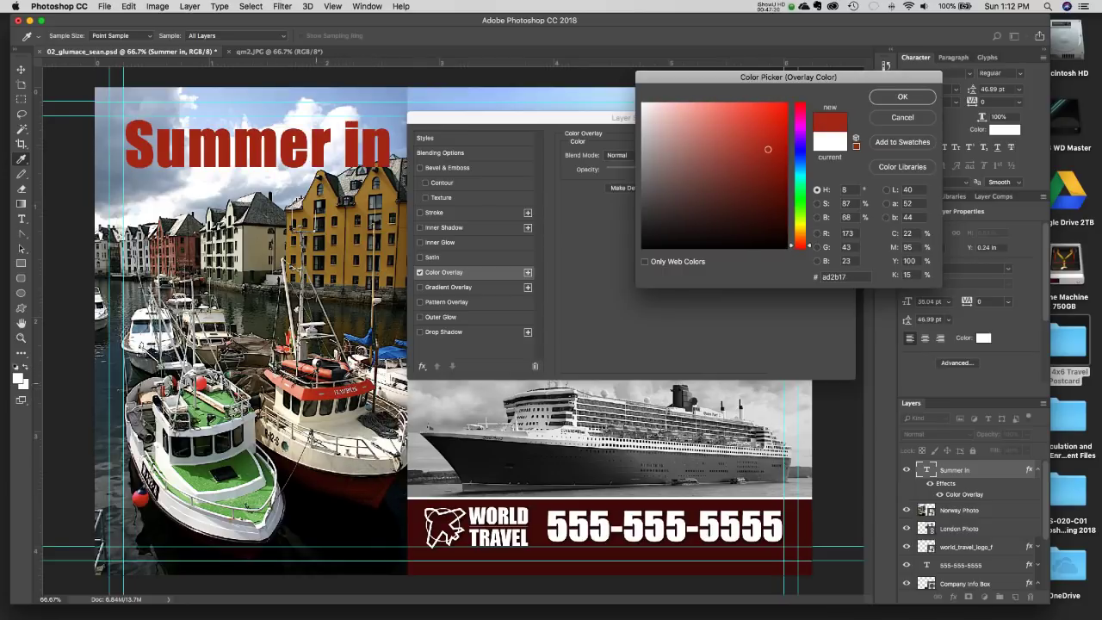
left_click(329, 395)
left_click(903, 97)
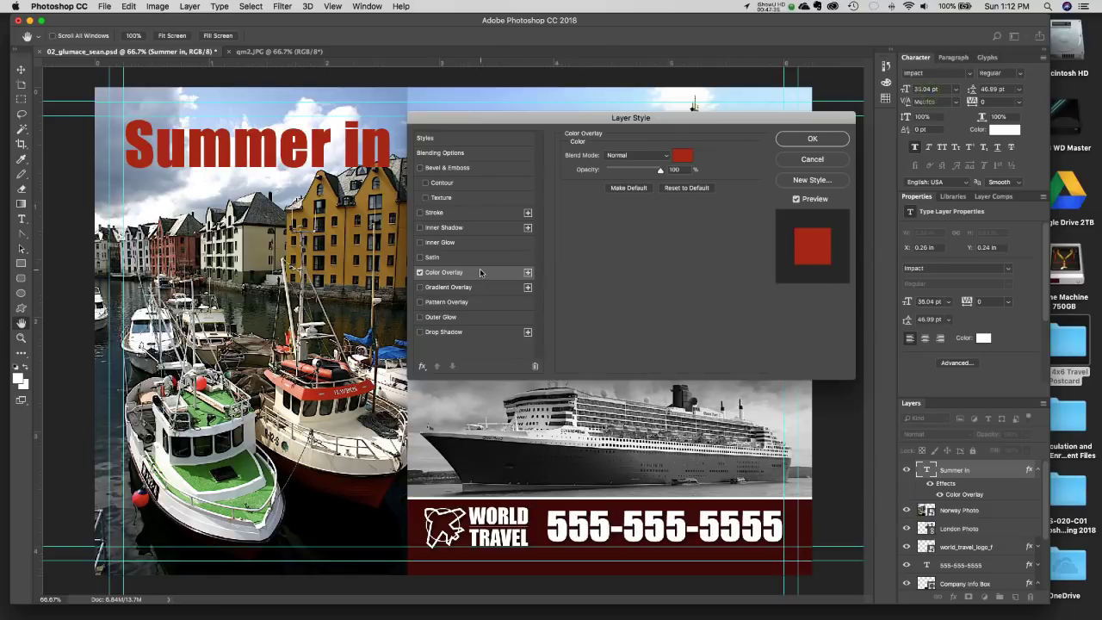
Add a 6 px Outside stroke in white (ffffff) with Normal blending and 100% opacity to the "Summer in" text.
left_click(435, 213)
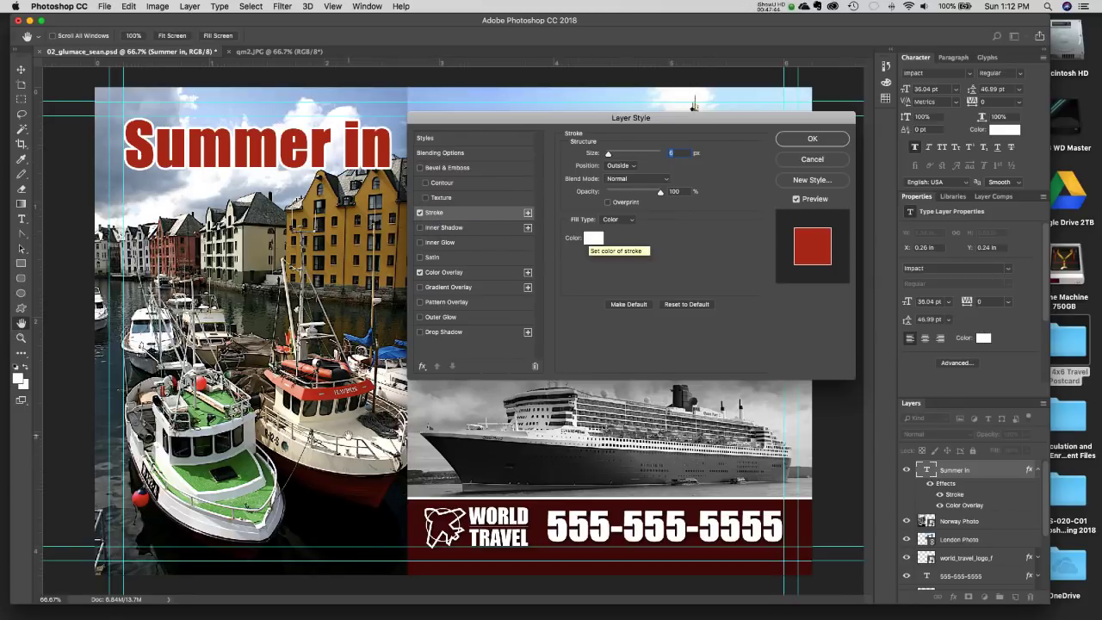
left_click(594, 238)
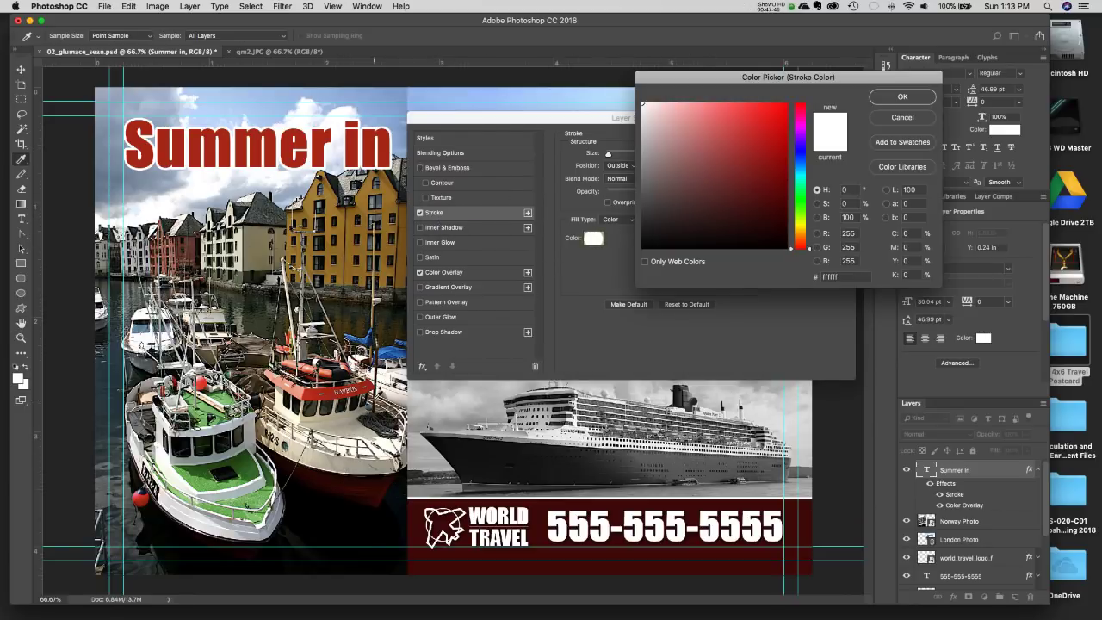
left_click(303, 422)
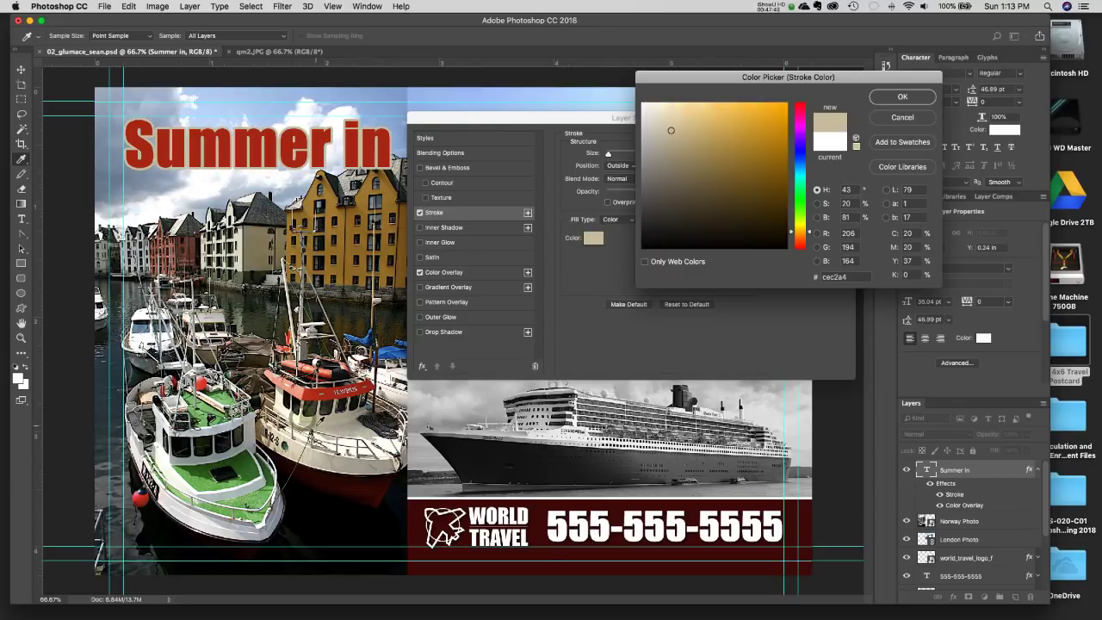
left_click(320, 431)
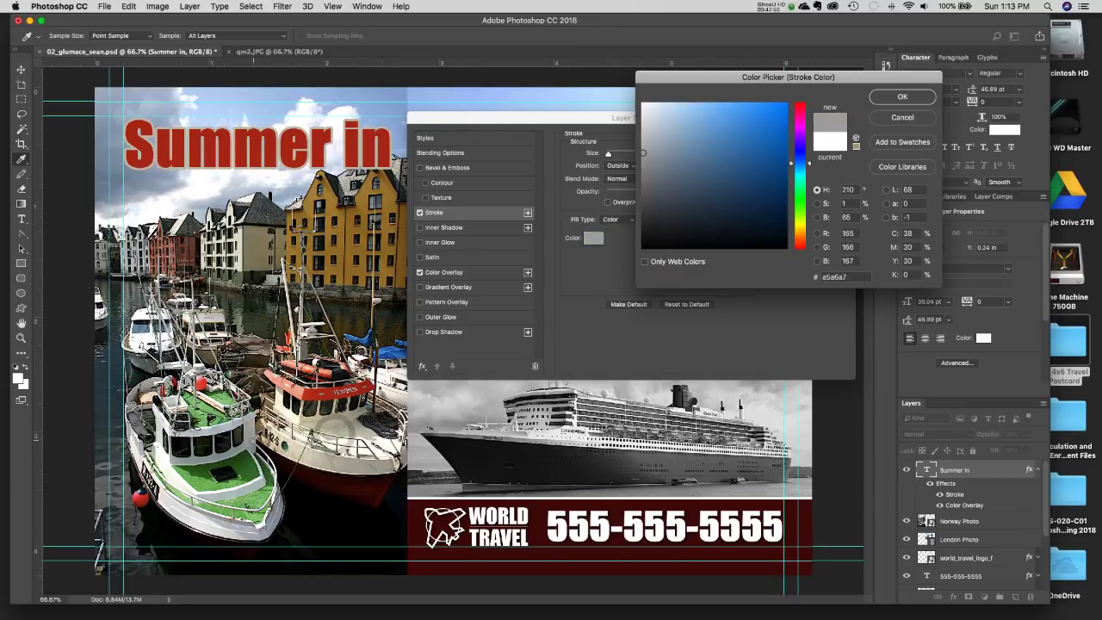
left_click(176, 487)
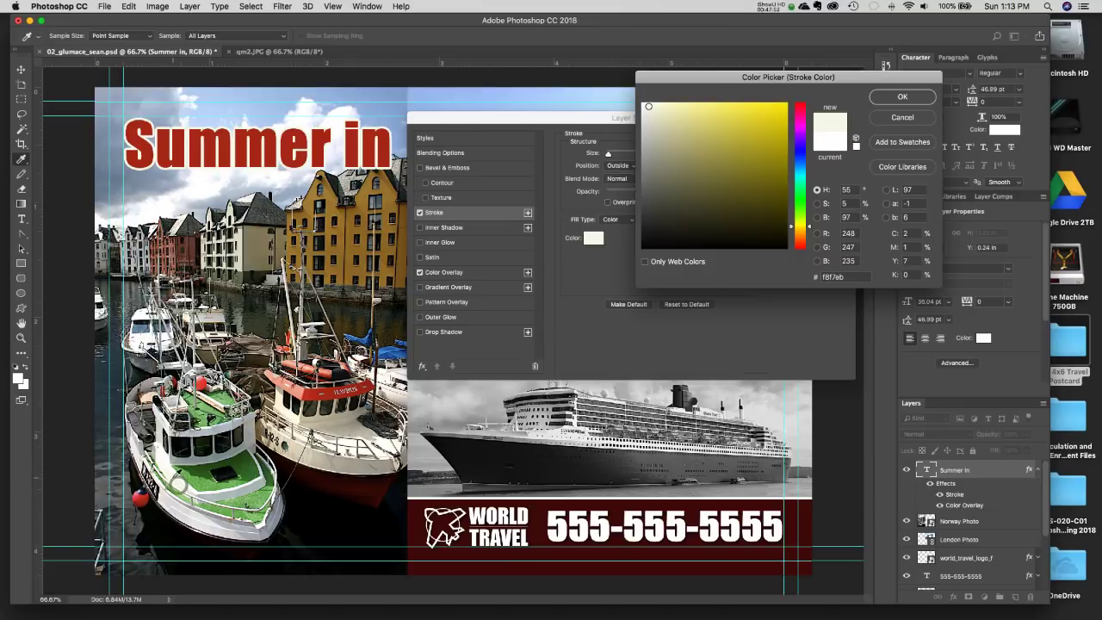
left_click(643, 104)
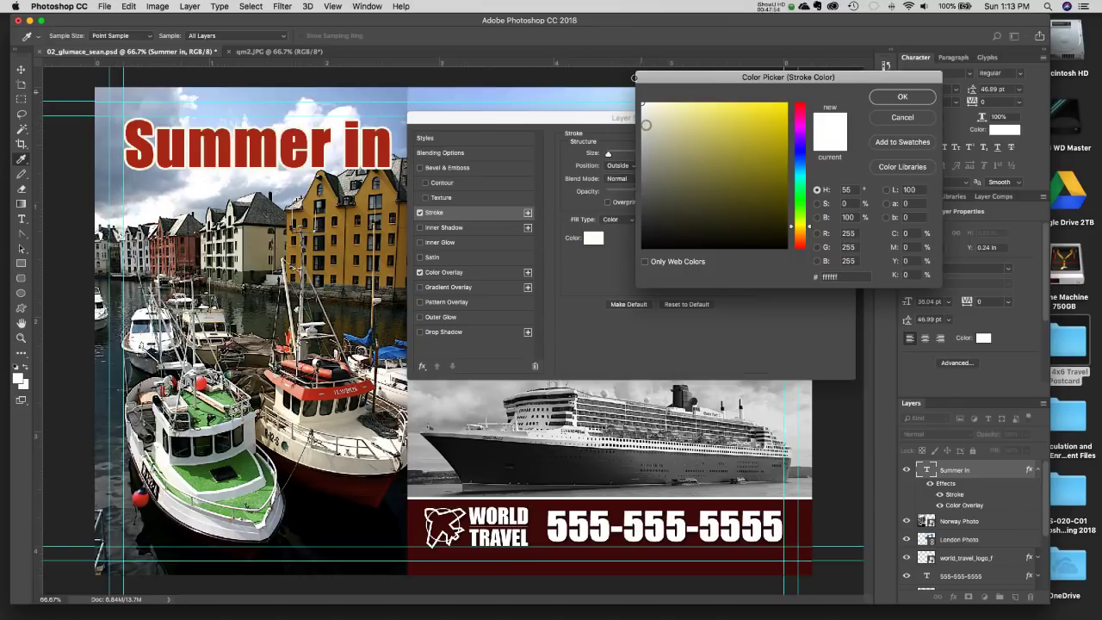
left_click(889, 100)
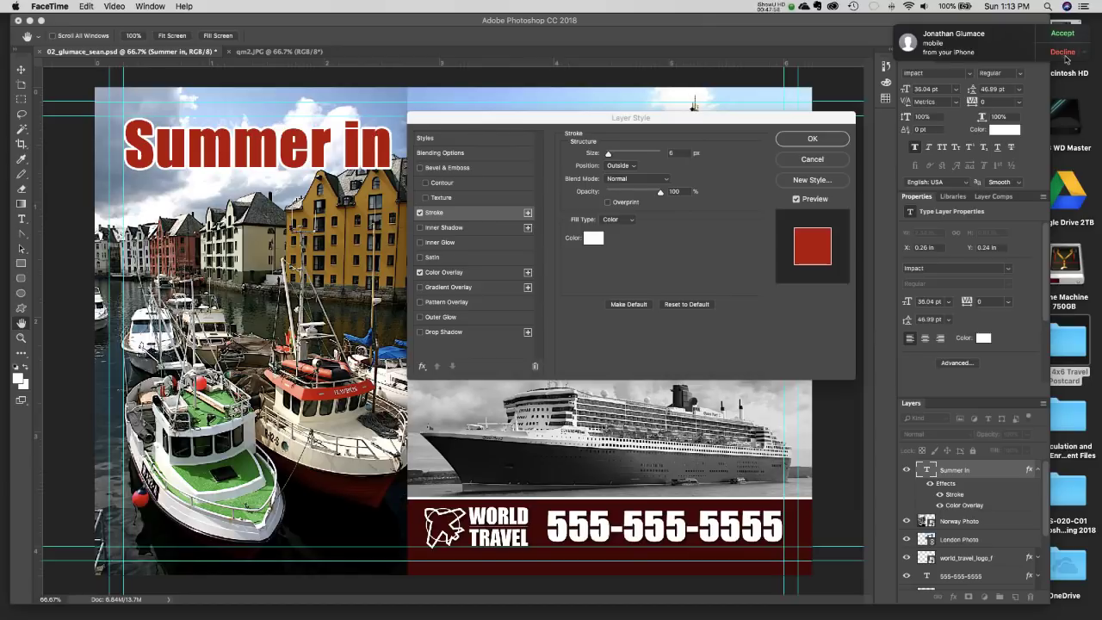
left_click(1063, 53)
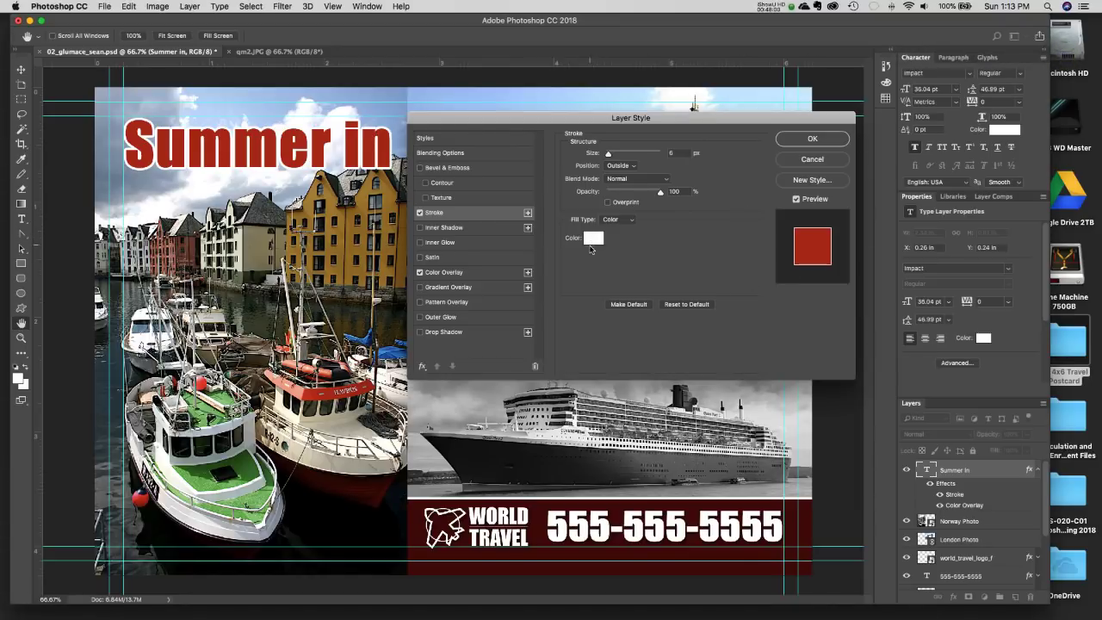
left_click(812, 139)
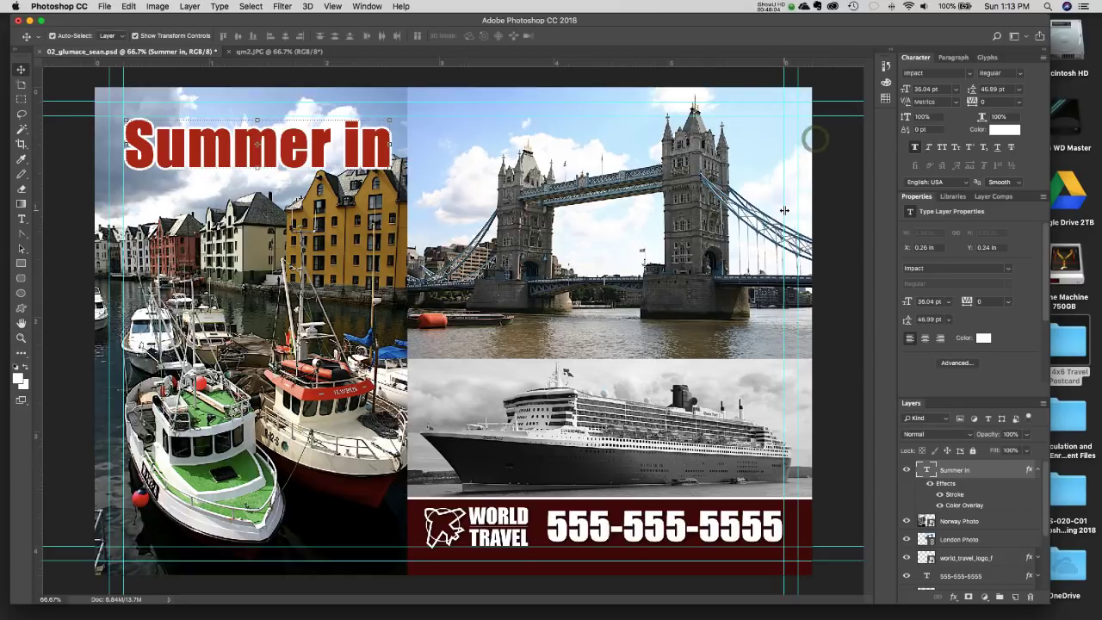
left_click(953, 597)
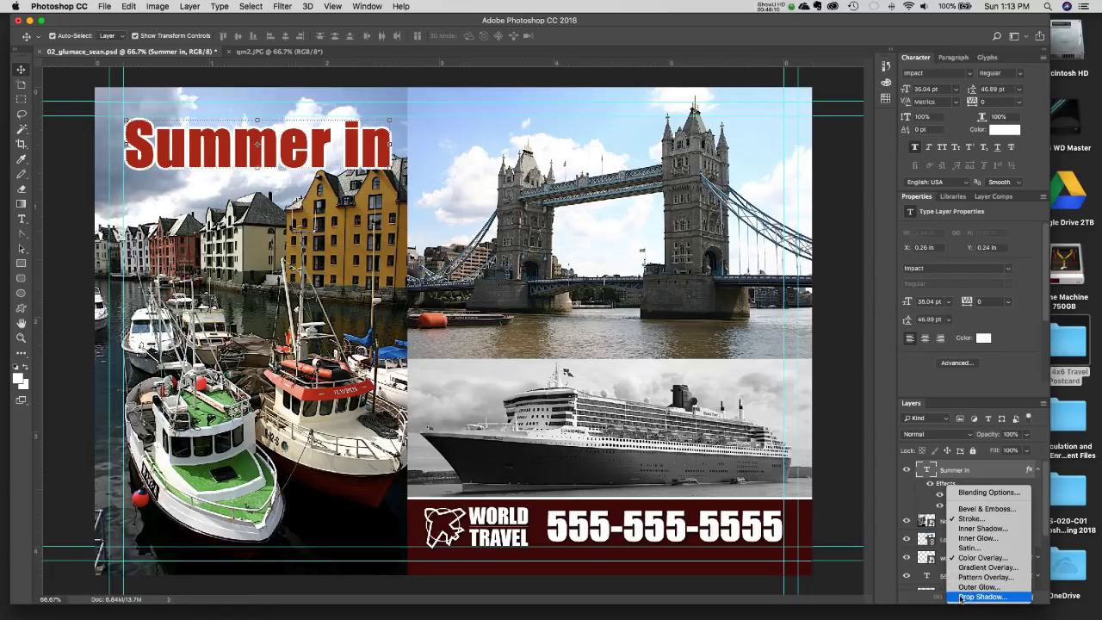
left_click(961, 597)
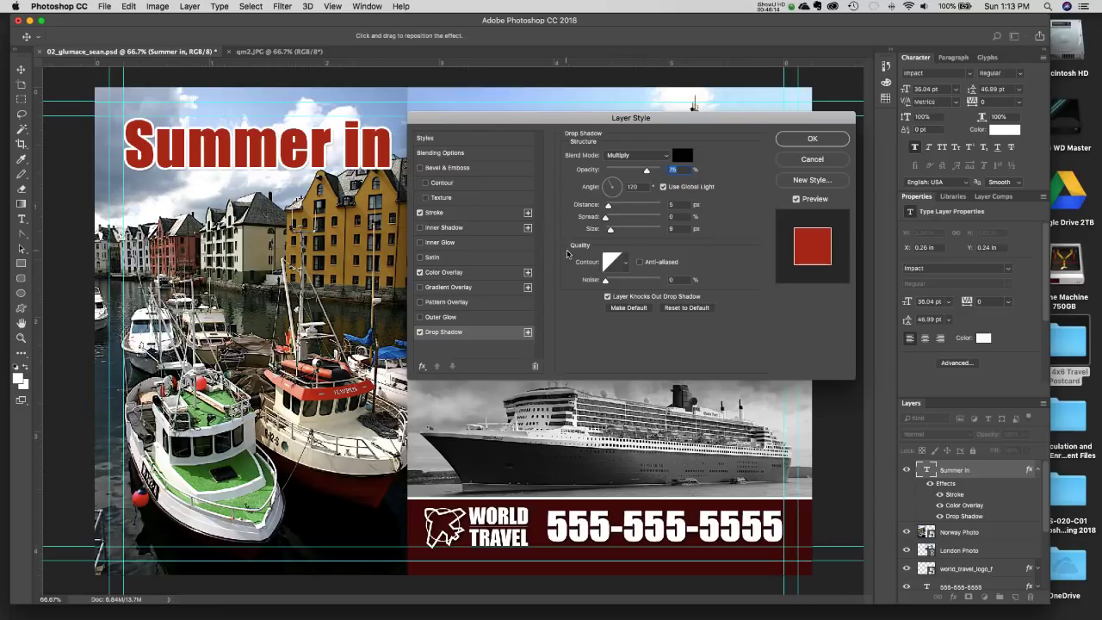
left_click(819, 160)
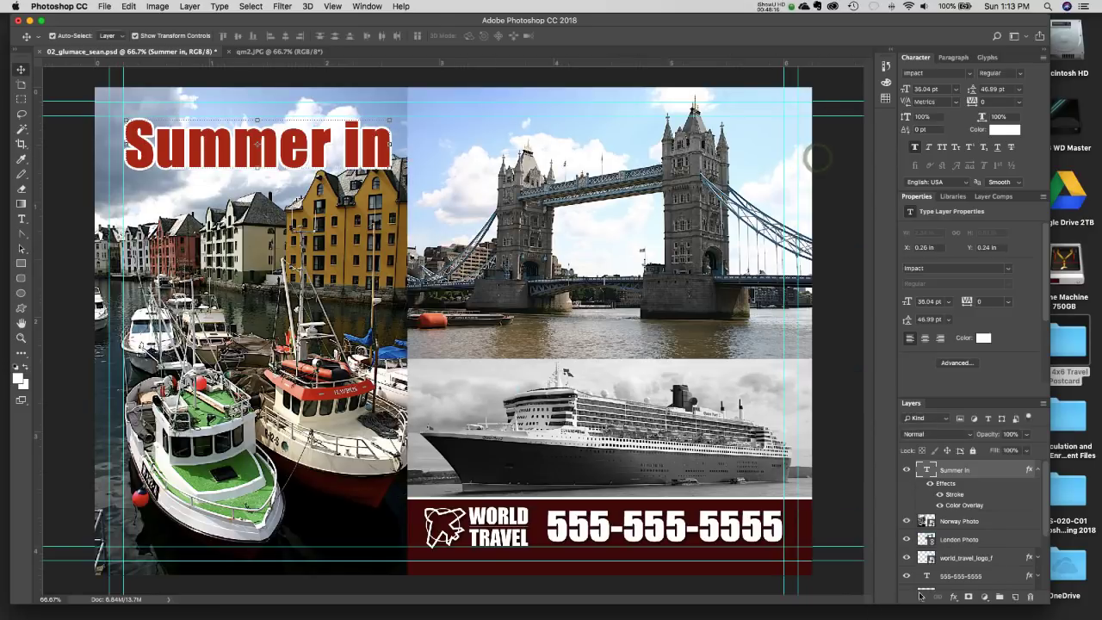
Add a Multiply drop shadow with 75% opacity and 19 px distance to "Summer in", and move the text to X 0.25 in, Y 0.23 in.
left_click(953, 603)
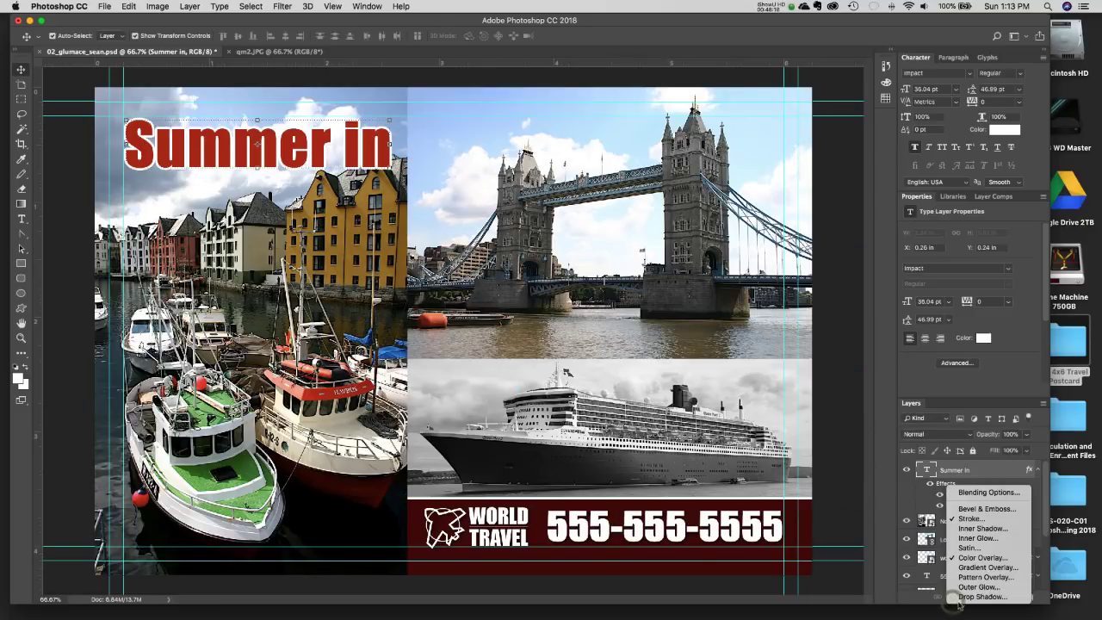
left_click(982, 597)
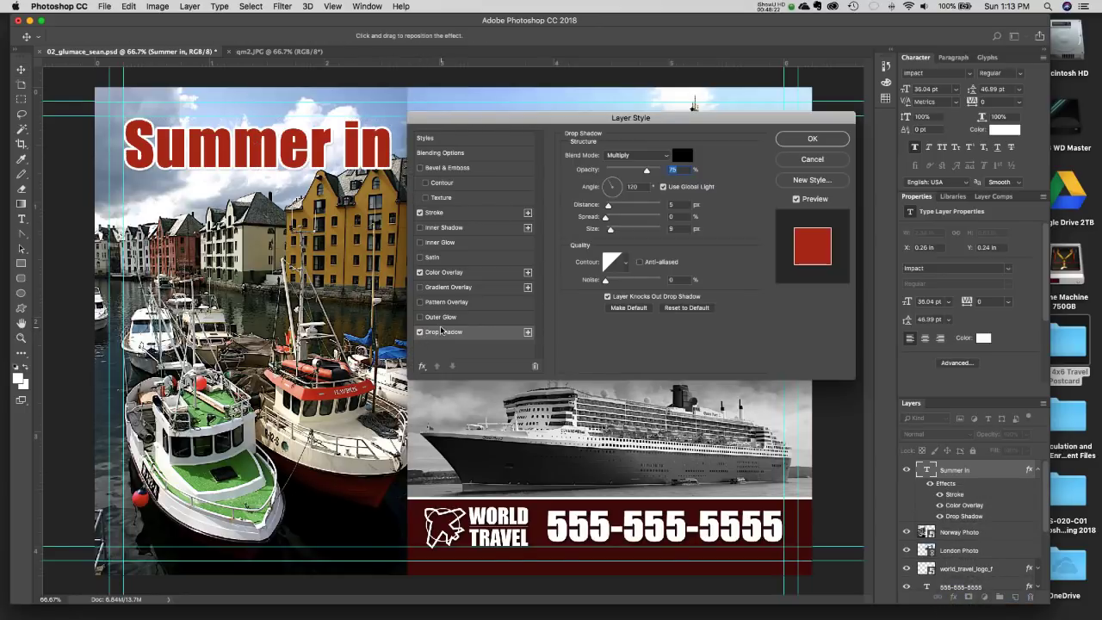
left_click_drag(608, 206, 615, 214)
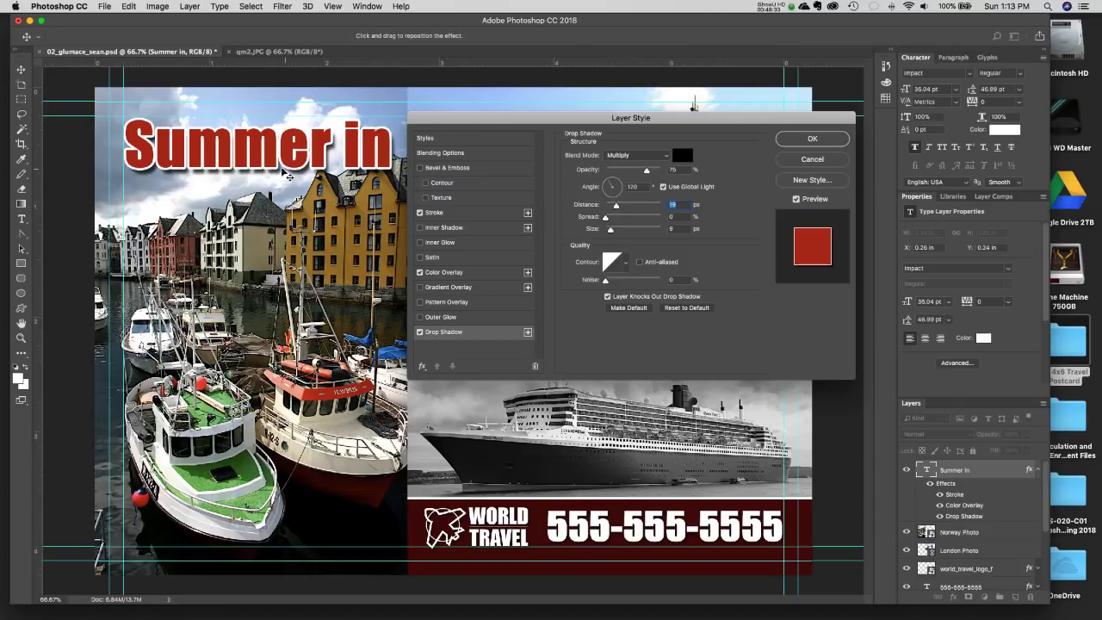
left_click_drag(606, 218, 610, 231)
left_click(804, 137)
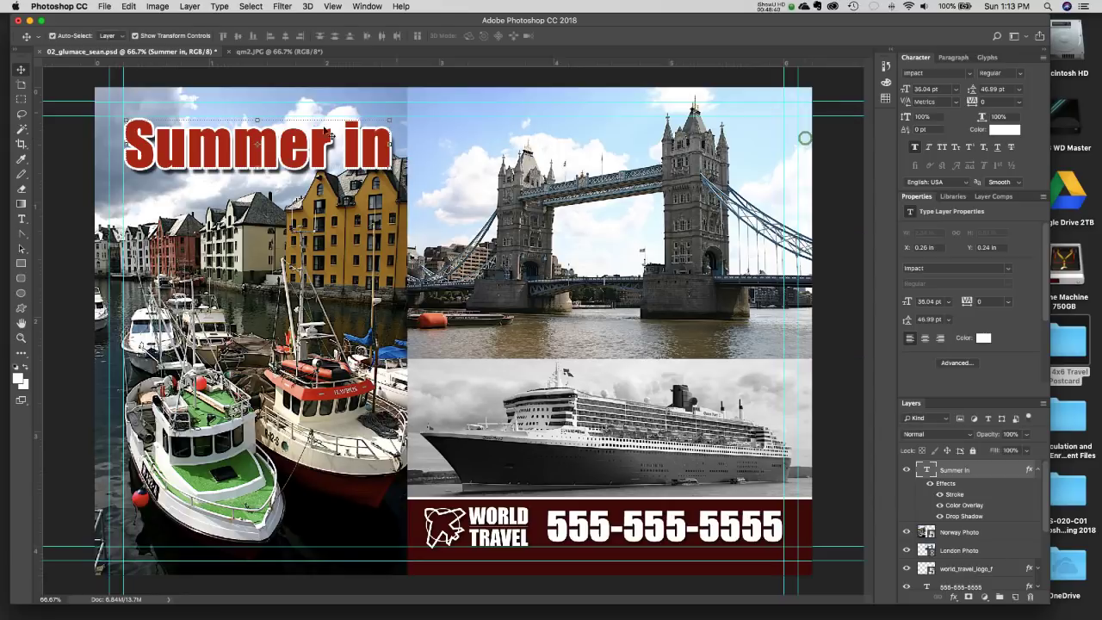
left_click_drag(348, 154, 348, 154)
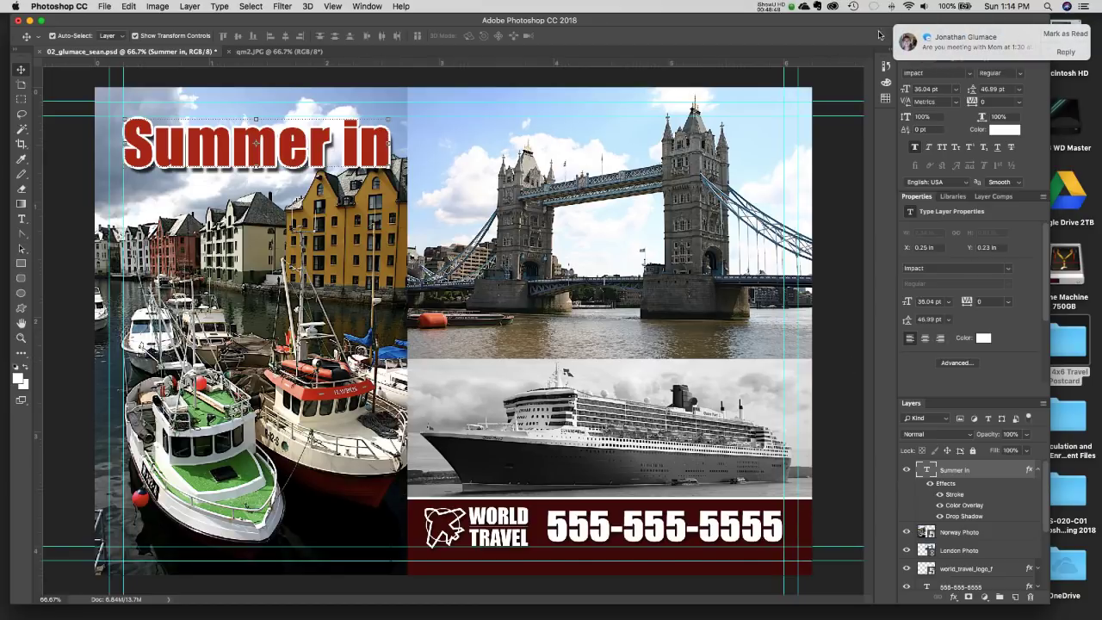
left_click(782, 9)
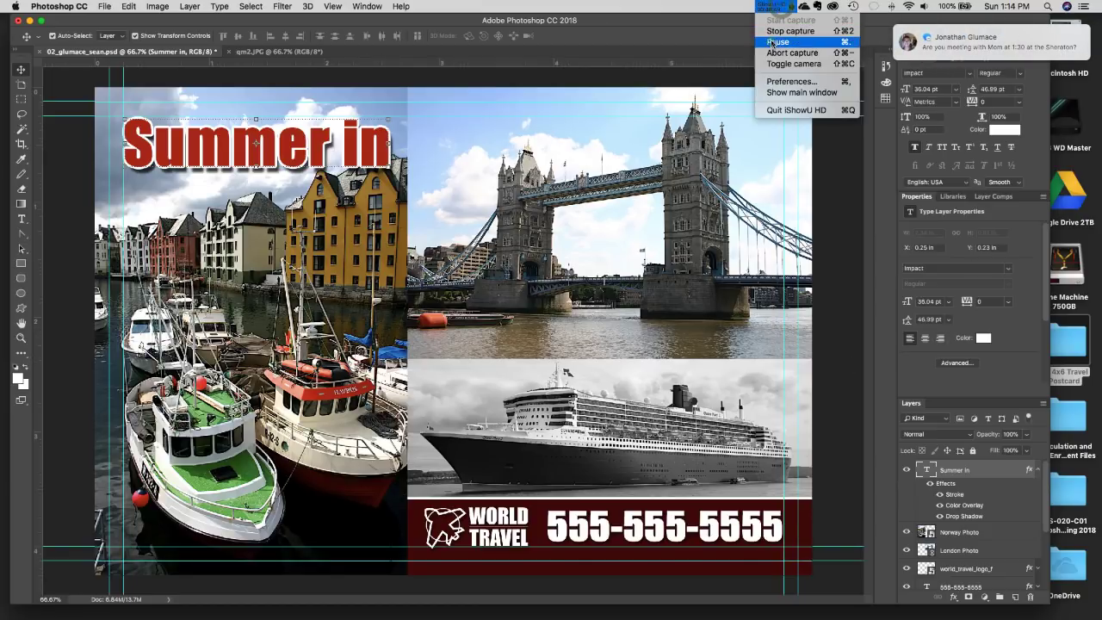
left_click(779, 39)
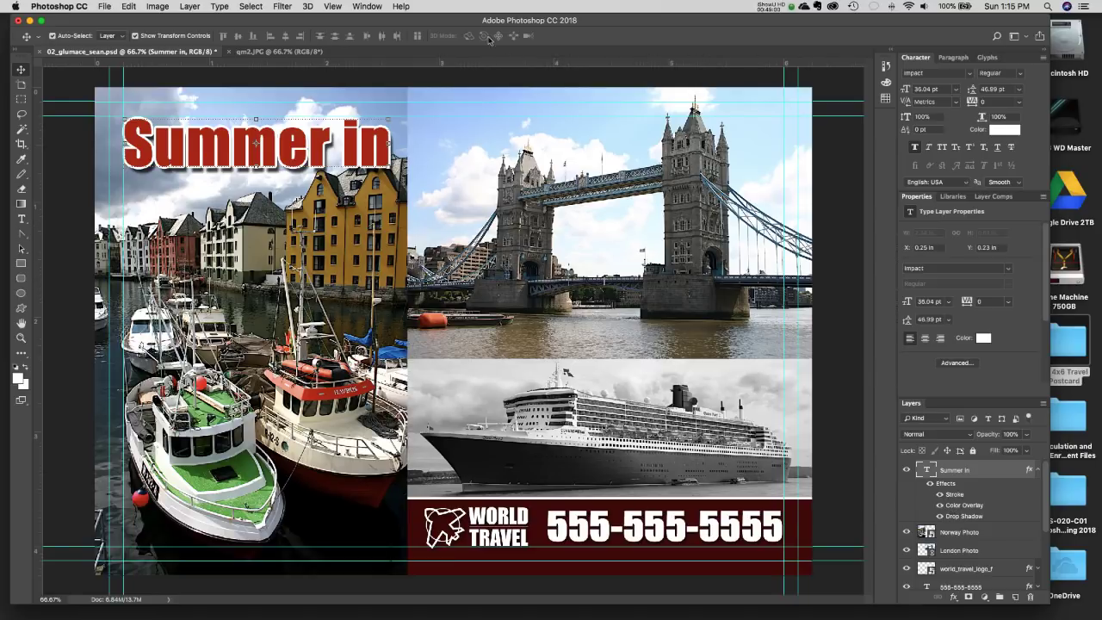
Display the Styles presets beside the Character settings and enlarge their panel to show the whole set.
left_click(368, 6)
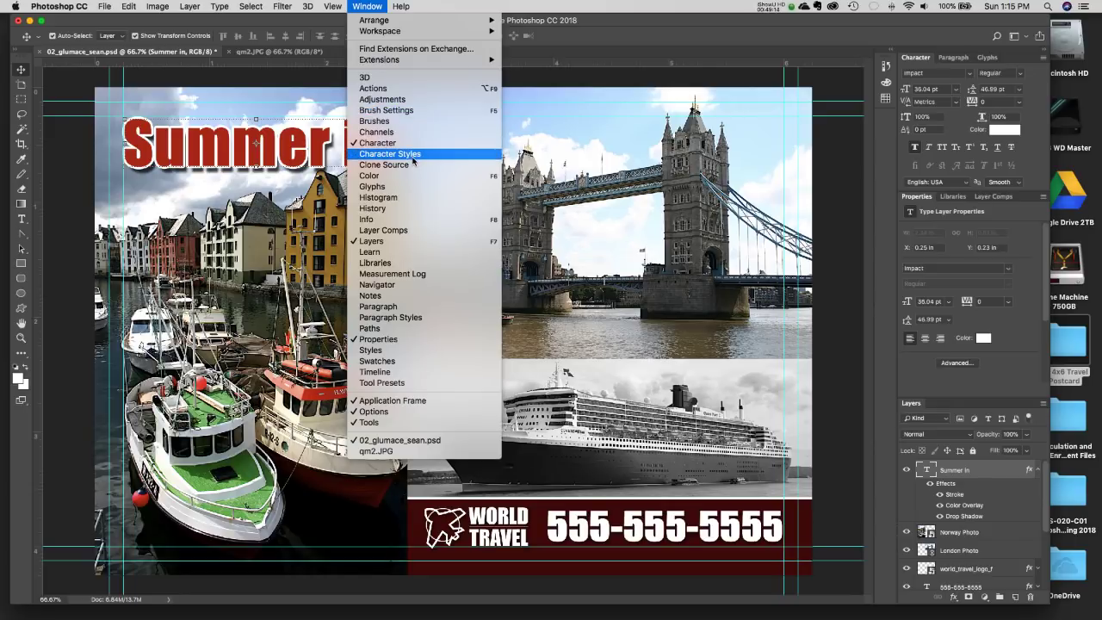
left_click(390, 353)
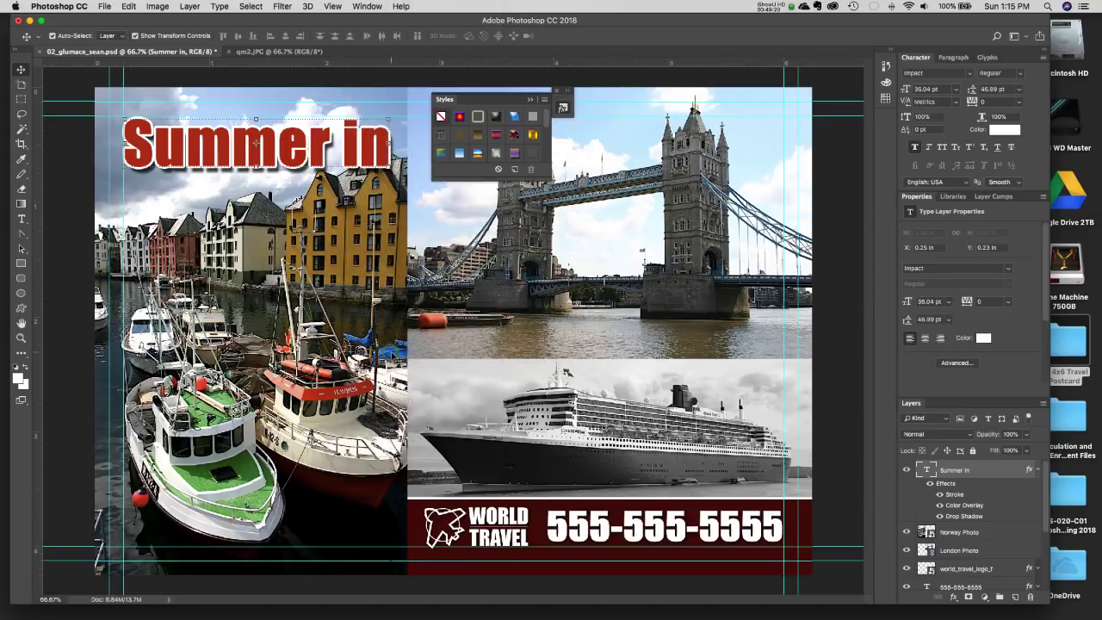
left_click_drag(499, 98, 793, 81)
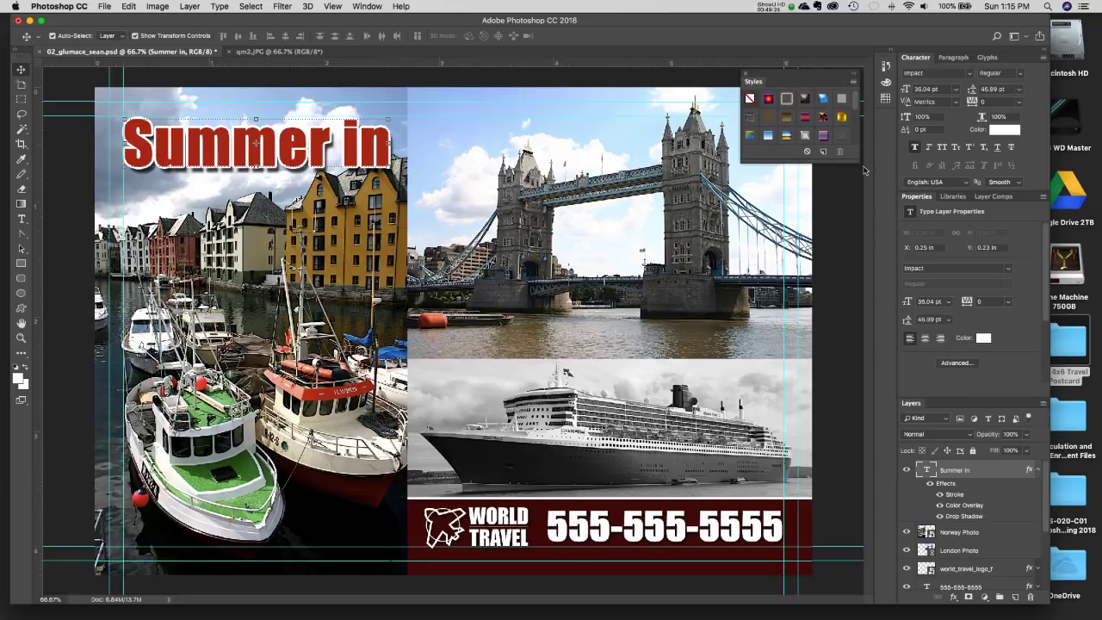
left_click_drag(855, 160, 852, 250)
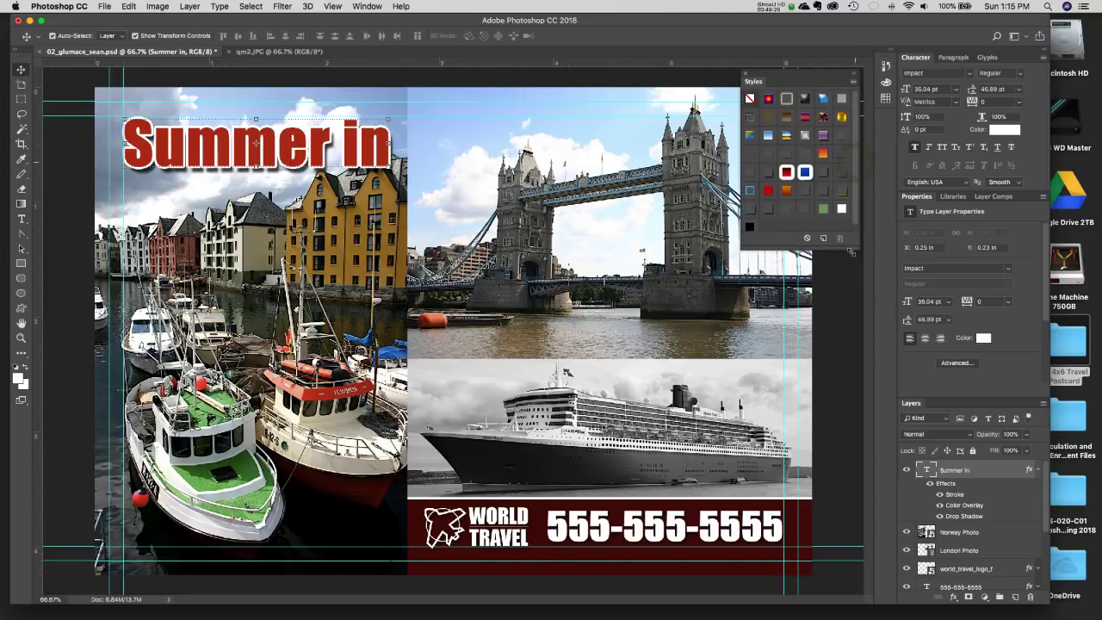
left_click_drag(851, 257, 849, 254)
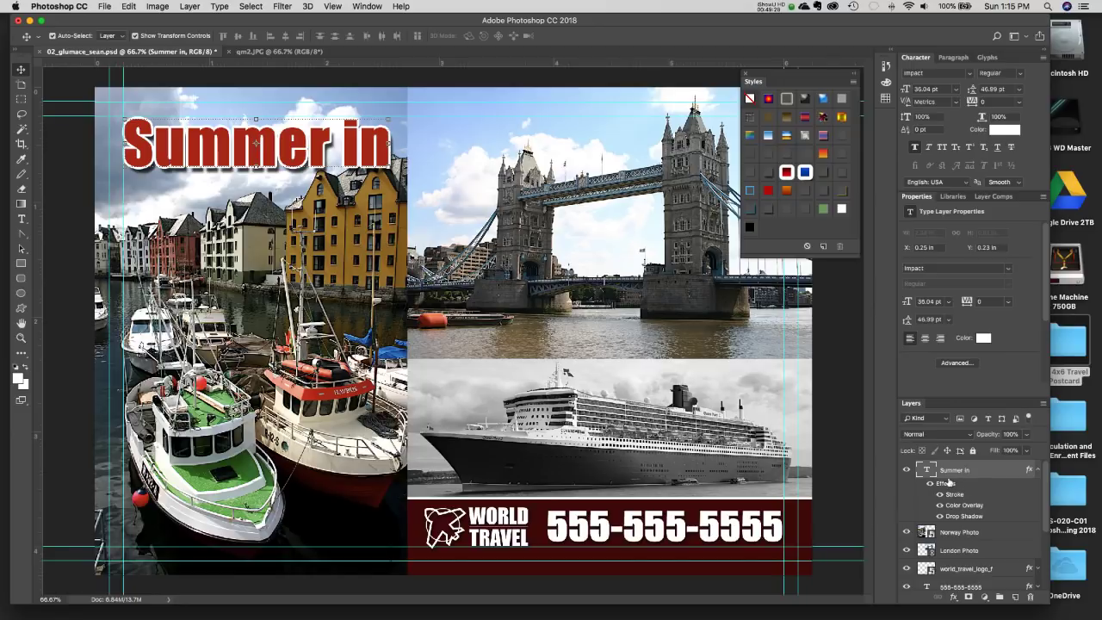
Save the "Summer in" effects as a new style named Text, including layer effects and adding it to the current library.
left_click(822, 248)
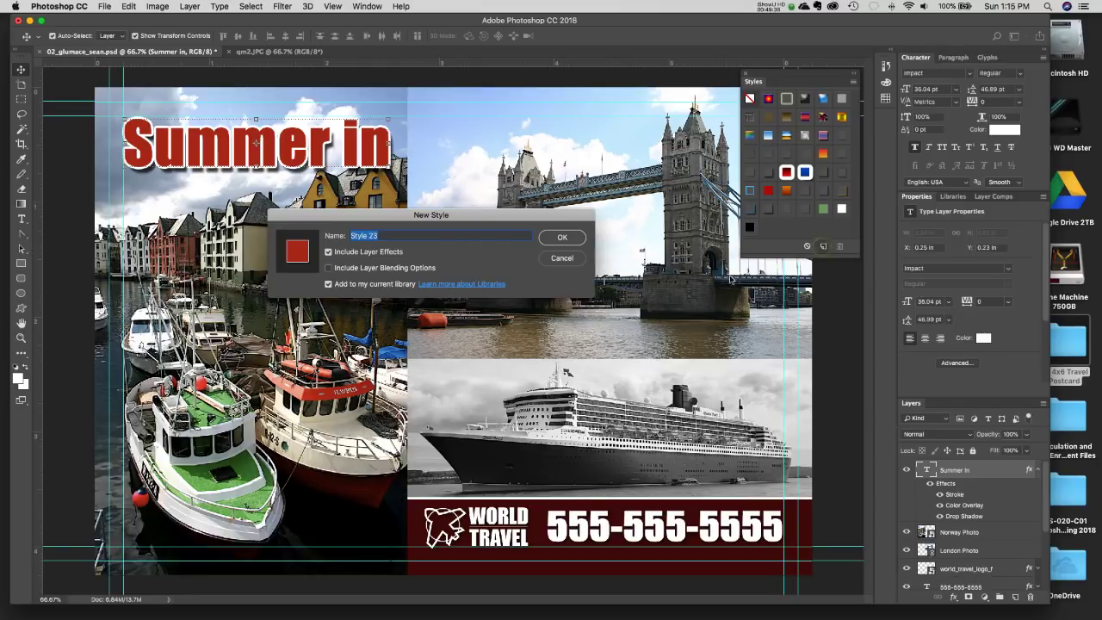
left_click_drag(459, 222, 500, 239)
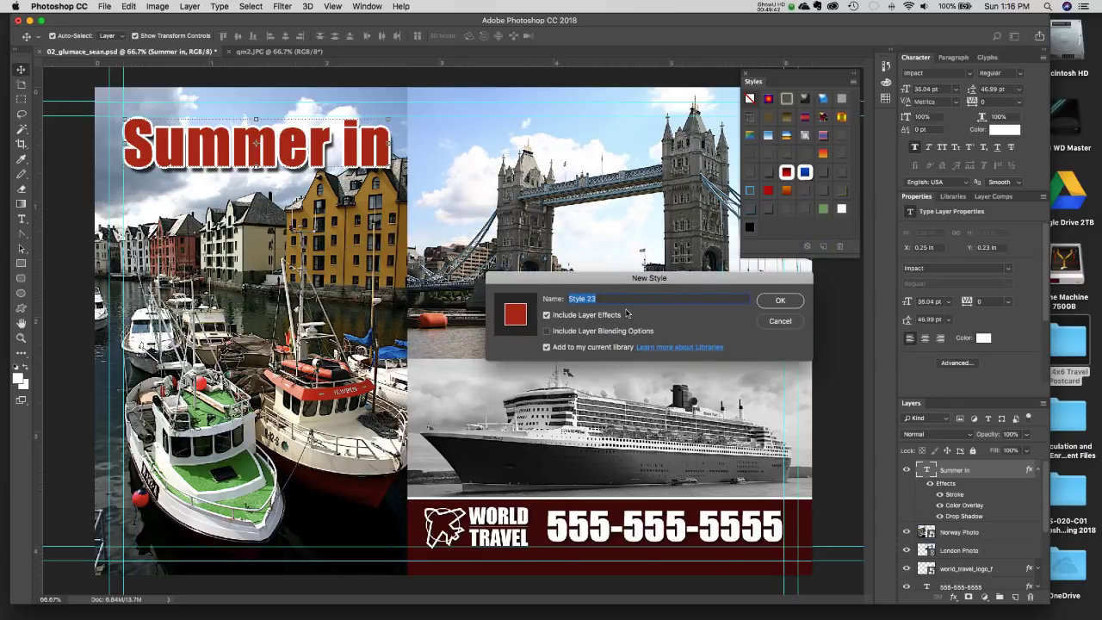
type("Text")
key("Return")
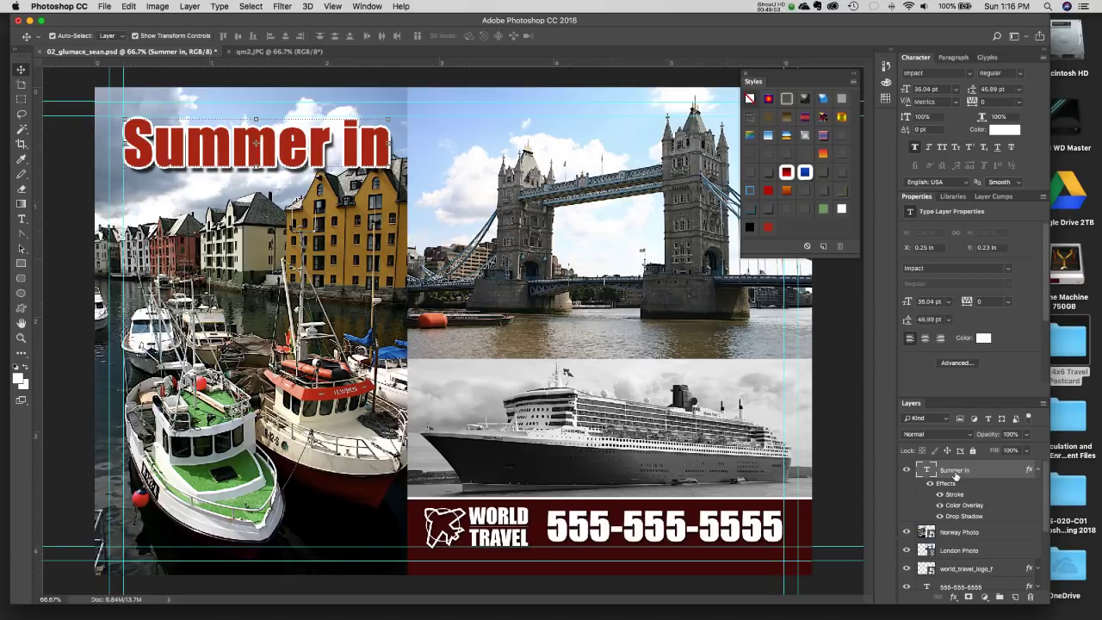
Try several preset styles on the "Summer in" text, including gradient, bevel and drop shadow looks.
left_click(768, 99)
left_click(783, 139)
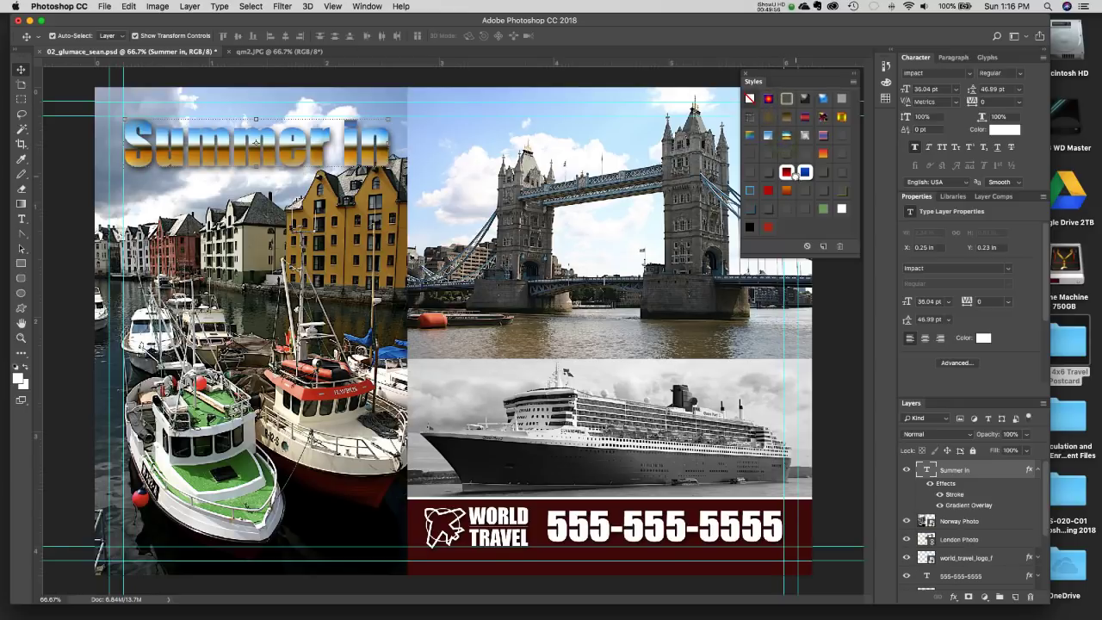
left_click(786, 173)
left_click(804, 173)
left_click(836, 172)
left_click(824, 152)
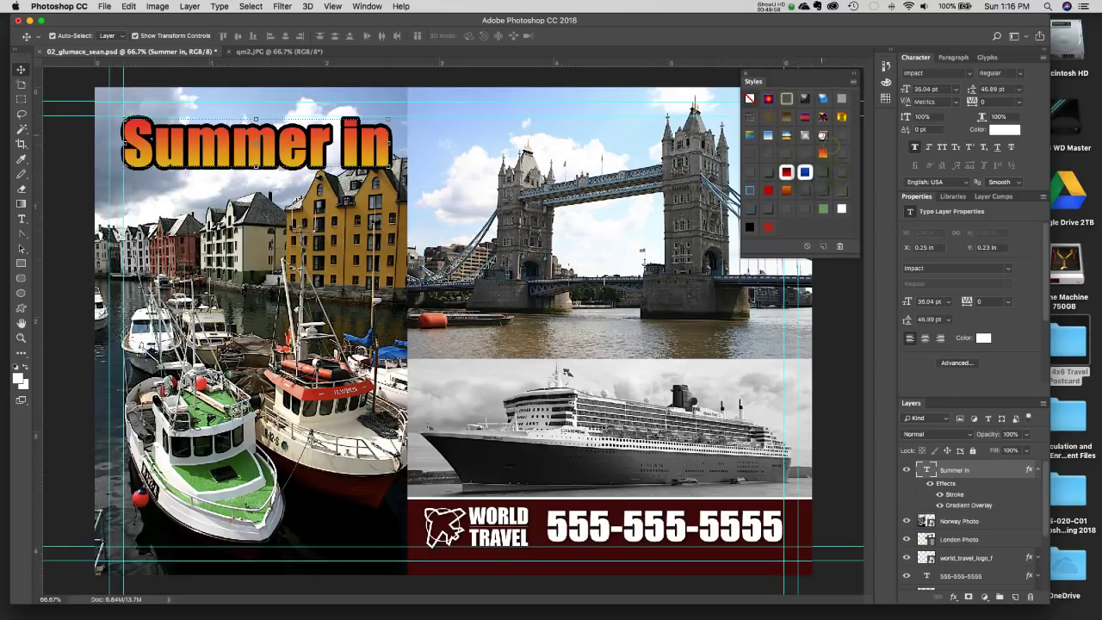
left_click(823, 135)
left_click(823, 119)
left_click(841, 116)
left_click(823, 153)
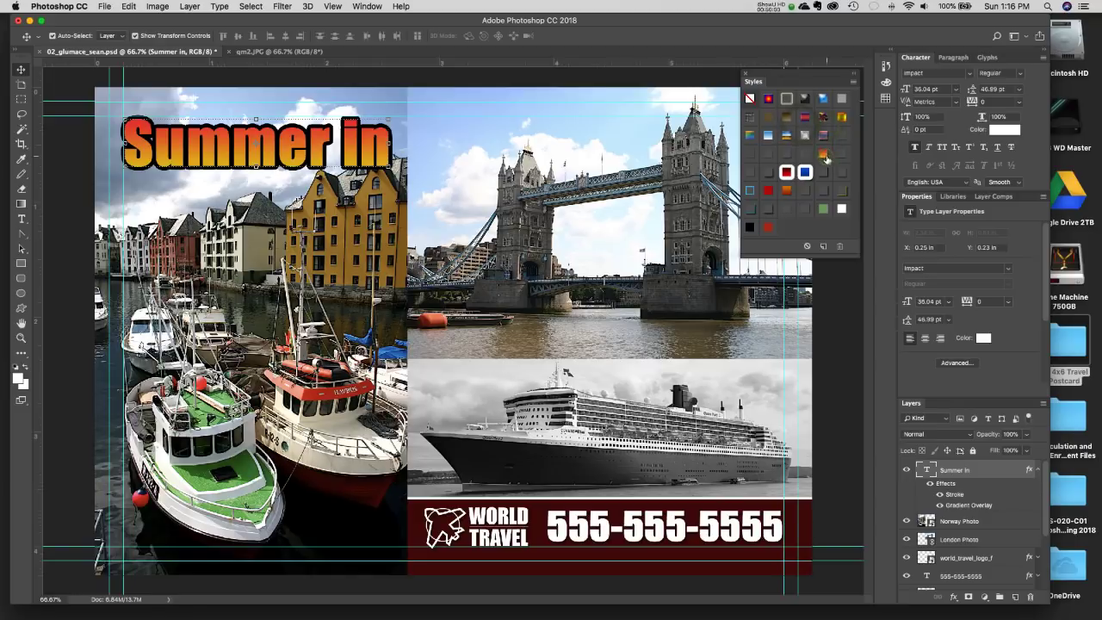
left_click(810, 112)
left_click(828, 102)
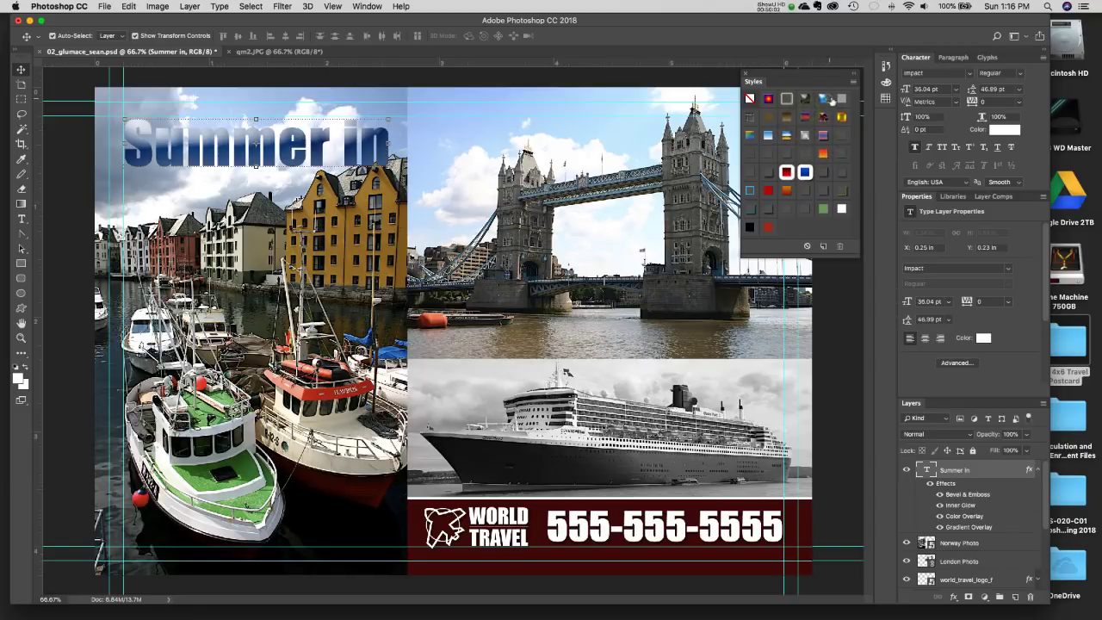
left_click(805, 99)
left_click(787, 165)
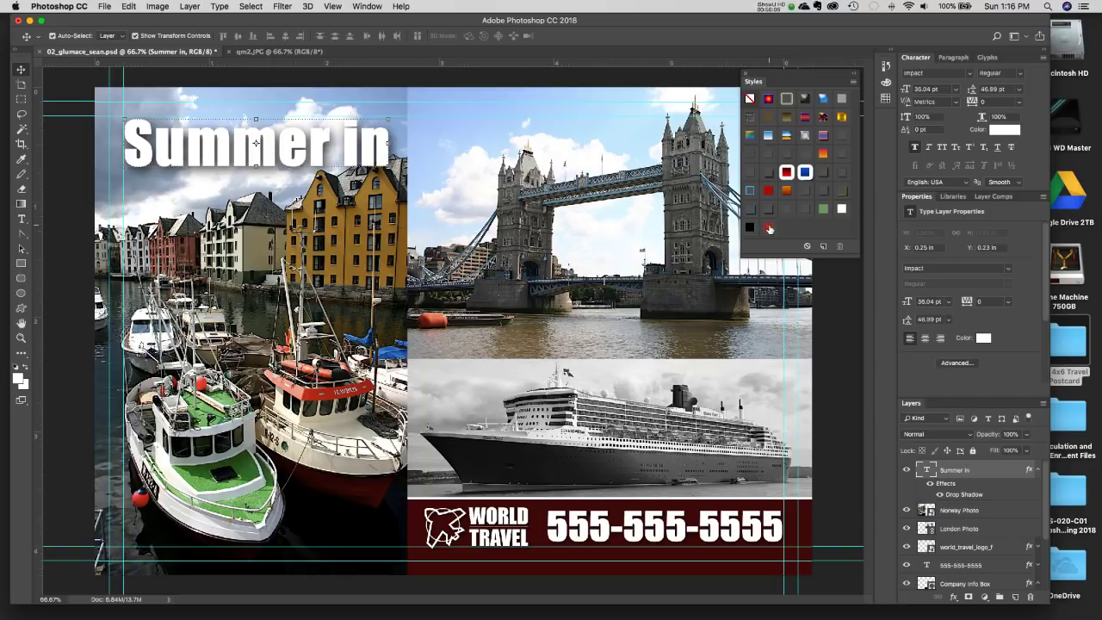
Apply the saved red style with white stroke and drop shadow to "Summer in" and leave that text layer selected.
left_click(769, 228)
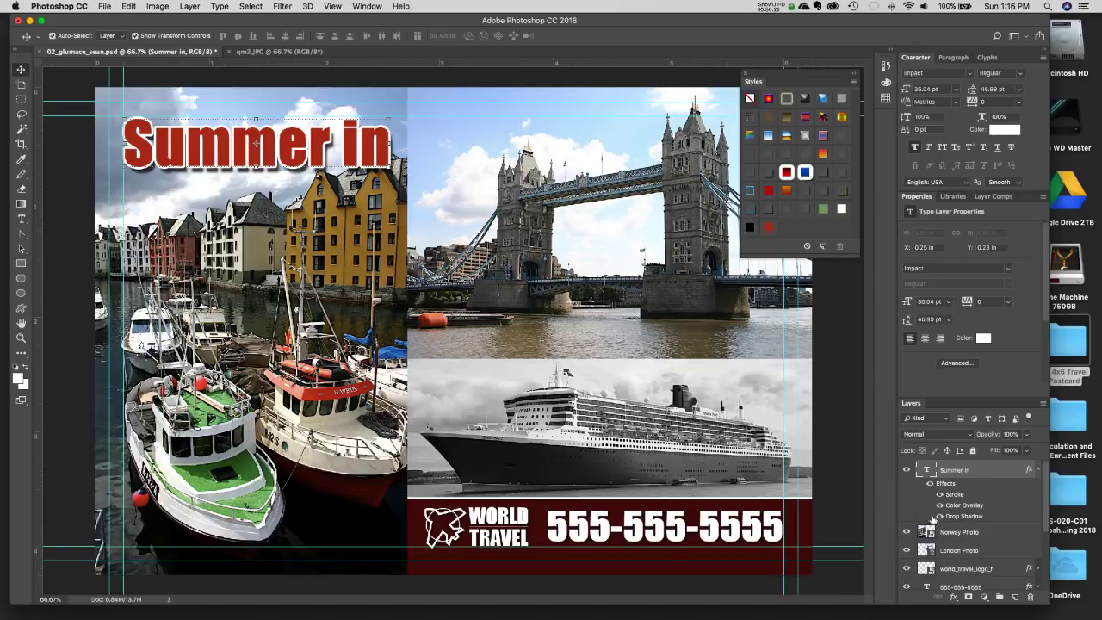
left_click(250, 225)
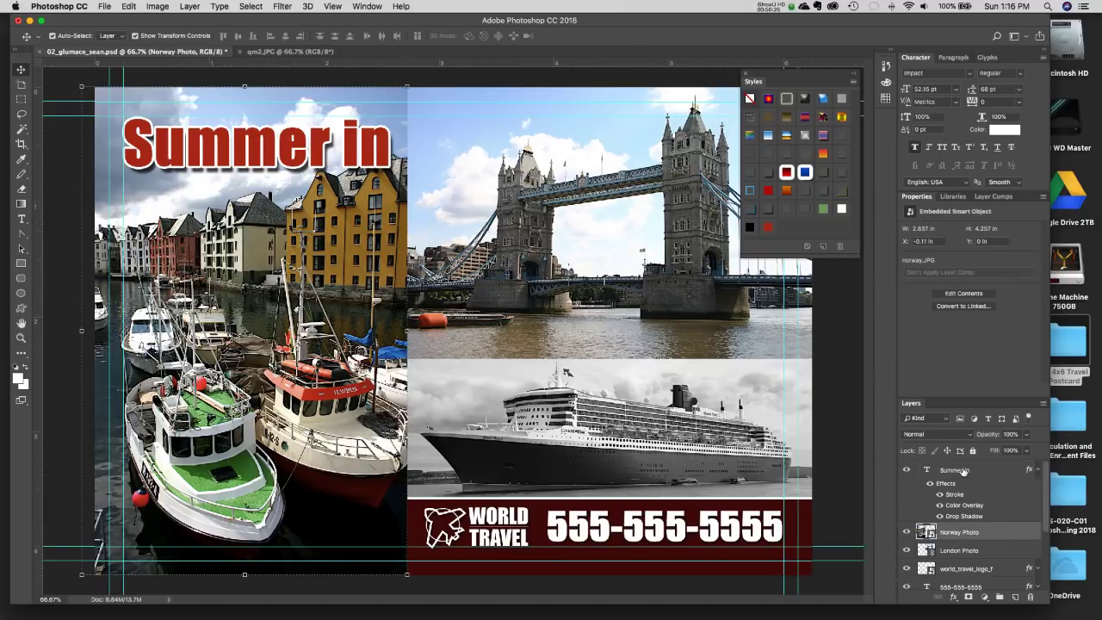
left_click(957, 471)
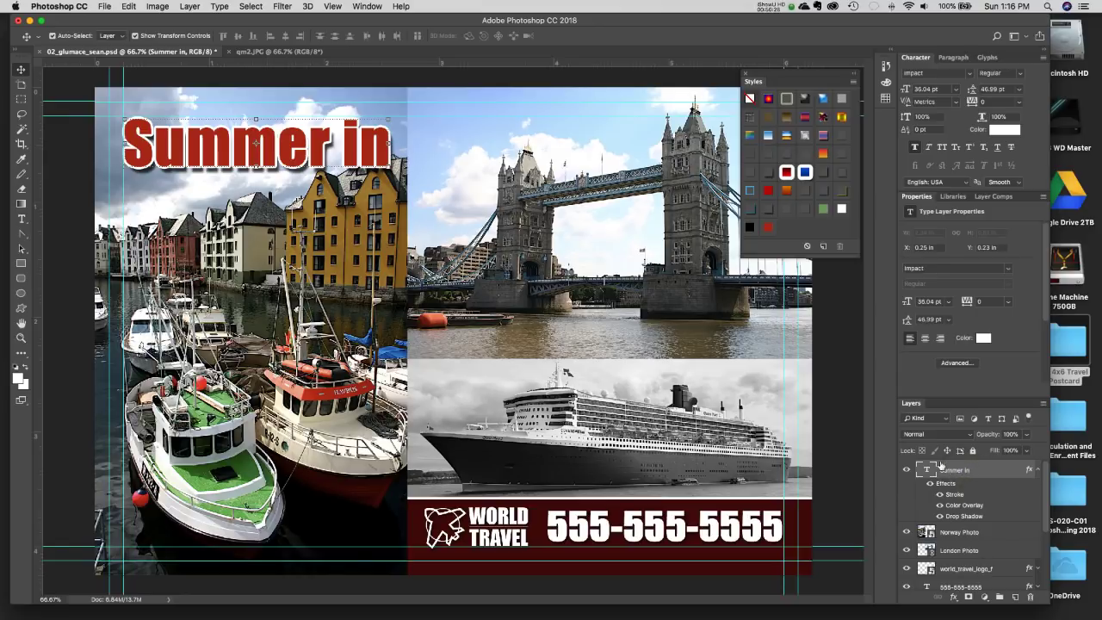
Add a white text line reading "Europe" in Impact and center it beneath "Summer in" on the Norway photo.
left_click(23, 220)
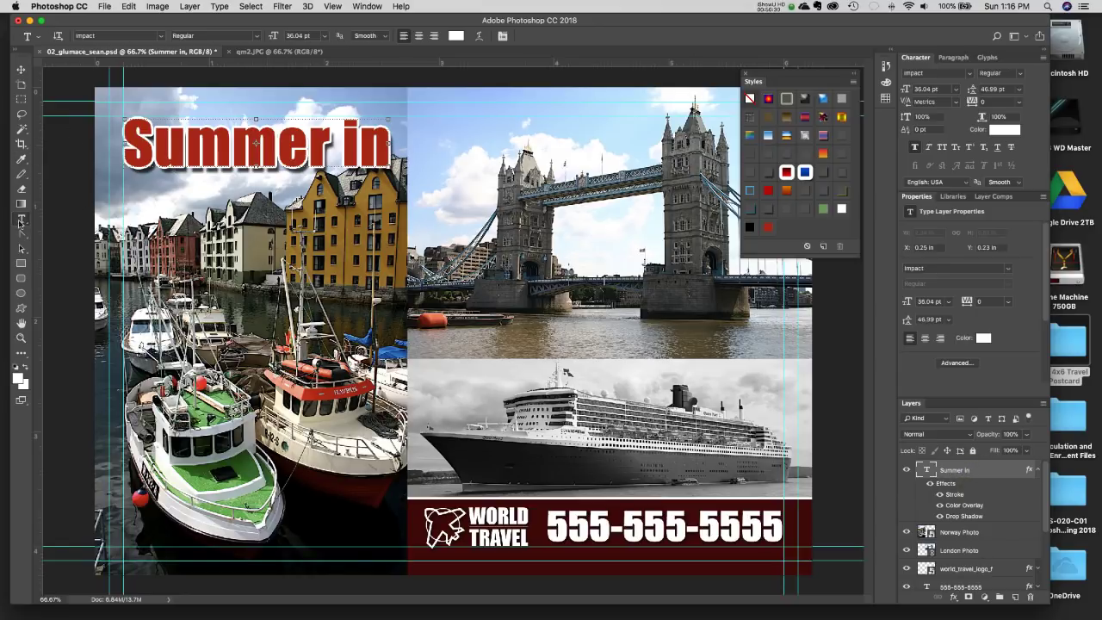
left_click(168, 246)
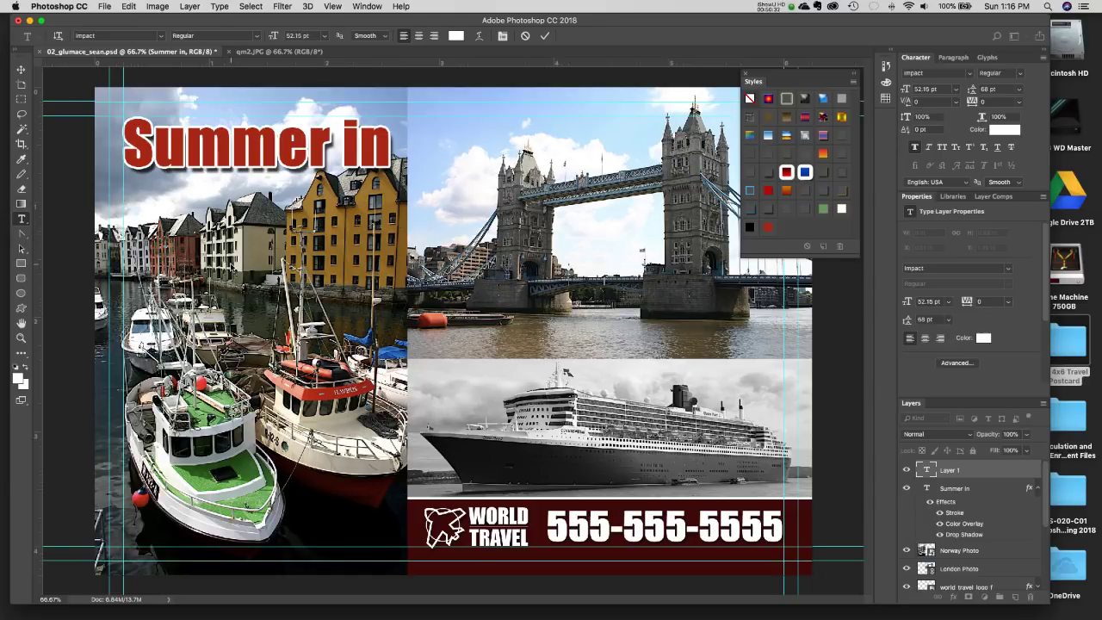
type("Europe")
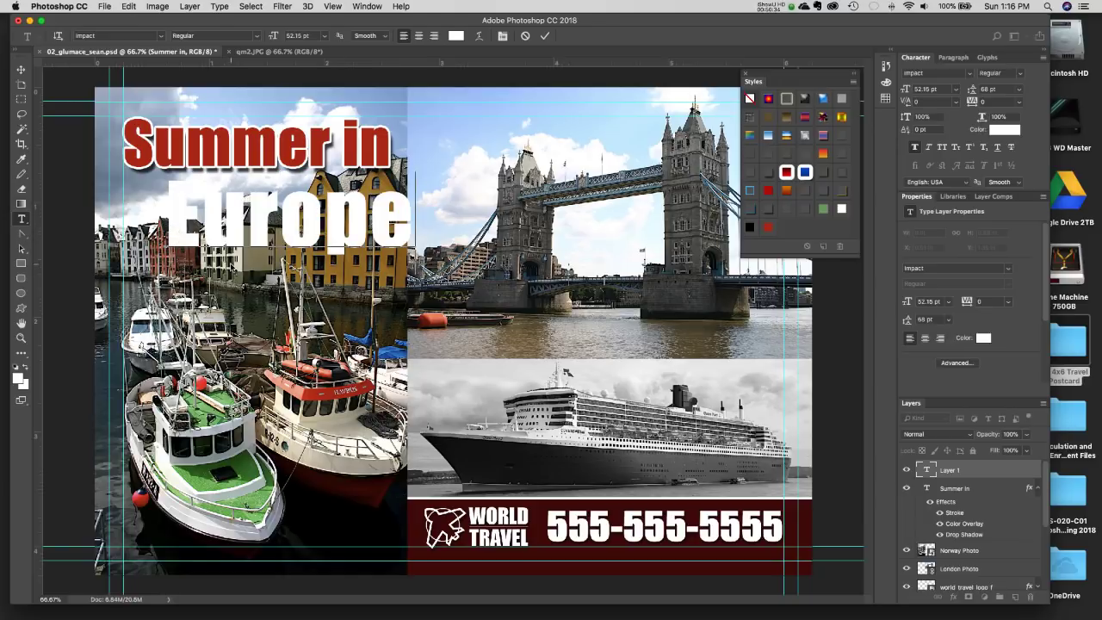
left_click(23, 70)
left_click_drag(320, 240, 293, 239)
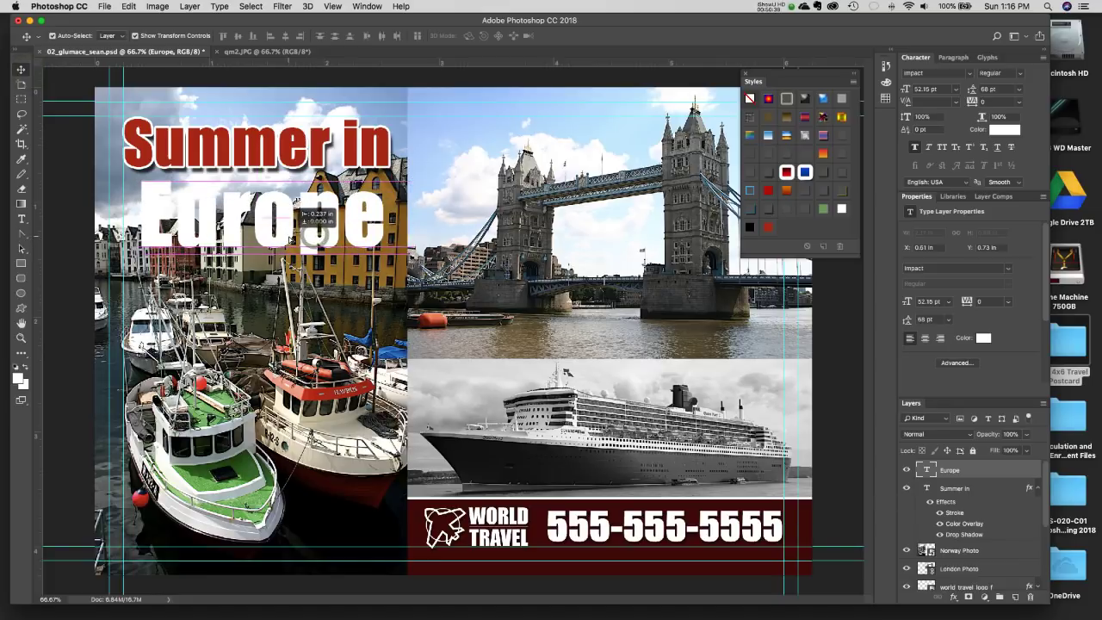
Change the "Europe" text to the Edwardian Script ITC font and apply the saved red style with white stroke to it.
key("t")
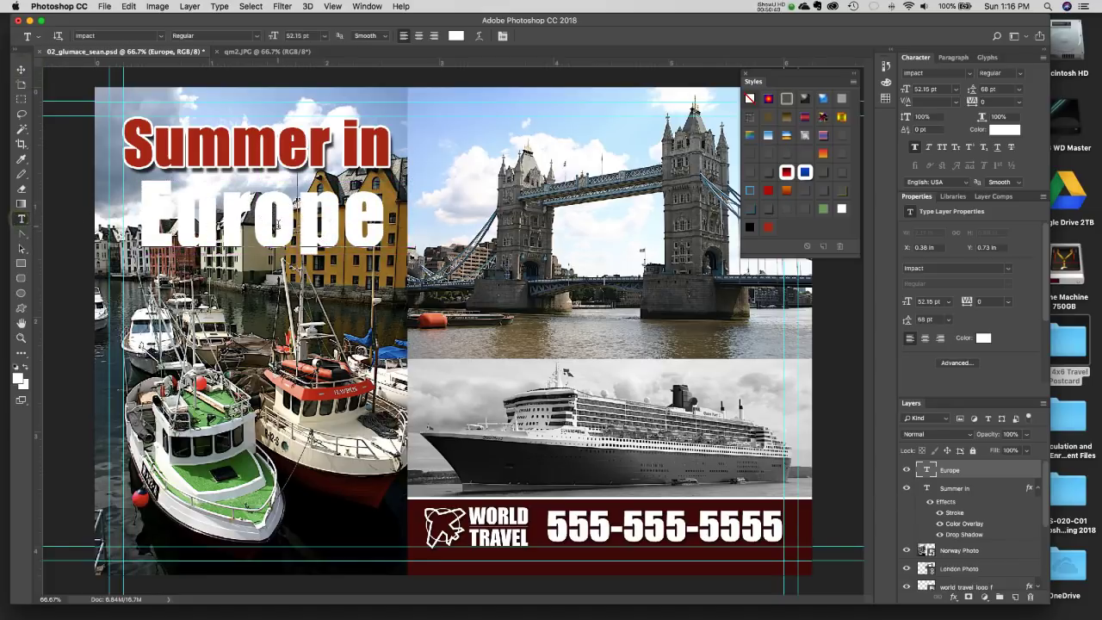
double_click(277, 225)
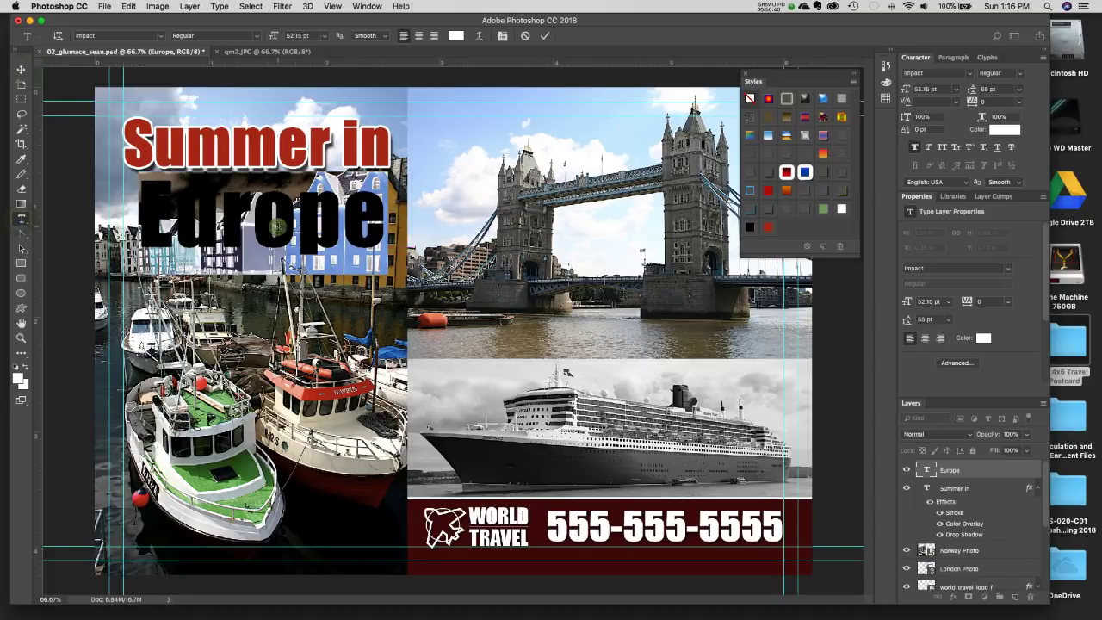
left_click(161, 36)
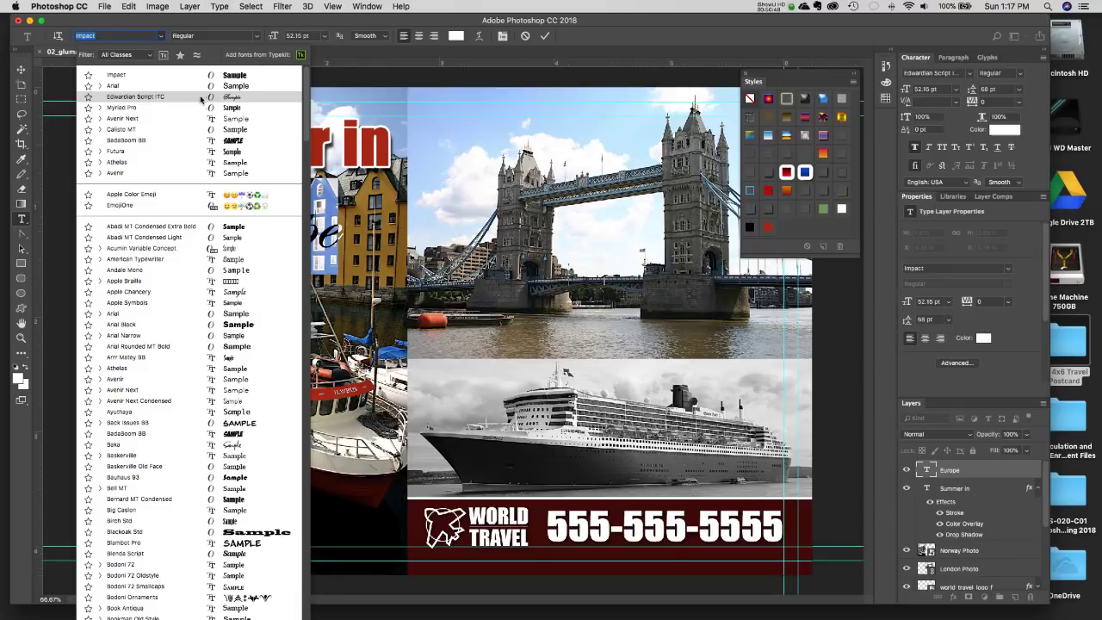
left_click(152, 98)
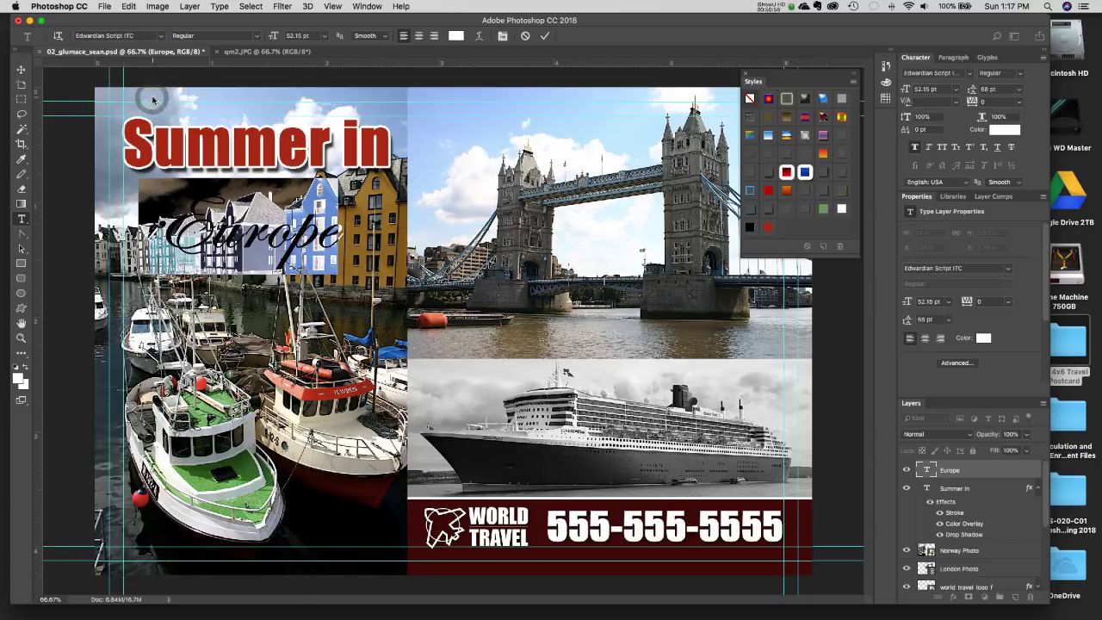
left_click(257, 228)
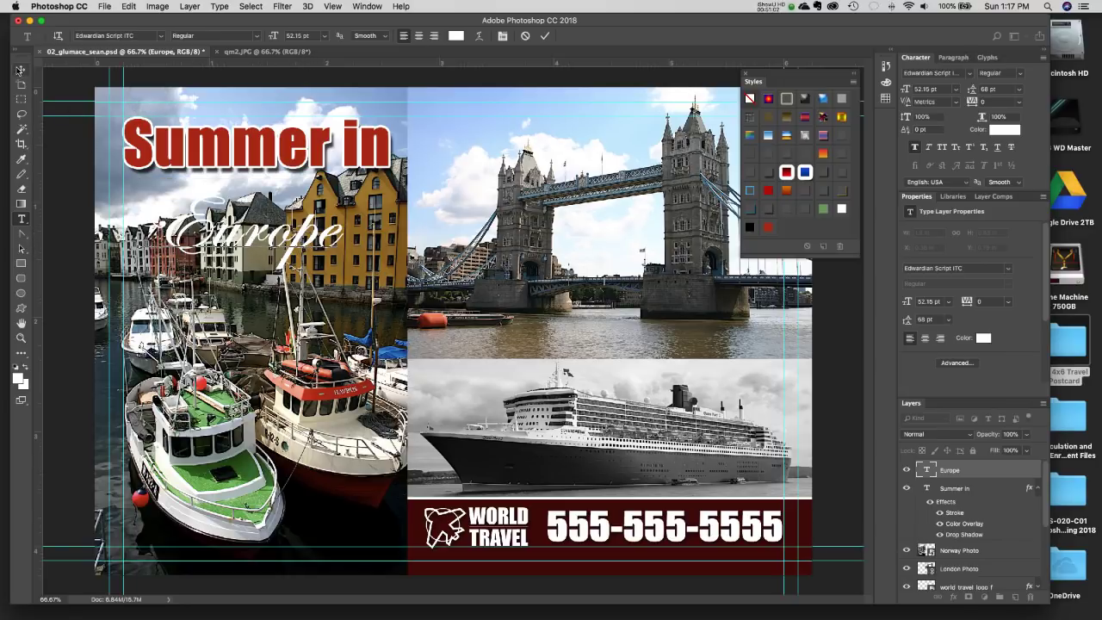
left_click(21, 69)
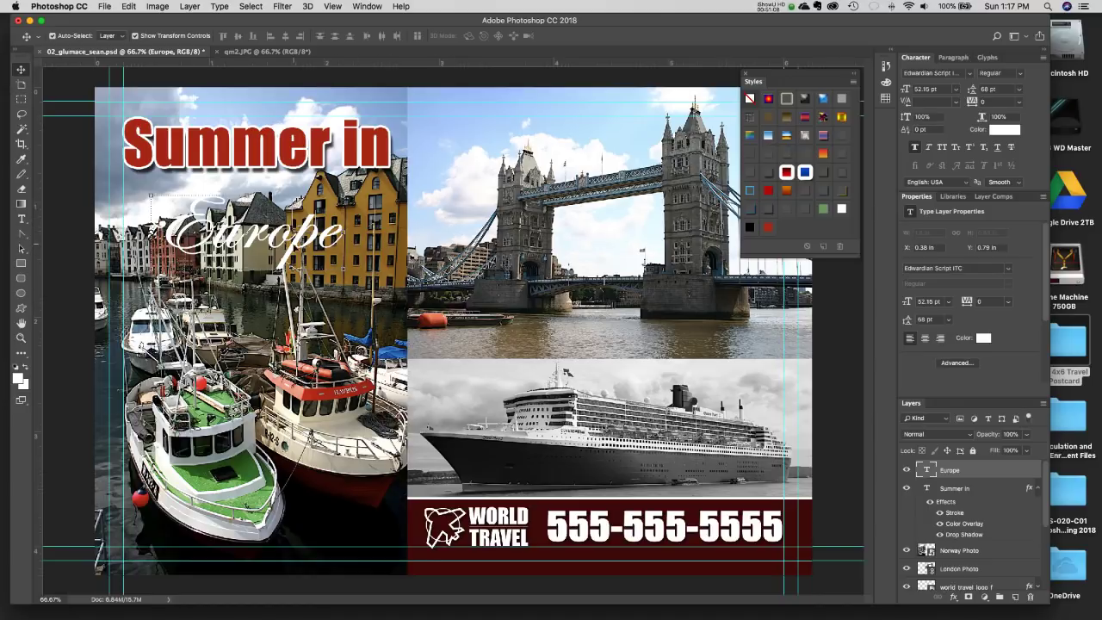
left_click(767, 228)
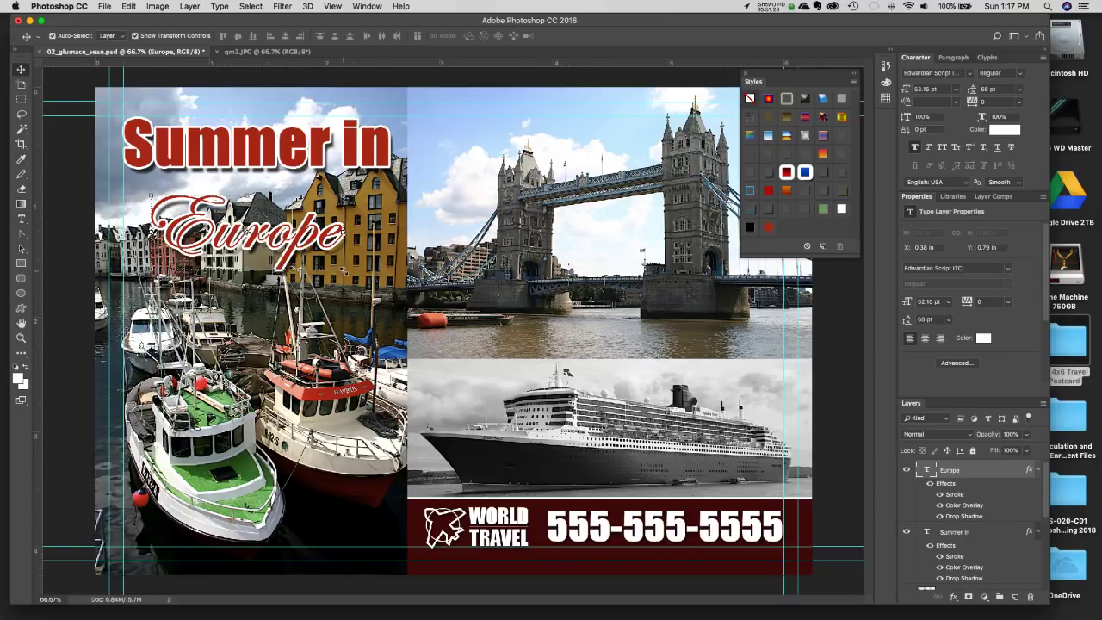
Enlarge "Europe" to about 133% and move it up so its top overlaps the bottom of "Summer in".
key("ctrl+t")
left_click_drag(348, 280, 418, 306)
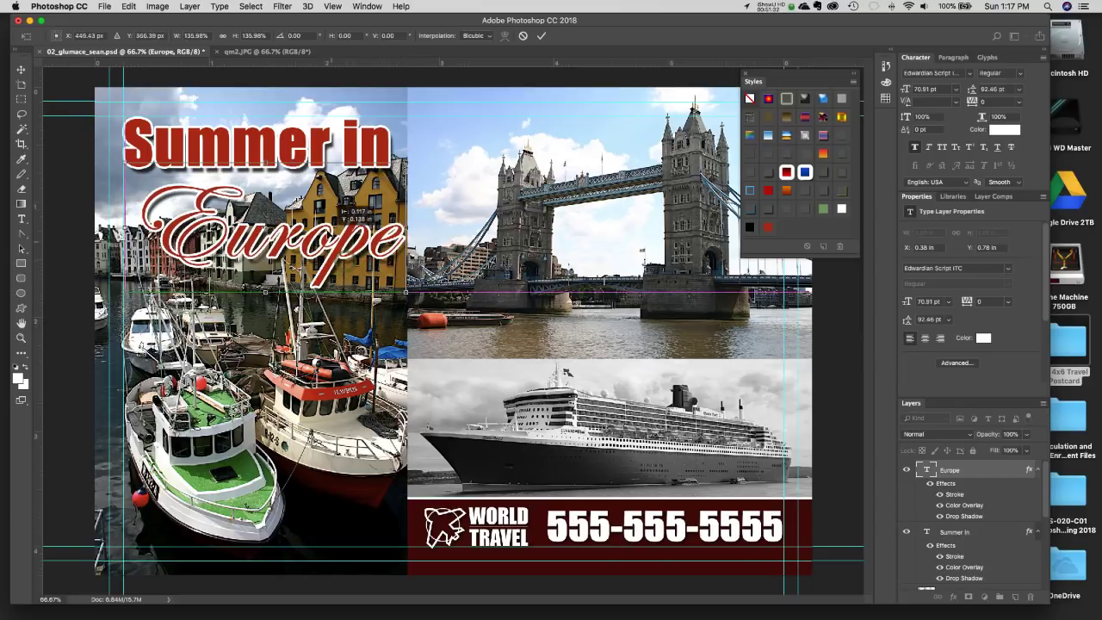
left_click_drag(372, 253, 331, 198)
left_click_drag(395, 265, 389, 260)
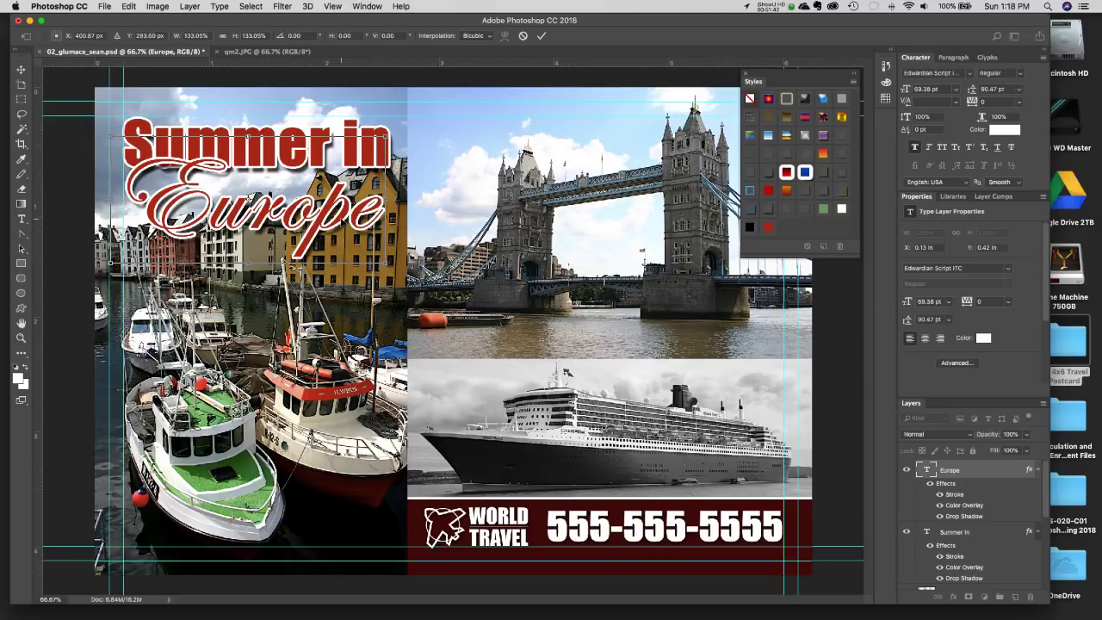
key("Return")
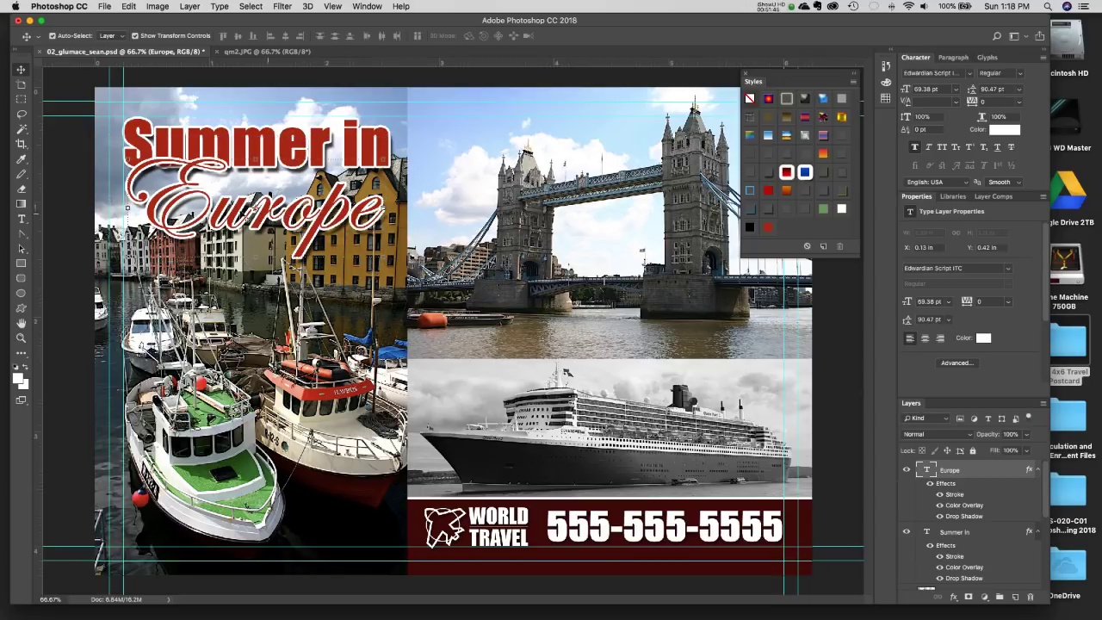
Set the tracking of "Europe" to -20 and shift the word slightly right beneath "Summer in".
left_click(22, 219)
double_click(276, 204)
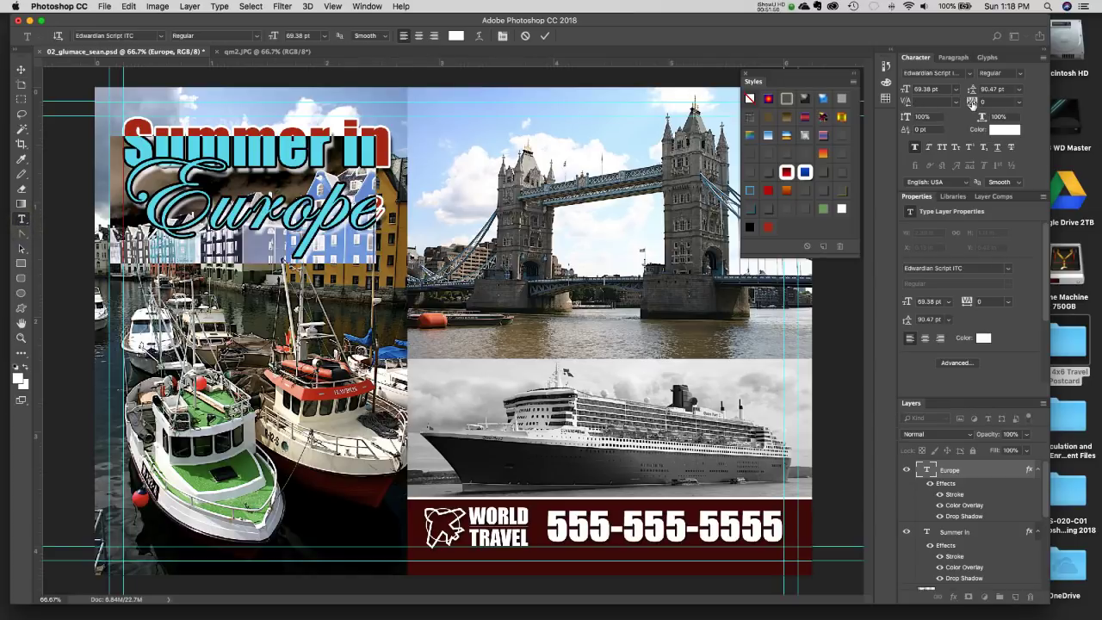
type("20")
key("Return")
type("-20")
key("Return")
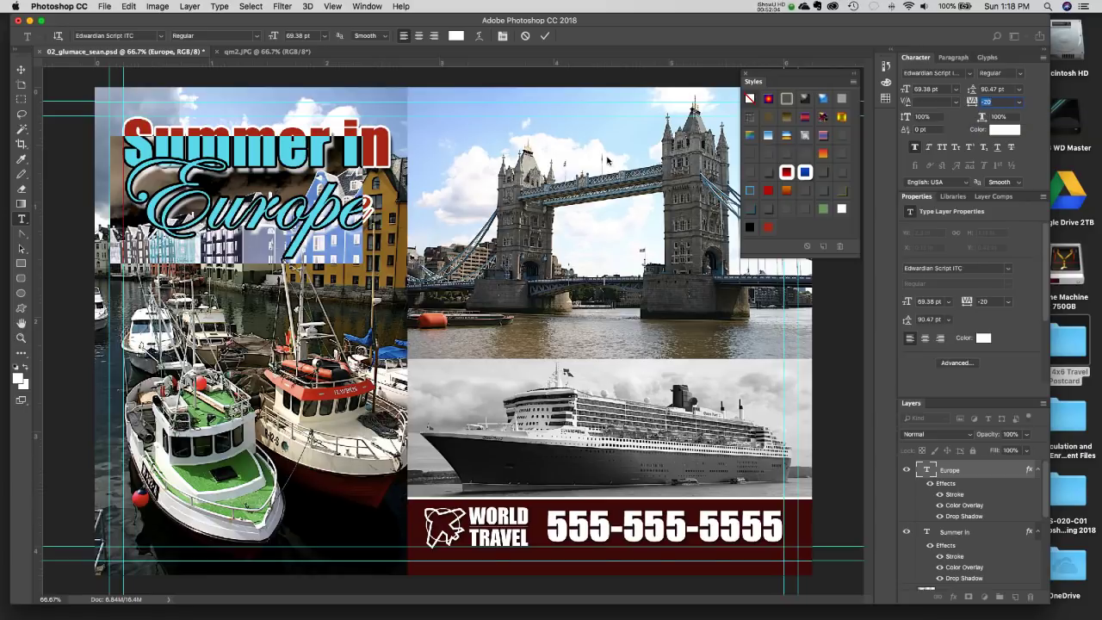
left_click(19, 70)
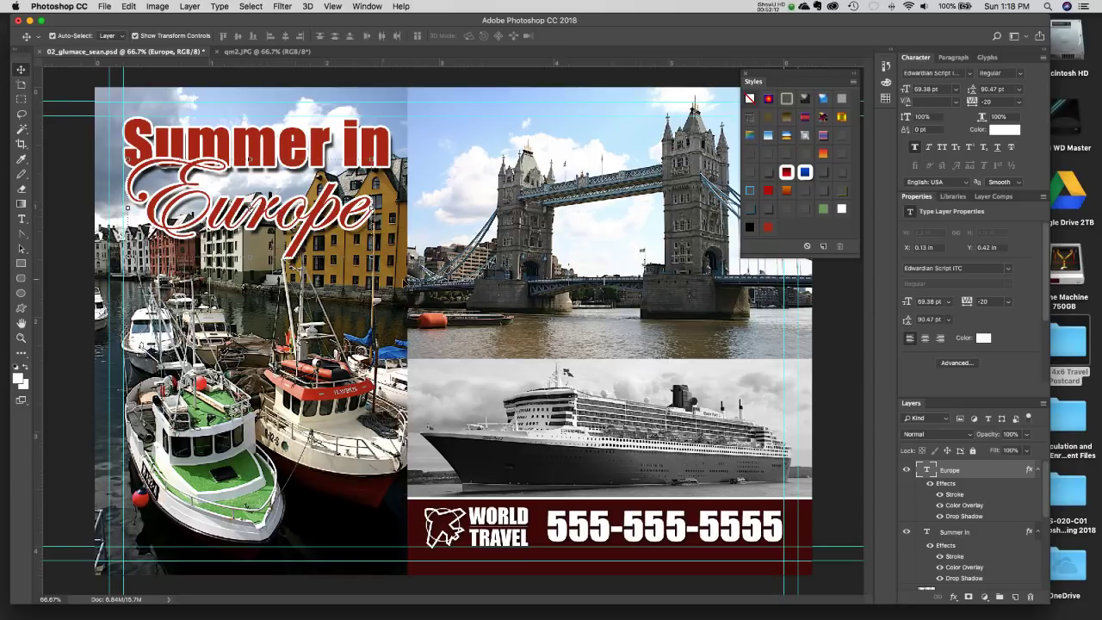
left_click_drag(310, 215, 331, 191)
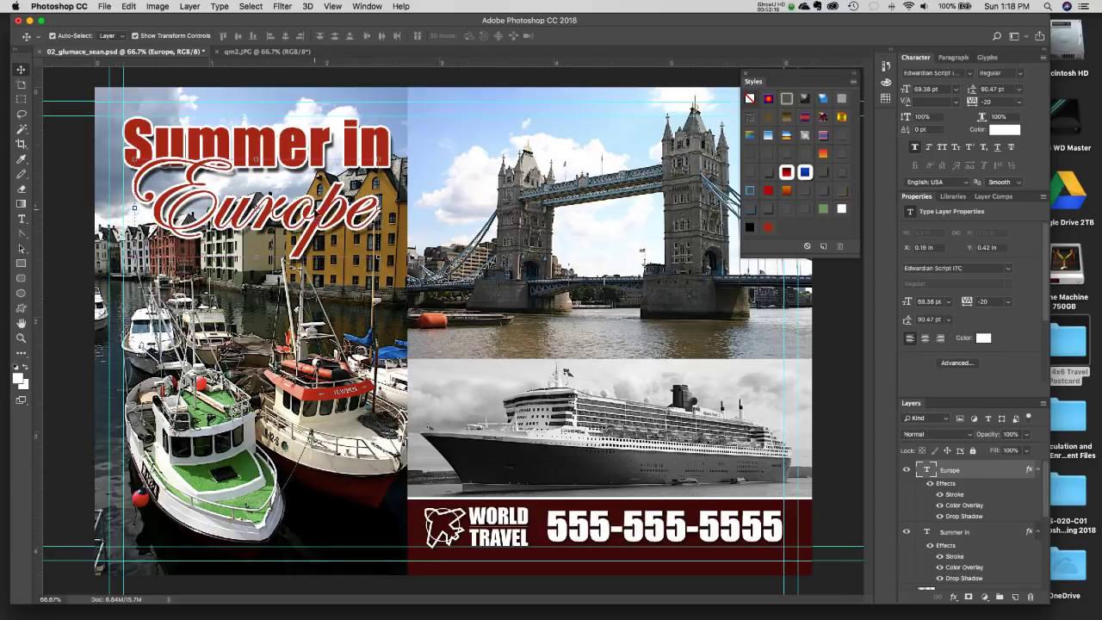
Change the color overlay of "Europe" to a dark green of about #317019, based on the green boat in the photo.
double_click(949, 508)
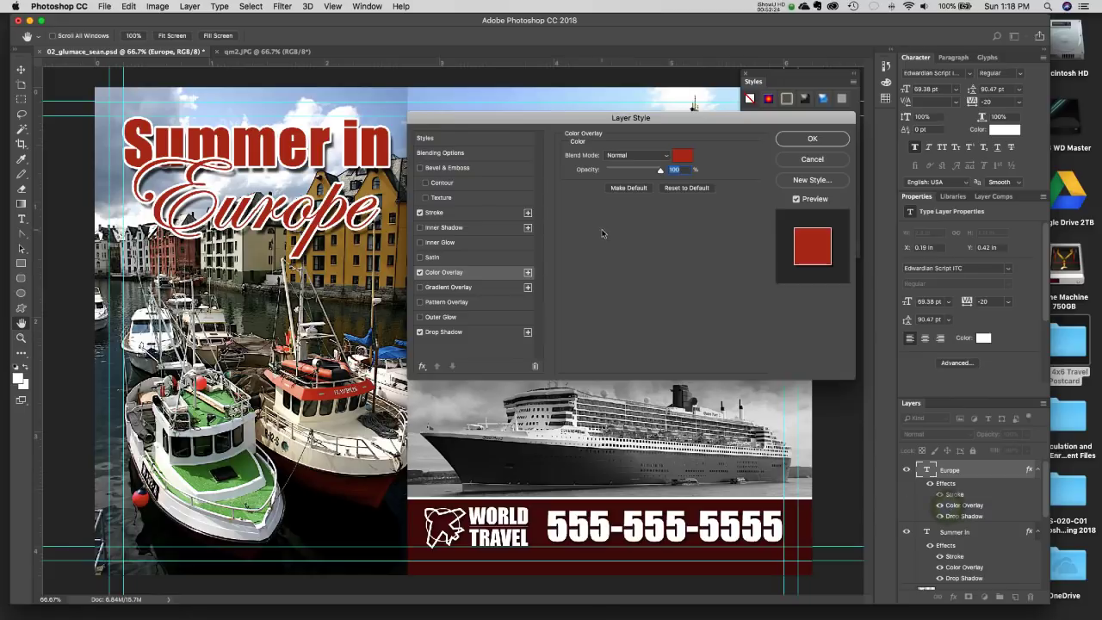
left_click(680, 152)
left_click(215, 411)
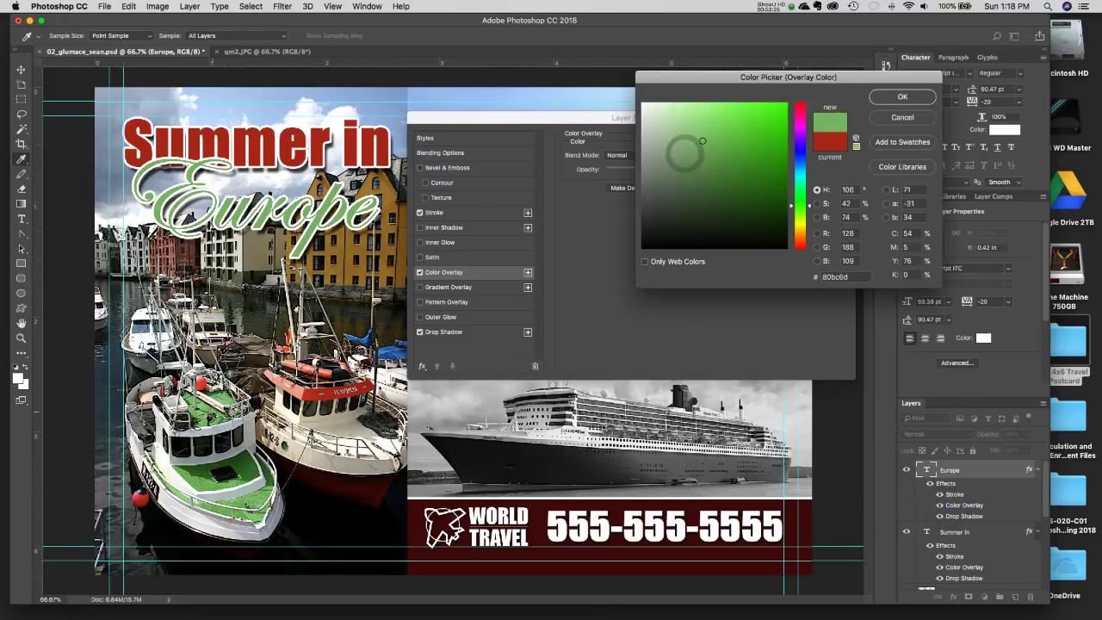
left_click(244, 461)
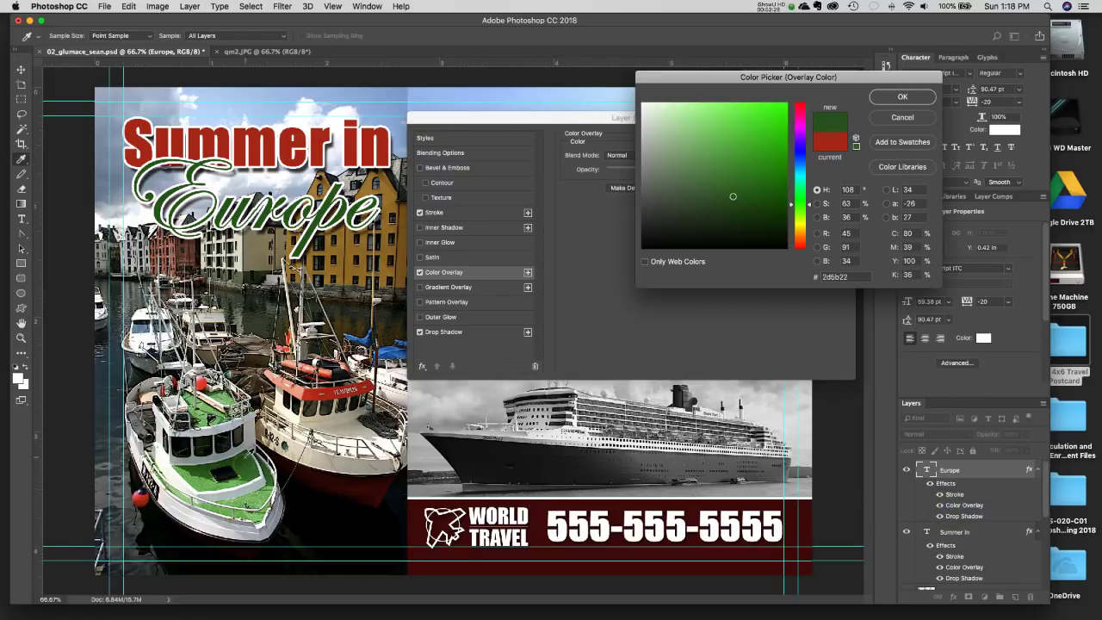
left_click(244, 460)
left_click(754, 185)
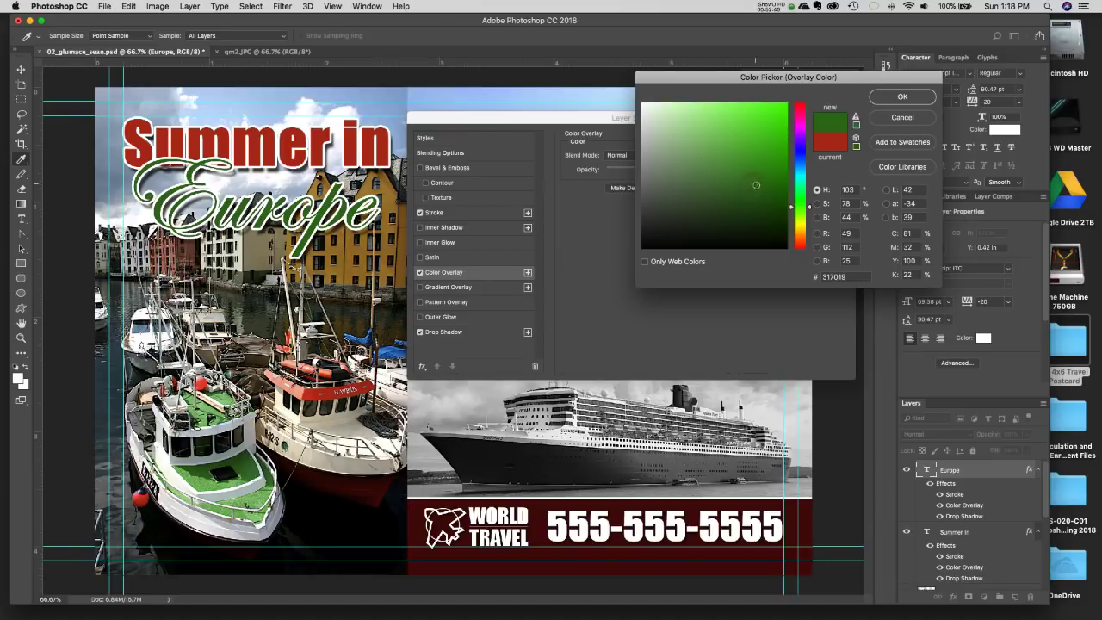
left_click_drag(755, 184, 754, 183)
left_click(901, 99)
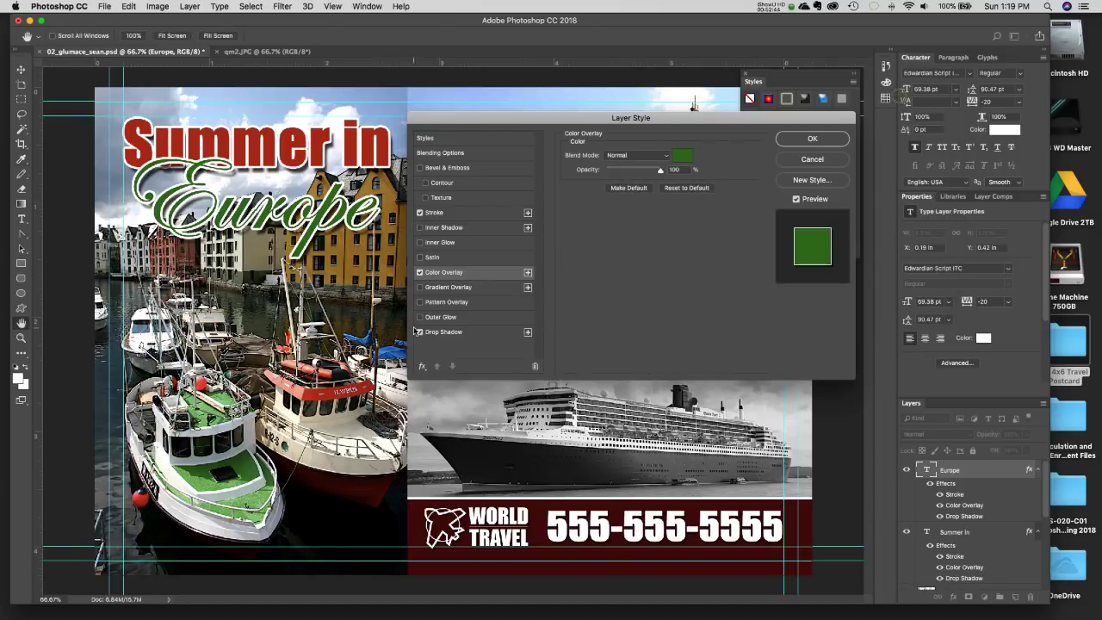
Reduce the drop shadow distance of "Europe" slightly and accept the layer style changes.
left_click(444, 331)
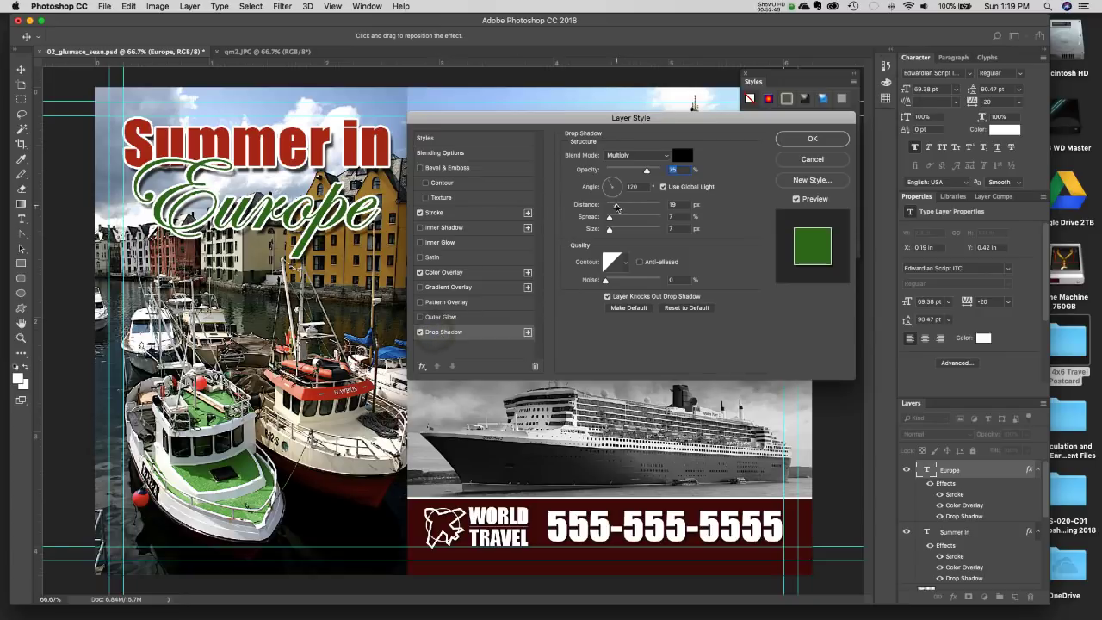
left_click_drag(620, 207, 614, 208)
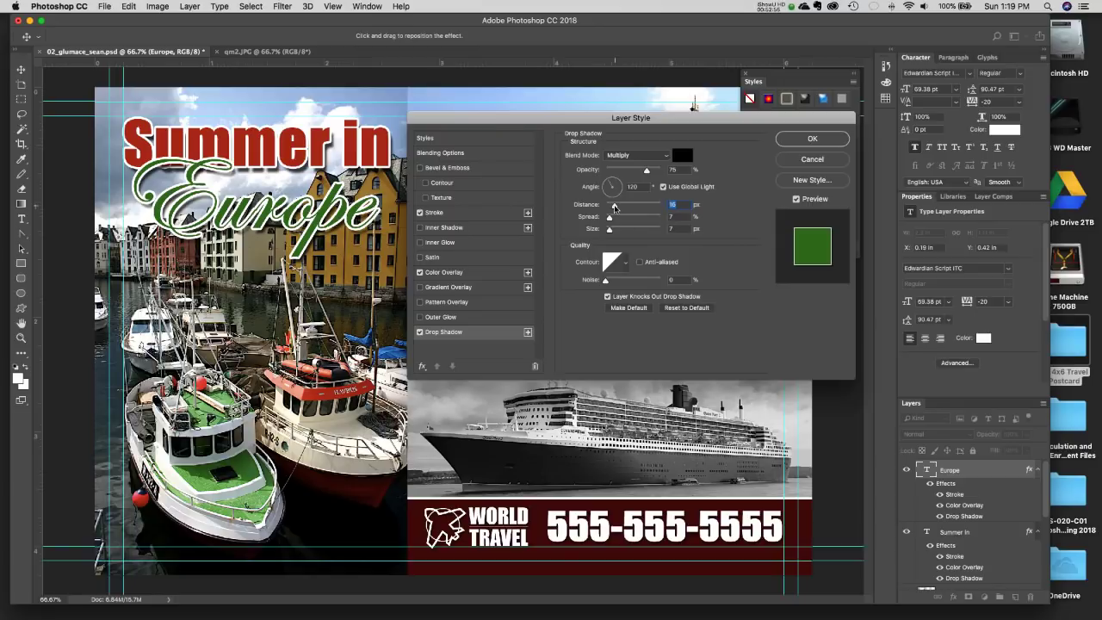
left_click(826, 139)
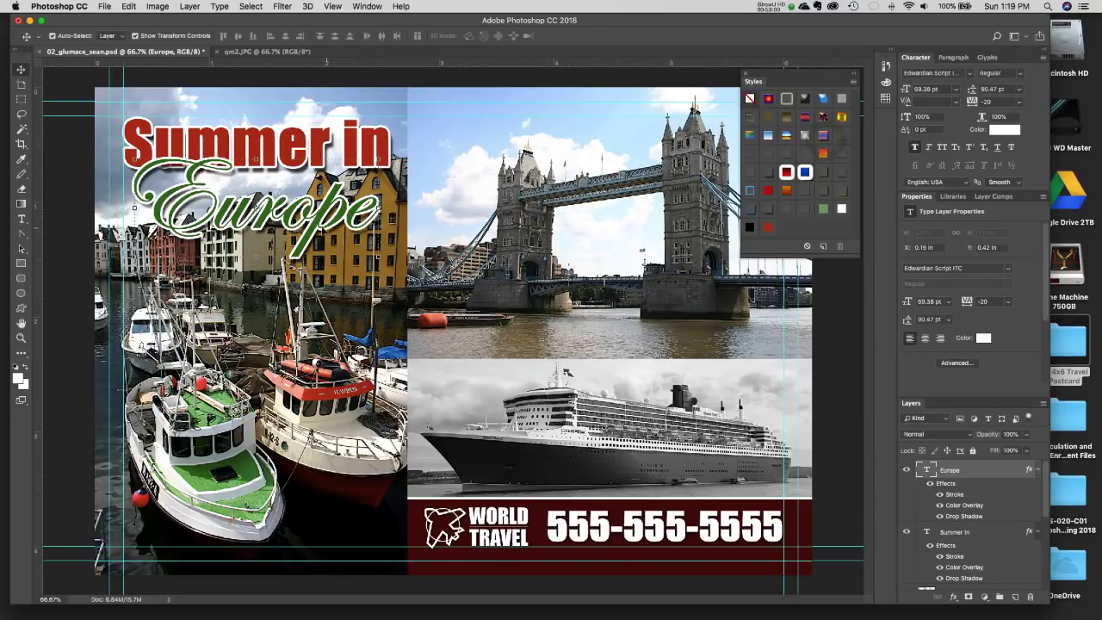
Select the "Summer in" and "Europe" text together and nudge both slightly right within the guides.
left_click_drag(314, 230, 317, 201)
left_click(353, 142, "shift")
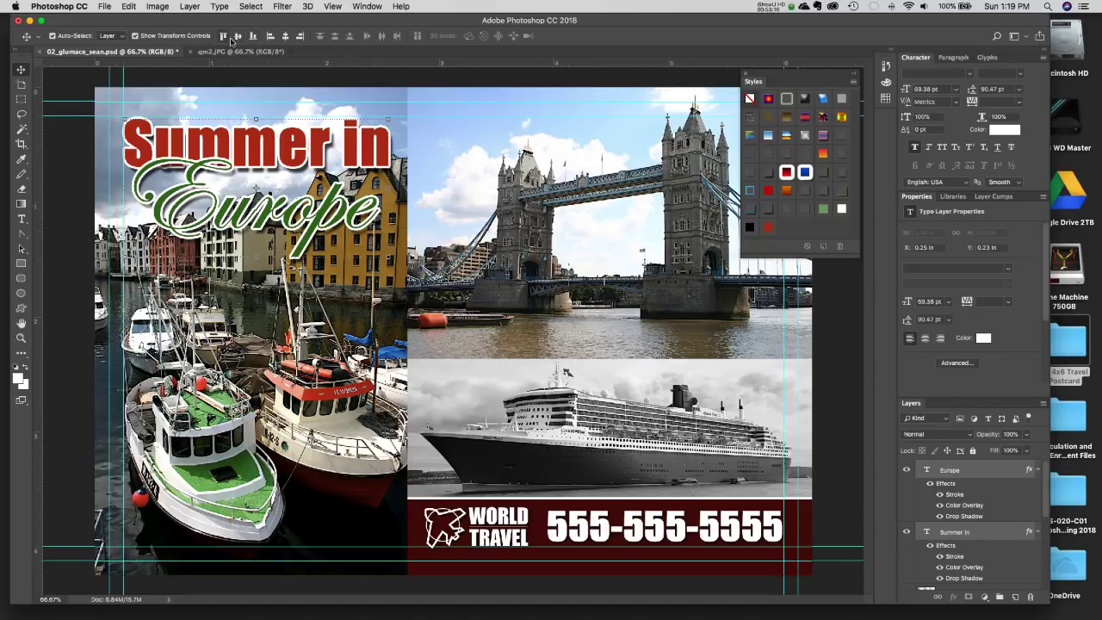
left_click(261, 79)
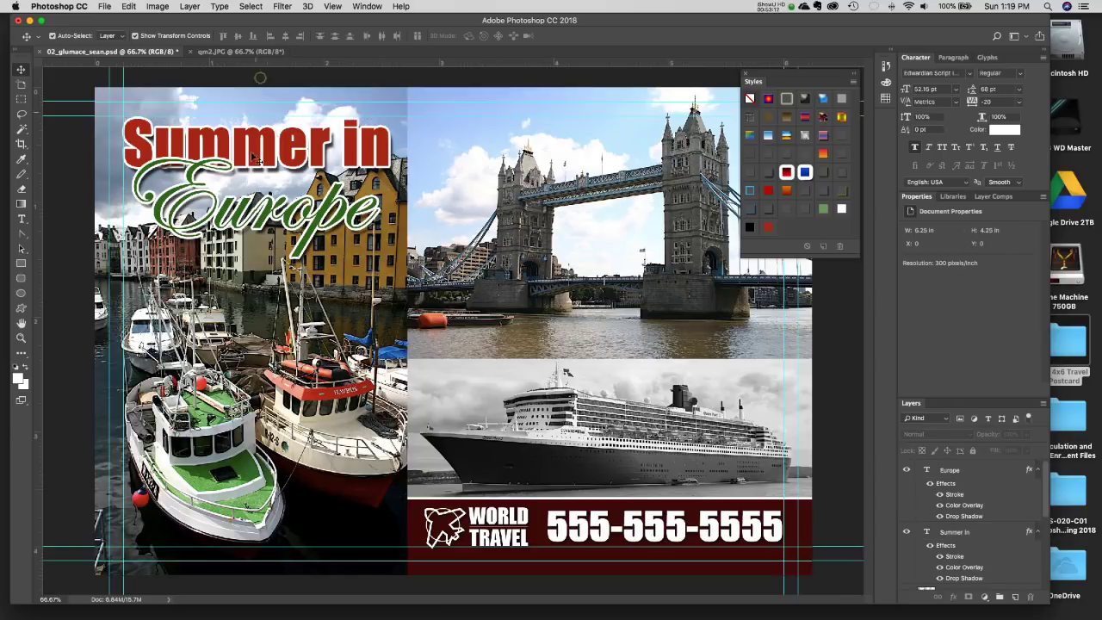
left_click(255, 159)
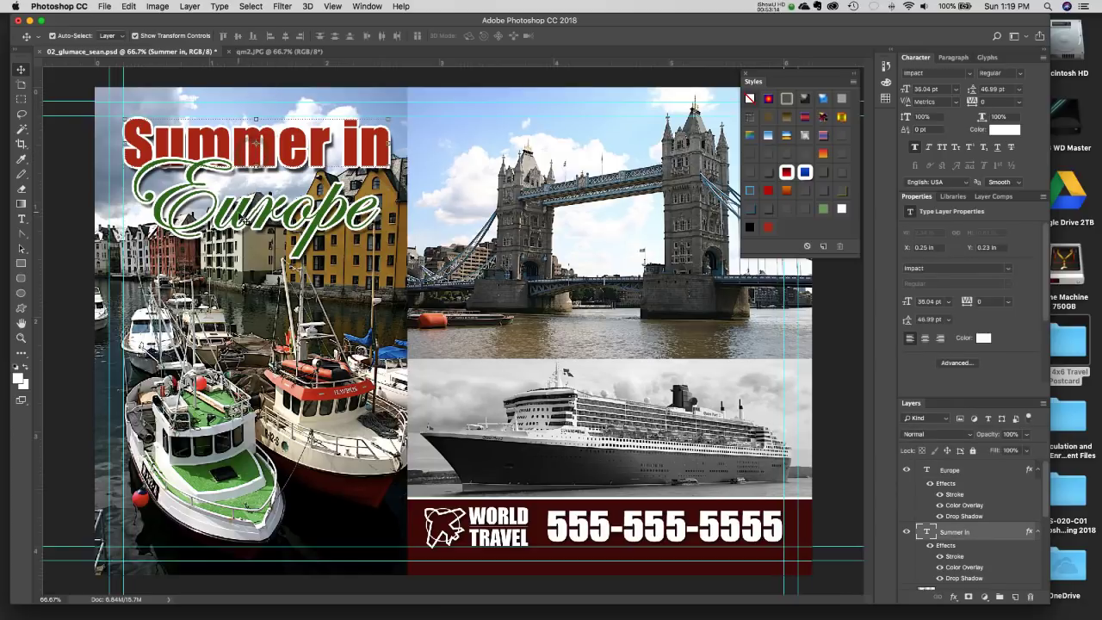
left_click(241, 211, "shift")
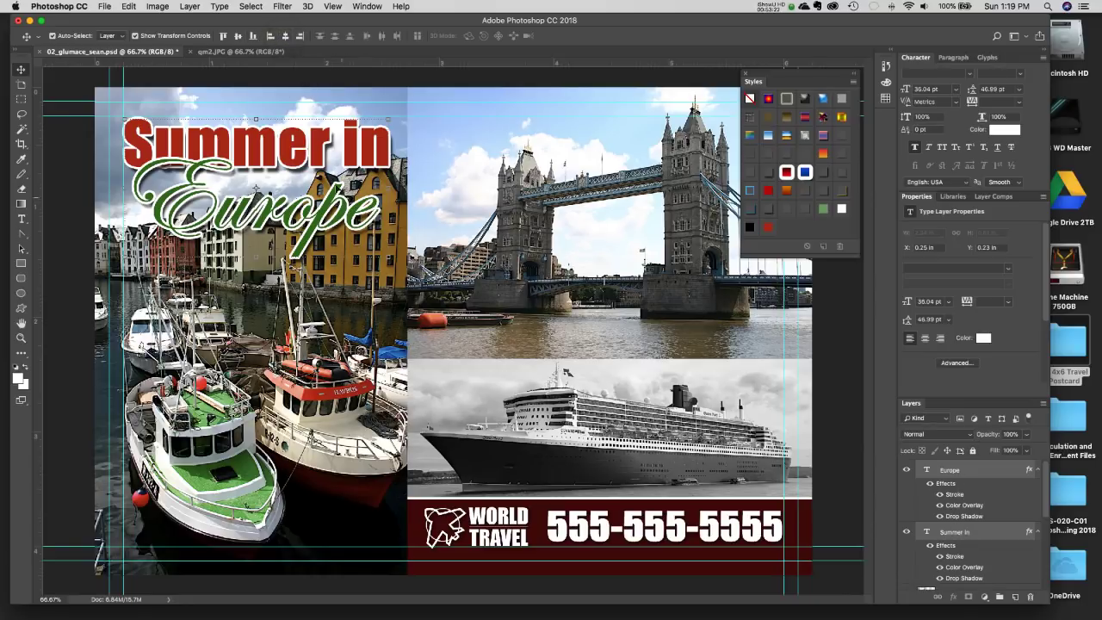
key("Right")
key("Right")
key("Right")
key("Right")
key("Right")
key("Right")
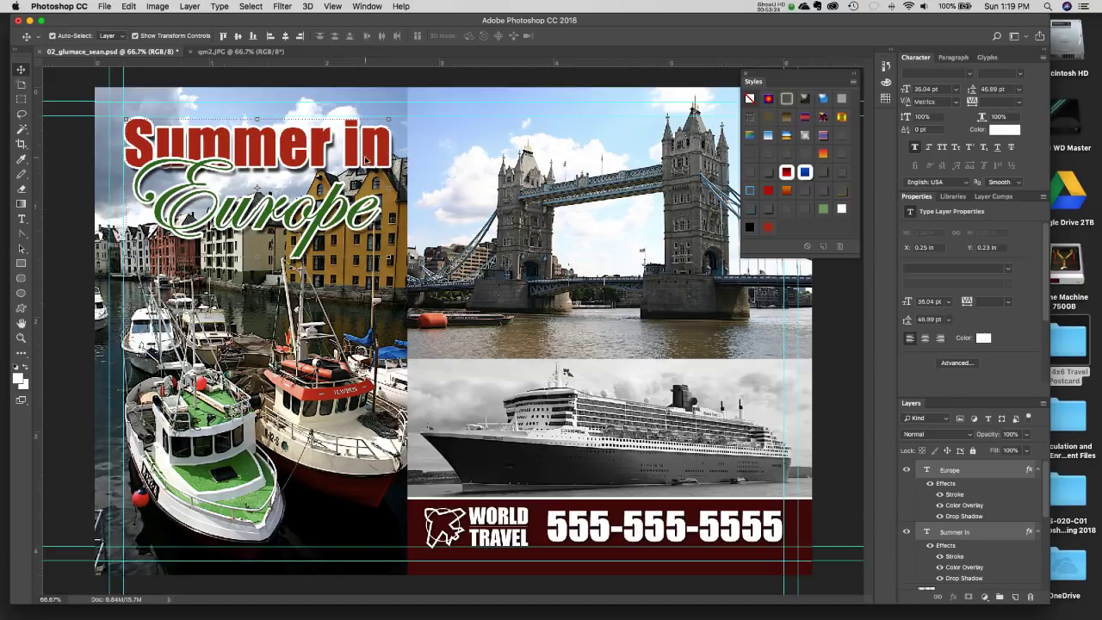
key("Left")
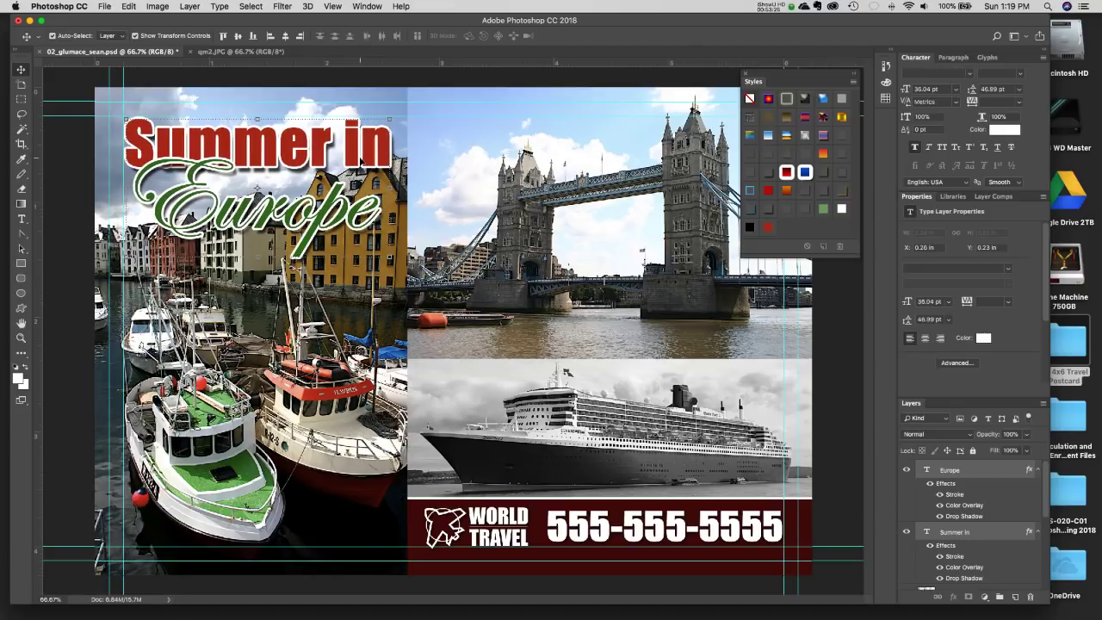
key("Left")
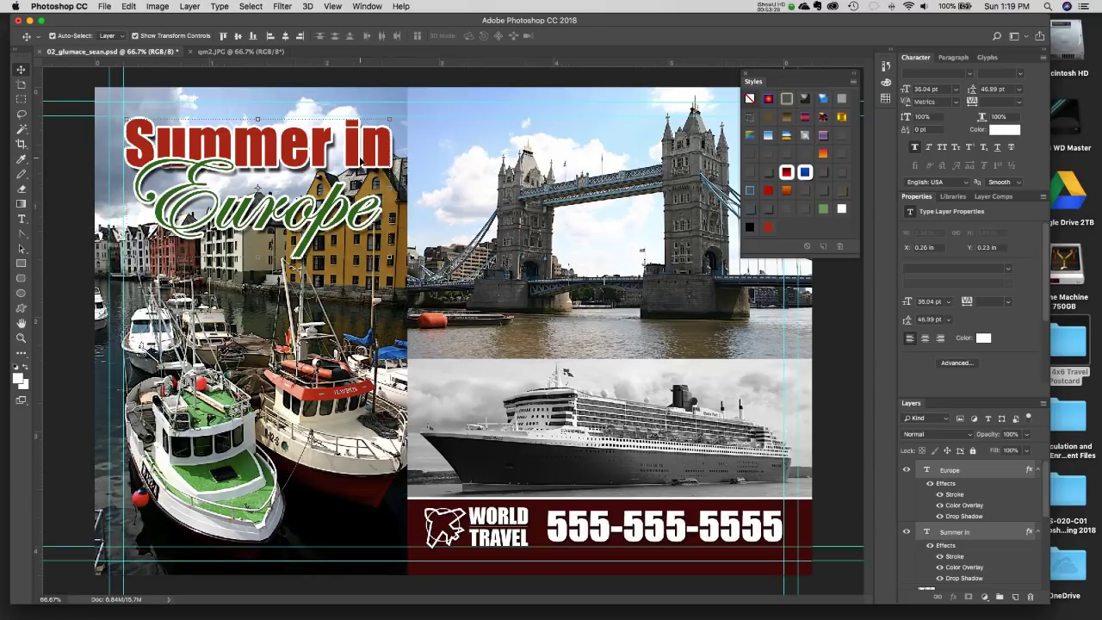
Deselect the text and collapse the effects lists of the Europe and Summer in layers.
left_click(71, 173)
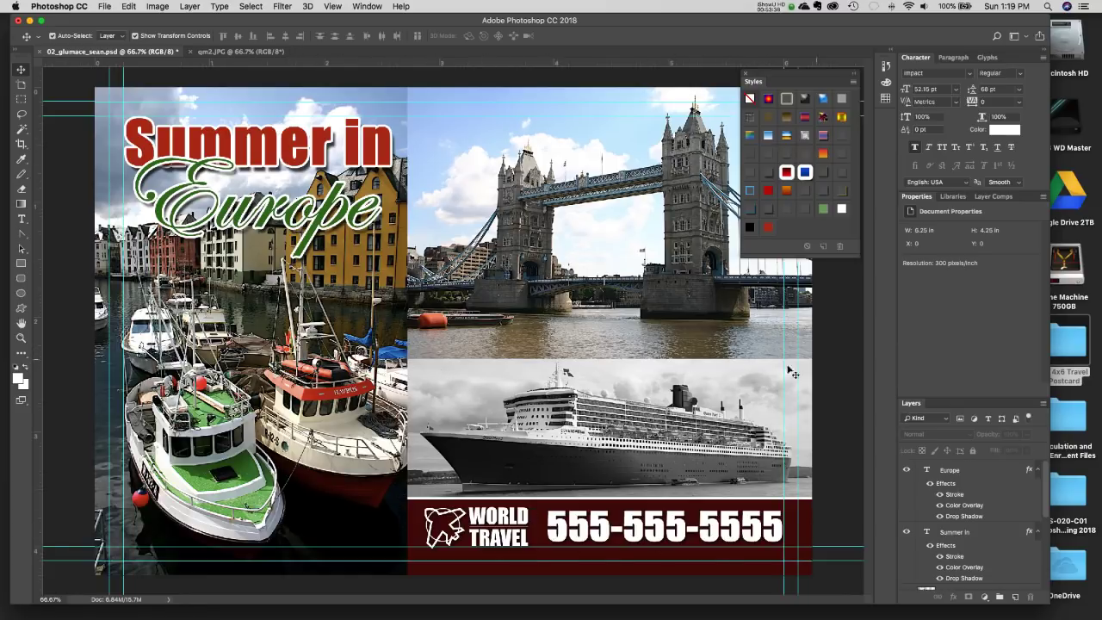
left_click(1038, 471)
left_click(1038, 488)
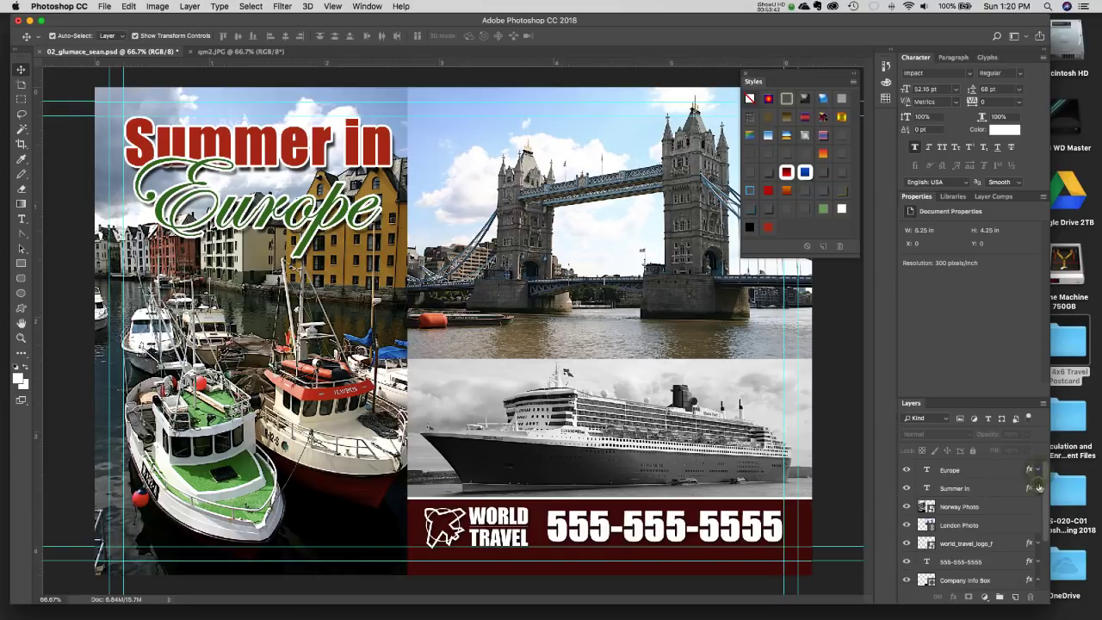
Add a new text layer reading "London" over the Tower Bridge photo.
left_click(947, 472)
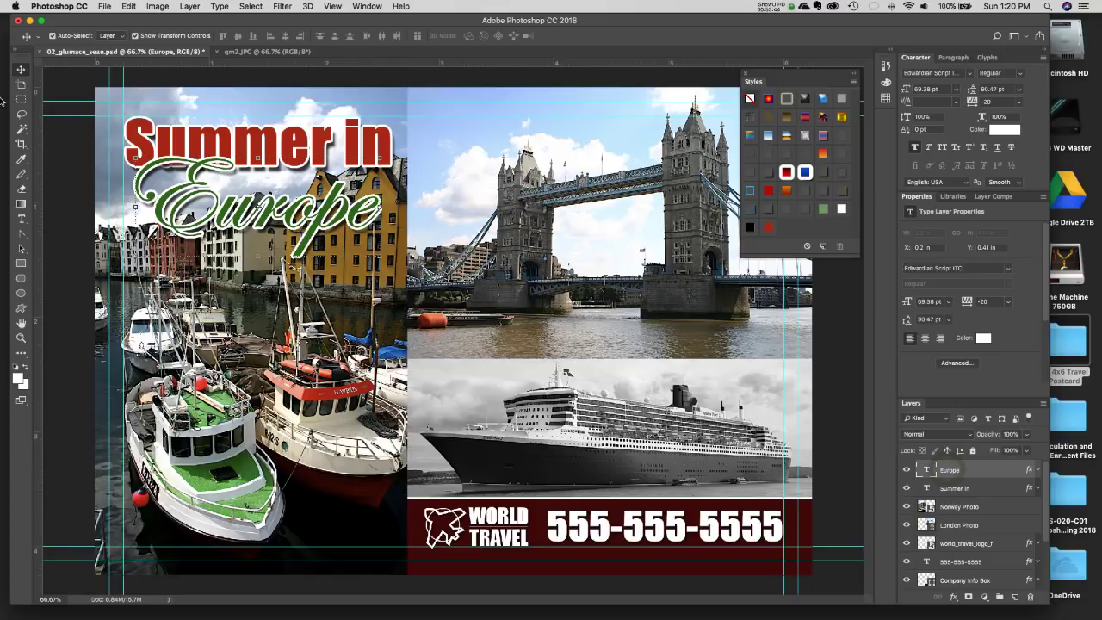
left_click(22, 219)
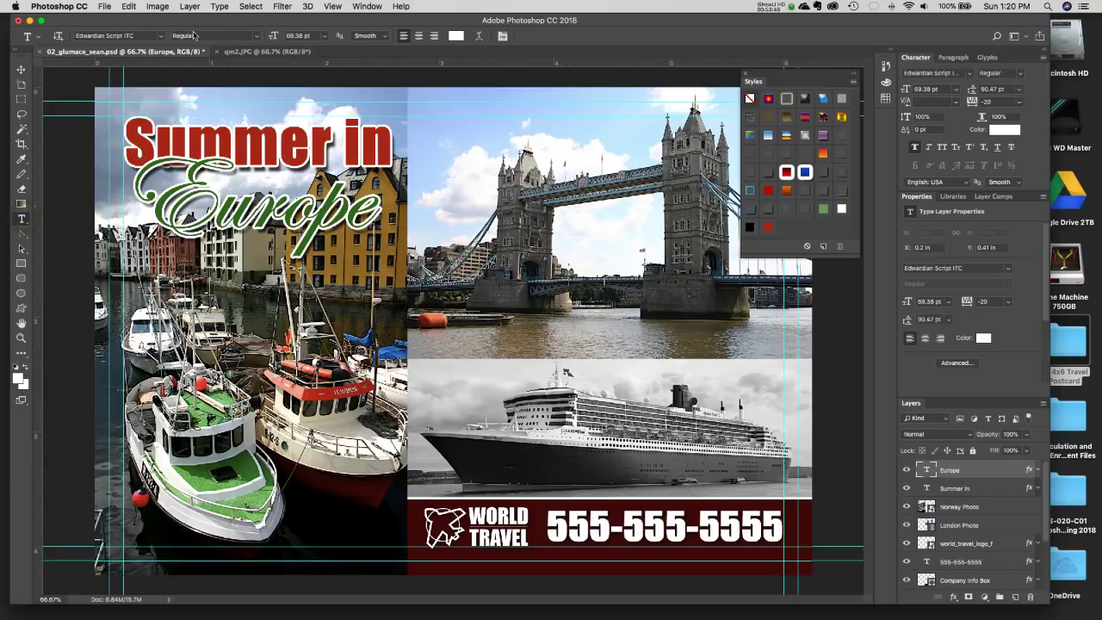
left_click(159, 37)
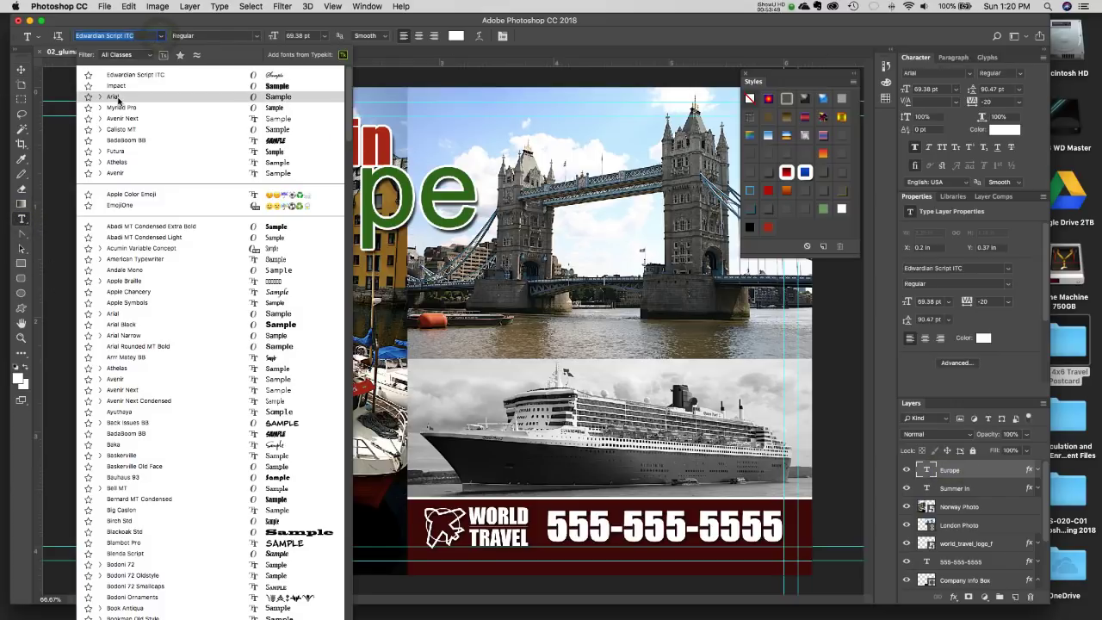
left_click(388, 59)
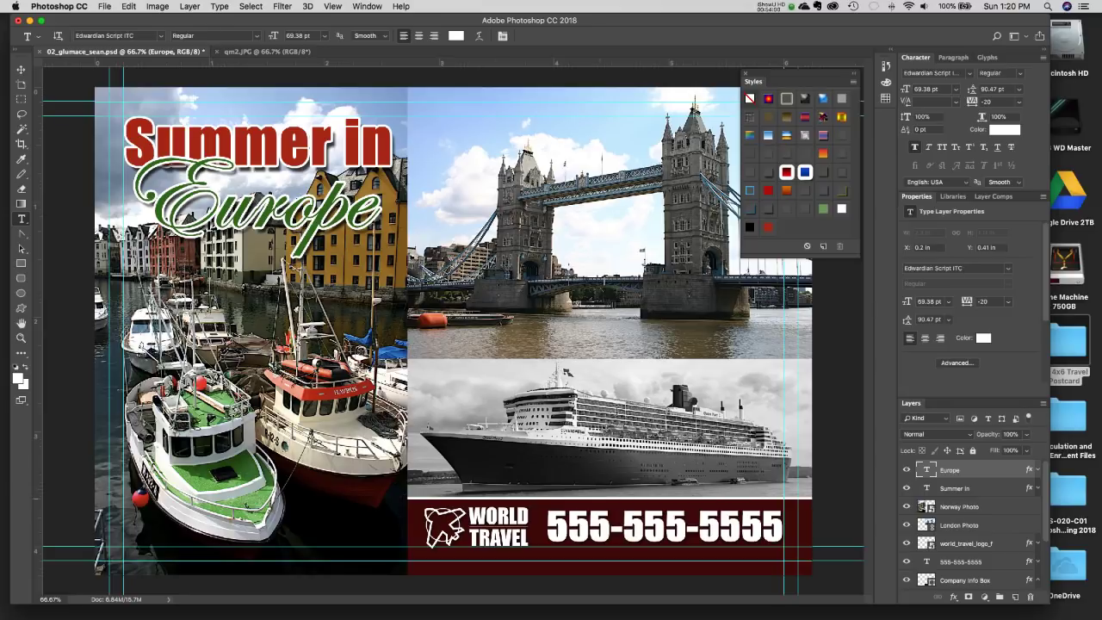
left_click(463, 265)
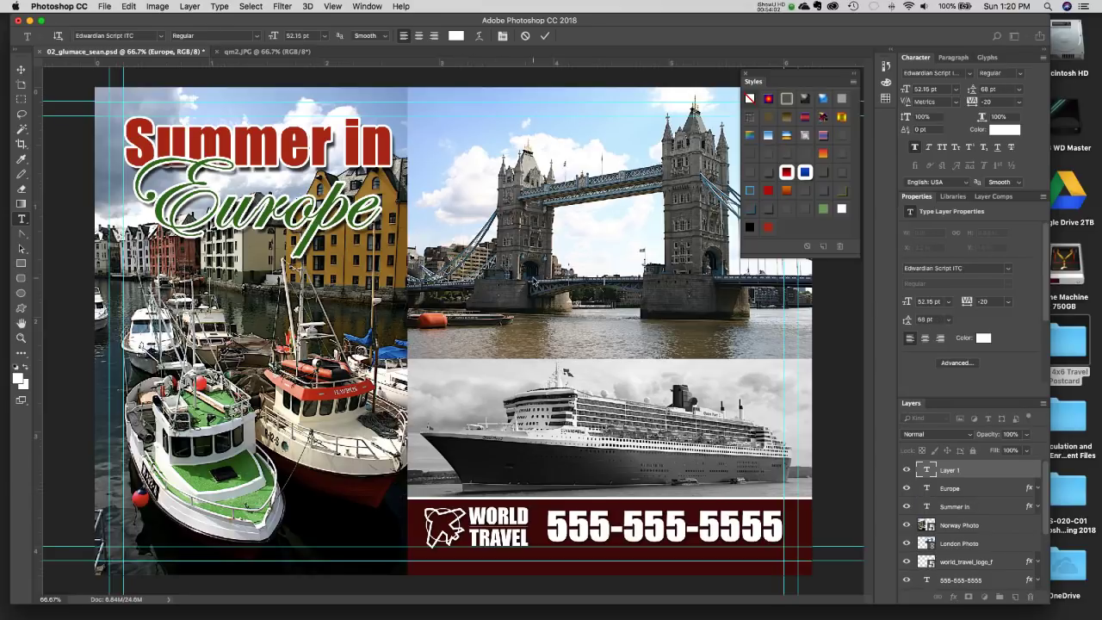
type("London")
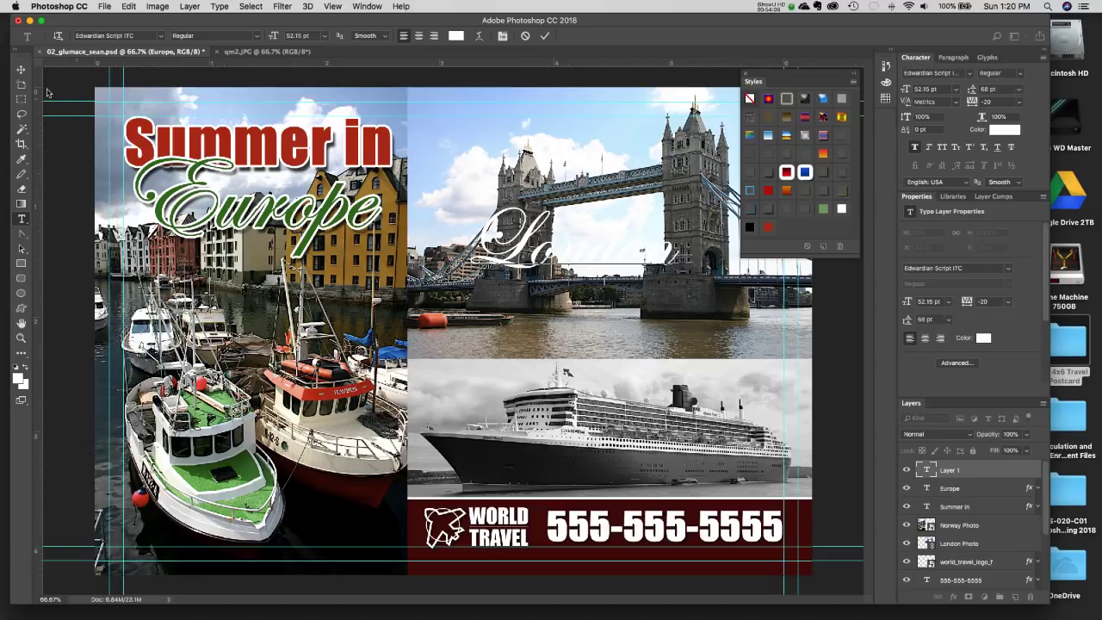
Change the font of the whole "London" text to Arial Regular.
key("super+a")
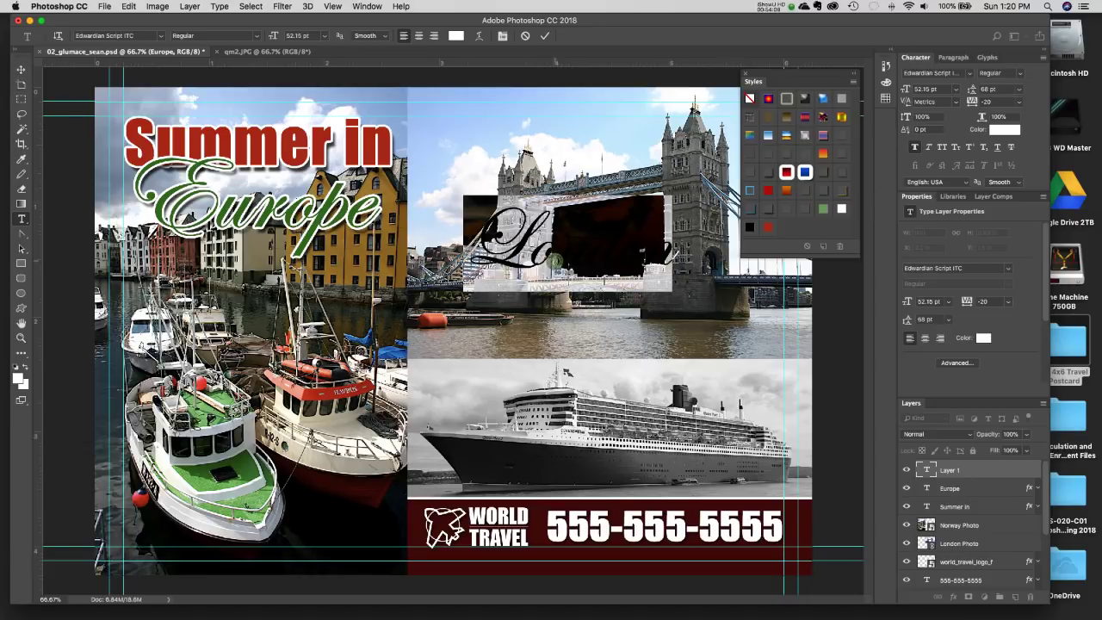
left_click(116, 35)
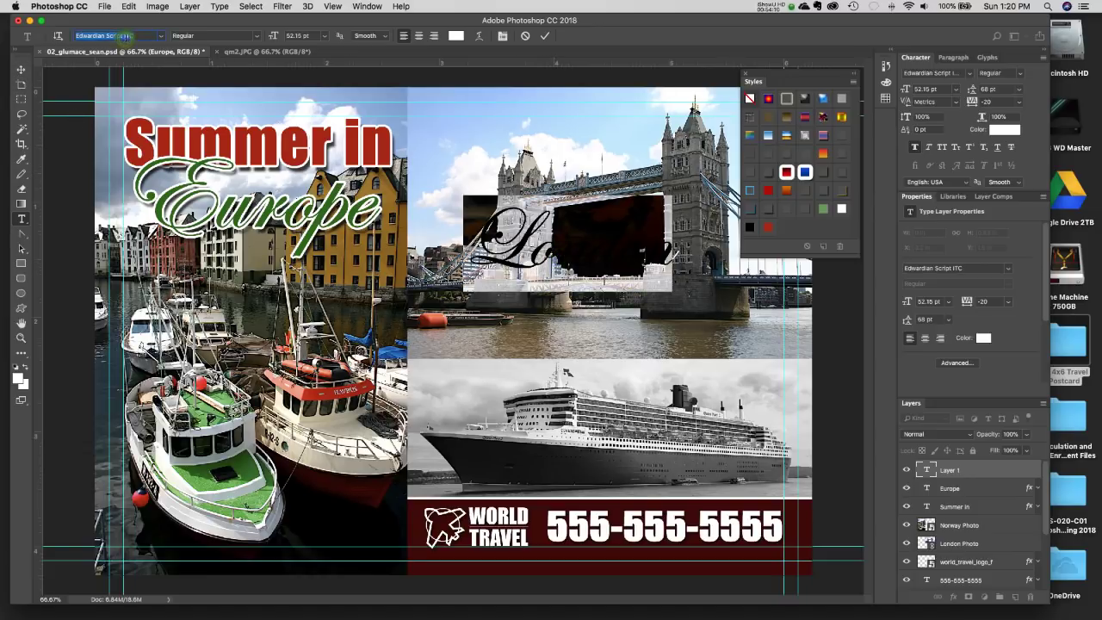
type("arie")
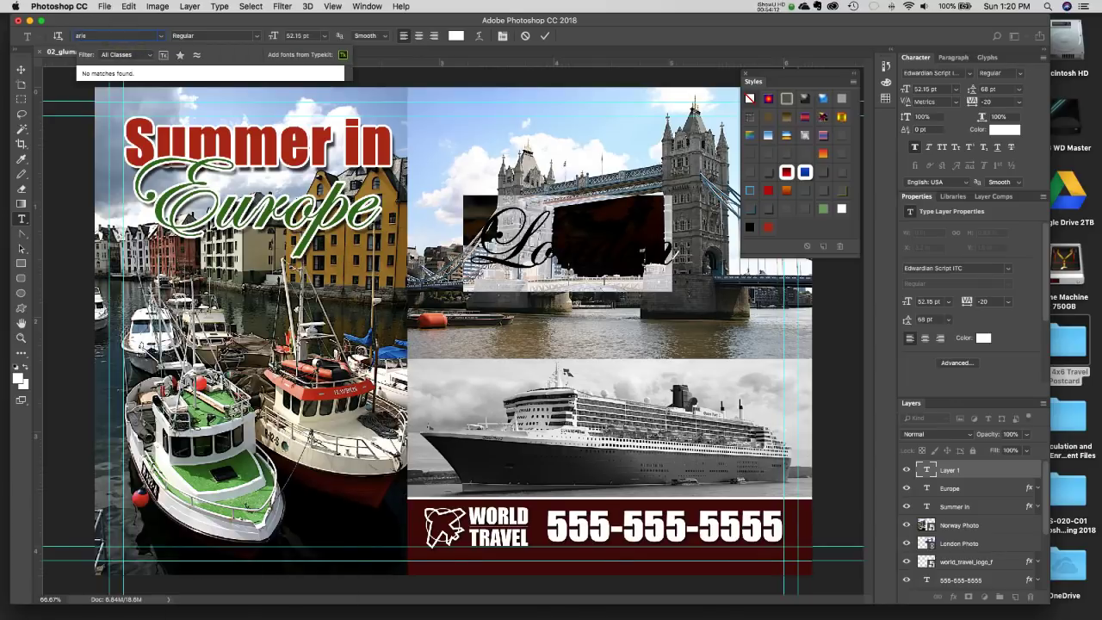
key("BackSpace")
key("BackSpace")
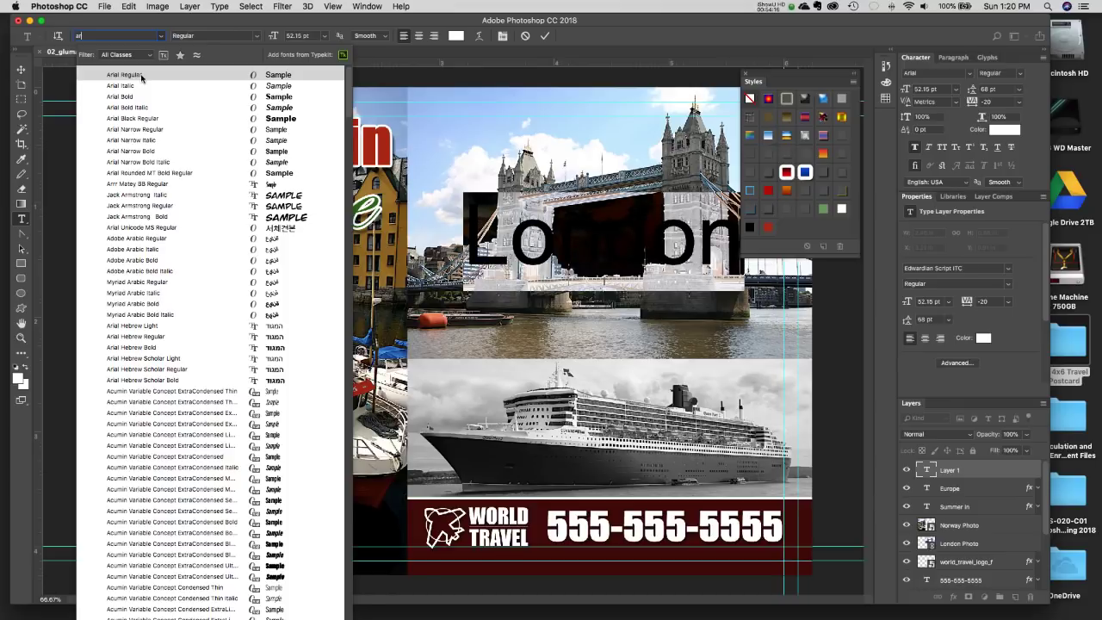
left_click(137, 76)
Scale the "London" text down to about 12 pt in the lower-right corner of the London photo, inside the guide.
left_click(20, 70)
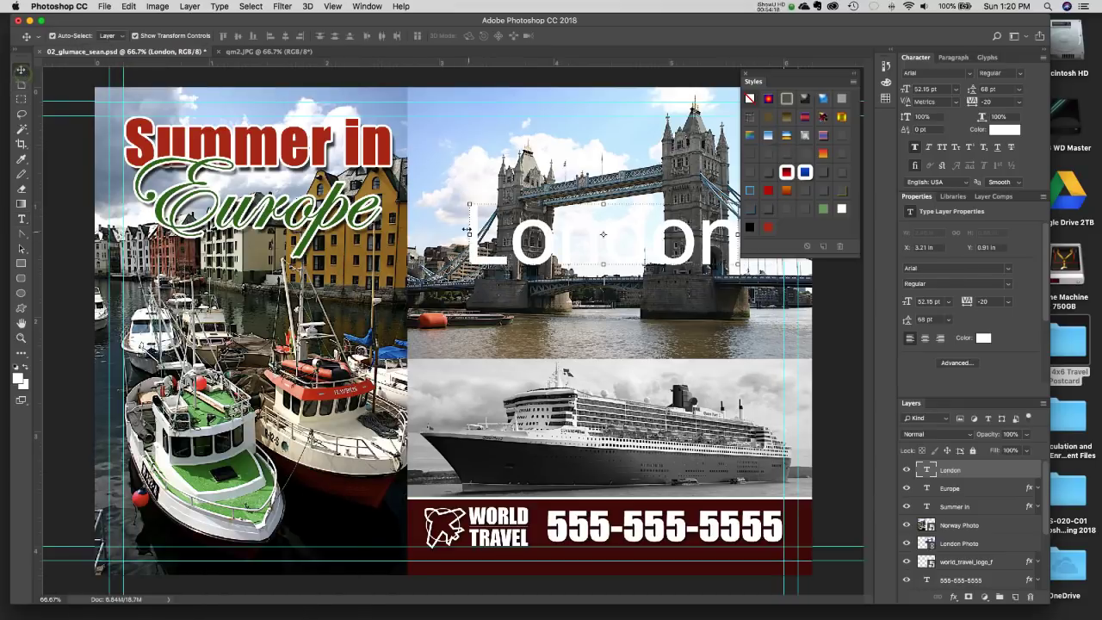
left_click_drag(468, 207, 733, 348)
key("Return")
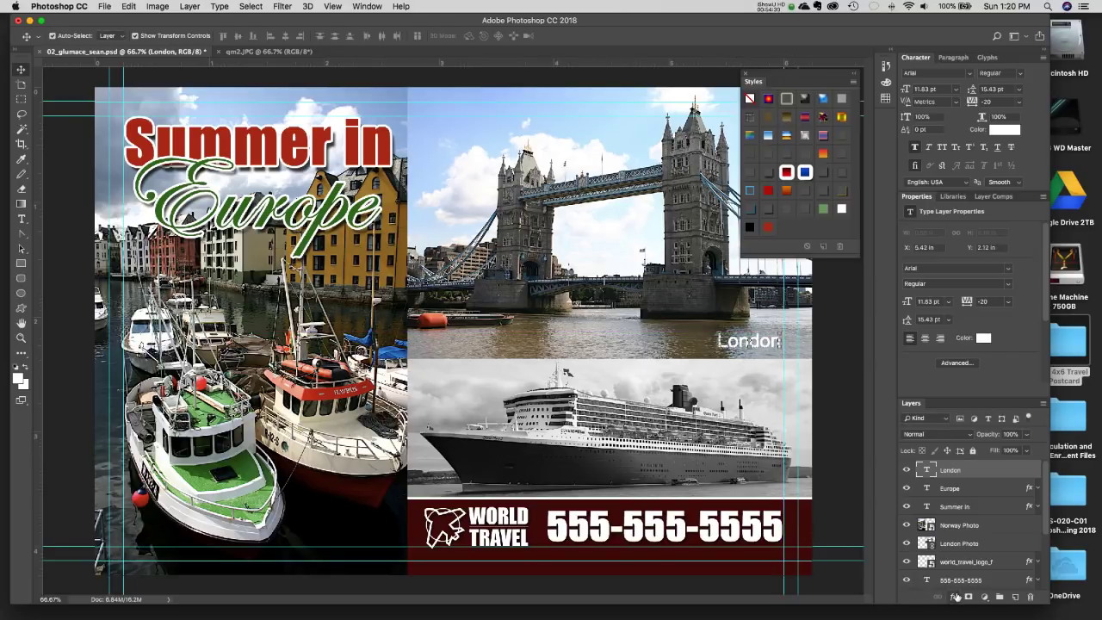
Add a drop shadow to the "London" text with a distance of 6 px and a size of 3 px.
left_click(955, 601)
left_click(973, 593)
left_click_drag(680, 119, 496, 111)
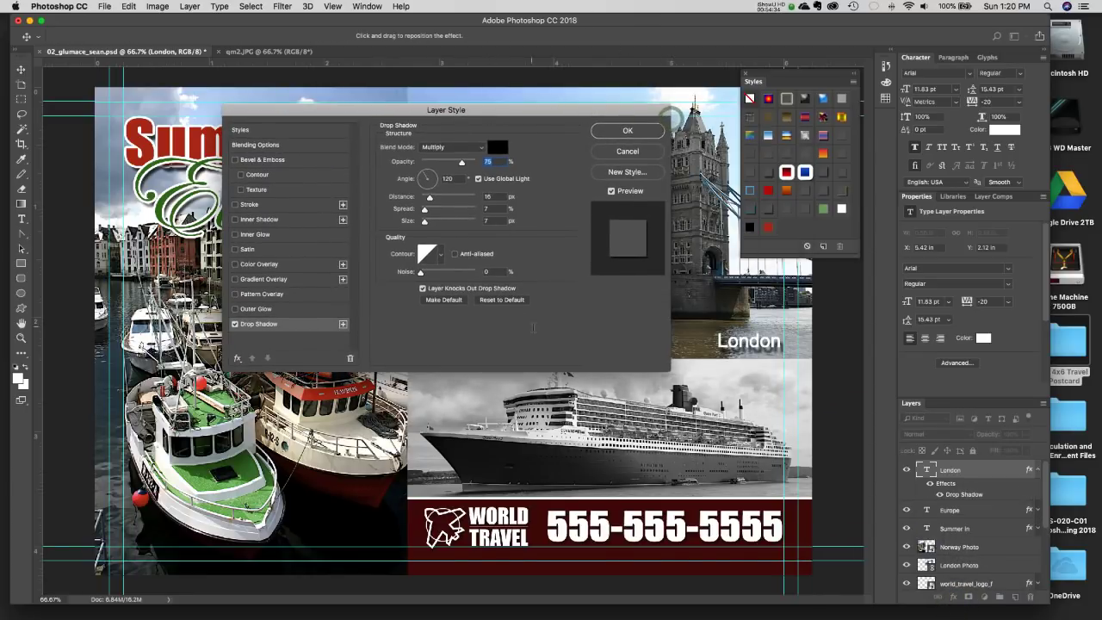
left_click_drag(431, 197, 423, 223)
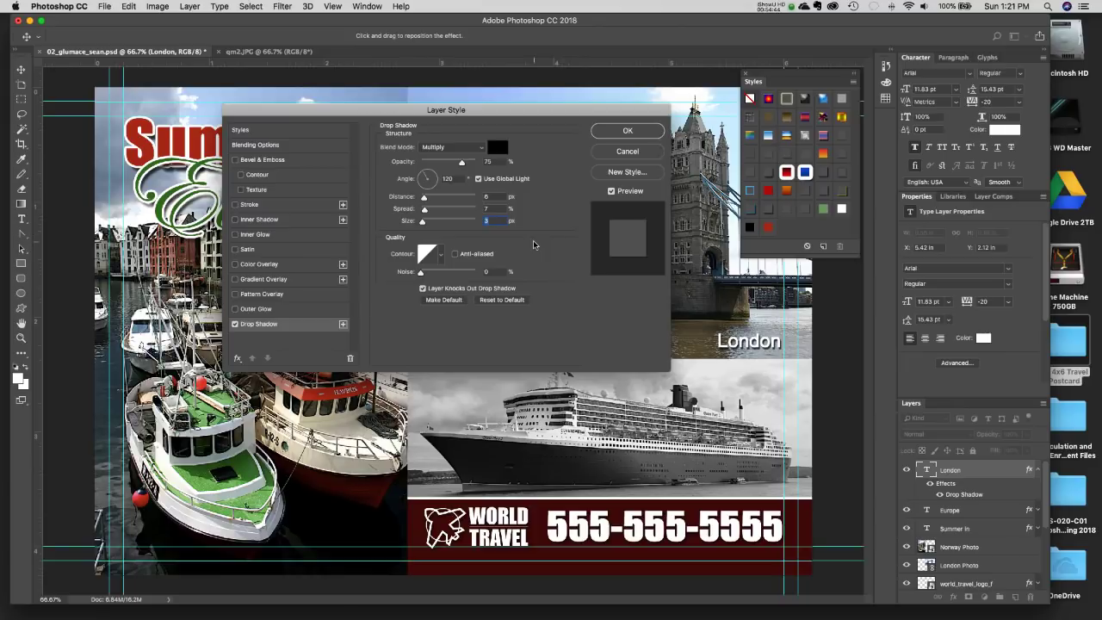
left_click(635, 133)
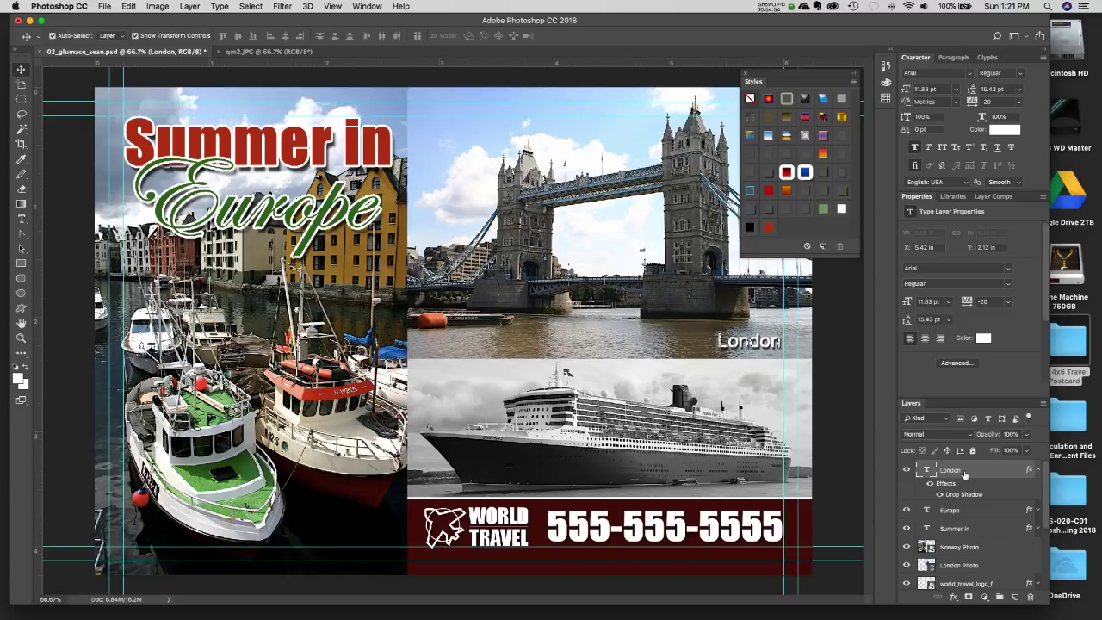
Duplicate the London text layer and move the copy to the lower-right corner of the Norway photo.
left_click_drag(956, 472, 1017, 597)
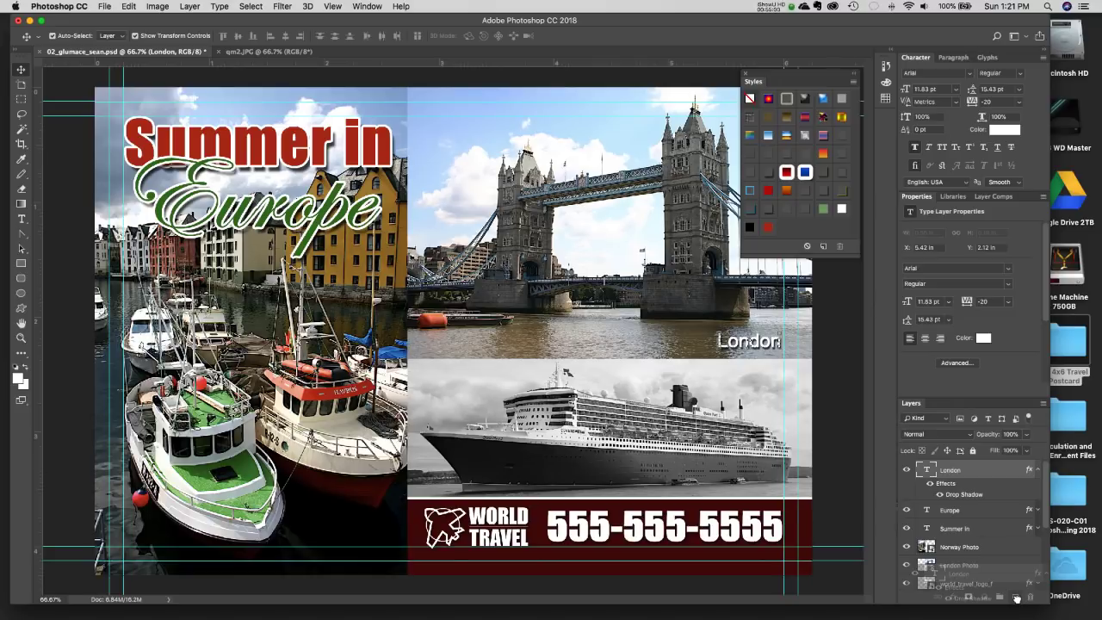
left_click_drag(1017, 597, 1018, 597)
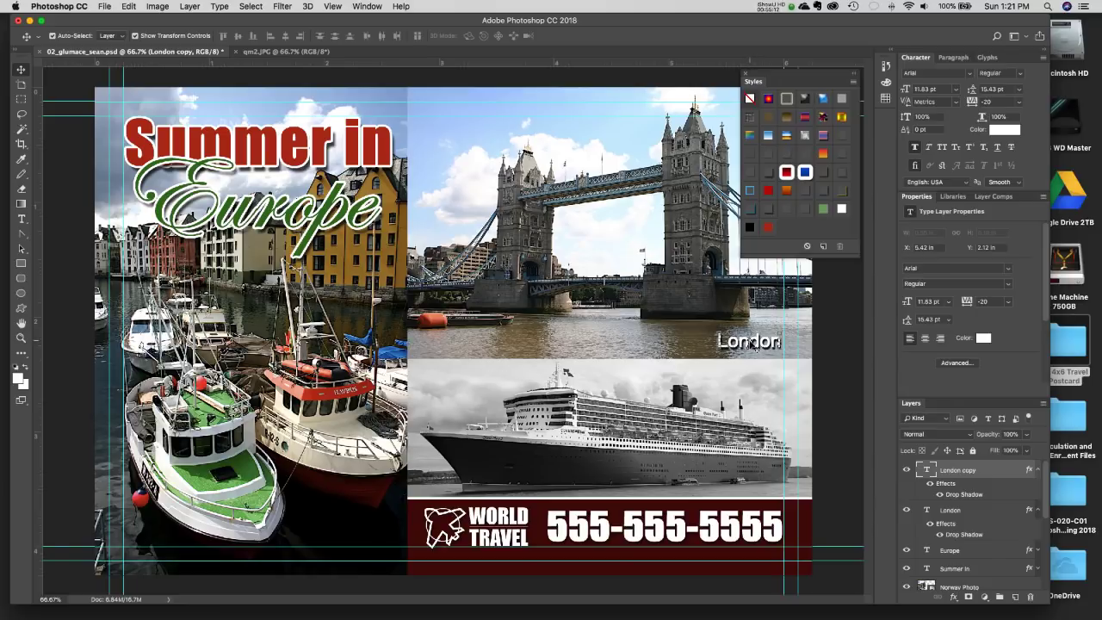
key("super+t")
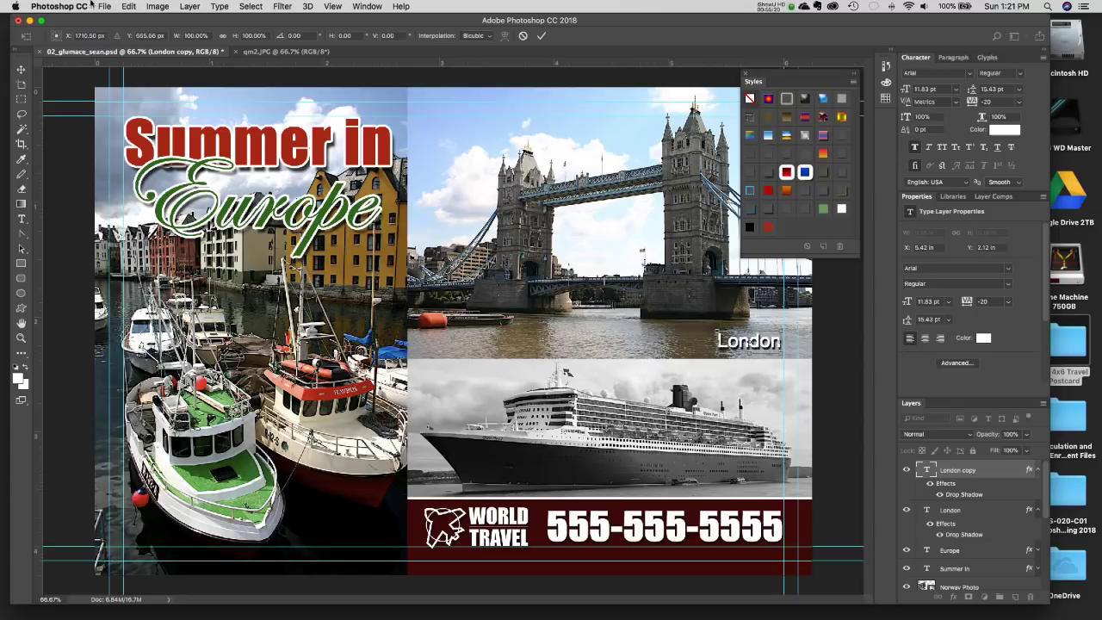
left_click(128, 6)
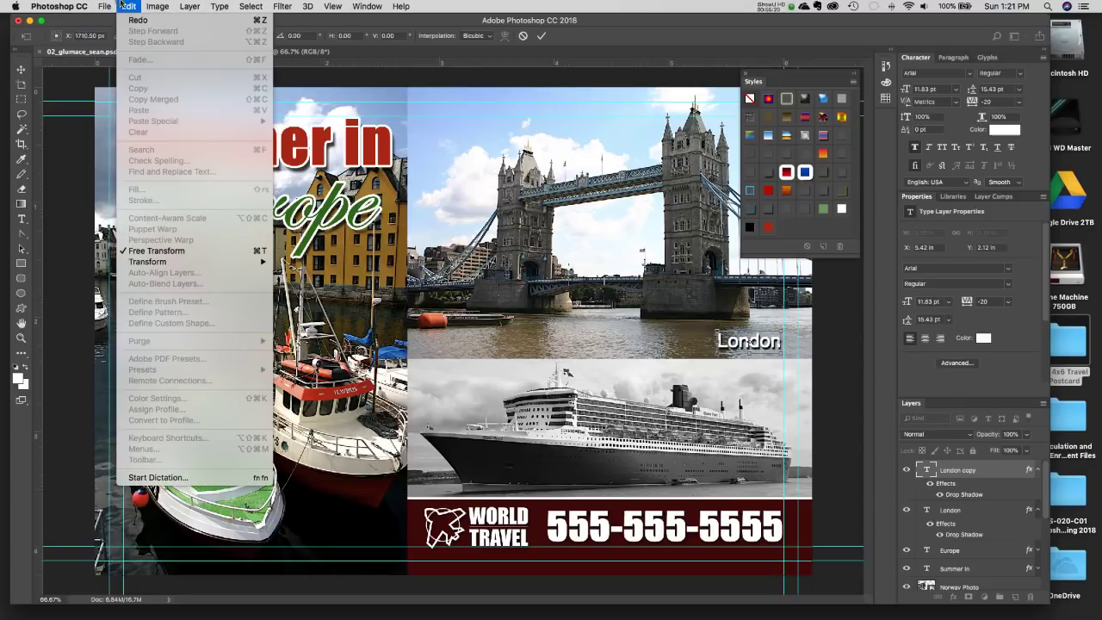
left_click(757, 382)
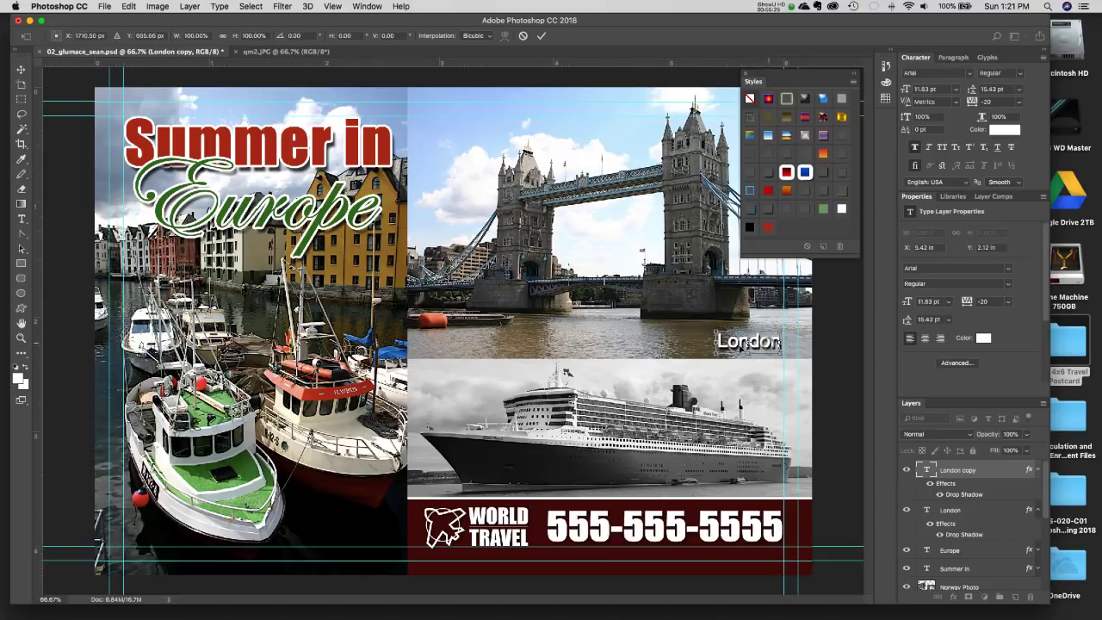
left_click_drag(749, 342, 387, 540)
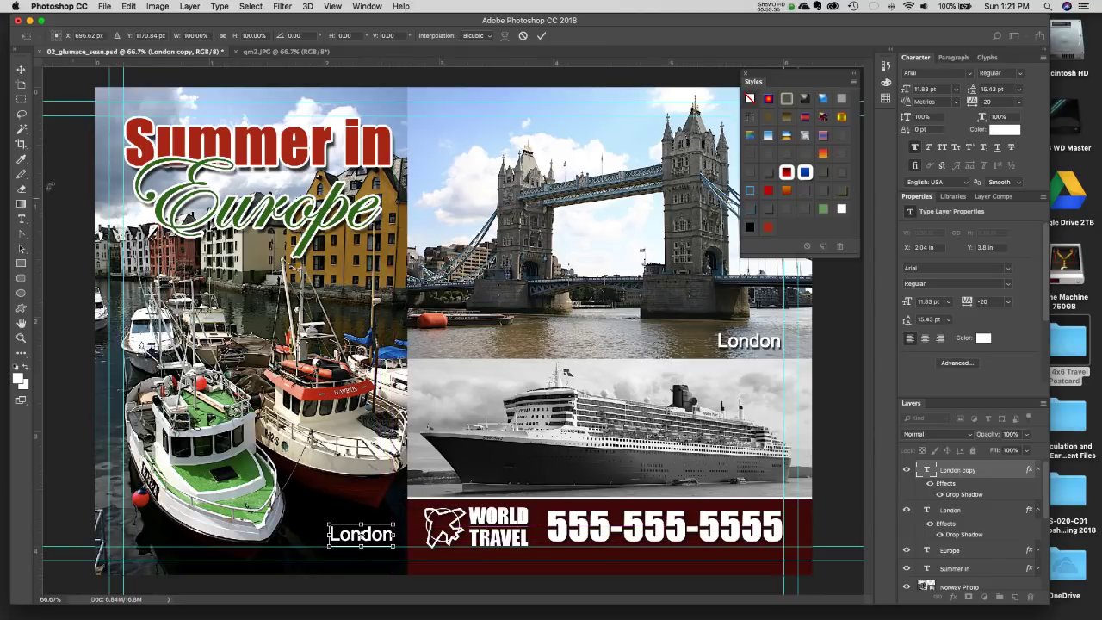
Replace the wording of the copied caption on the boat photo with "Norway" and commit the text.
left_click(21, 220)
left_click(644, 213)
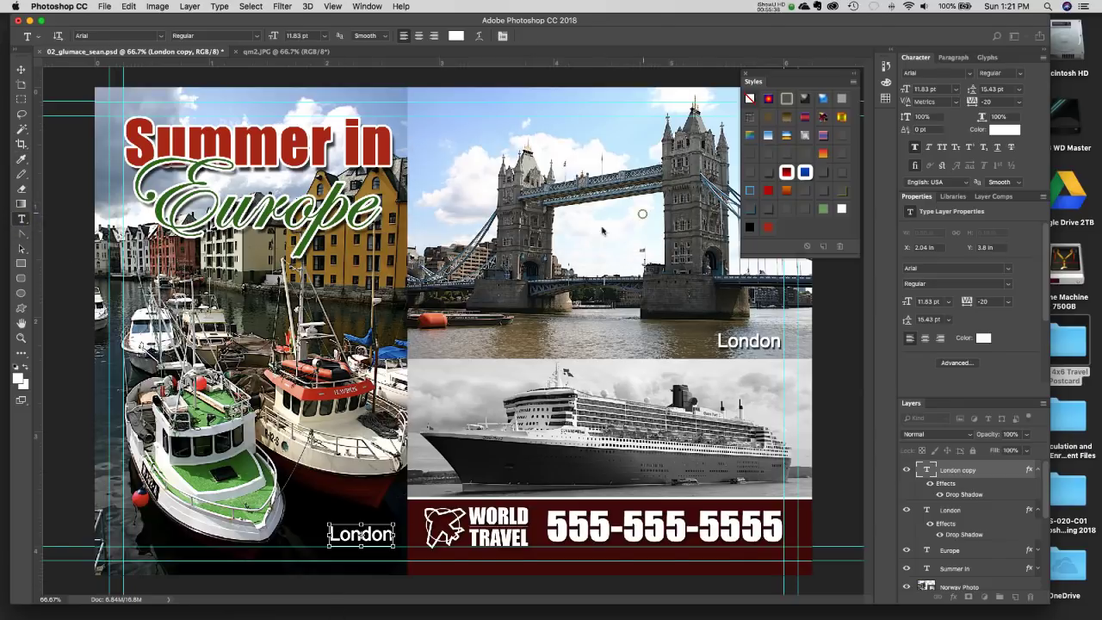
double_click(370, 532)
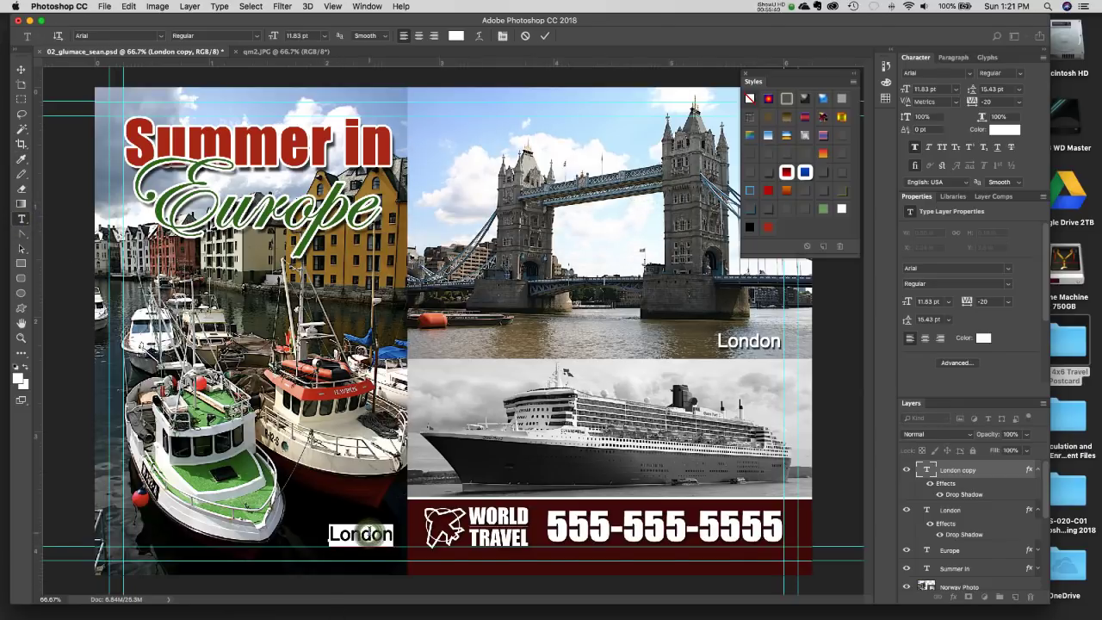
type("Norway")
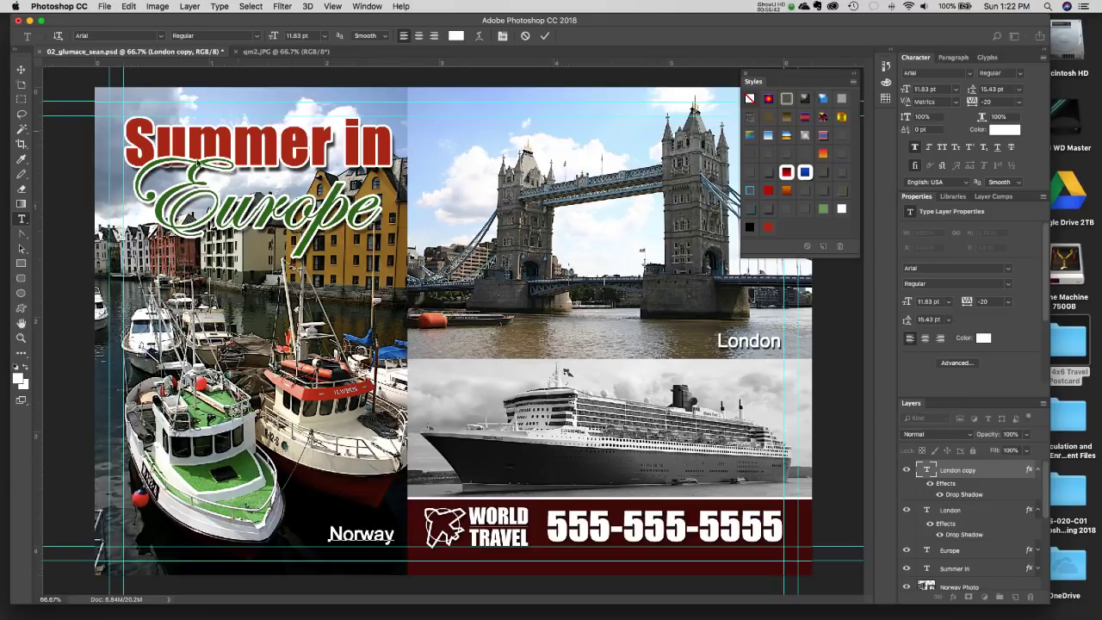
left_click(21, 69)
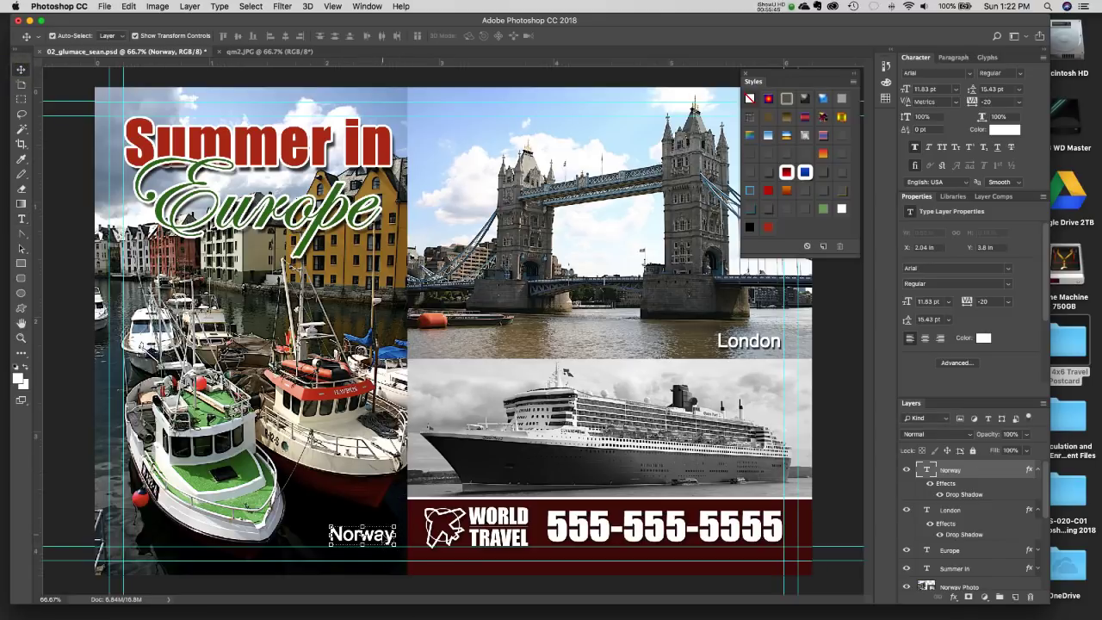
Nudge the "Norway" caption slightly down so it sits just above the bottom guide.
key("Right")
key("Right")
key("Right")
key("Down")
key("Down")
key("Down")
key("Down")
key("Down")
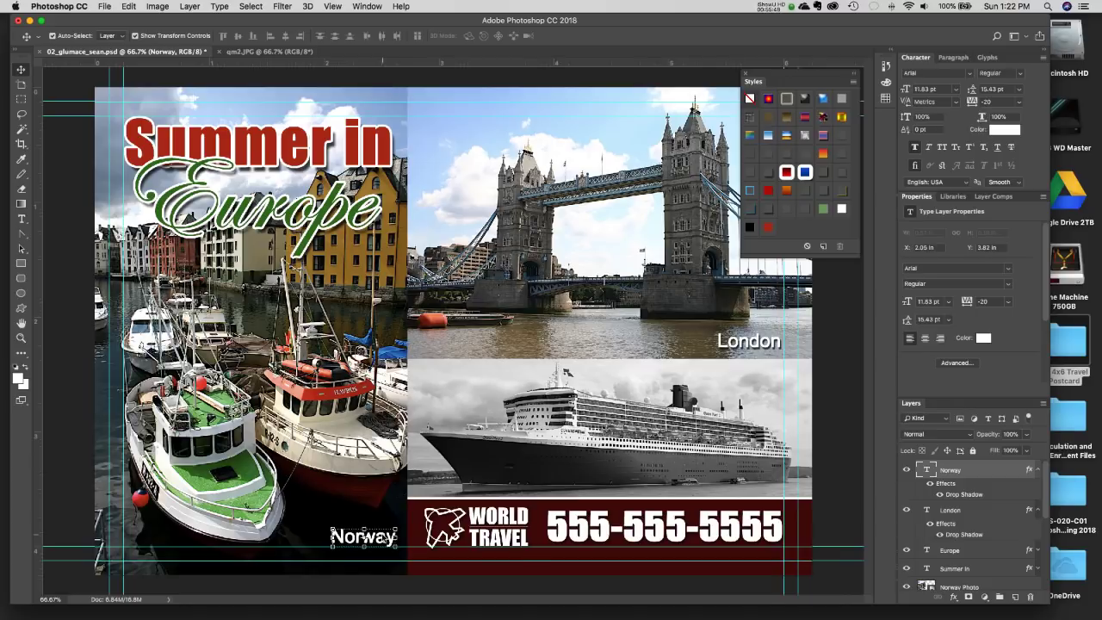
key("Left")
key("Down")
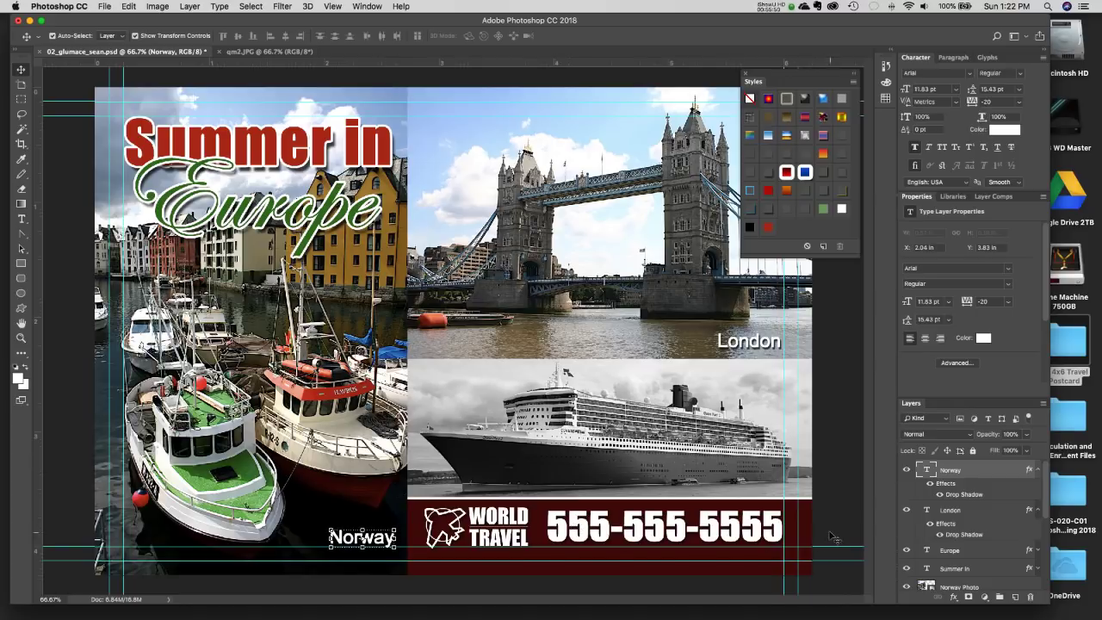
Deselect the caption, collapse the effects lists of the Norway and London layers, and look through the layer stack.
left_click(848, 459)
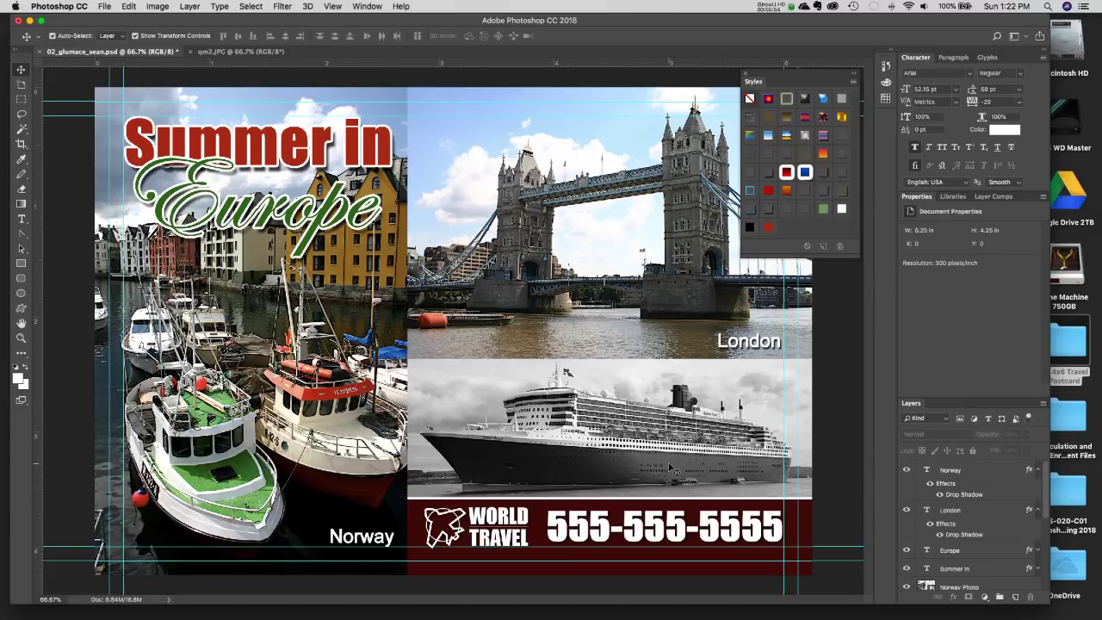
left_click(1039, 470)
left_click(1039, 488)
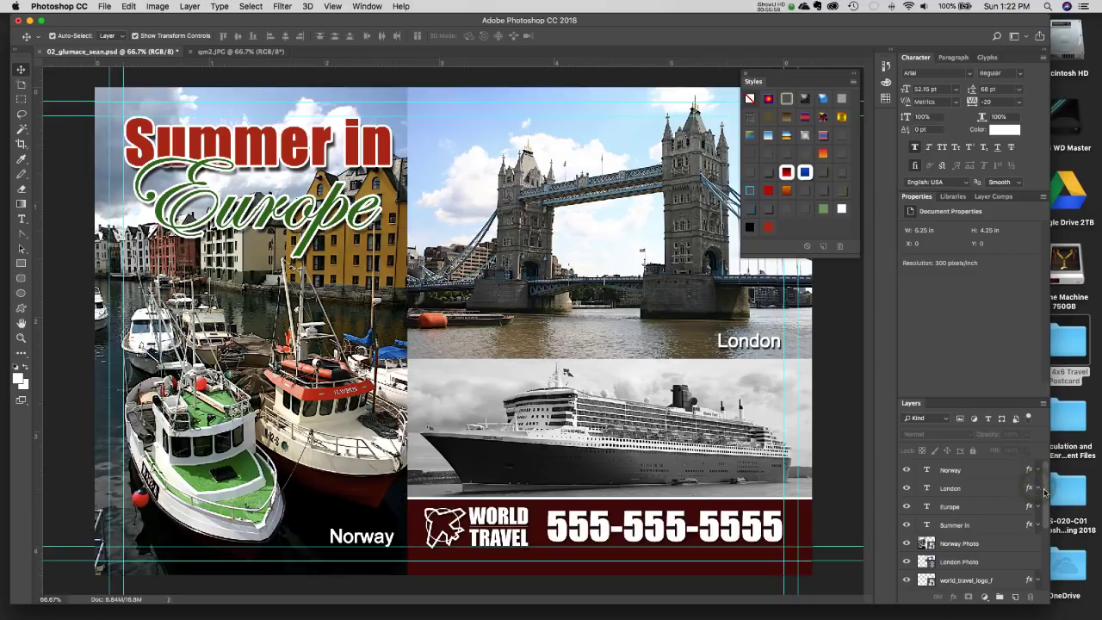
scroll(1045, 493, "down", 5)
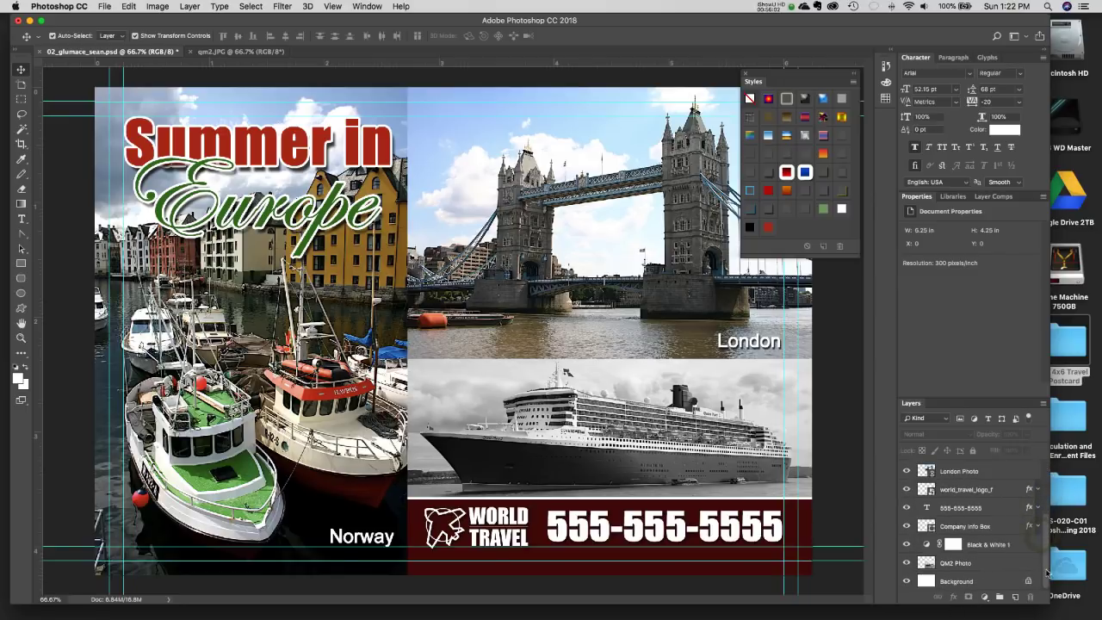
left_click_drag(1046, 539, 1052, 454)
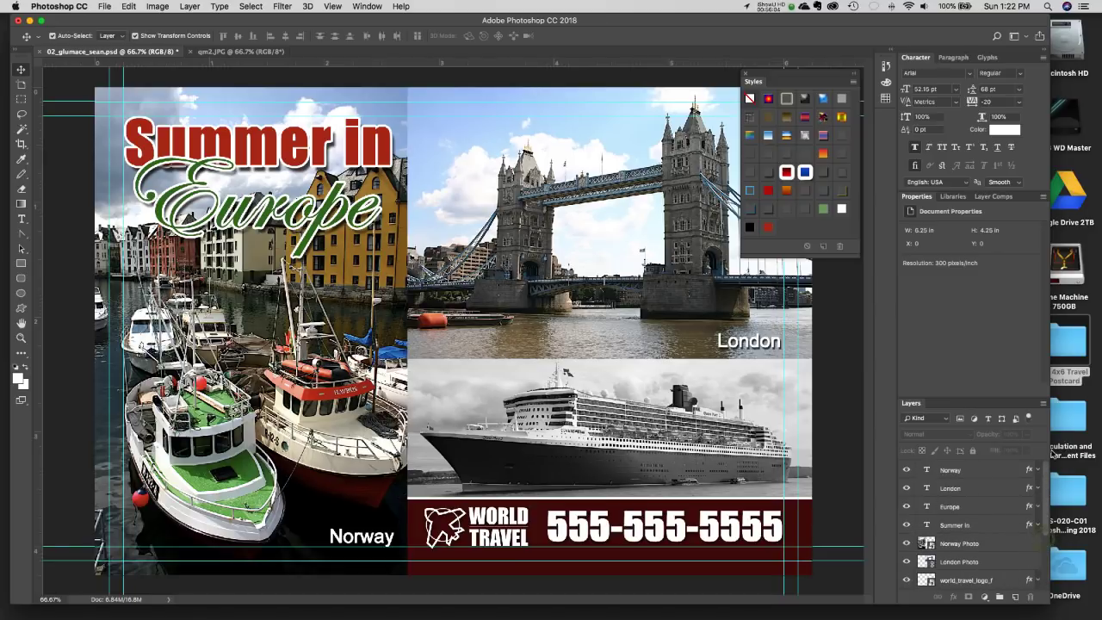
Save the postcard document and open the Export As settings for it.
left_click(105, 6)
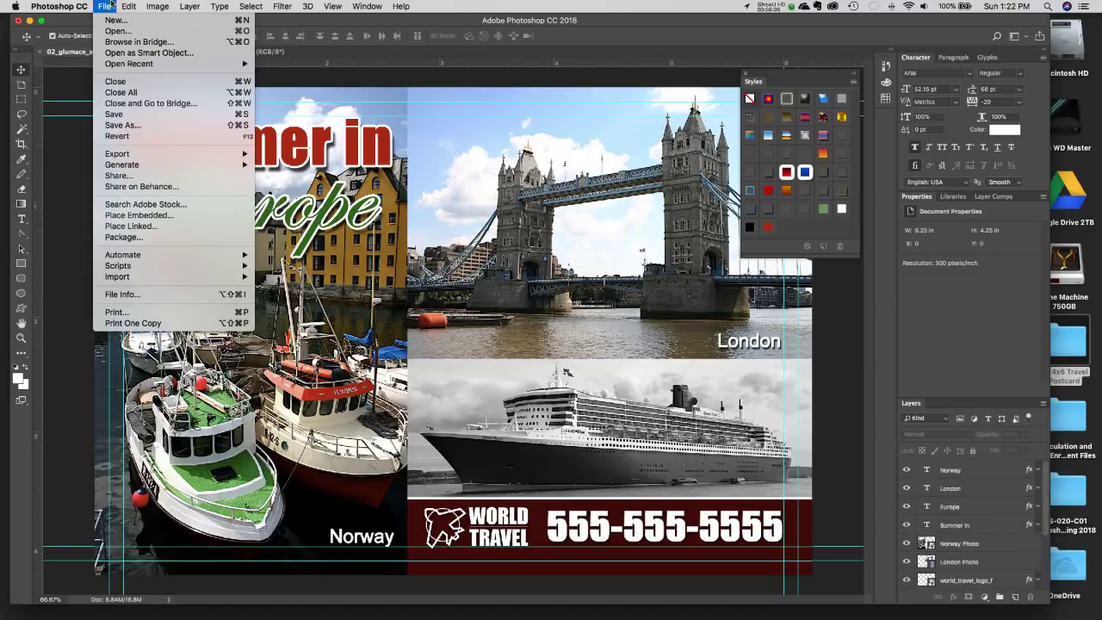
left_click(127, 119)
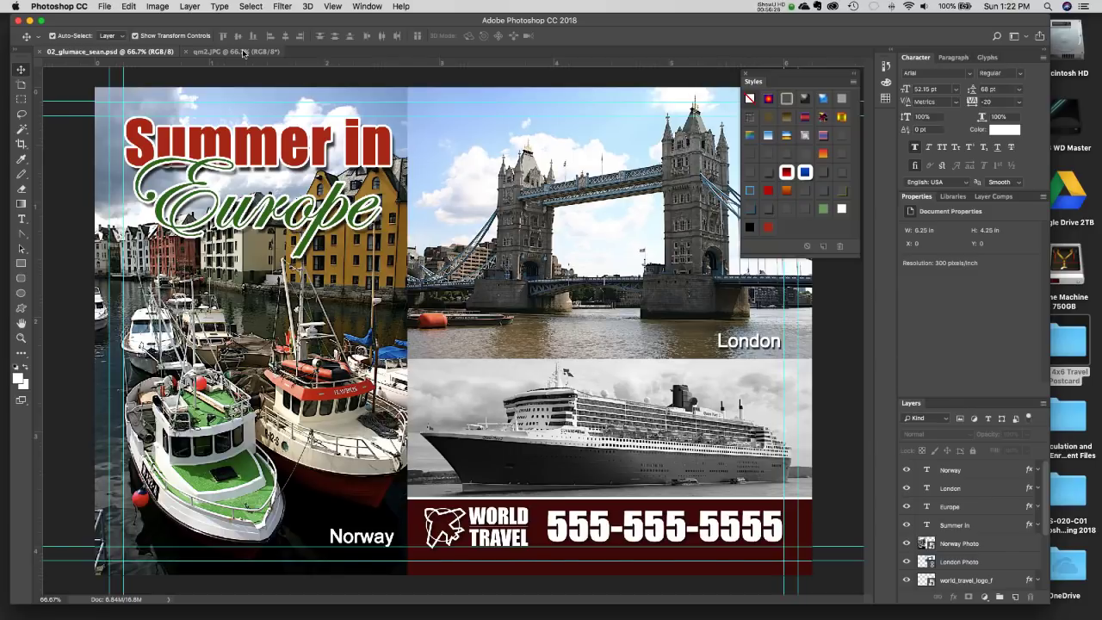
left_click(104, 6)
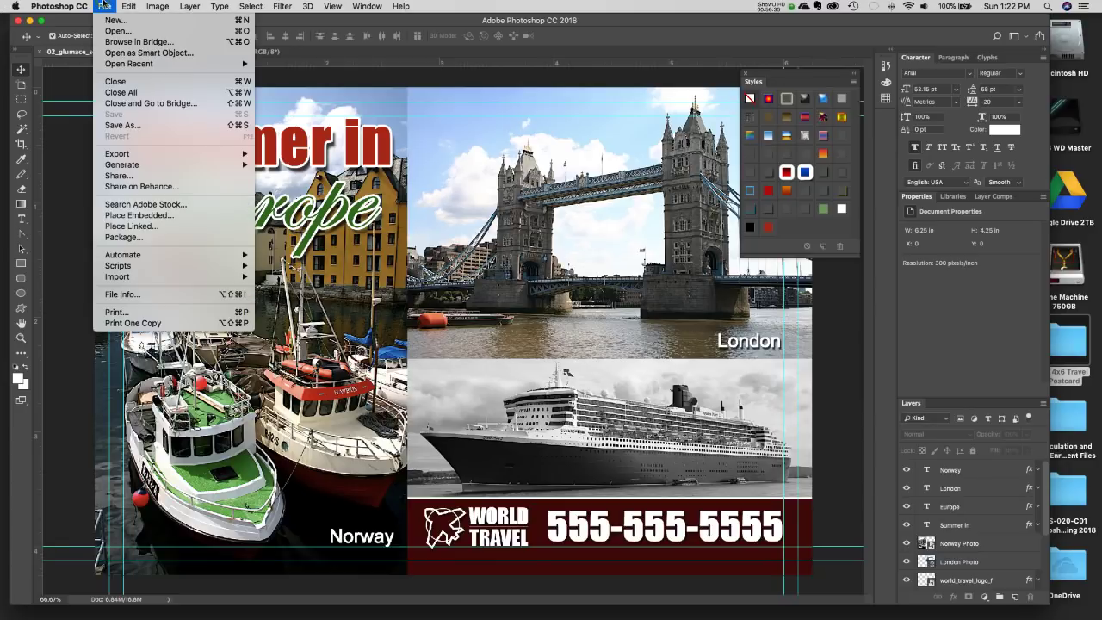
mouse_move(137, 155)
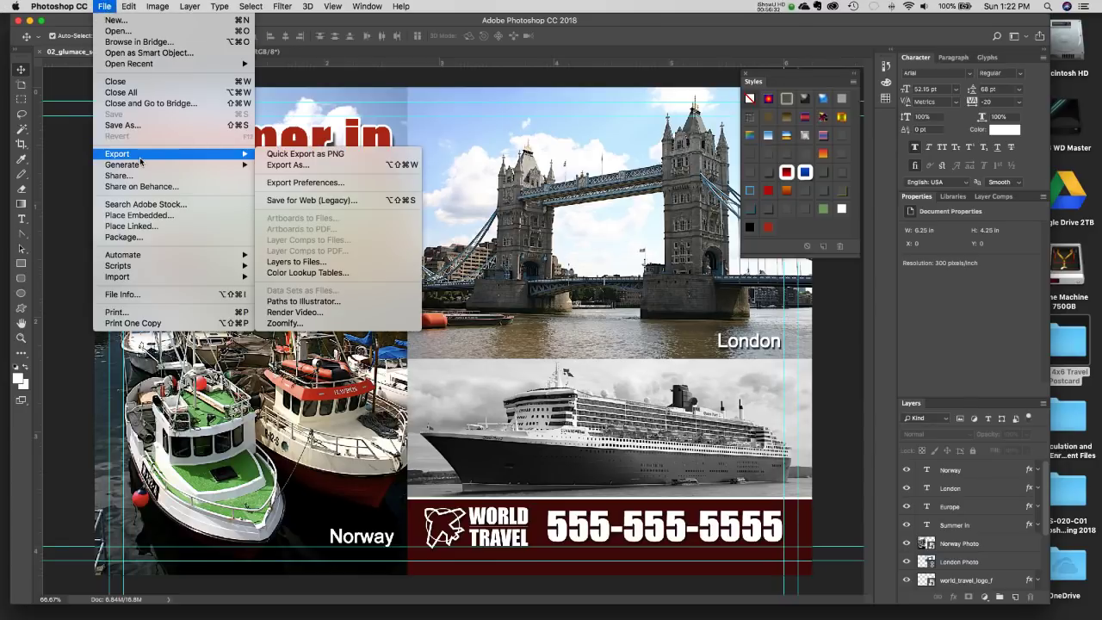
left_click(318, 169)
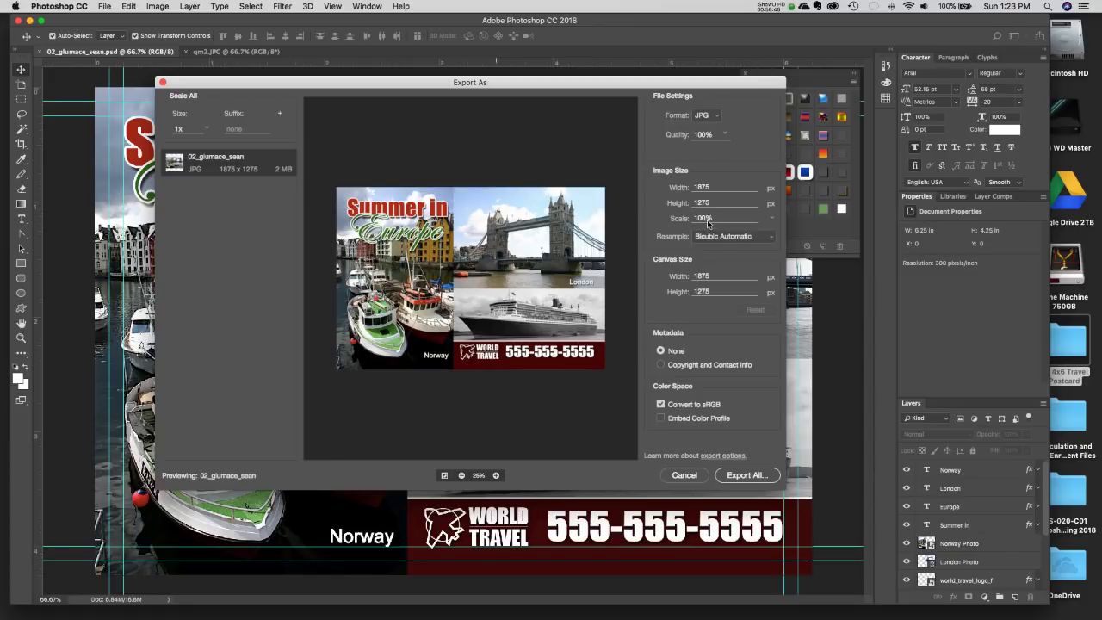
Choose JPG as the export format, adjust its quality, and proceed with exporting the postcard.
left_click(704, 115)
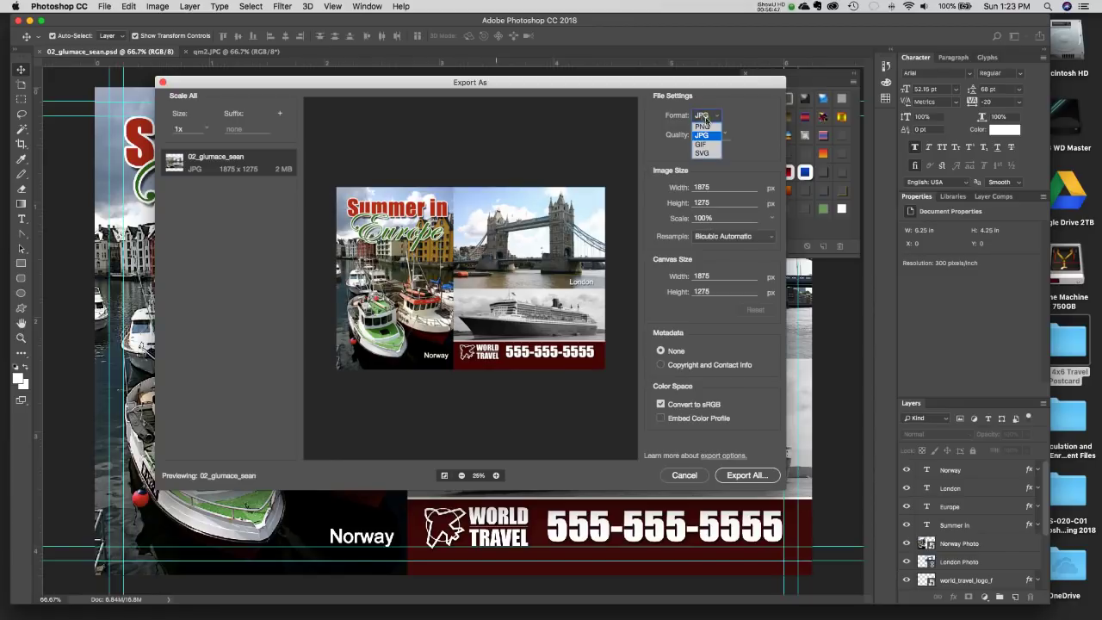
left_click(714, 136)
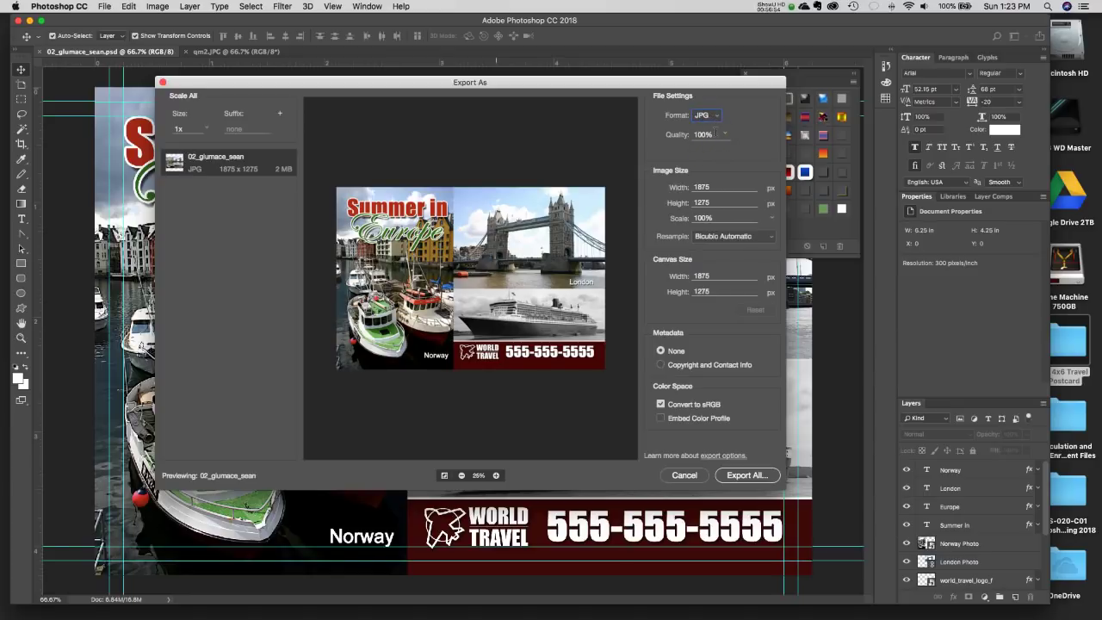
left_click(726, 134)
mouse_move(730, 151)
left_mouse_down()
mouse_move(711, 152)
mouse_move(721, 151)
left_mouse_up()
left_click(748, 115)
left_click(712, 275)
key("super+a")
left_click(751, 479)
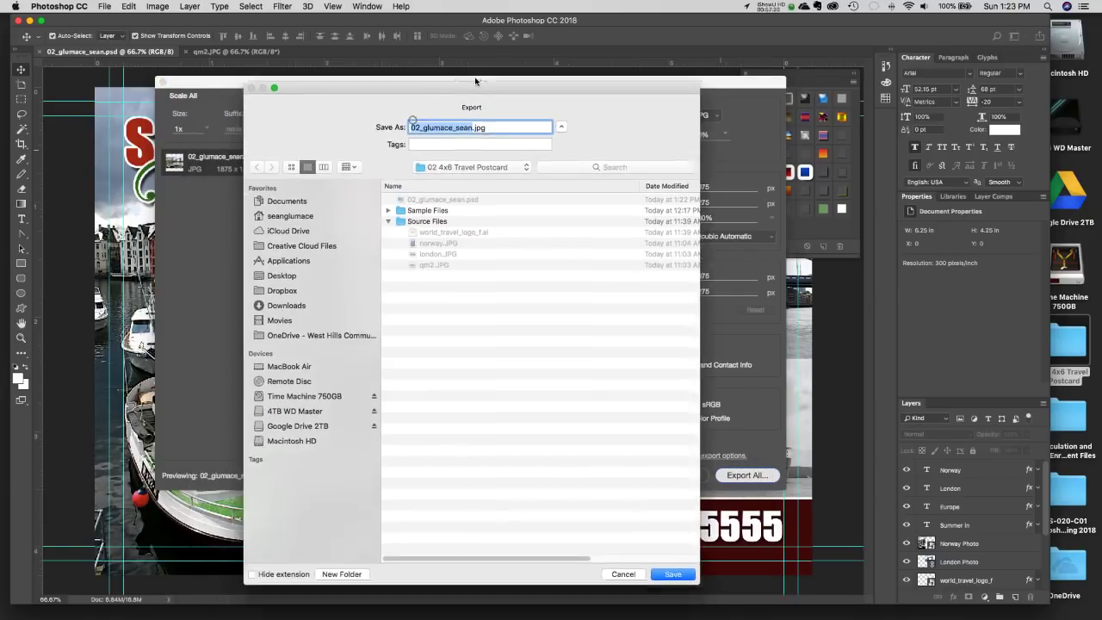
Save the exported JPG in the 02 4x6 Travel Postcard folder on the Desktop.
left_click(323, 237)
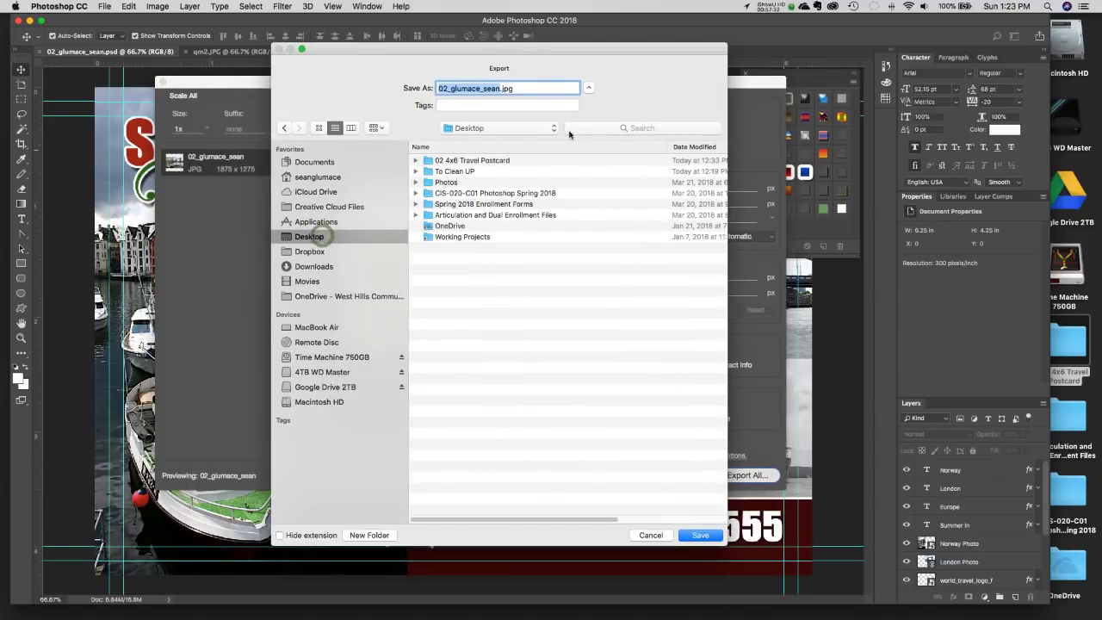
double_click(495, 161)
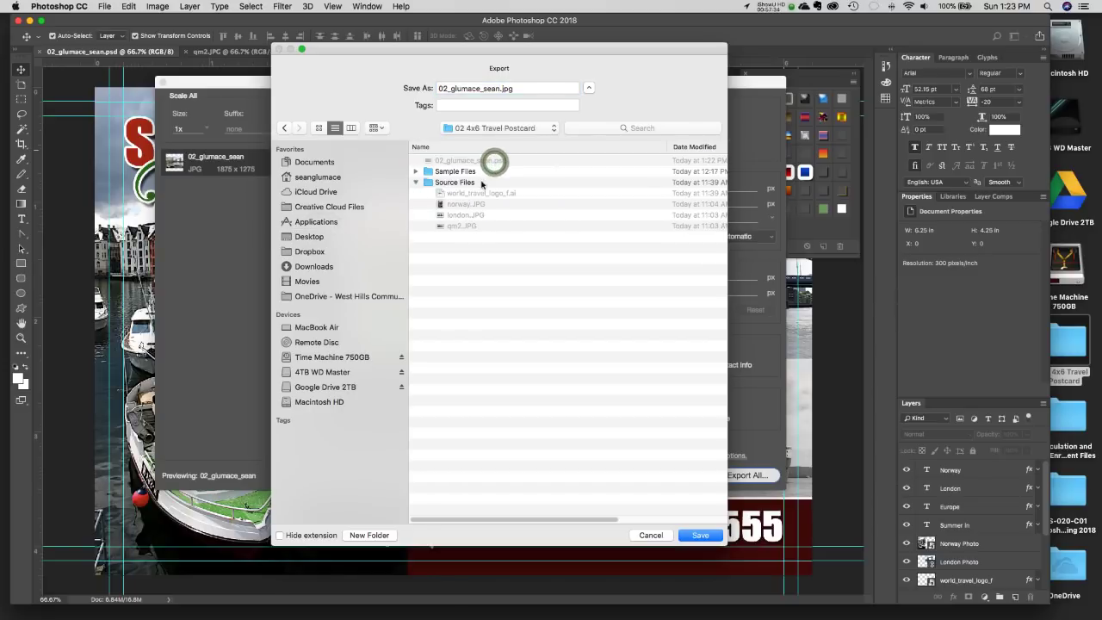
left_click(416, 182)
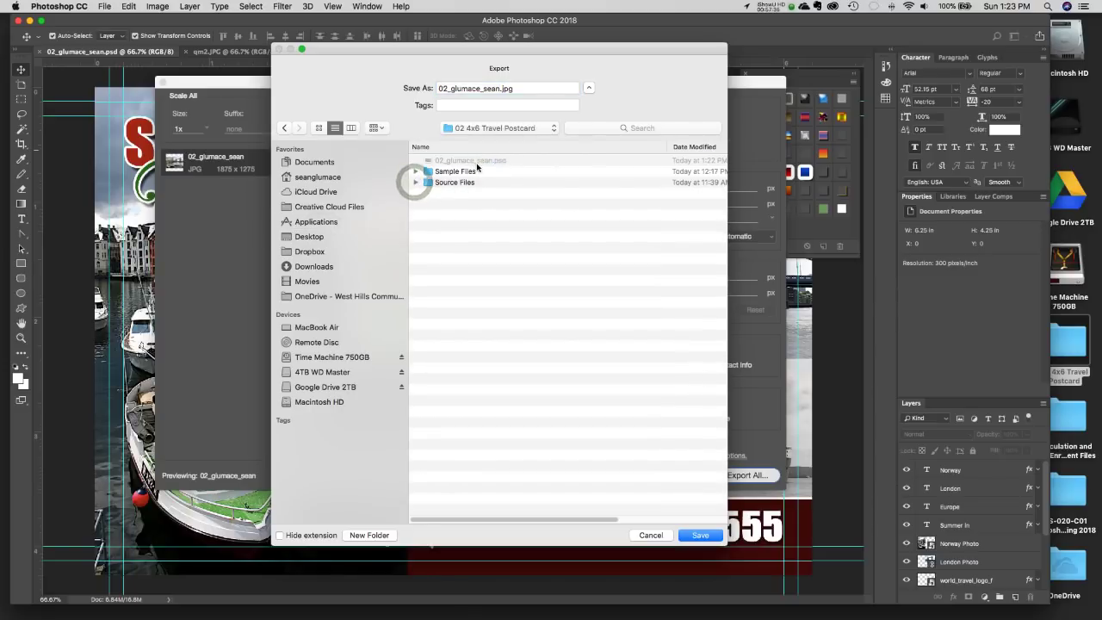
left_click(691, 536)
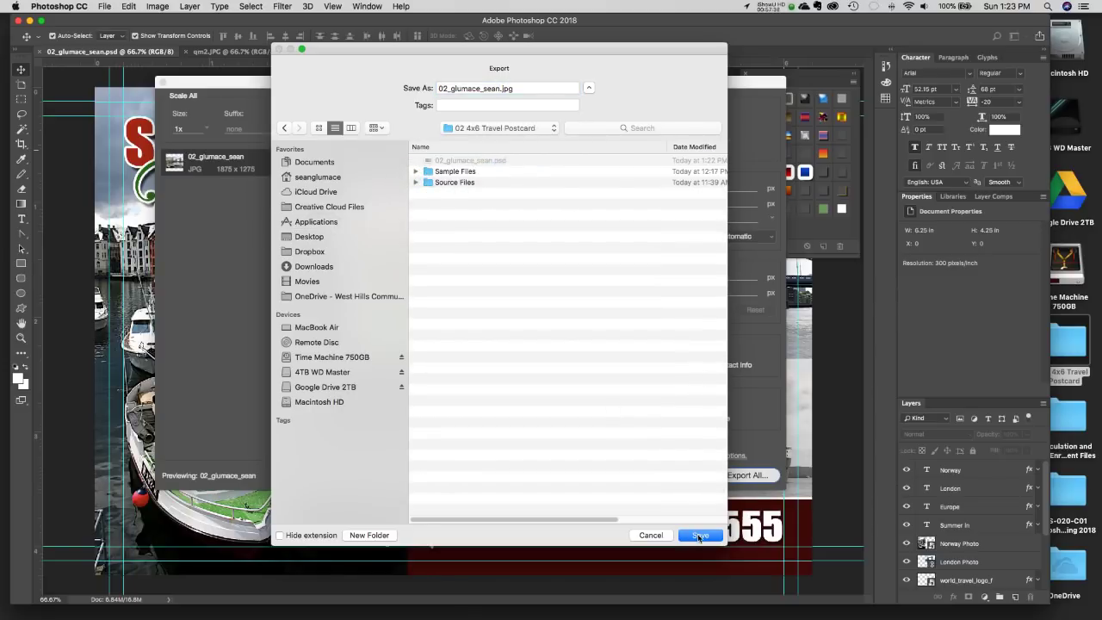
left_click(699, 536)
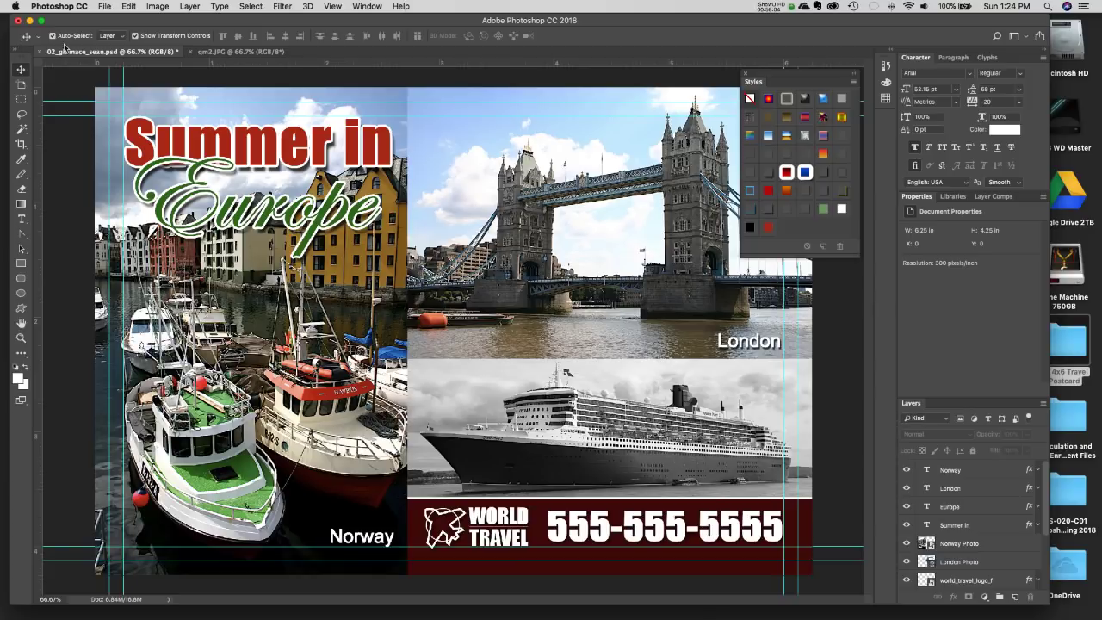
Close the document window, saving the postcard's changes, and open the 02 4x6 Travel Postcard folder from the desktop in Finder.
left_click(17, 19)
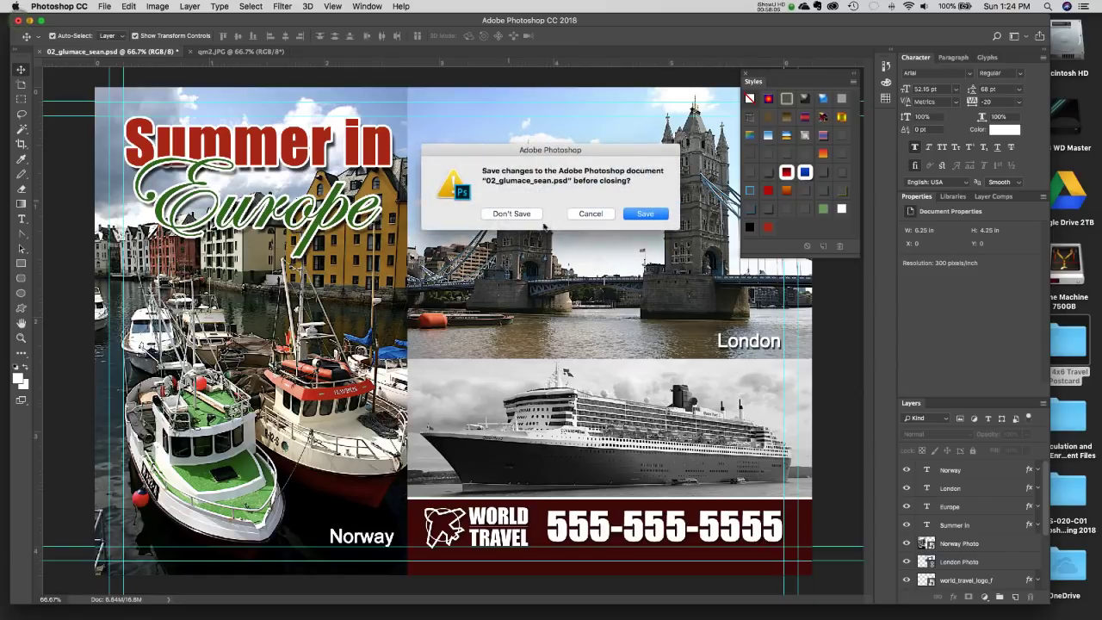
left_click(642, 212)
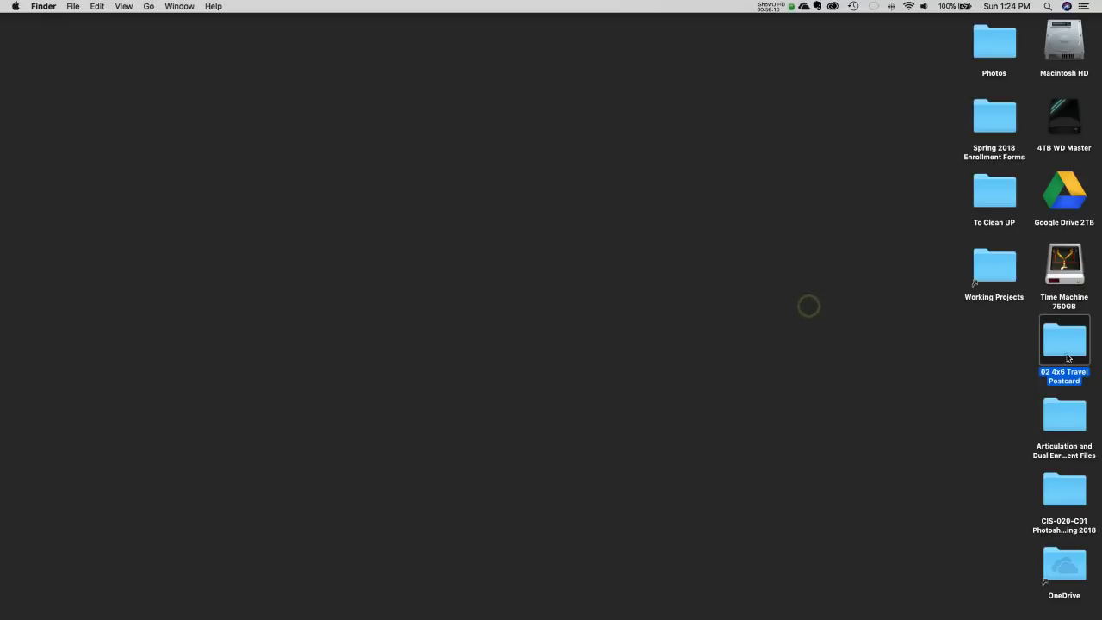
key("super+o")
left_click_drag(376, 156, 366, 108)
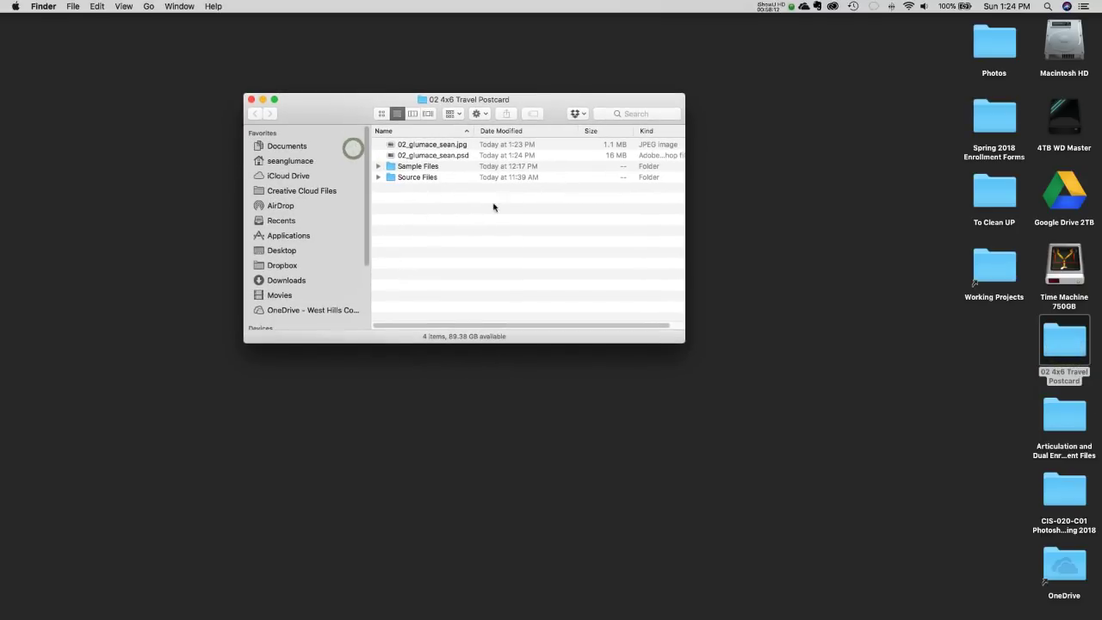
Preview the saved PSD and the exported JPG with Quick Look to check the finished postcard, then close the preview.
left_click(436, 157)
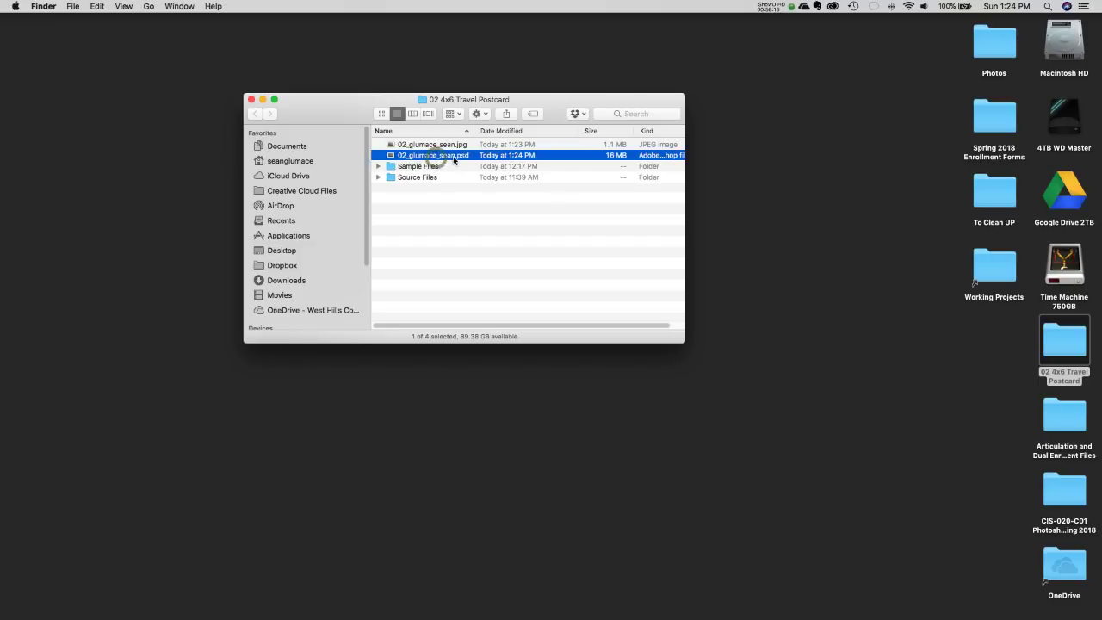
key("space")
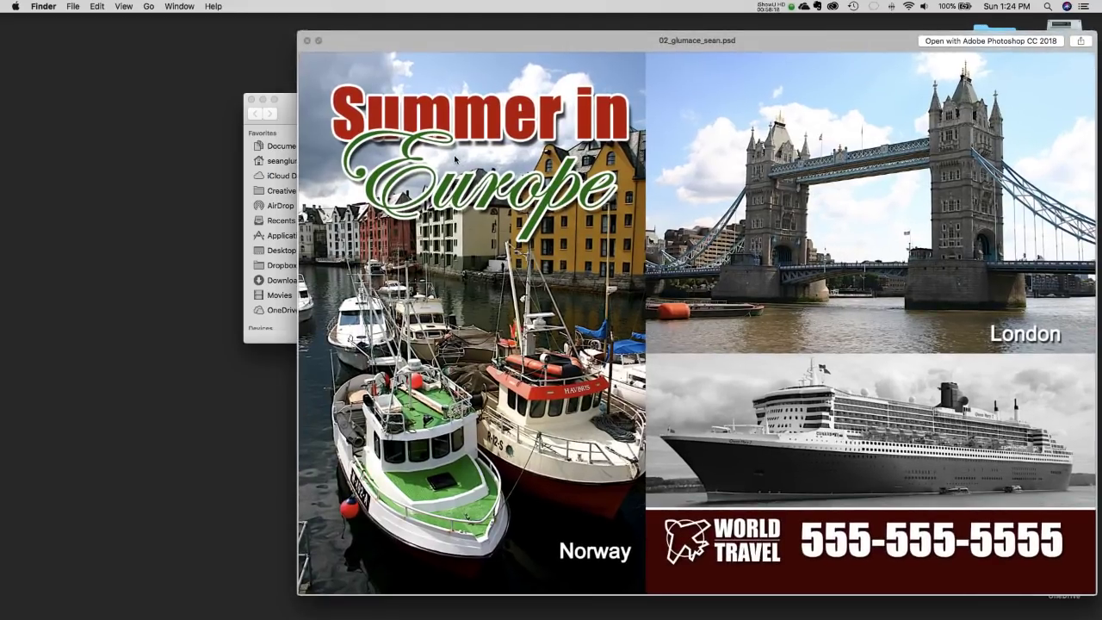
key("space")
left_click(454, 144)
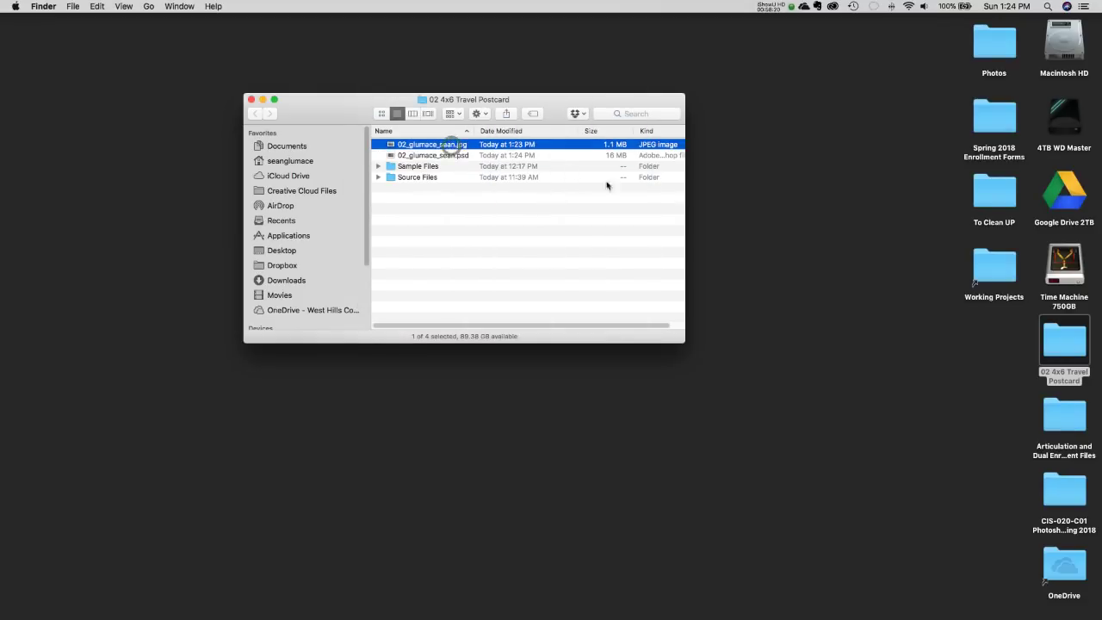
key("space")
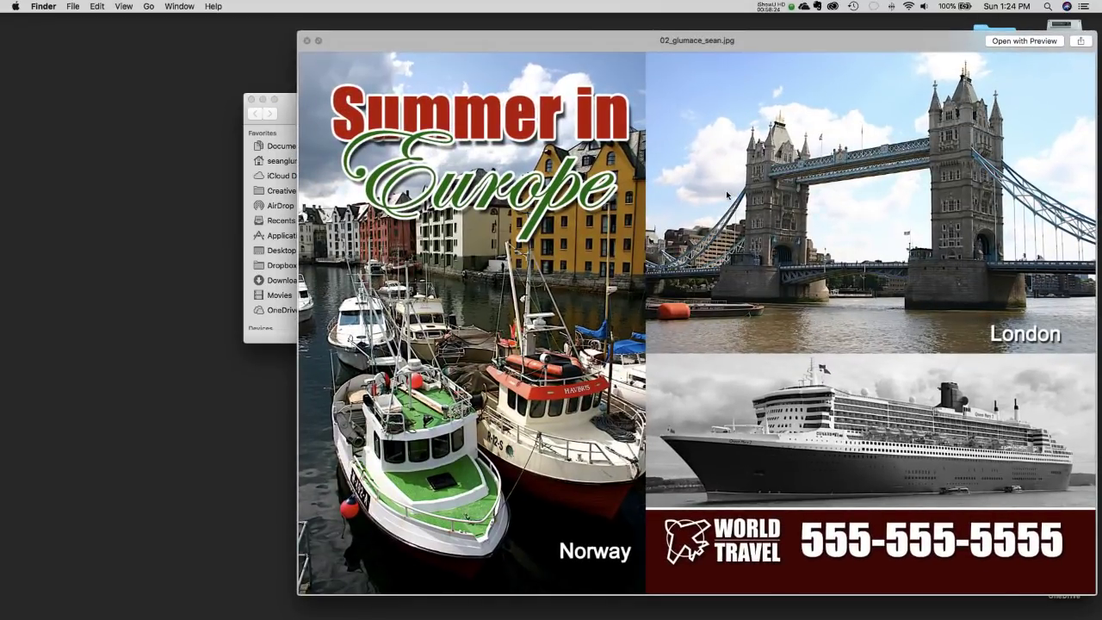
key("space")
key("space")
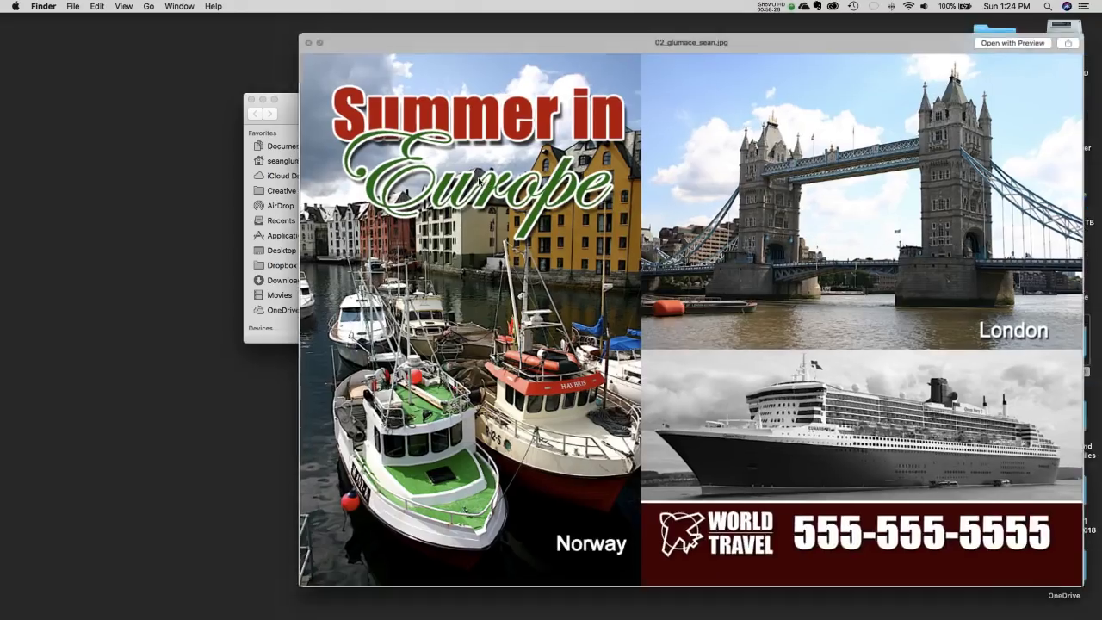
left_click_drag(616, 41, 462, 39)
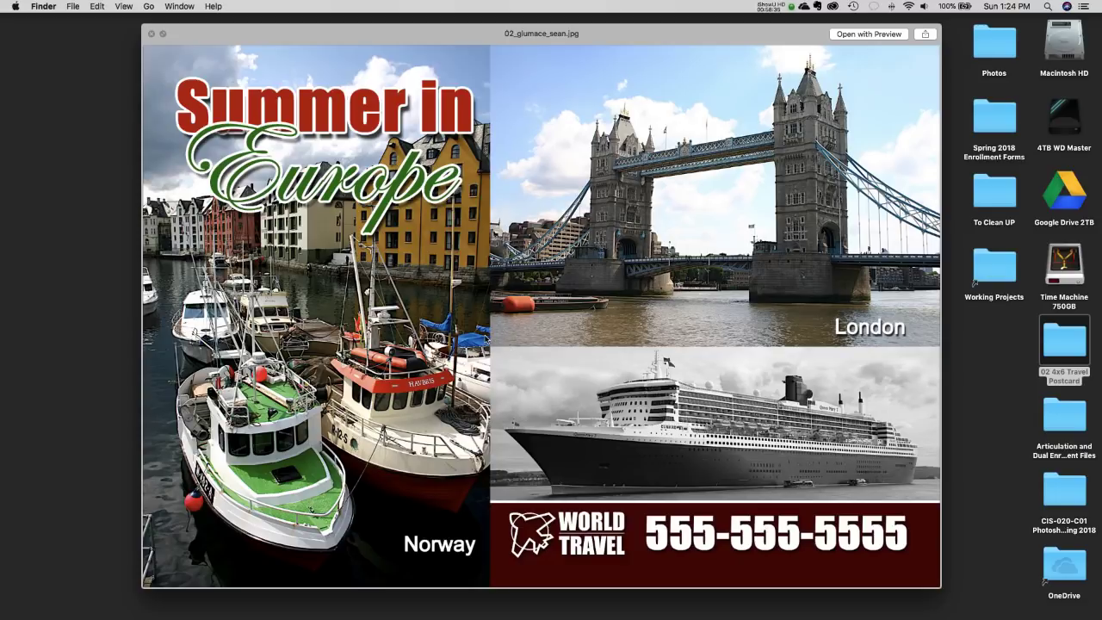
left_click(152, 35)
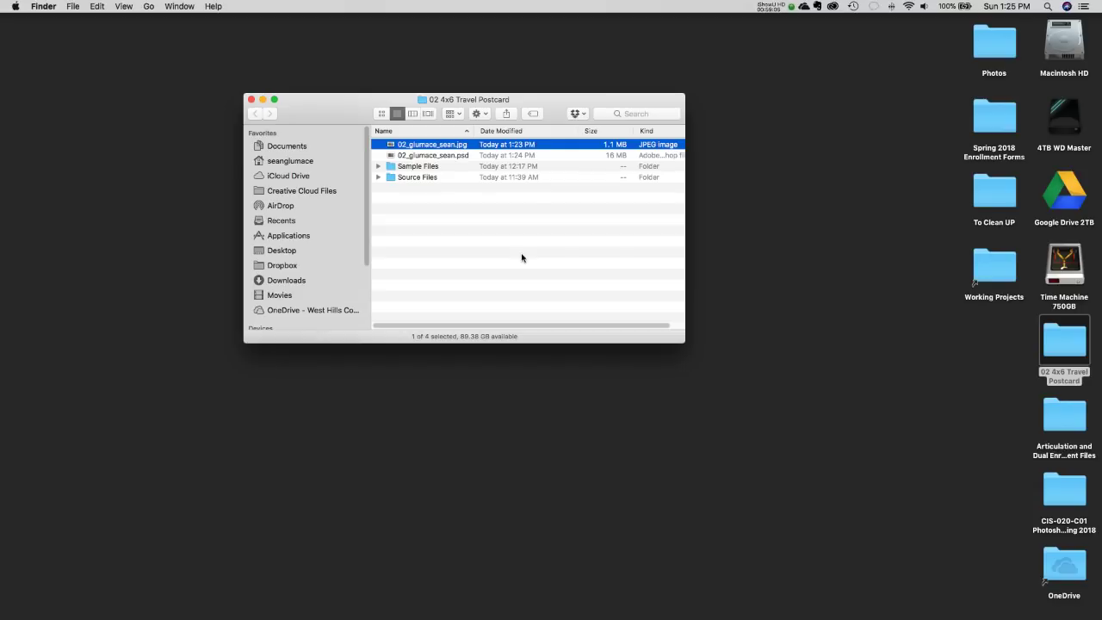
left_click(772, 5)
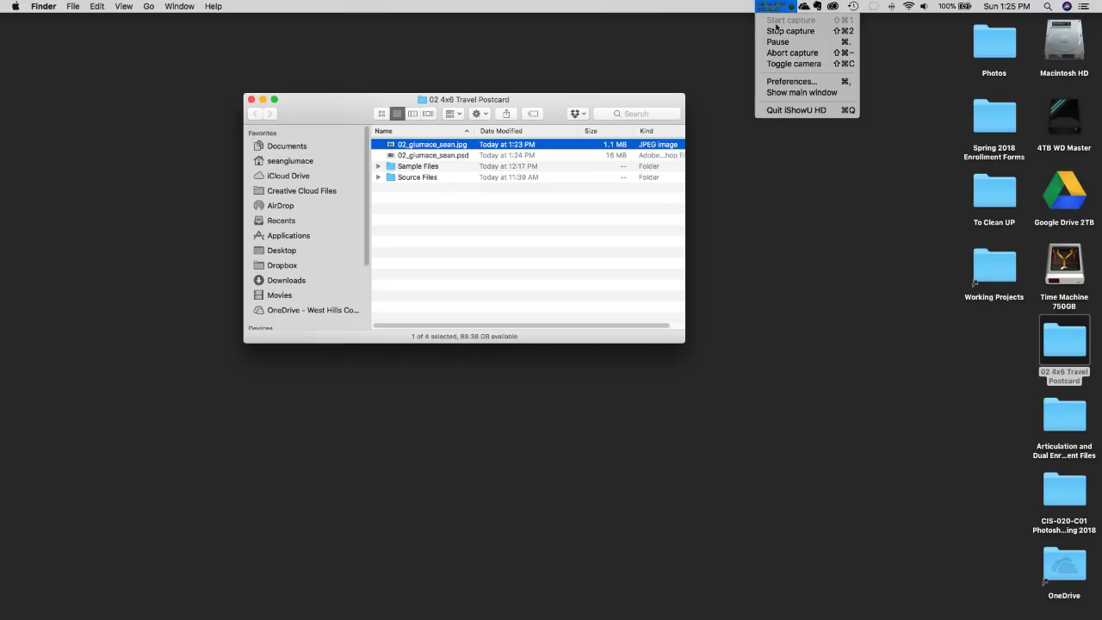